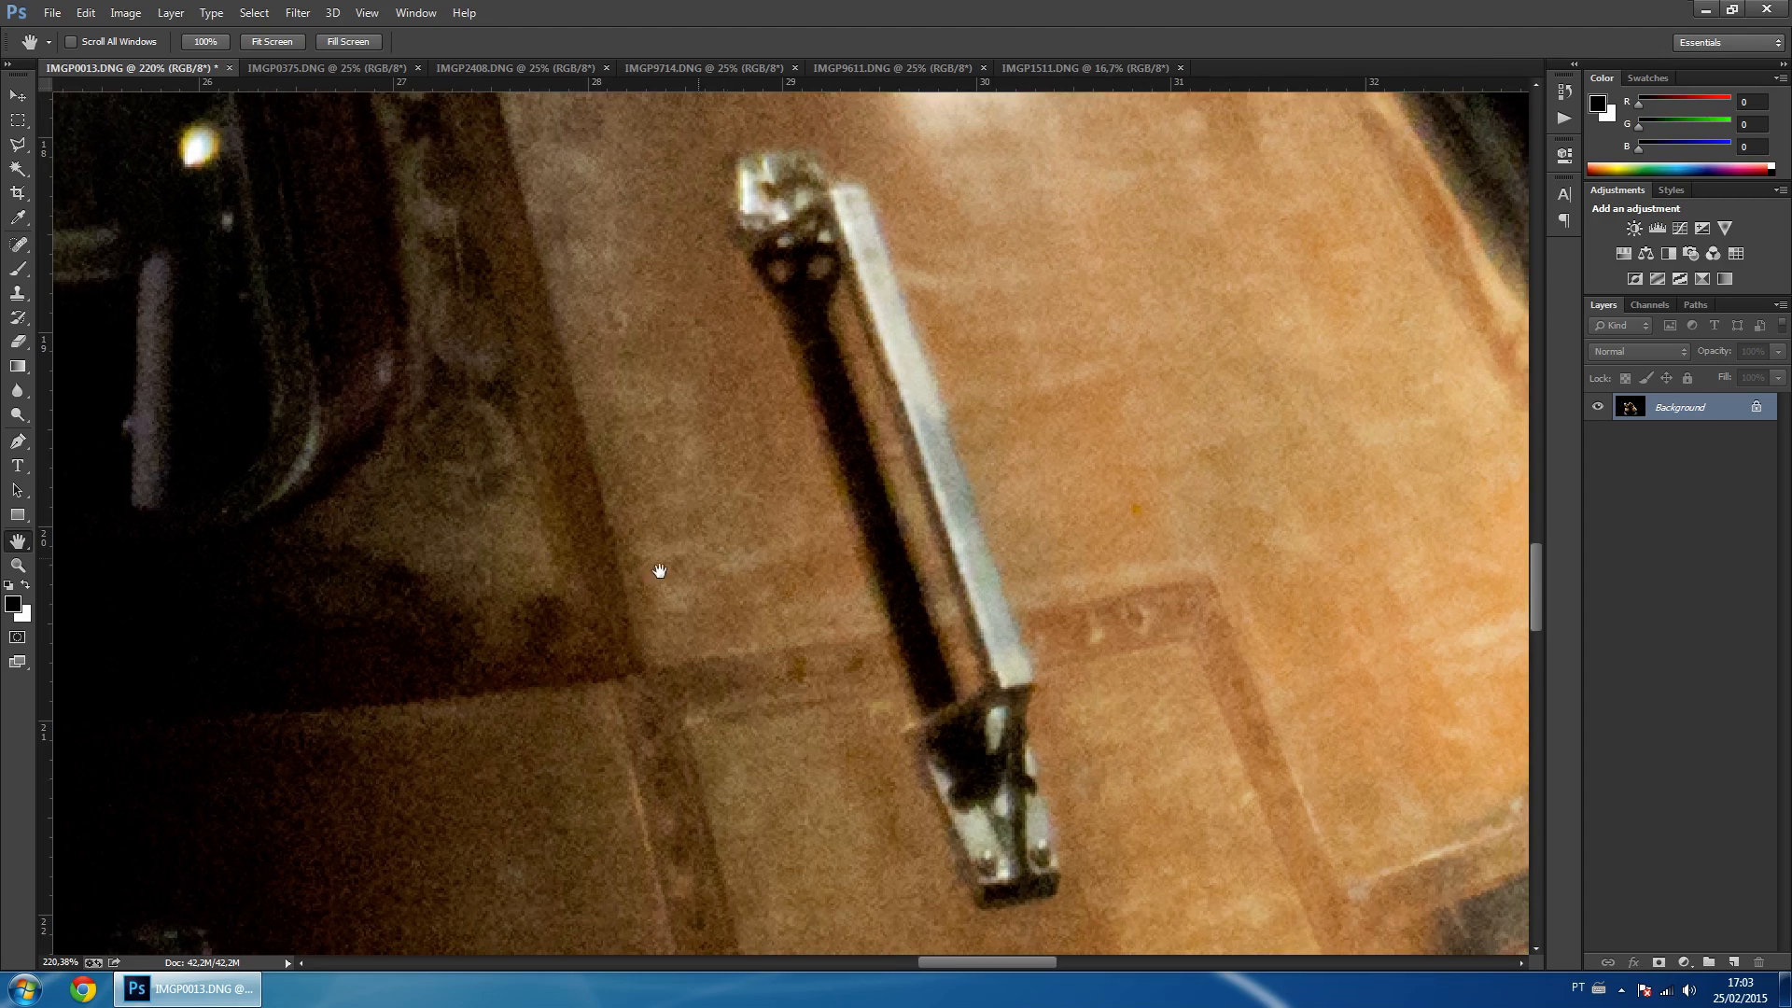
Examine the noise and edge detail around the metal handrail on the capsule's orange surface in close-up.
click(18, 565)
drag(934, 754, 915, 565)
click(18, 542)
click(18, 566)
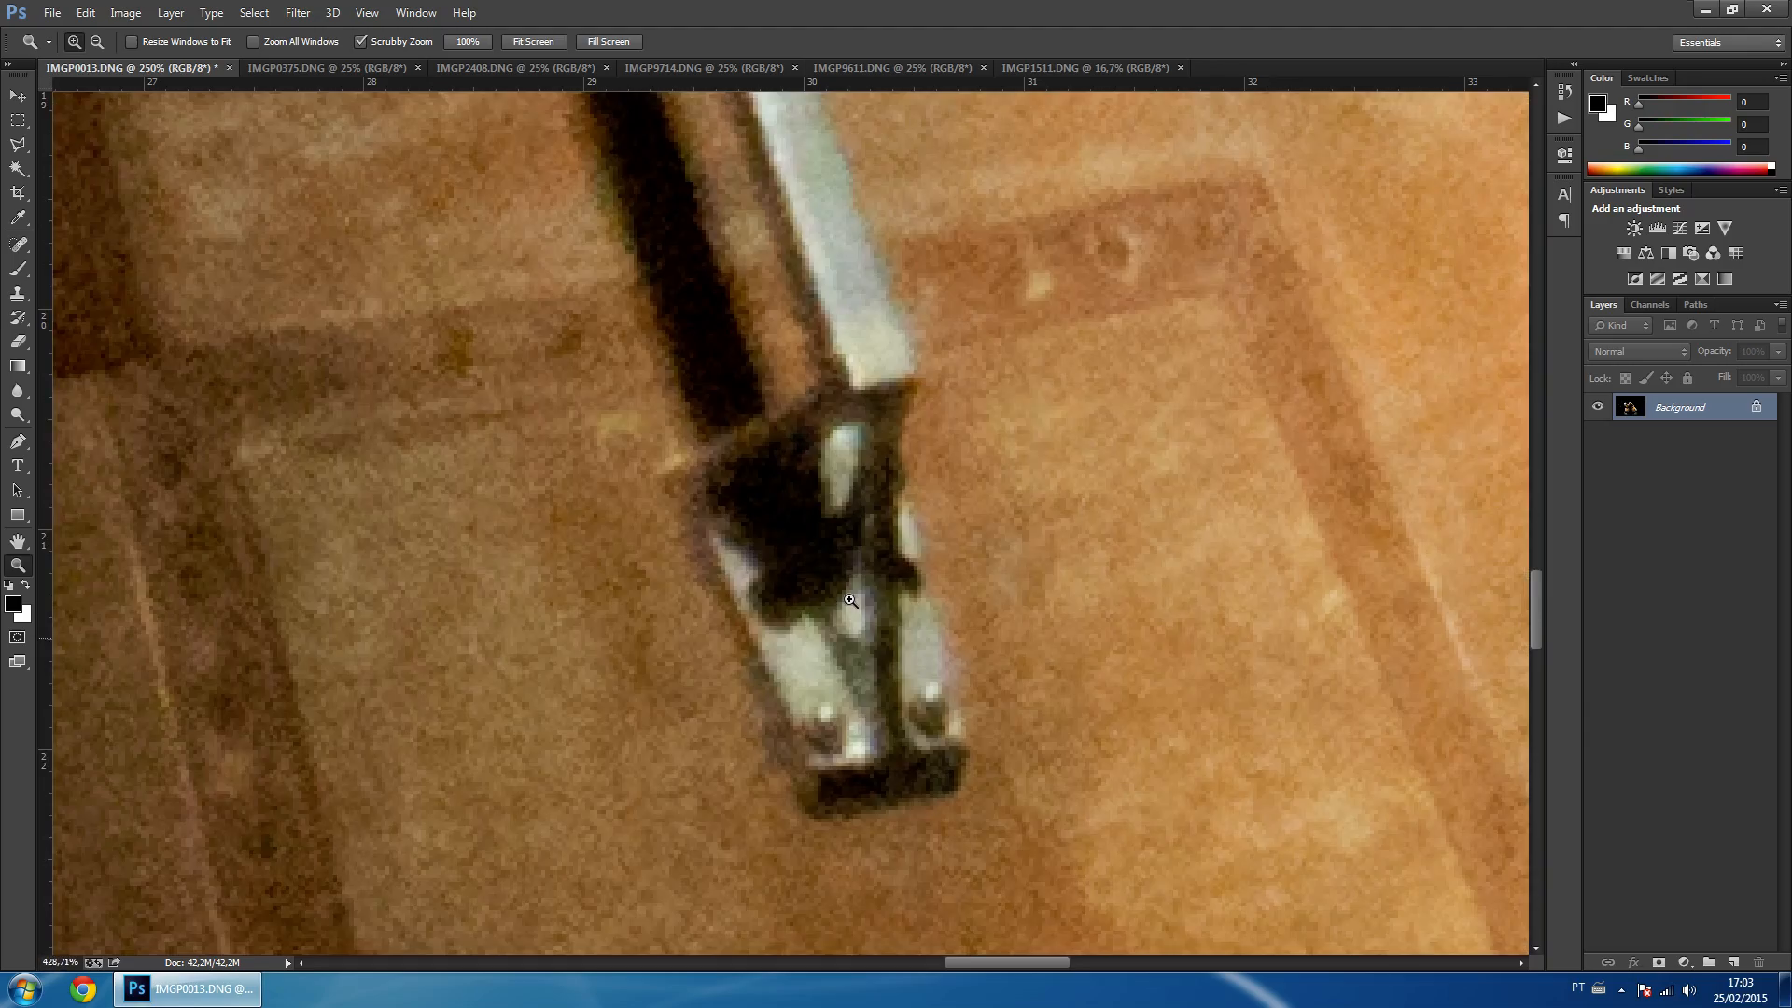
key(h)
drag(706, 384, 686, 492)
click(270, 41)
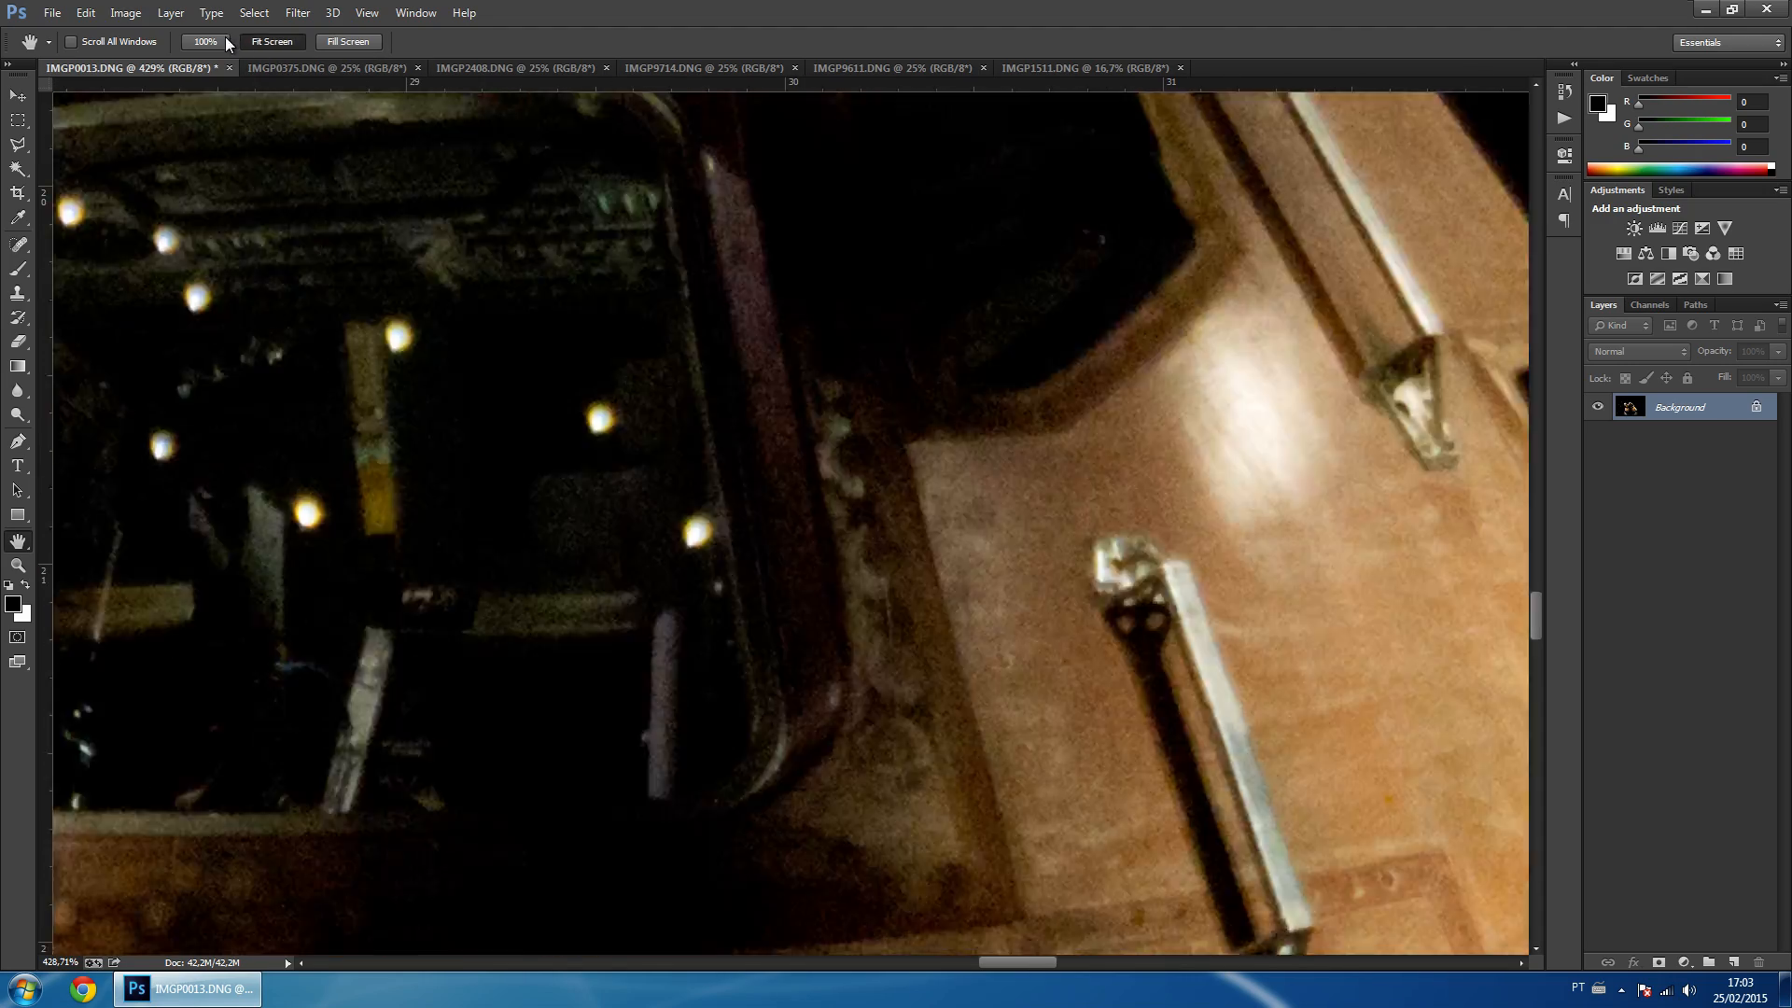
click(205, 41)
Examine the open hatch in close-up, including its orange window ring, hinge and metal fittings.
mouse_move(297, 269)
mouse_down()
mouse_move(793, 397)
mouse_move(991, 415)
mouse_up()
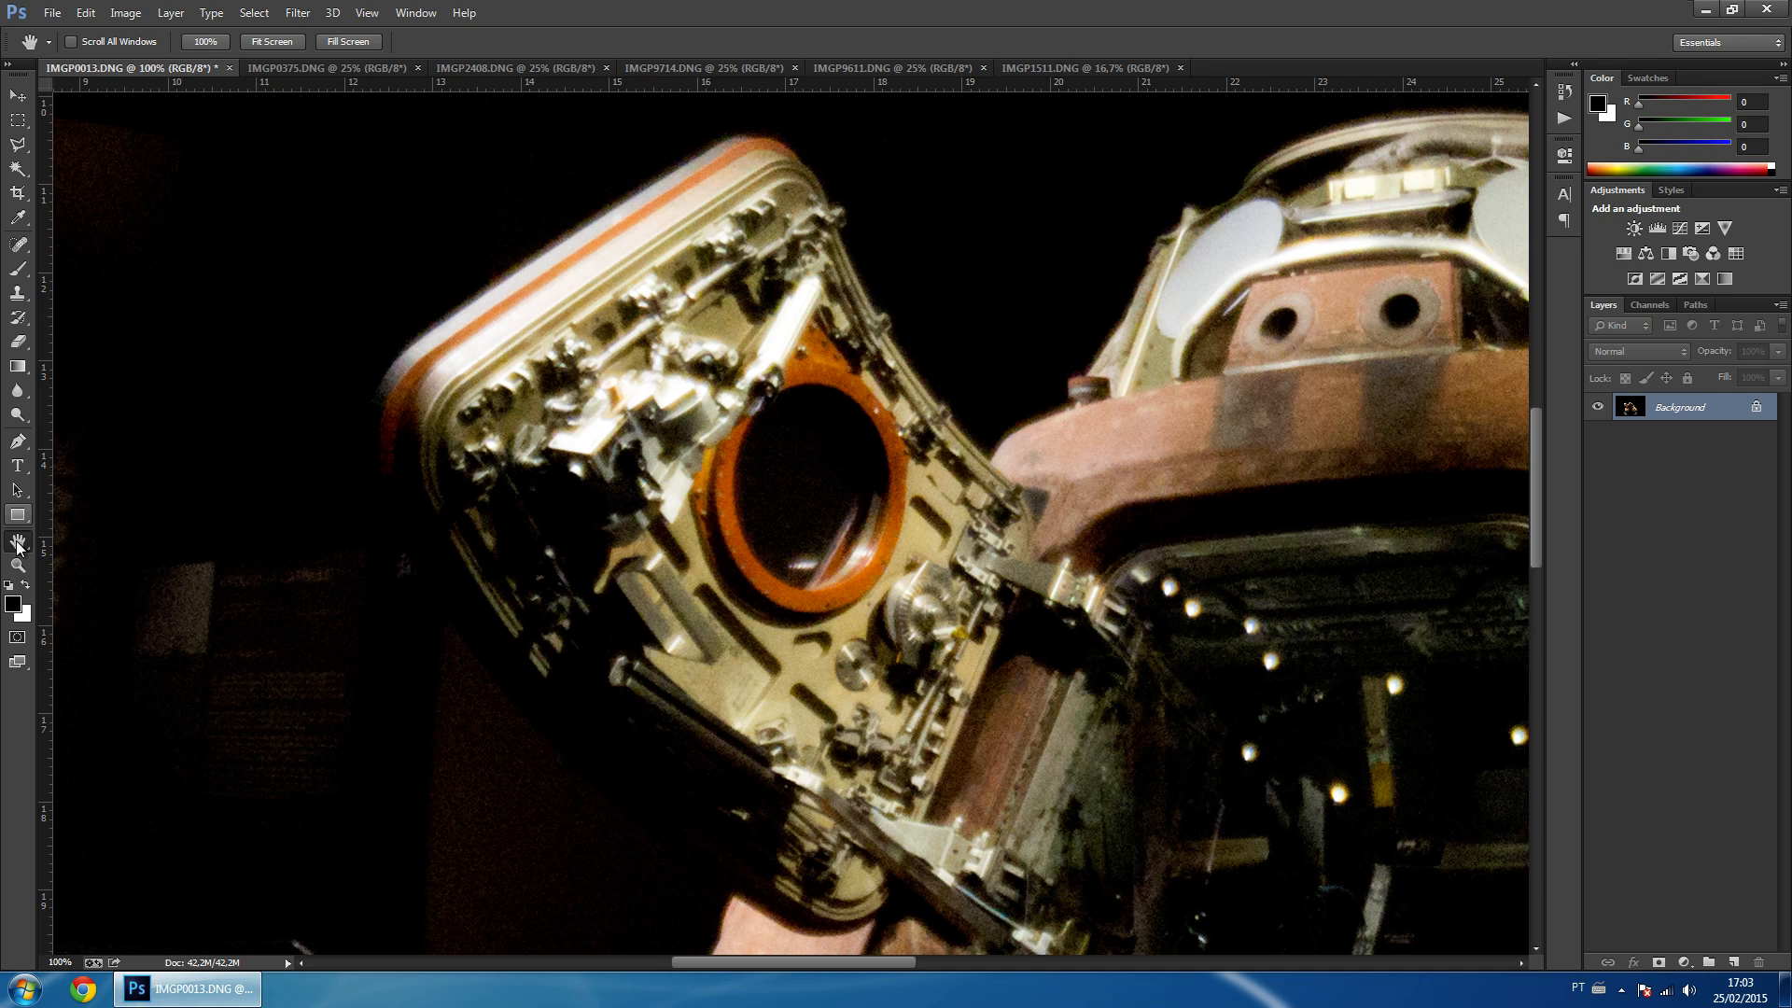
click(17, 565)
mouse_move(614, 383)
mouse_down()
mouse_move(704, 198)
mouse_move(676, 207)
mouse_up()
key(h)
drag(976, 715, 726, 545)
drag(1069, 680, 900, 543)
drag(1001, 609, 737, 454)
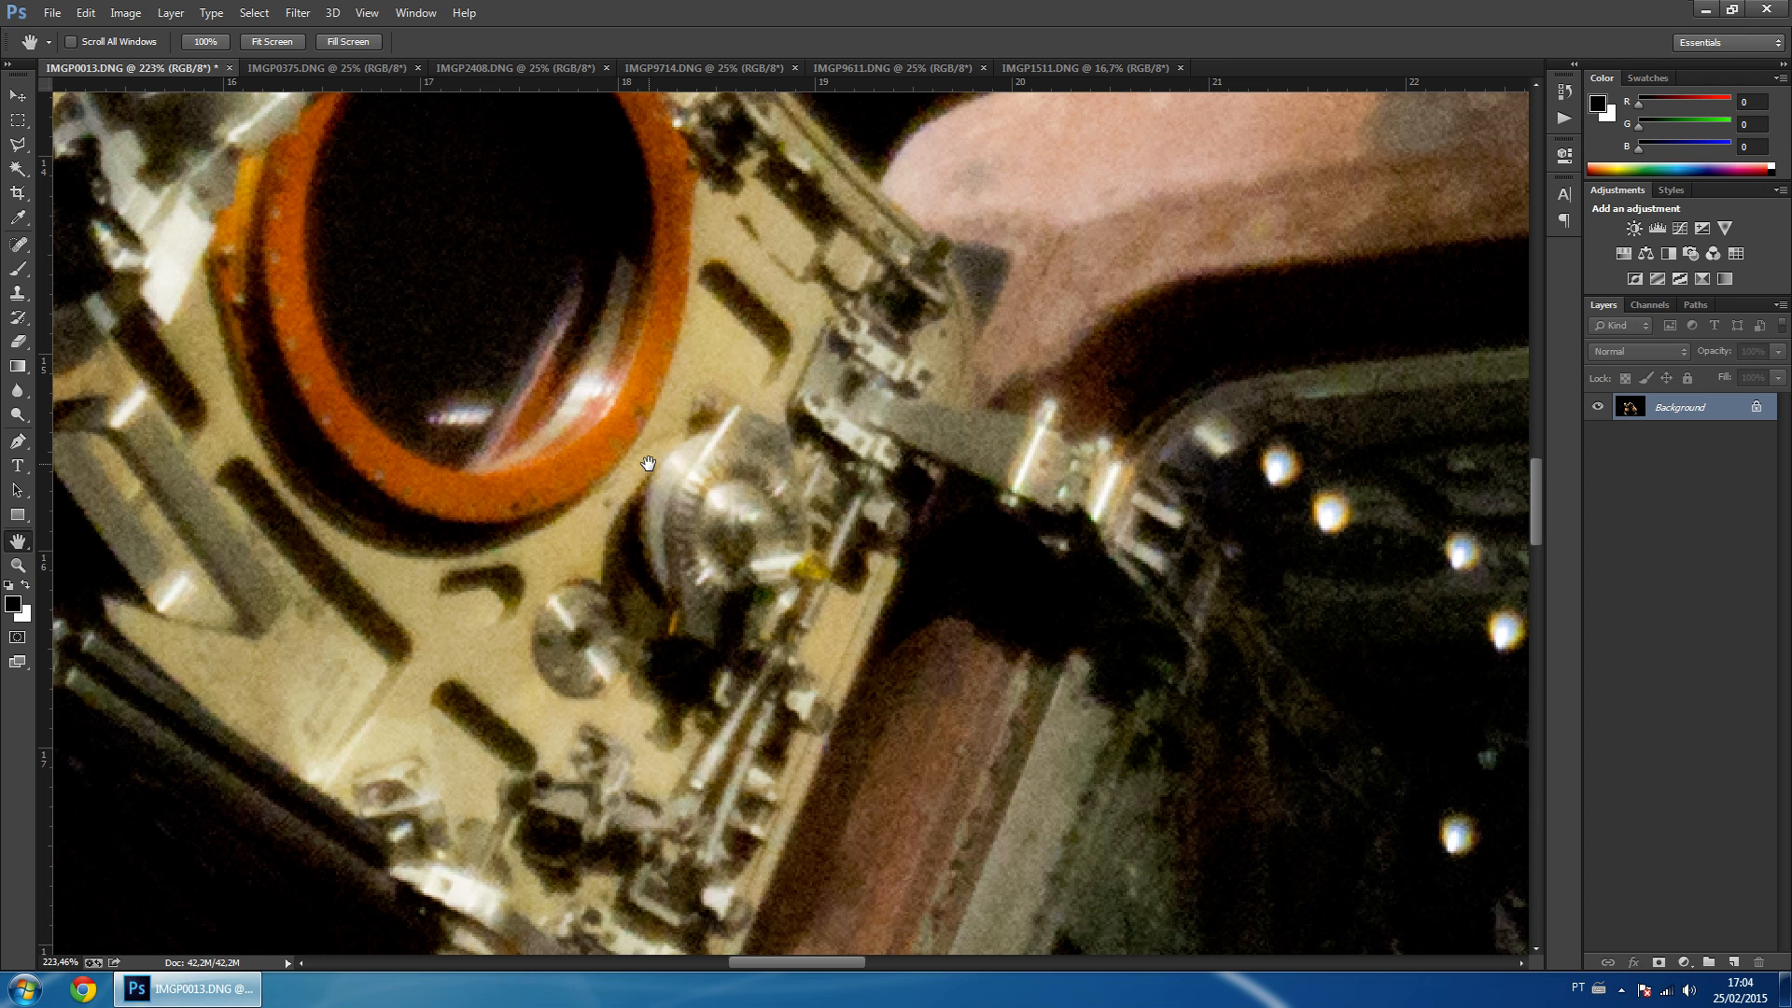
drag(648, 464, 919, 718)
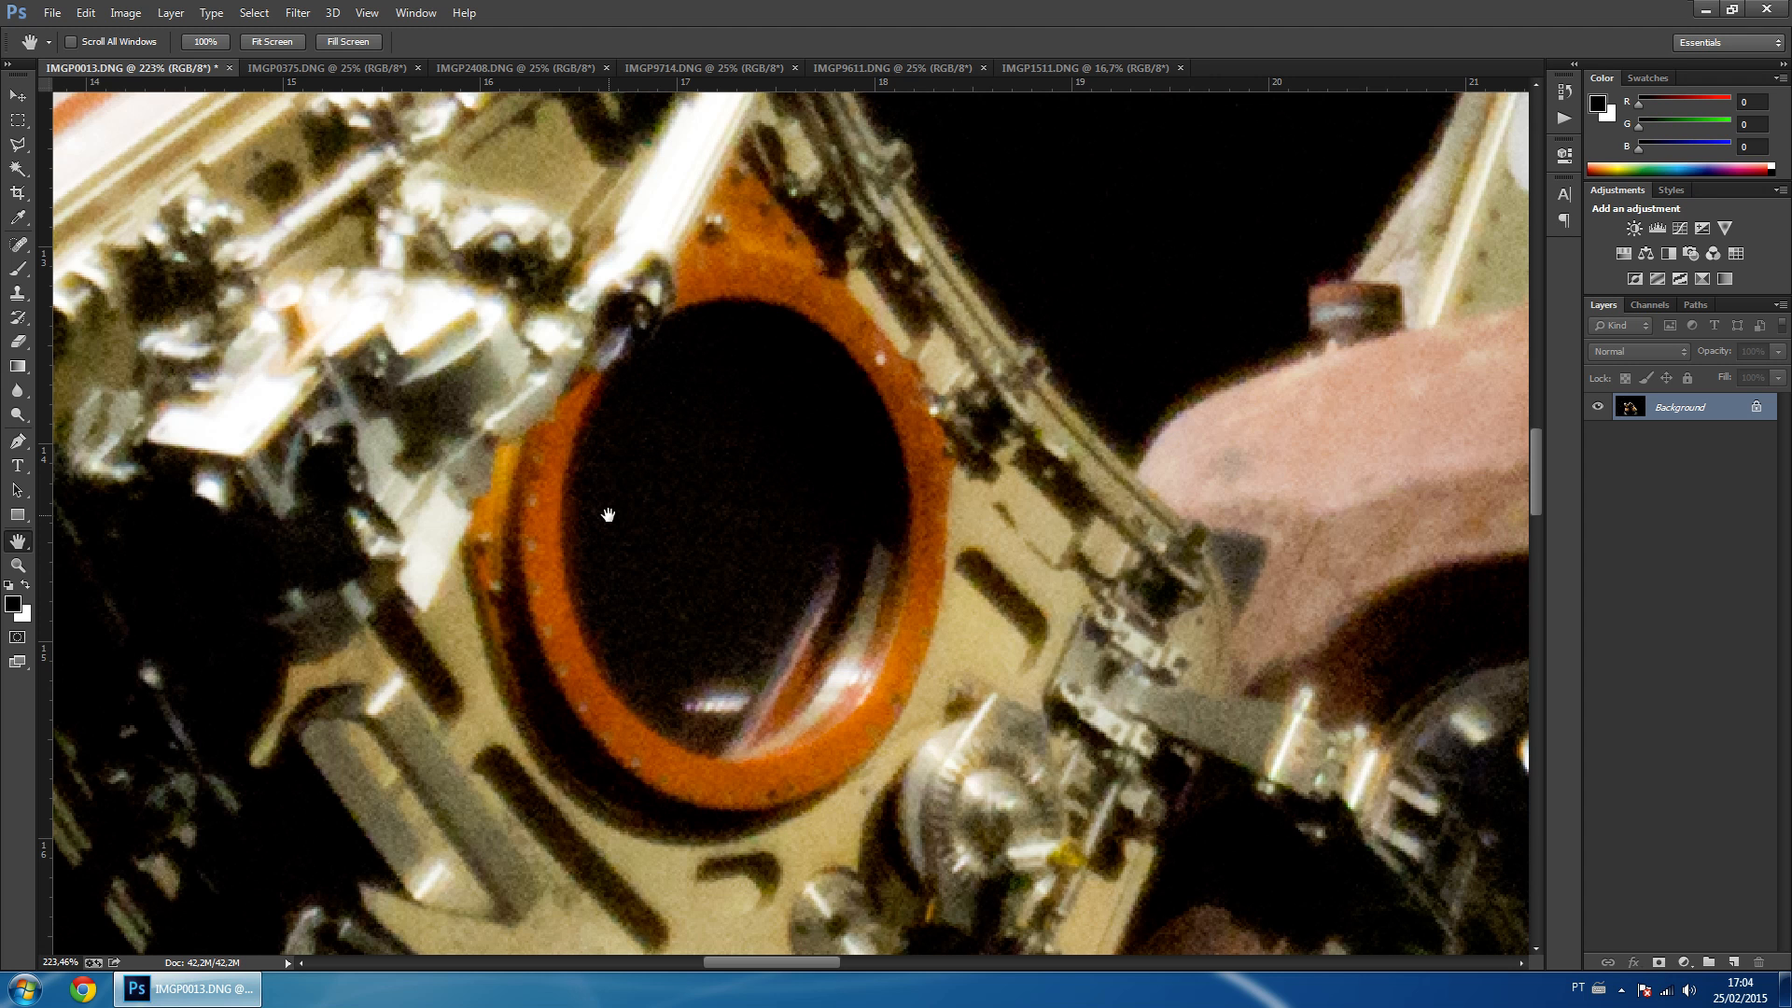
drag(546, 487, 632, 536)
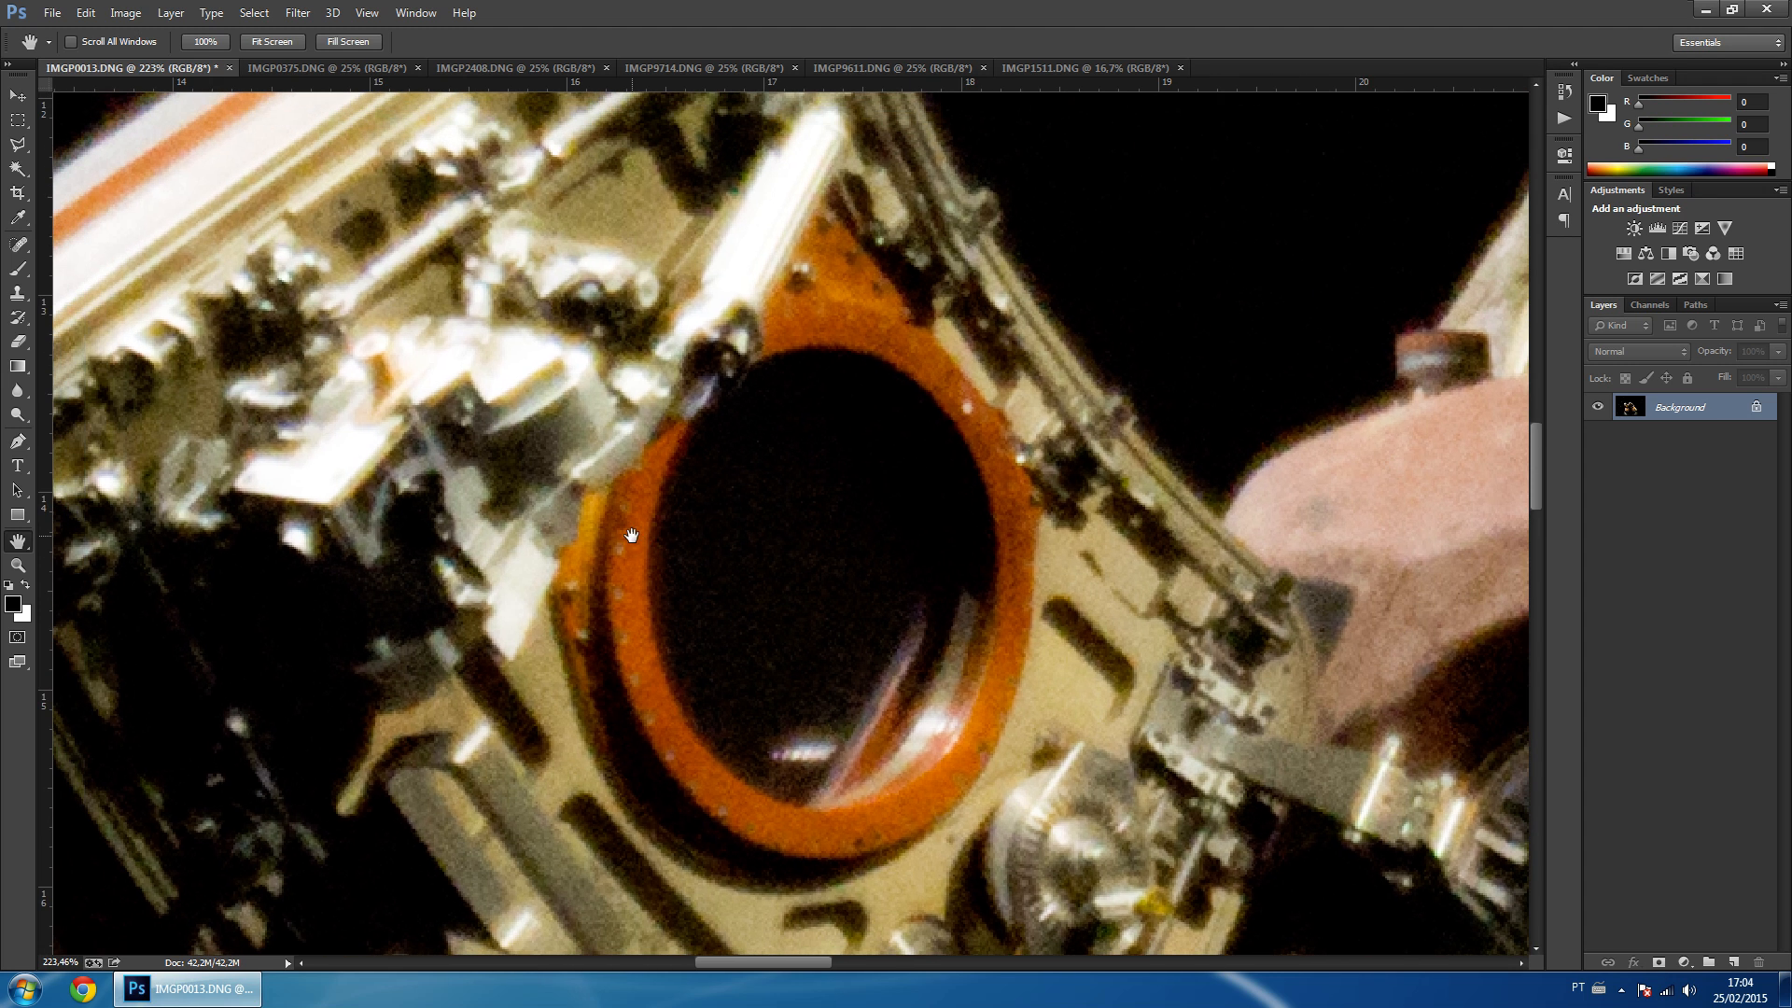
click(16, 564)
drag(630, 747, 647, 717)
key(h)
drag(515, 592, 531, 606)
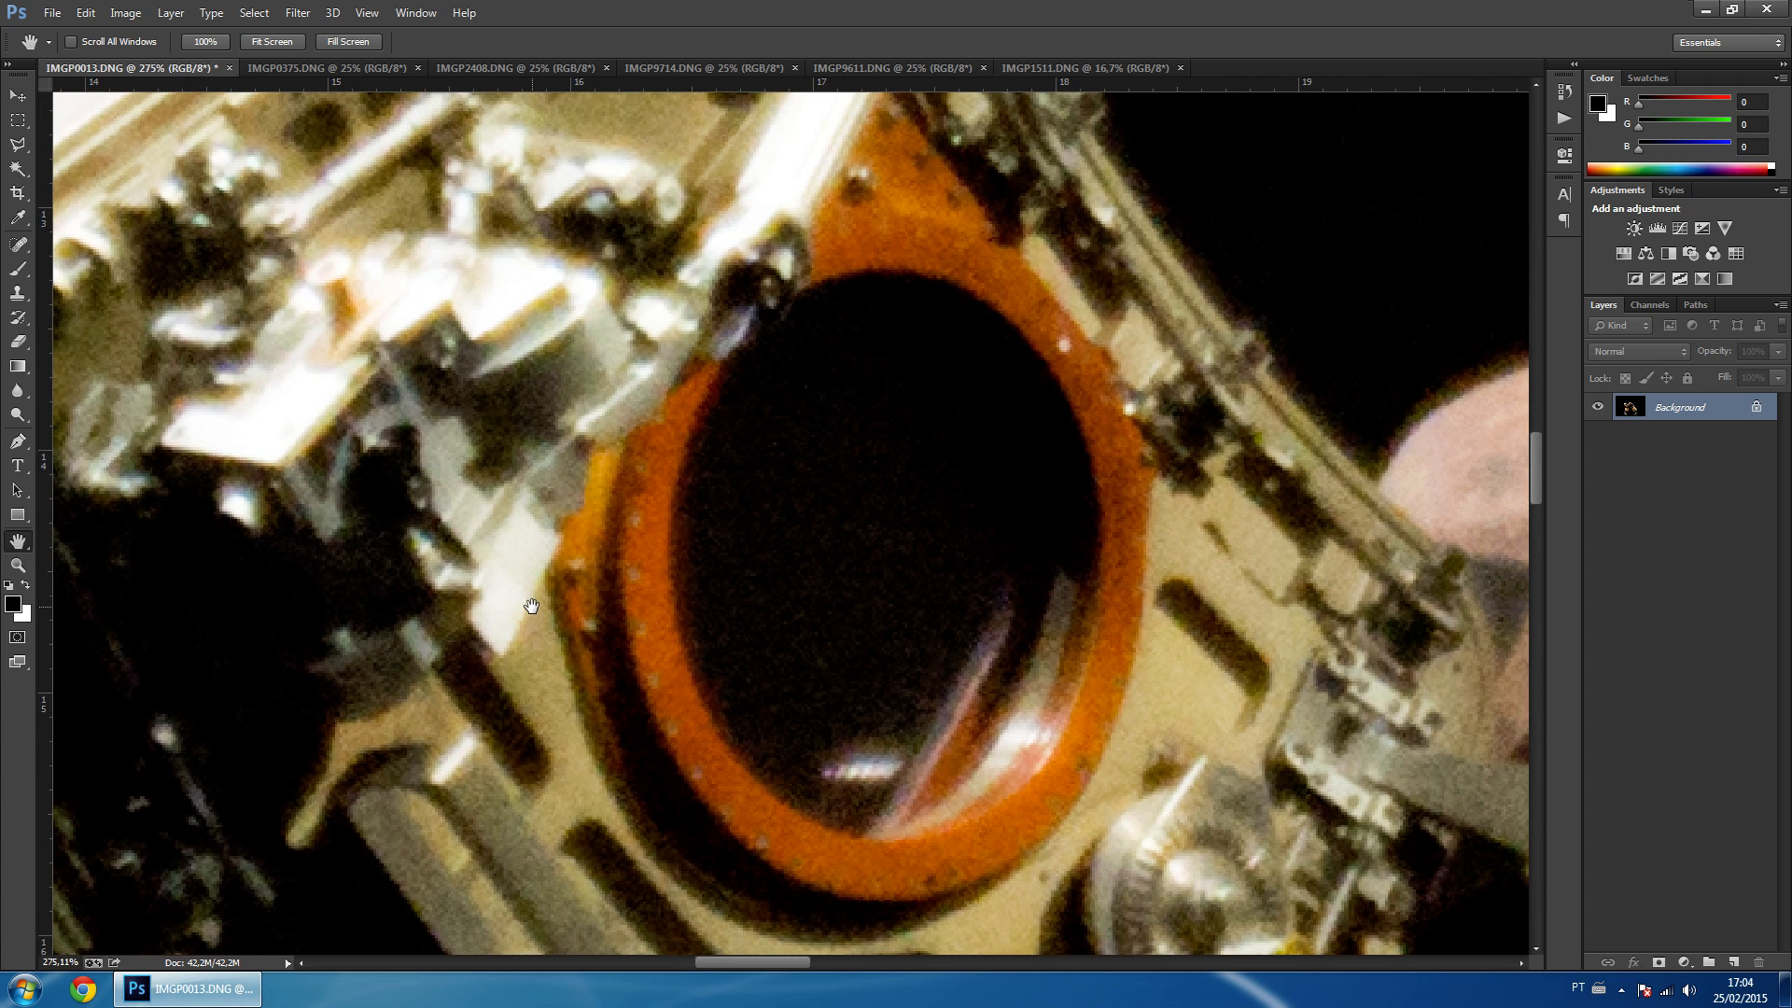
drag(369, 446, 885, 502)
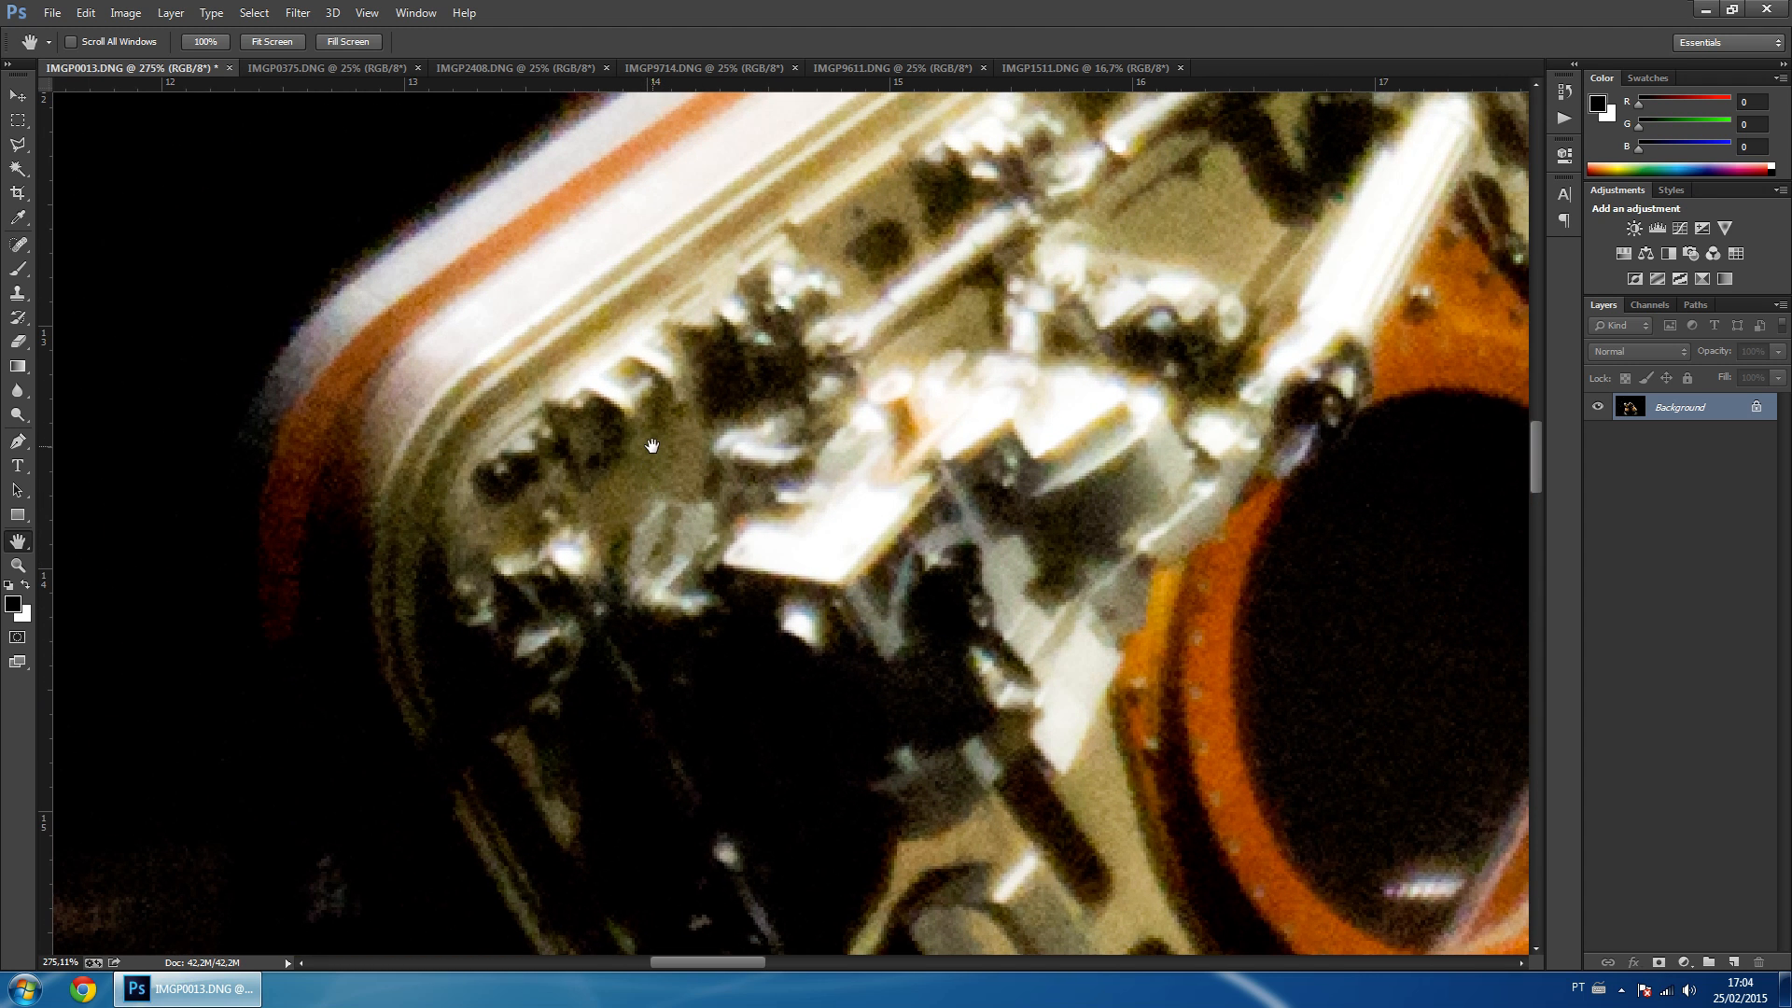
Compare the hatch at 100% with its round window enlarged to 300%.
key(alt)
click(215, 42)
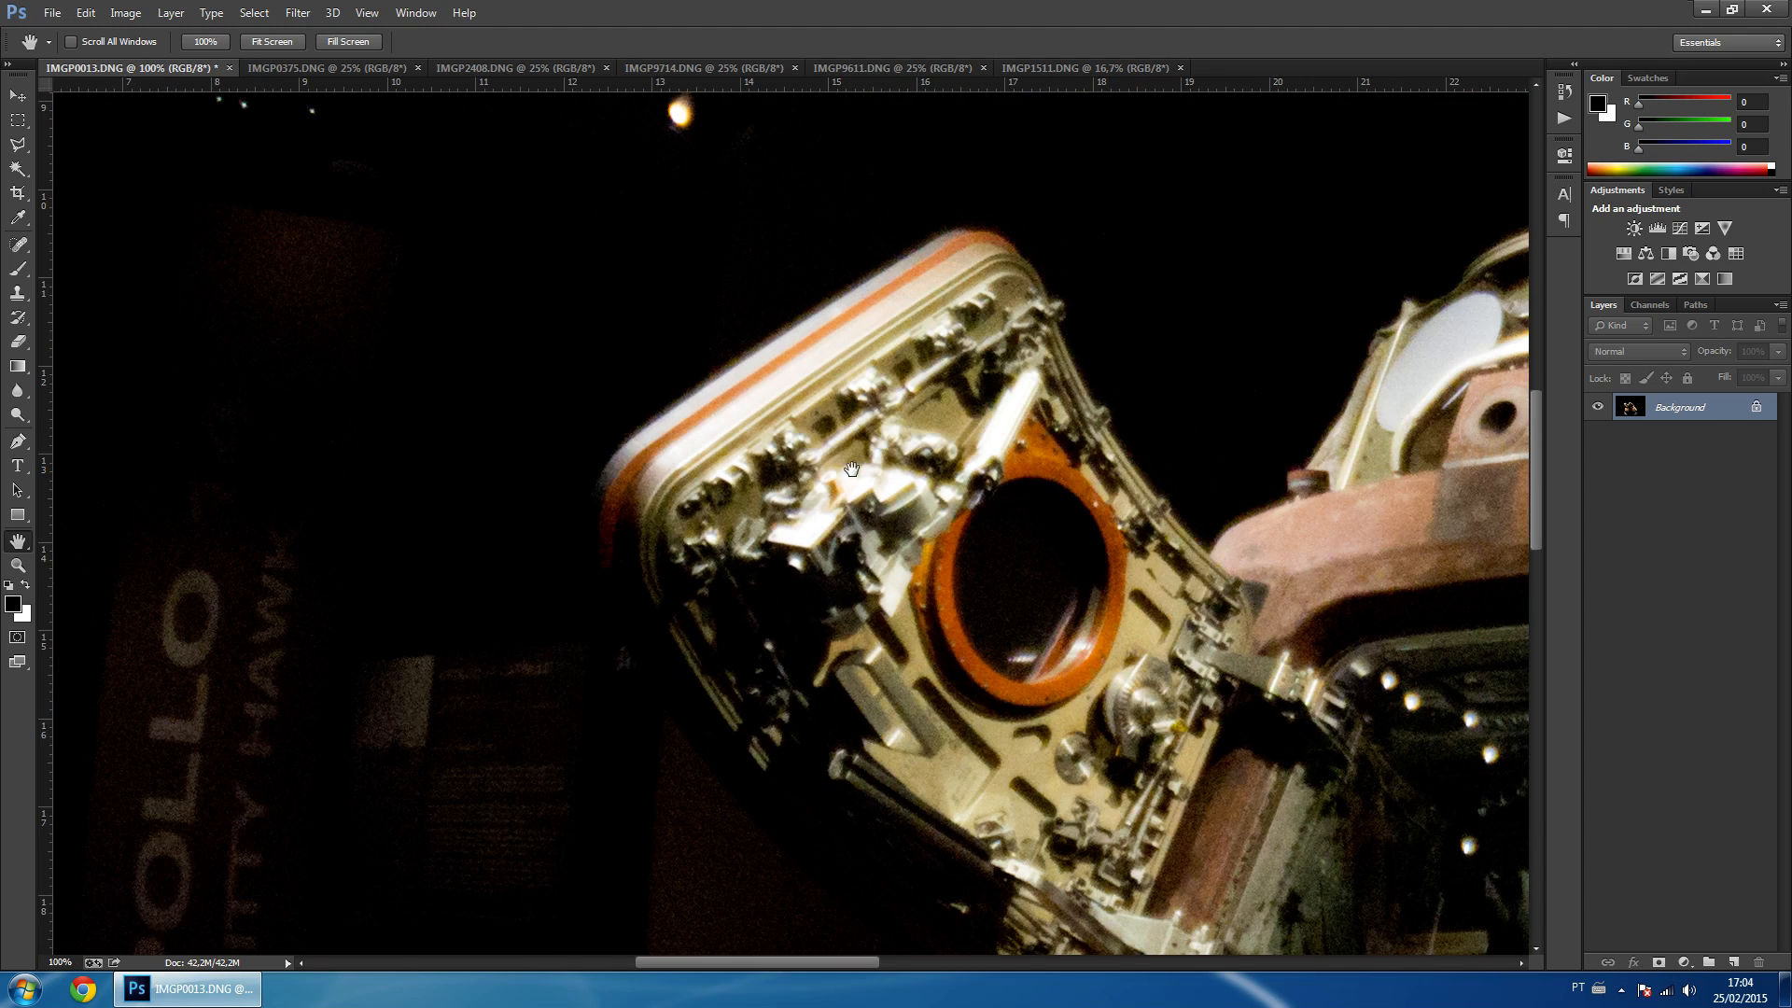
click(18, 566)
click(808, 523)
click(808, 523)
key(h)
mouse_move(951, 546)
mouse_down()
mouse_move(813, 412)
mouse_move(633, 413)
mouse_up()
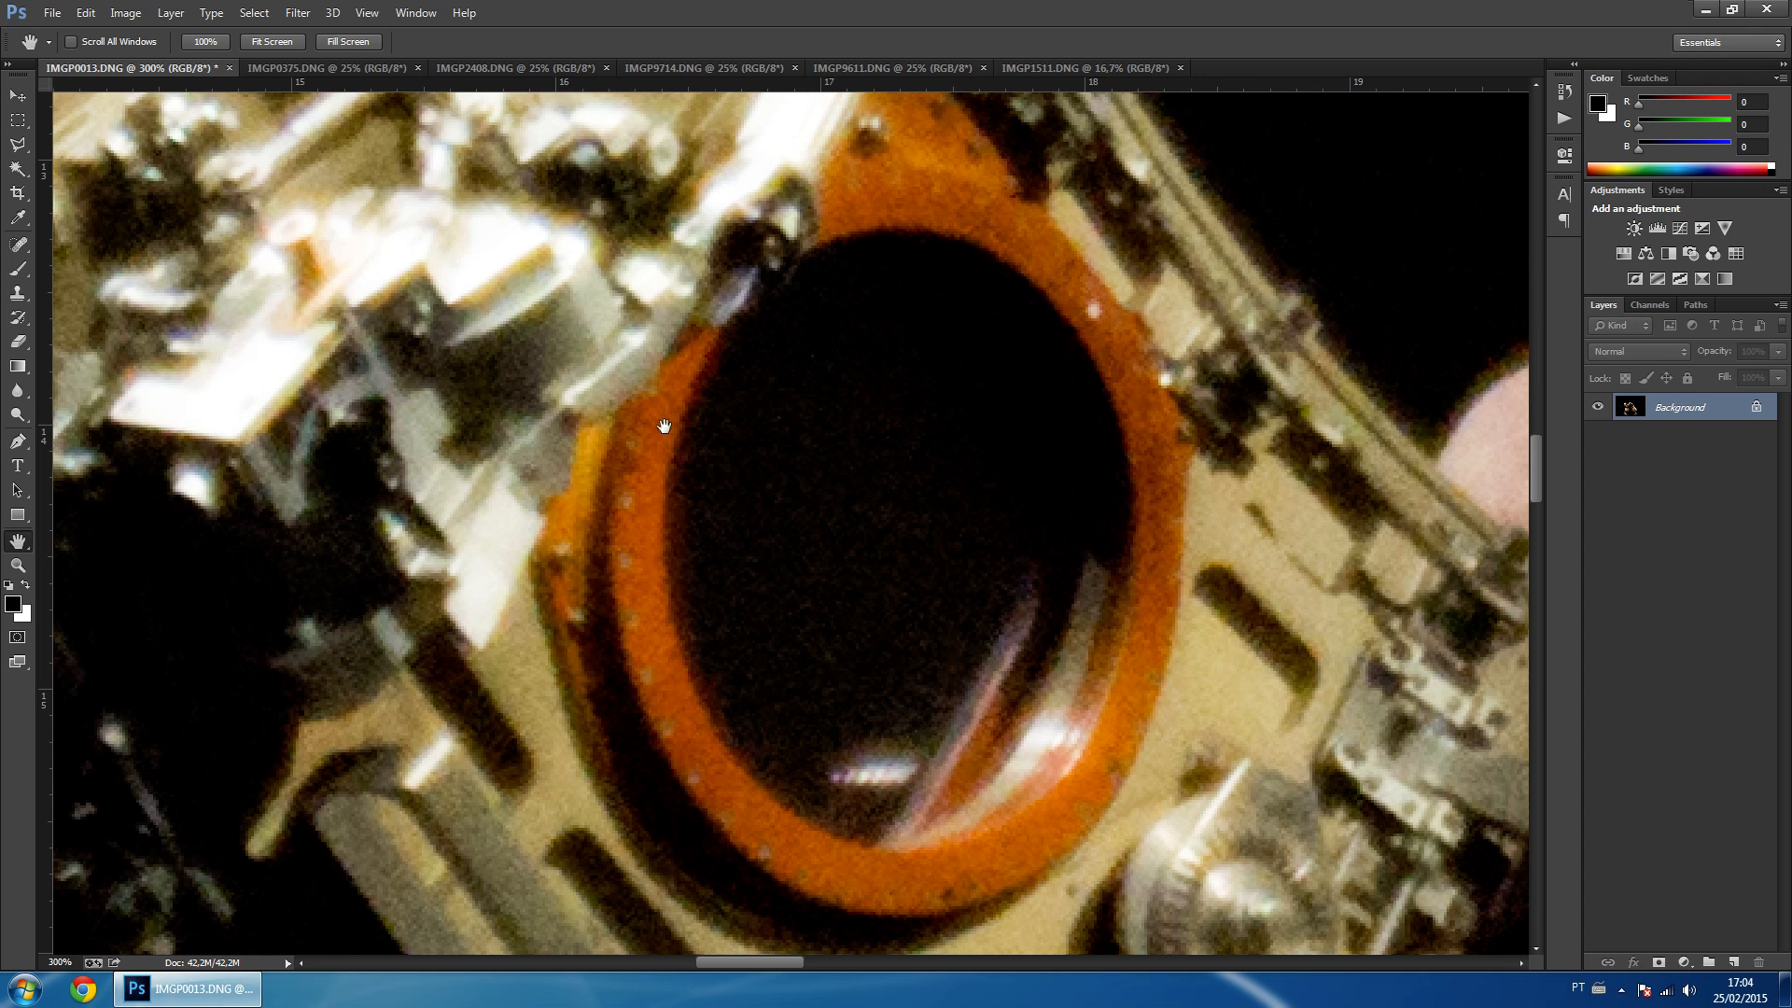
drag(780, 586, 705, 576)
Duplicate the Background layer and apply the High Pass filter to the copy.
drag(1666, 407, 1734, 962)
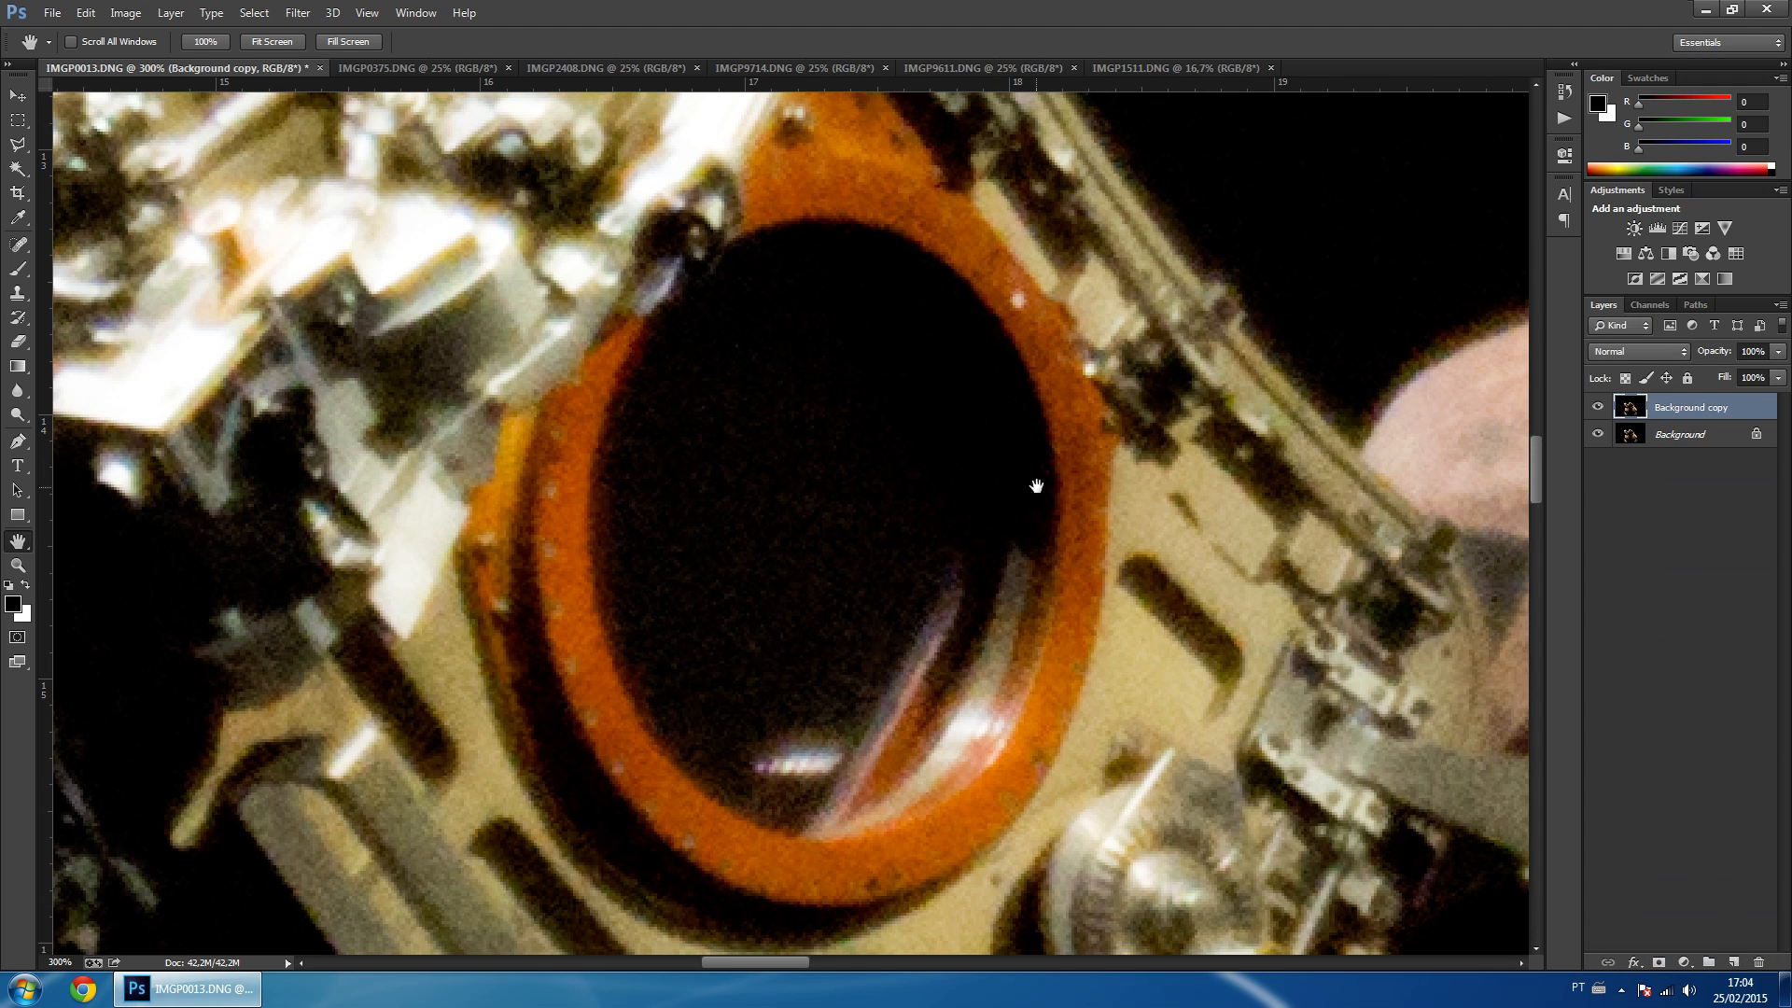
click(298, 13)
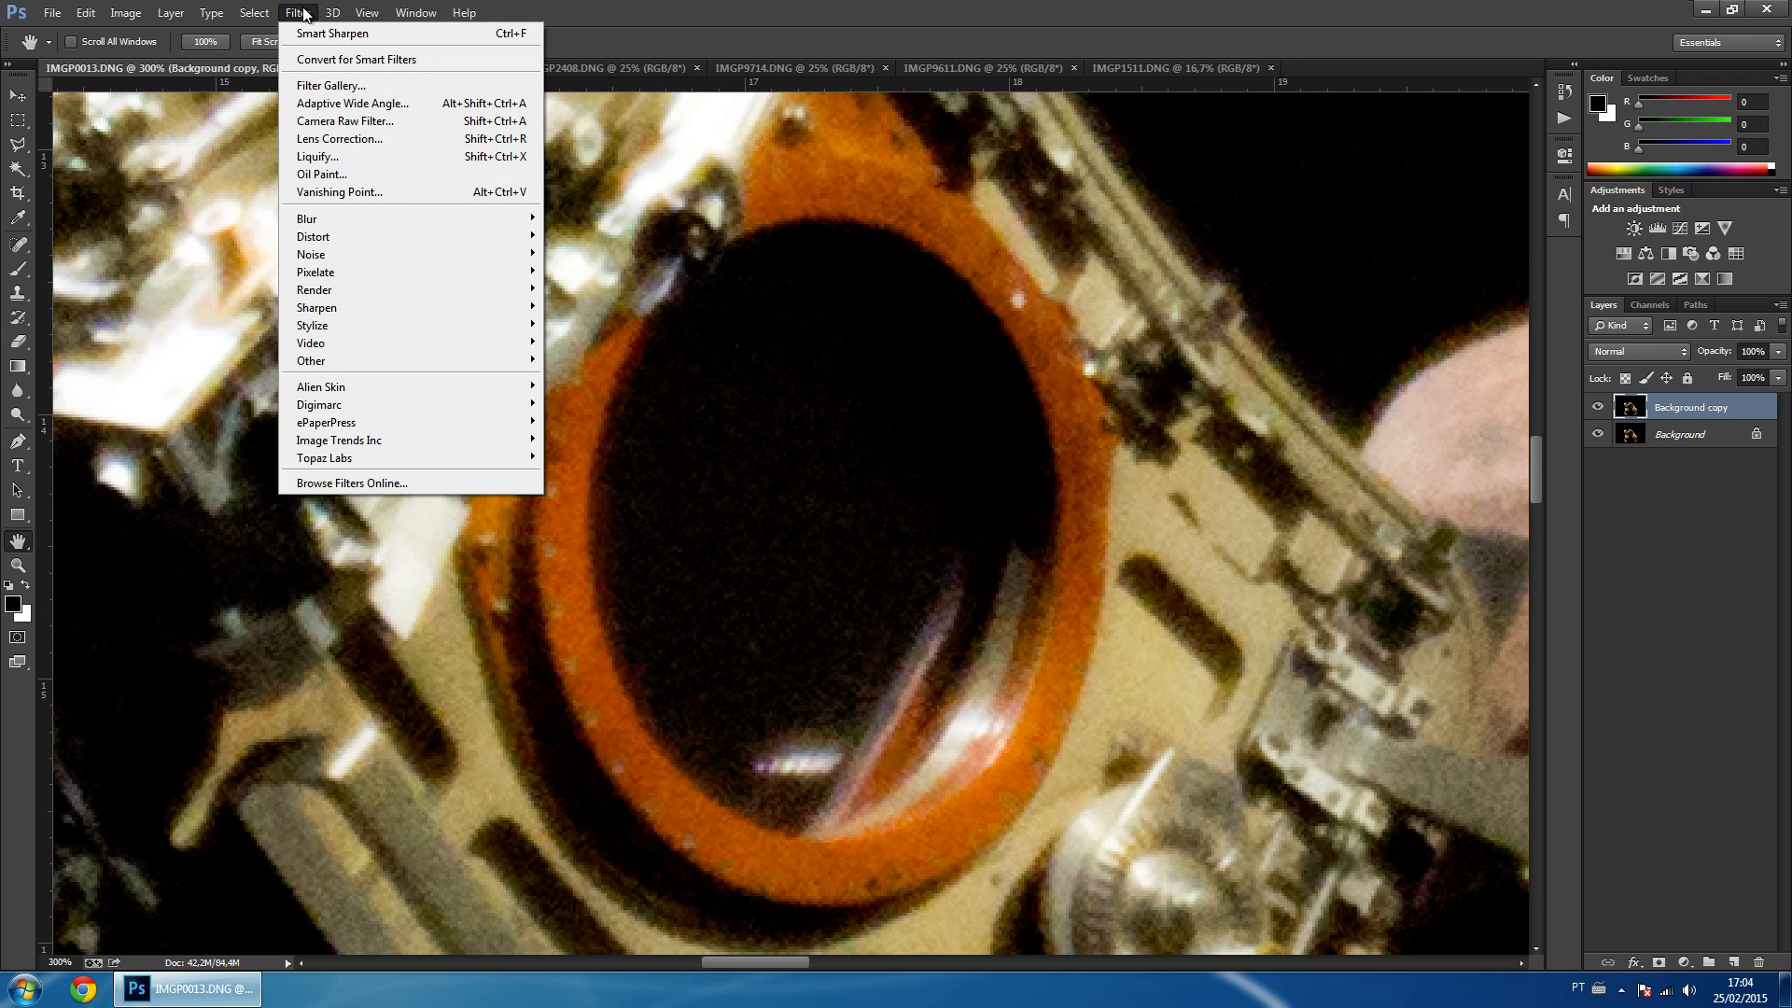
mouse_move(317, 361)
click(578, 379)
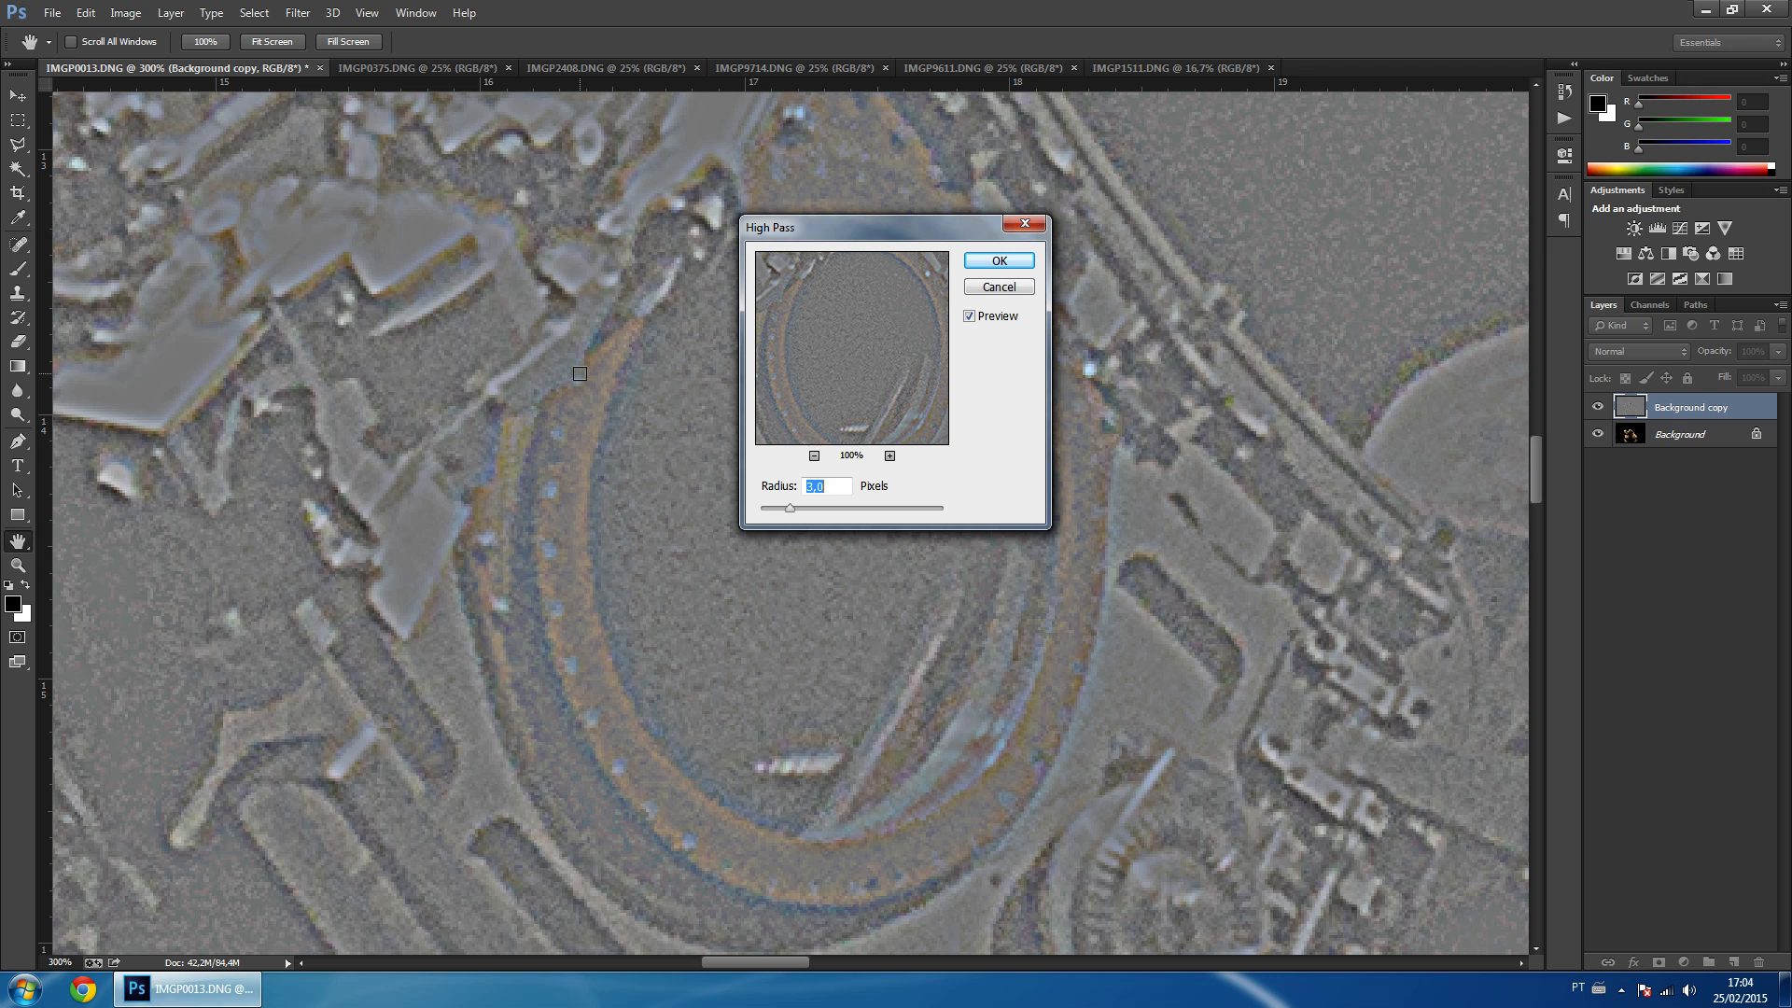
drag(809, 401, 827, 310)
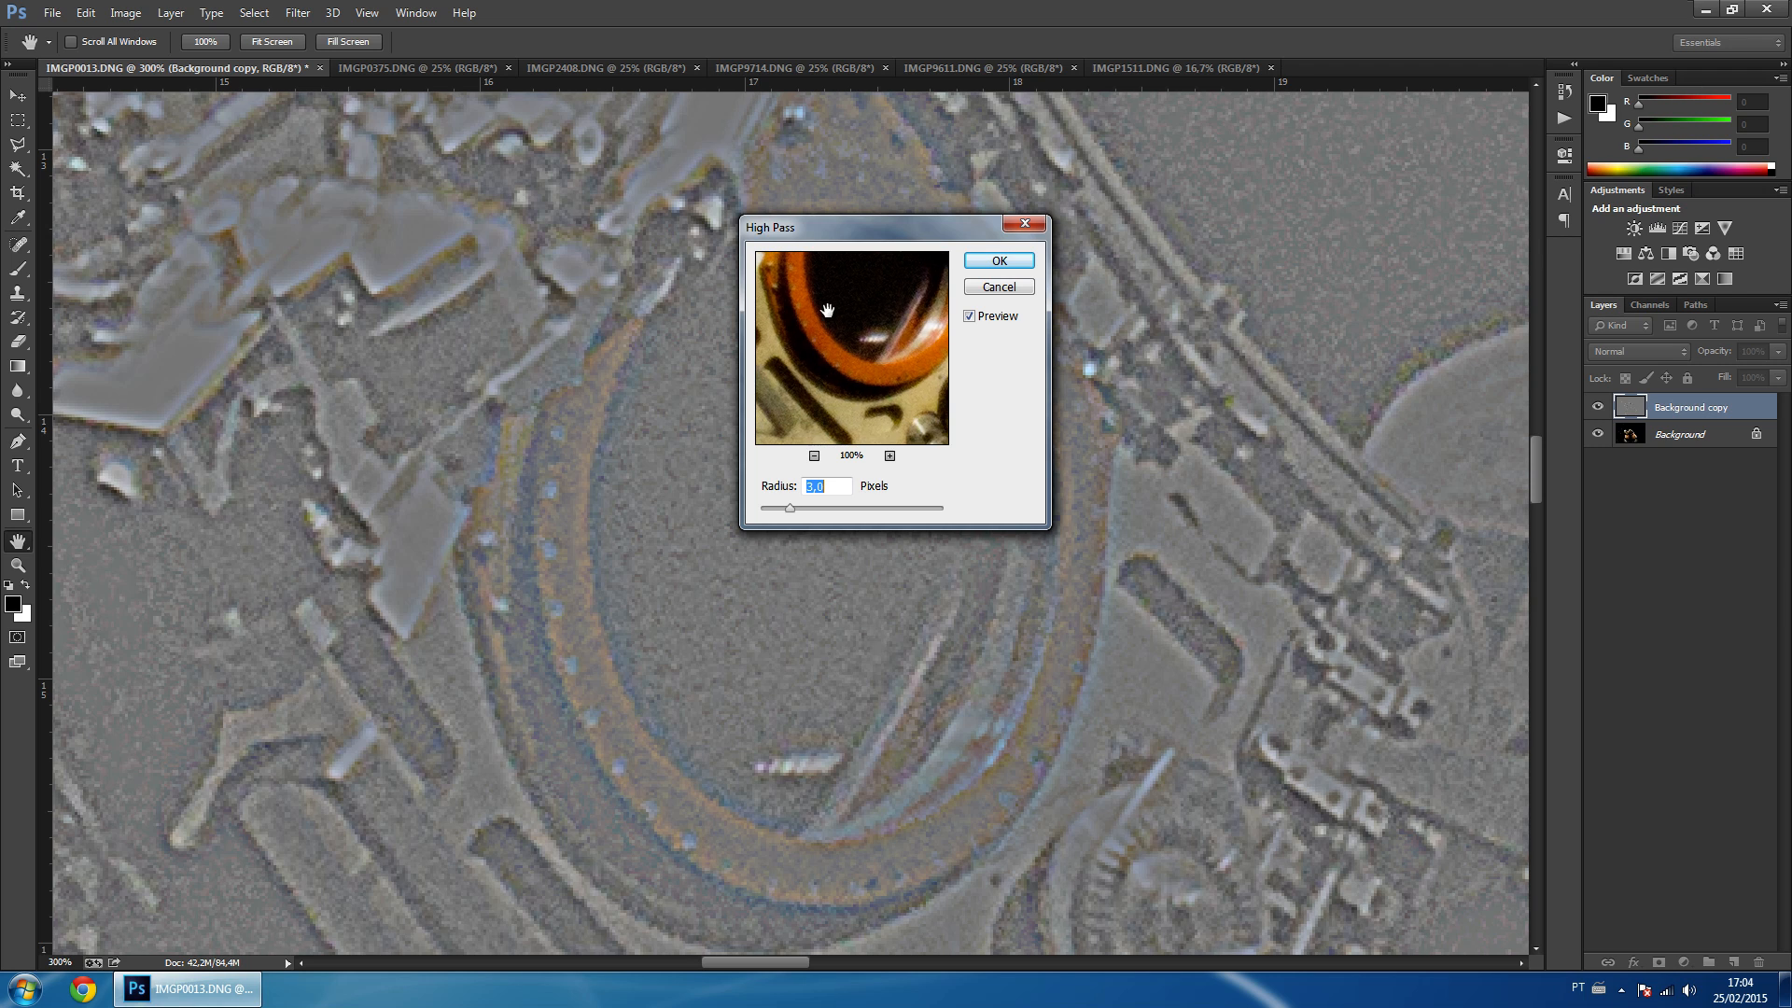
click(888, 455)
drag(800, 373, 795, 279)
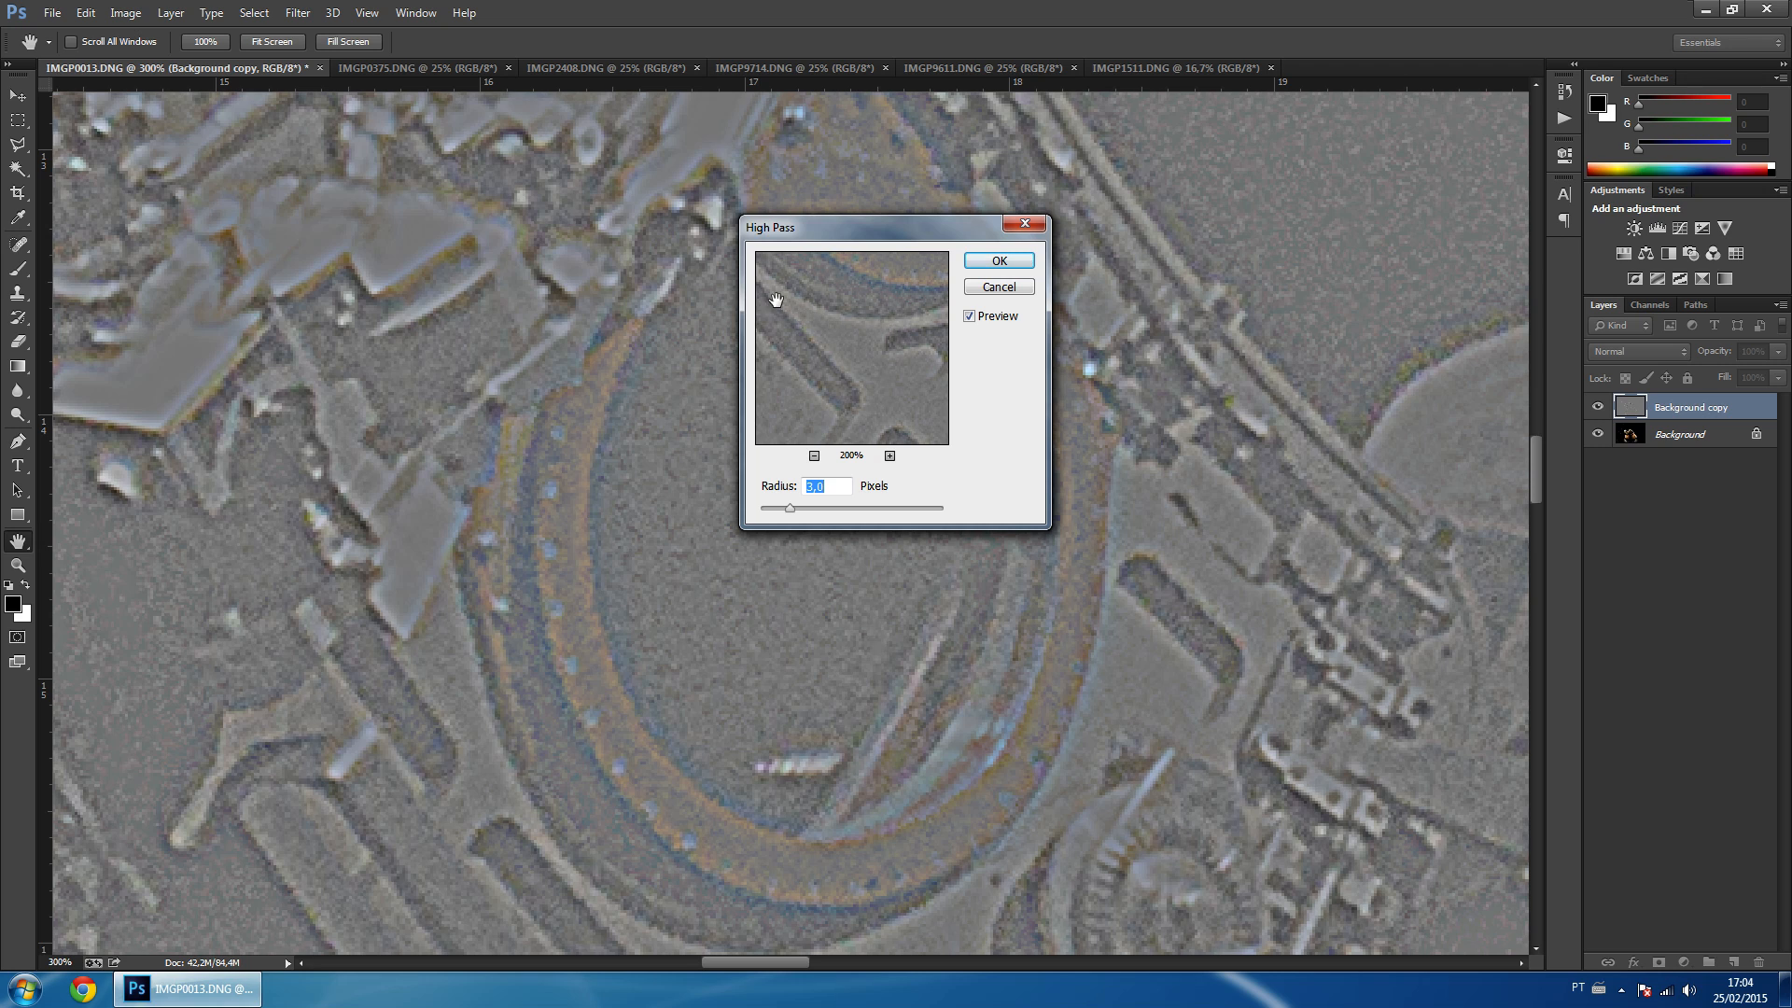
drag(761, 299, 807, 359)
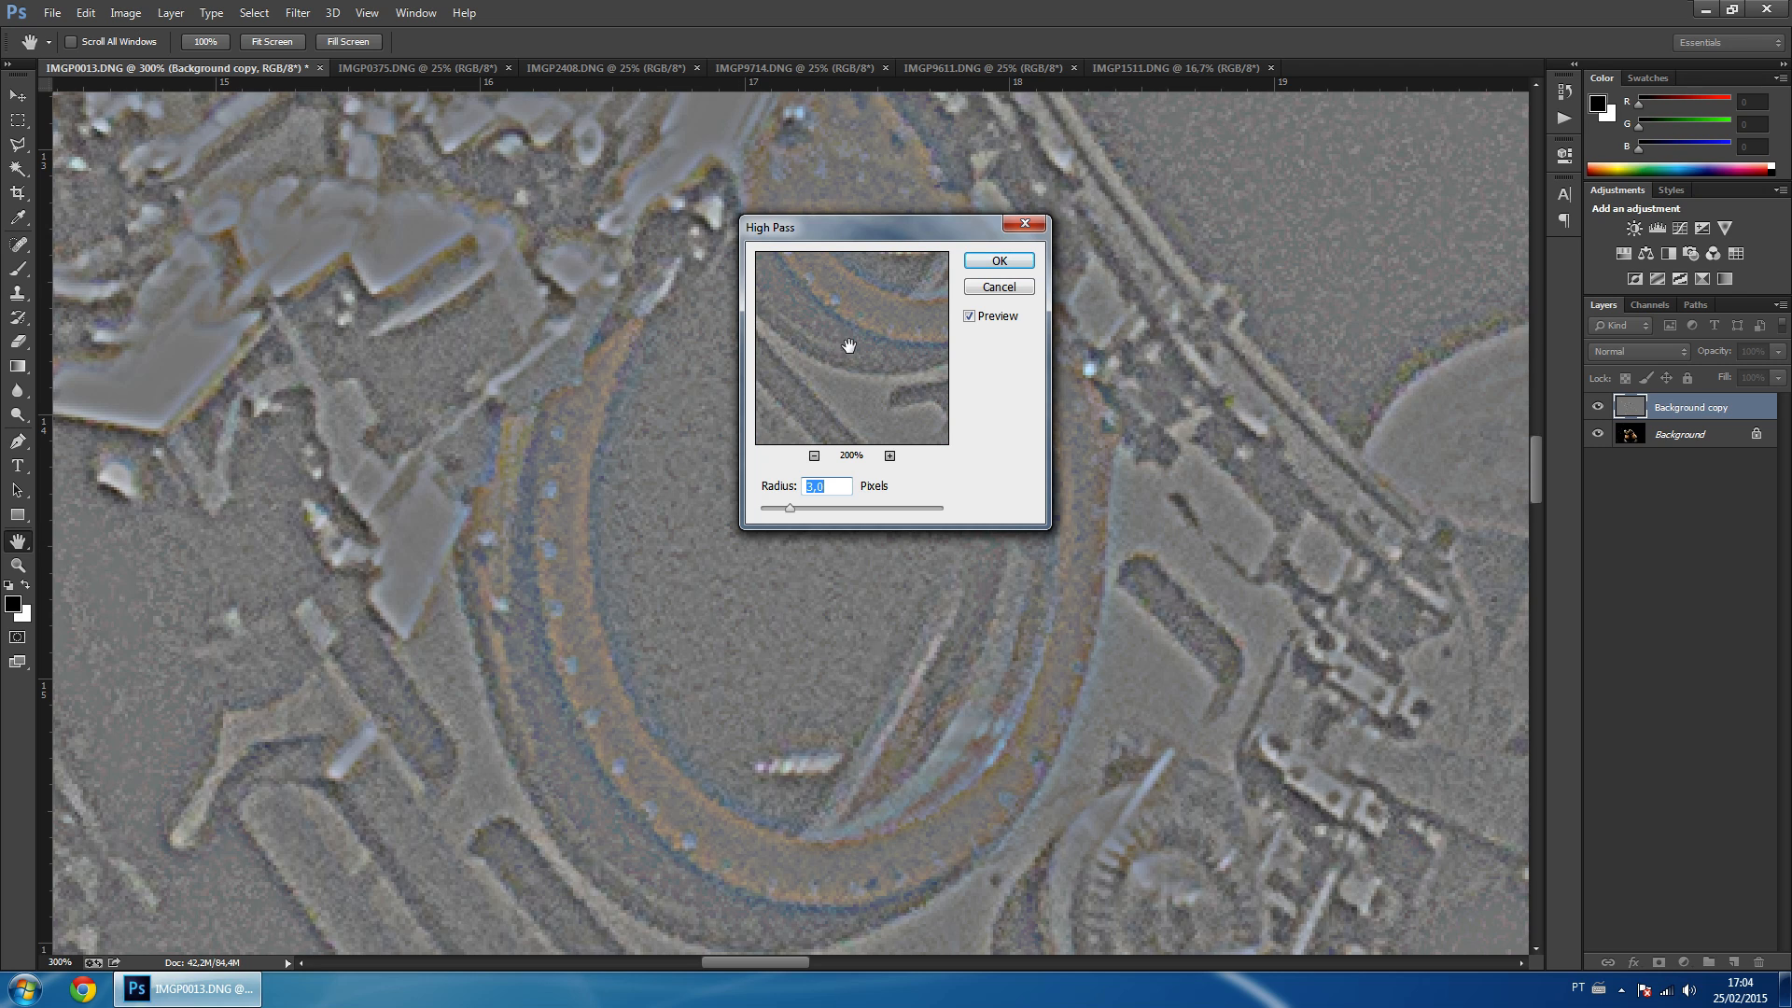
click(831, 281)
click(862, 324)
click(997, 261)
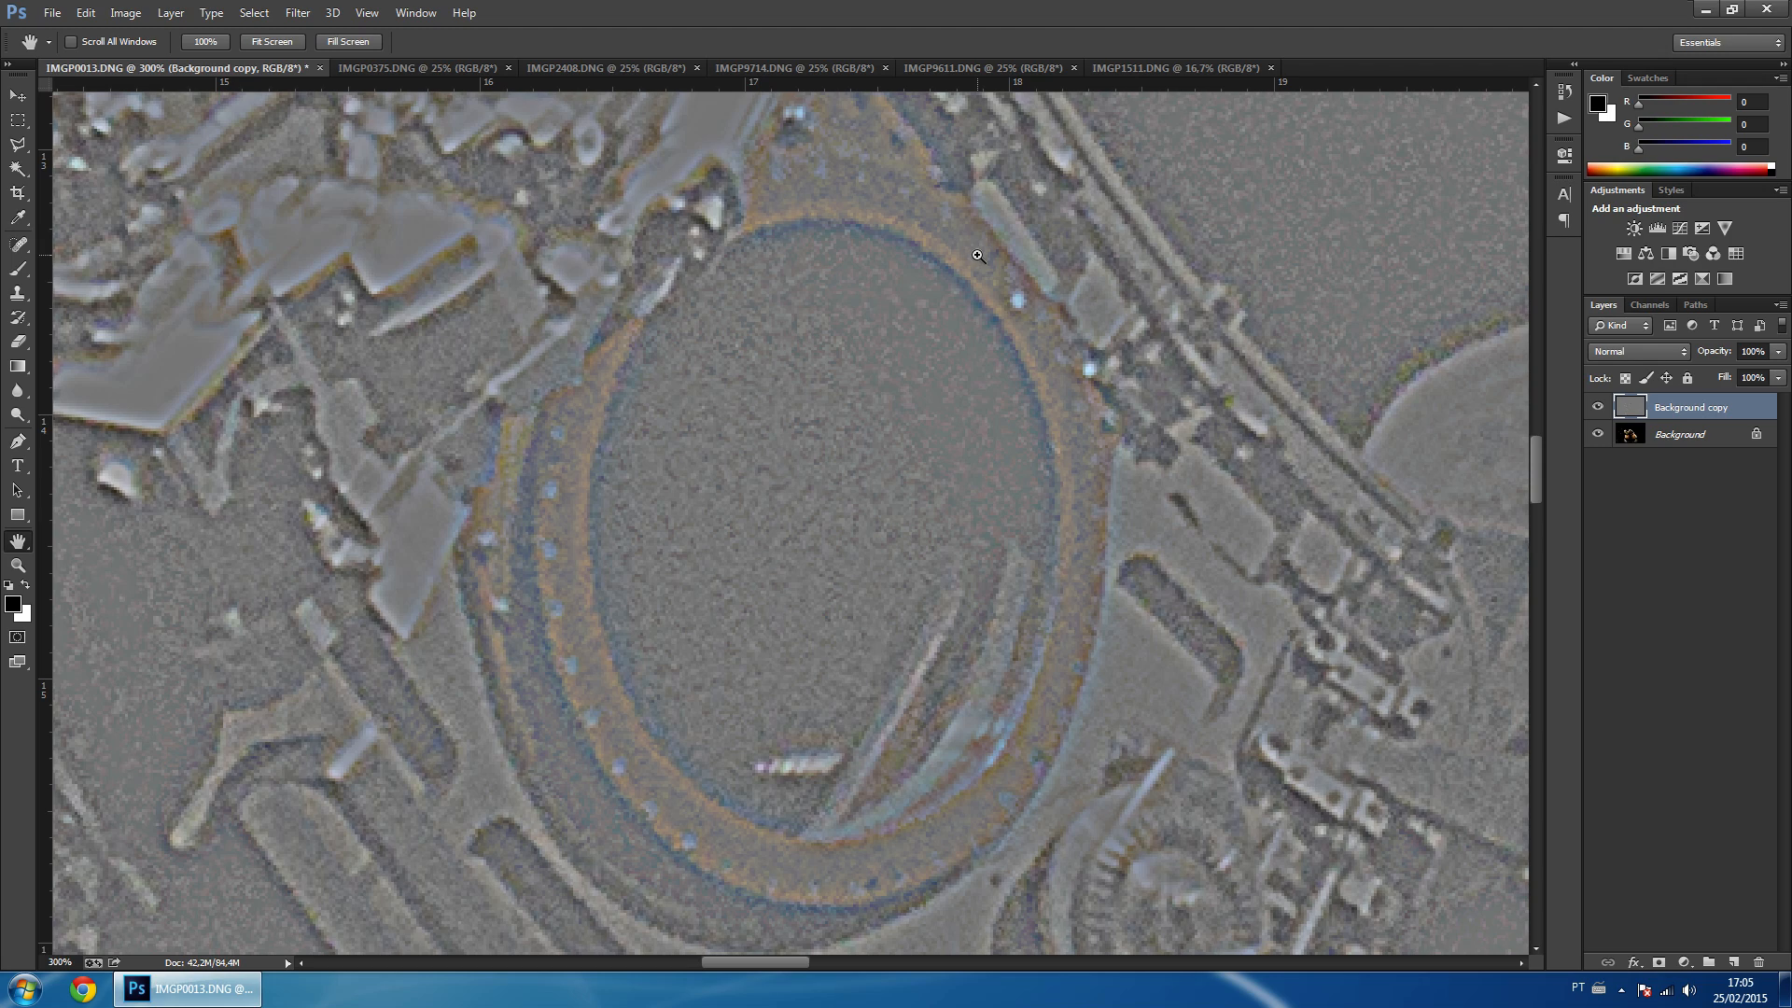
Desaturate the high-pass layer and open it in Topaz DeNoise with the preview enlarged to 100%.
click(298, 12)
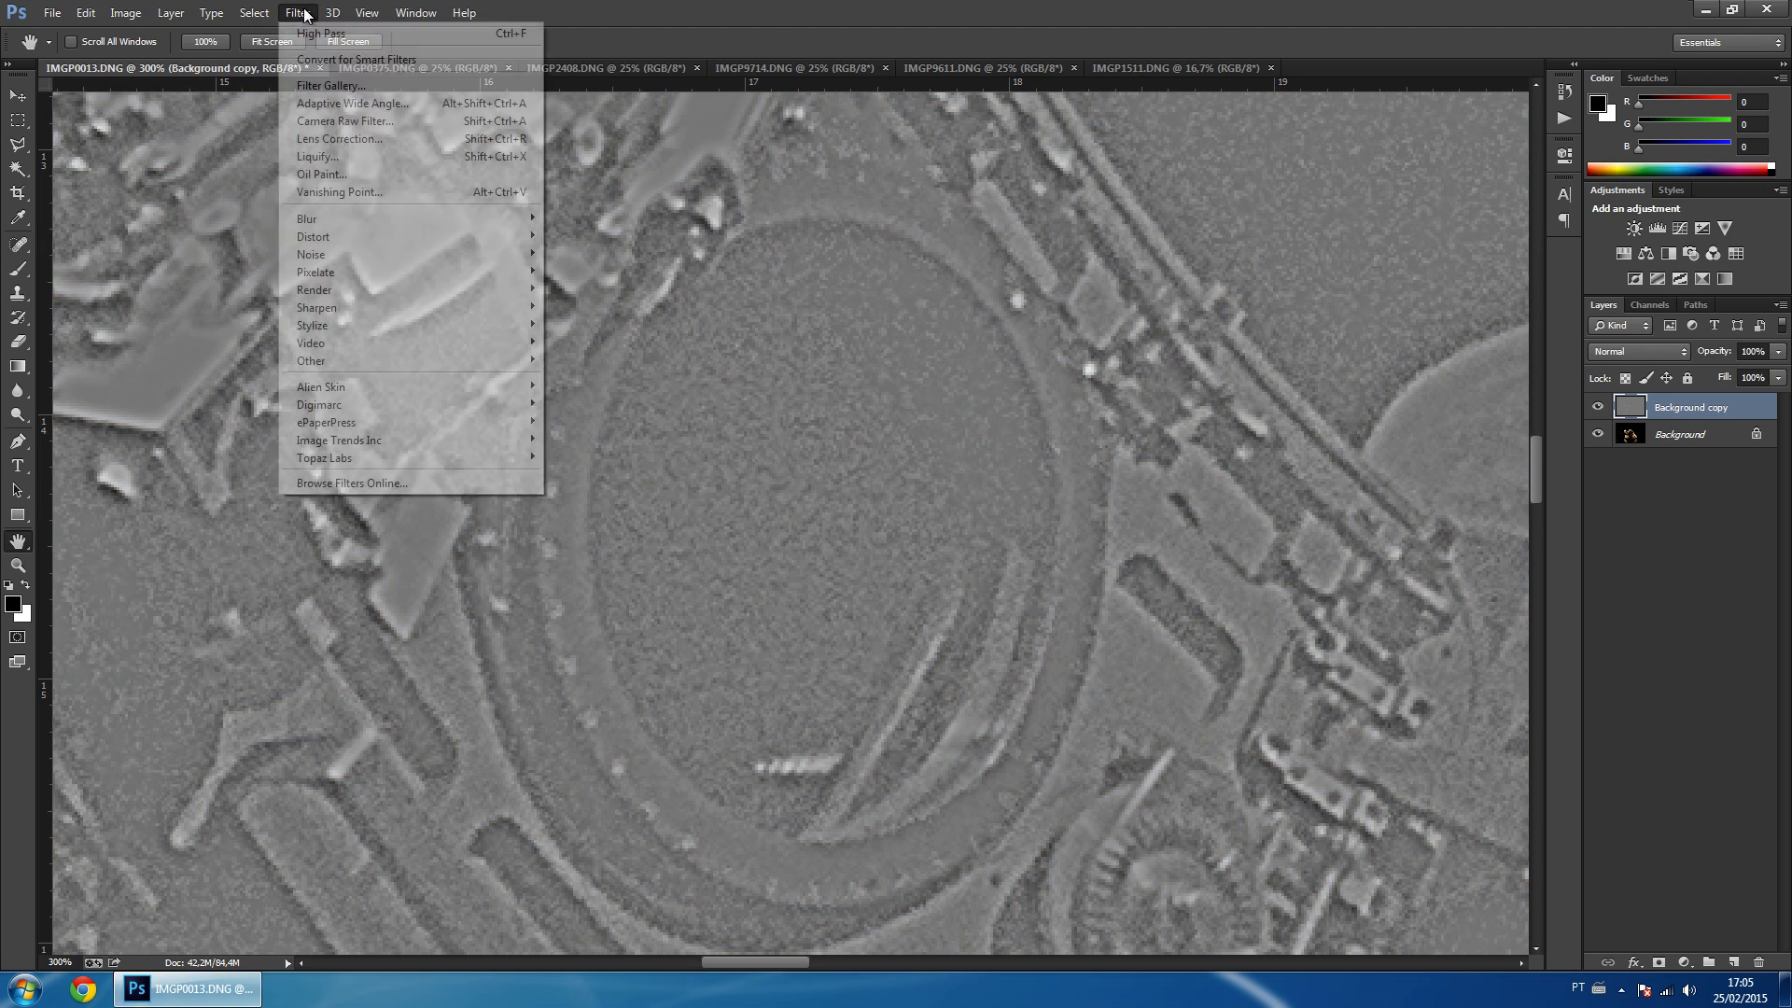
mouse_move(392, 457)
click(618, 476)
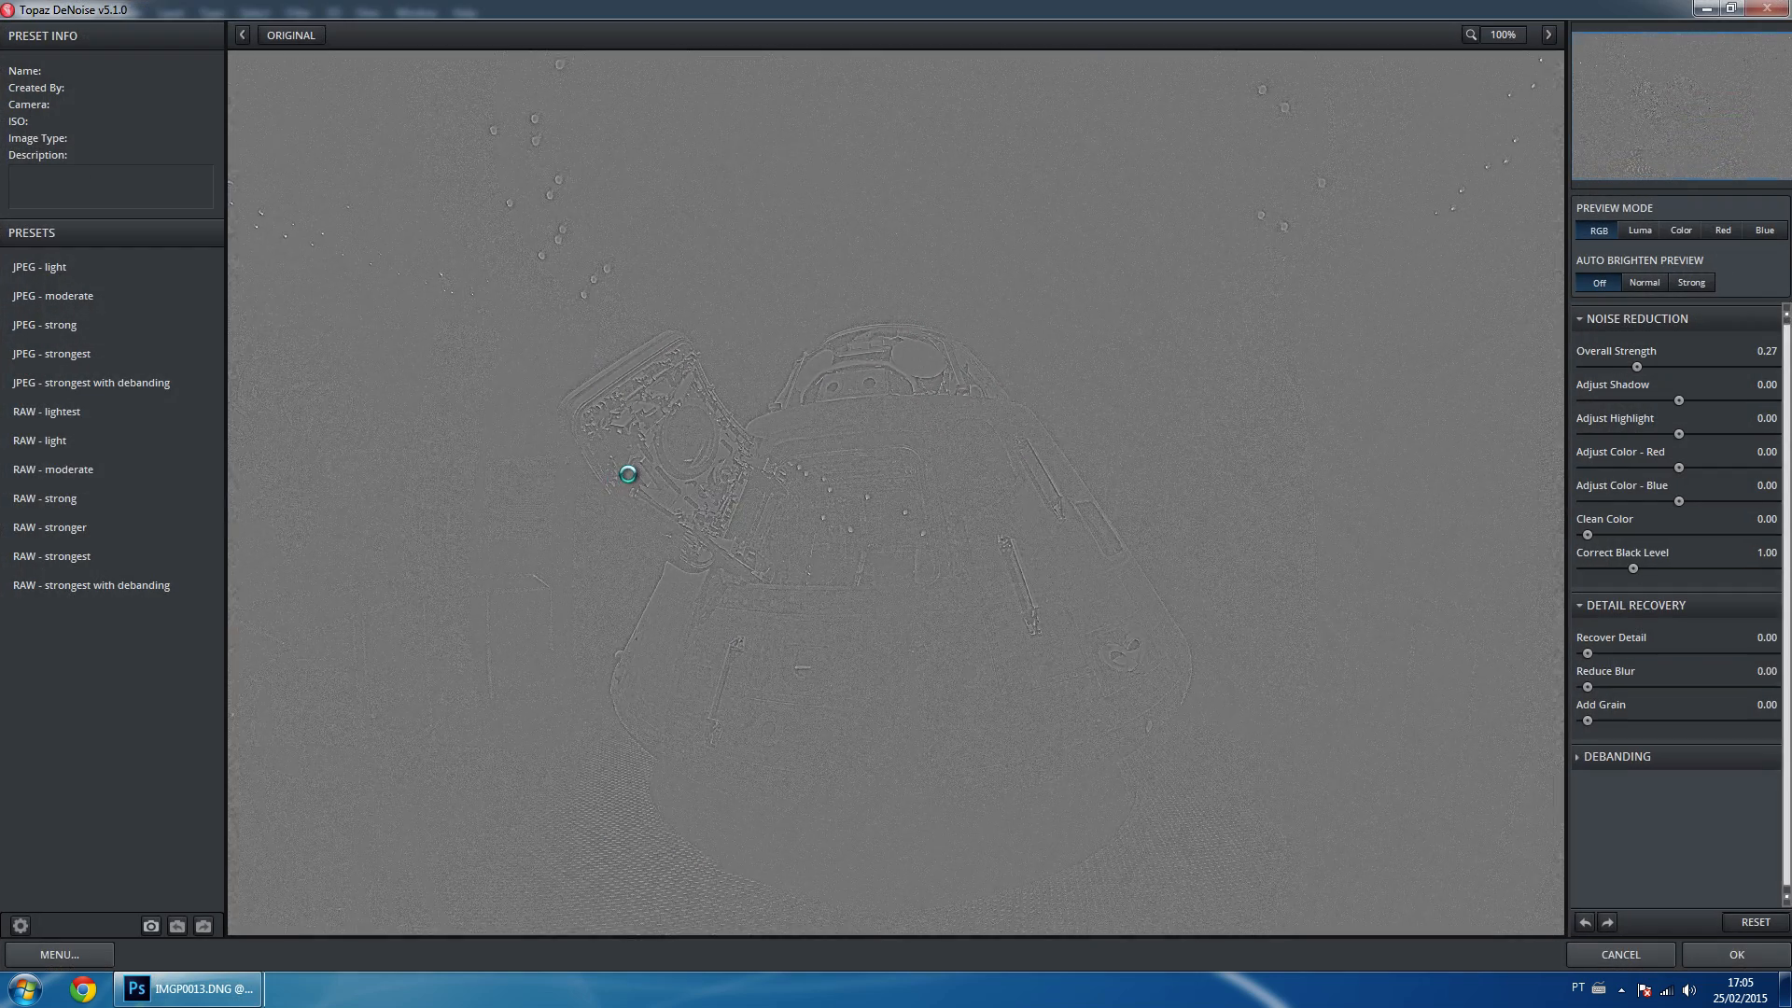
click(565, 725)
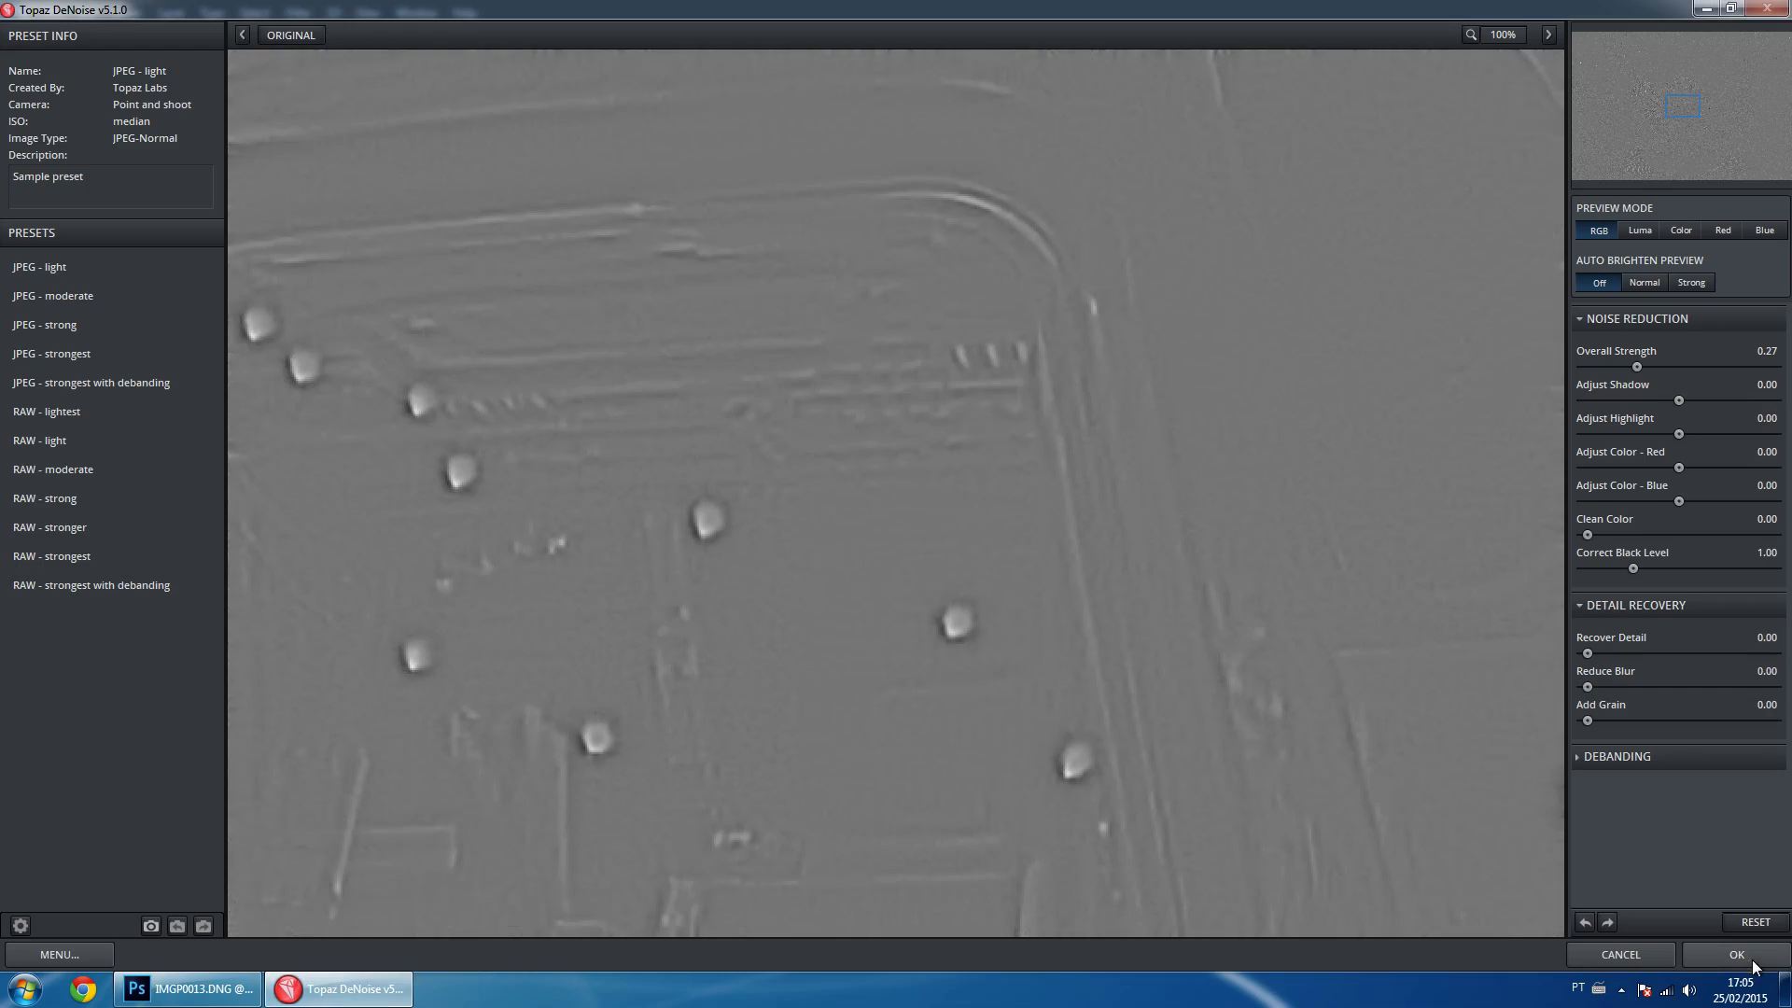
Reset the DeNoise settings and try an Overall Strength of 0.27, comparing original and processed previews around the handrail.
click(1754, 924)
drag(1413, 551, 999, 613)
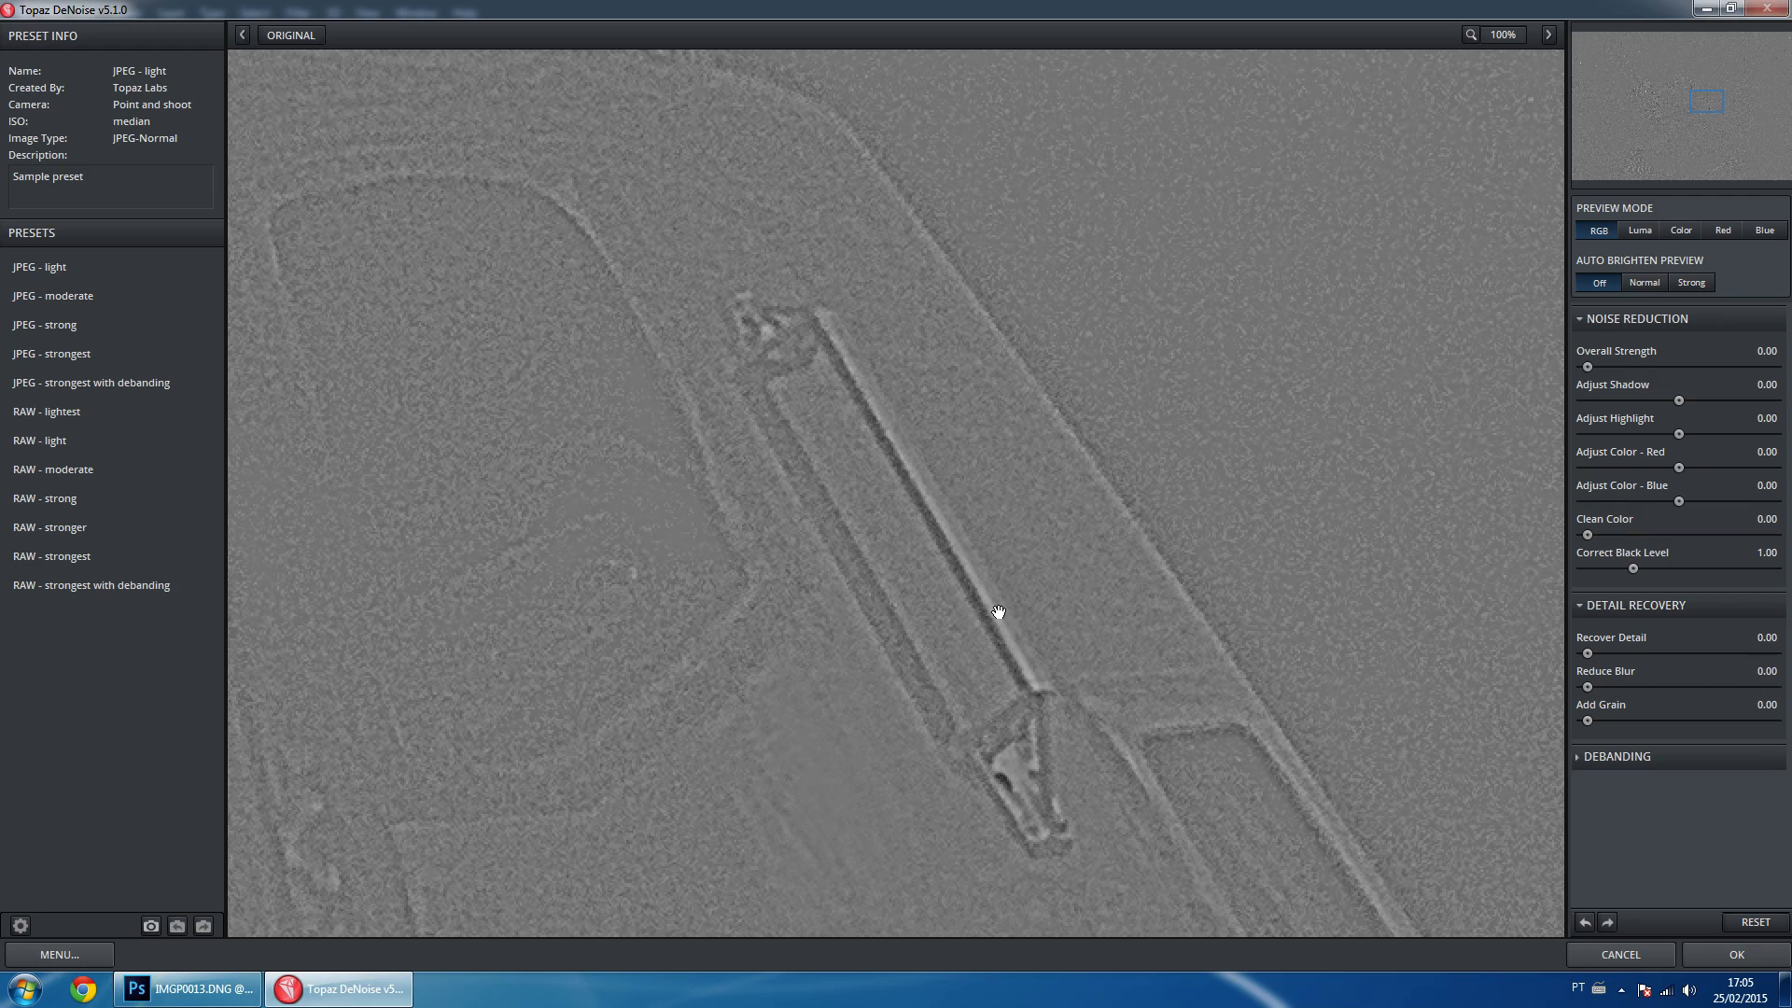
drag(1145, 452, 760, 416)
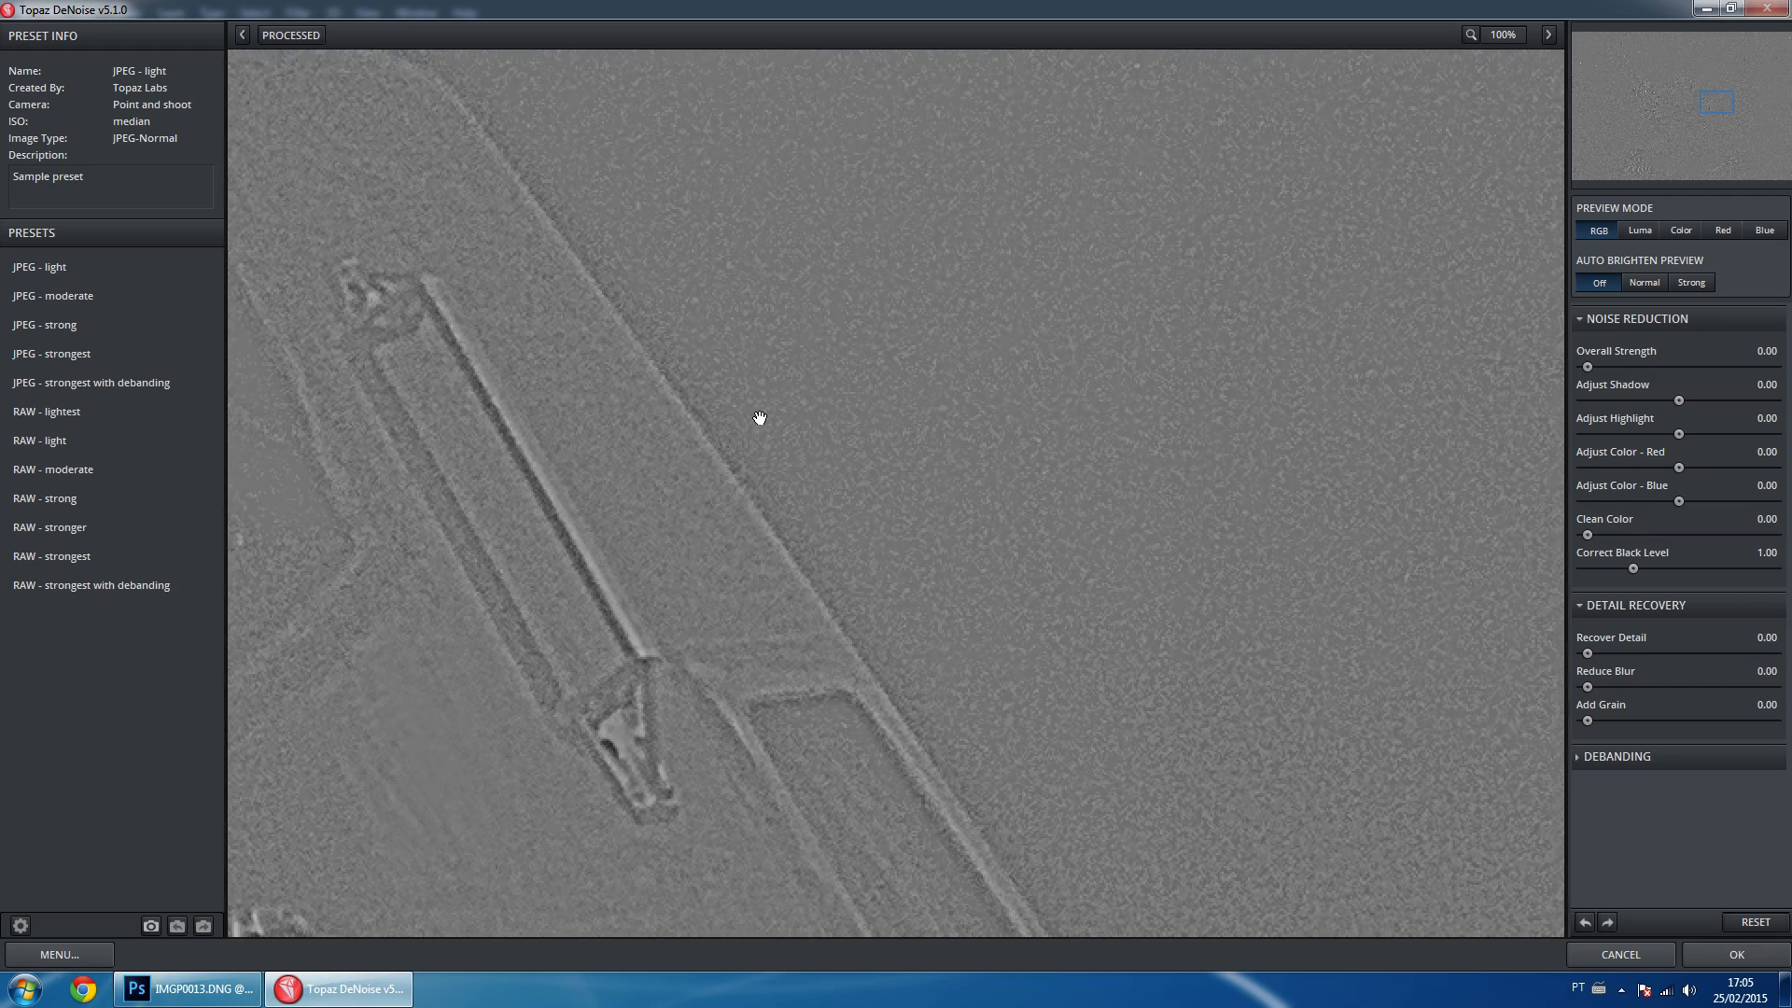
drag(781, 315, 1112, 276)
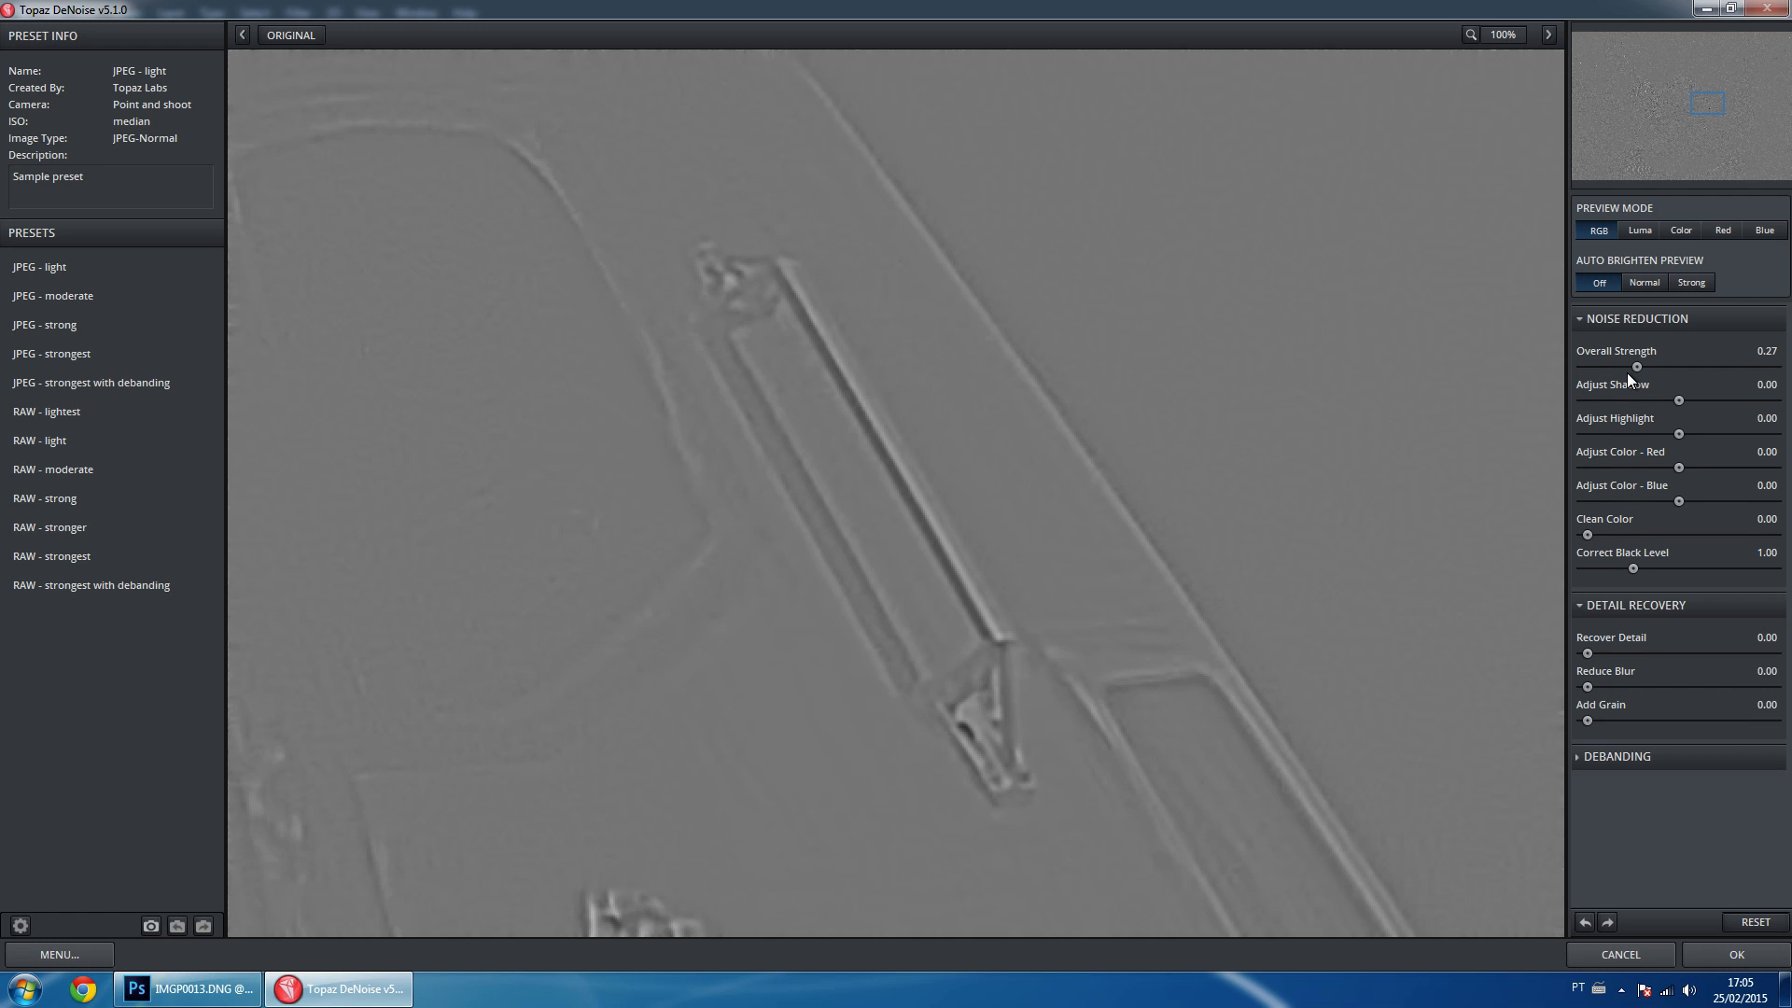
click(1502, 35)
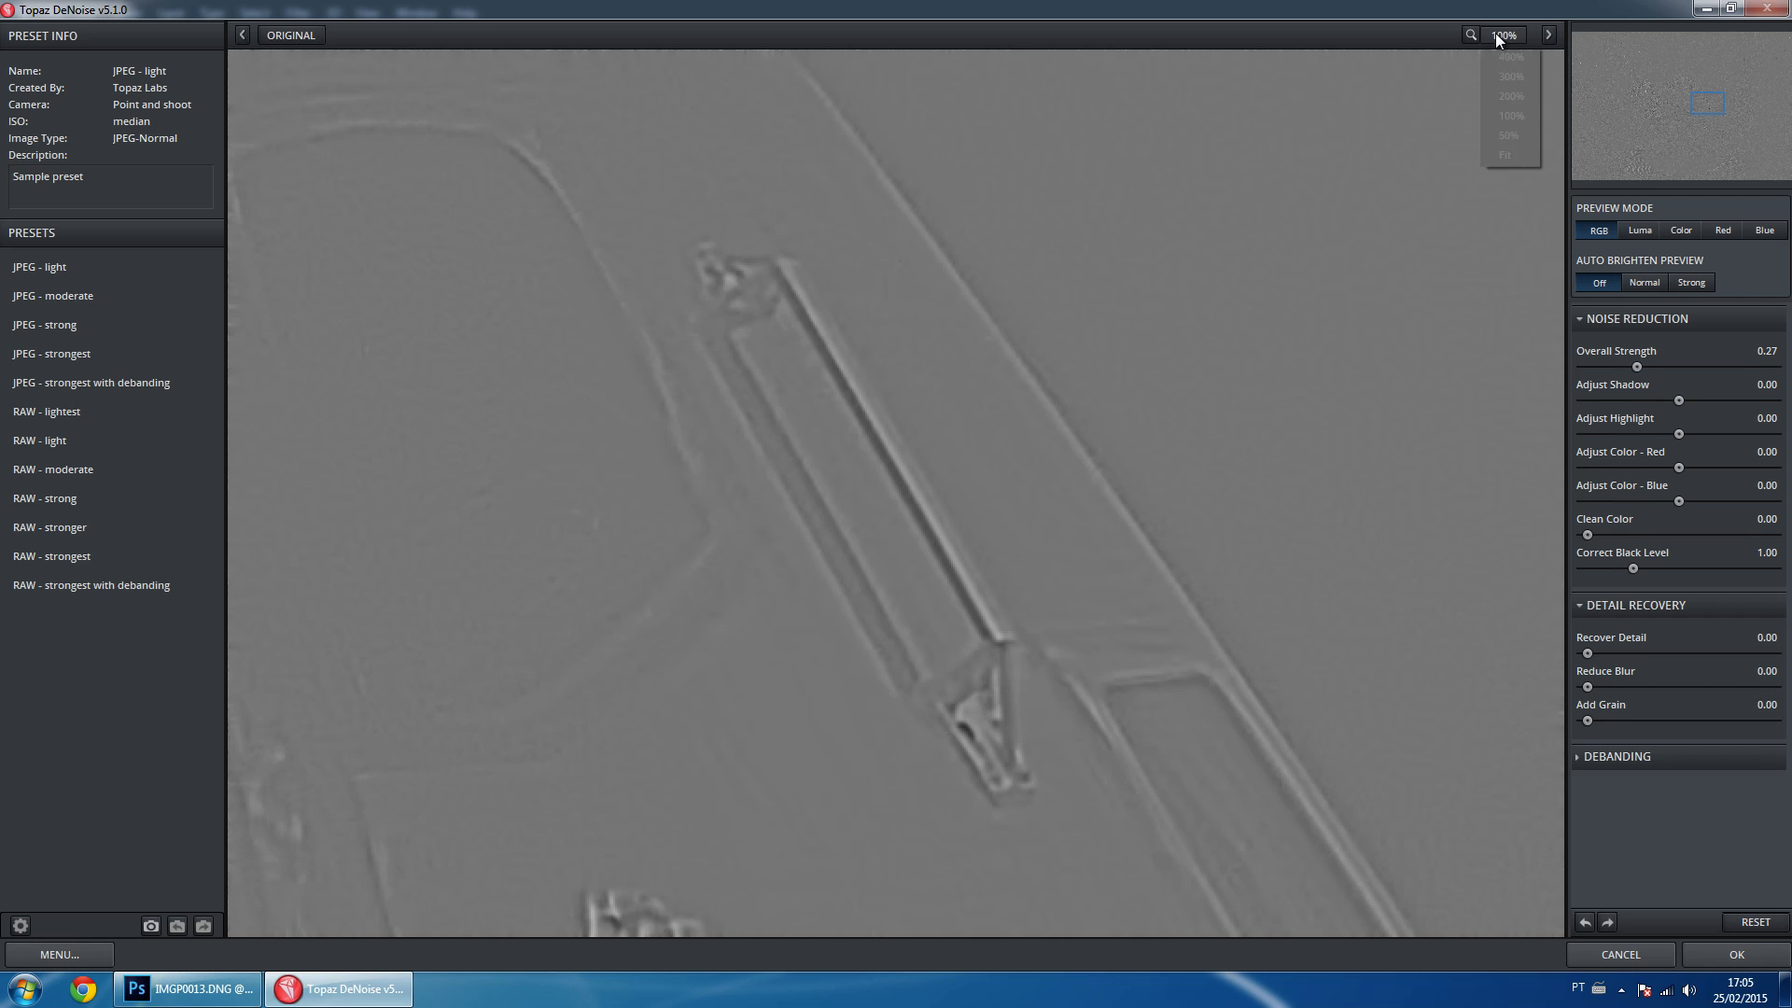
click(1494, 115)
drag(1236, 412, 904, 384)
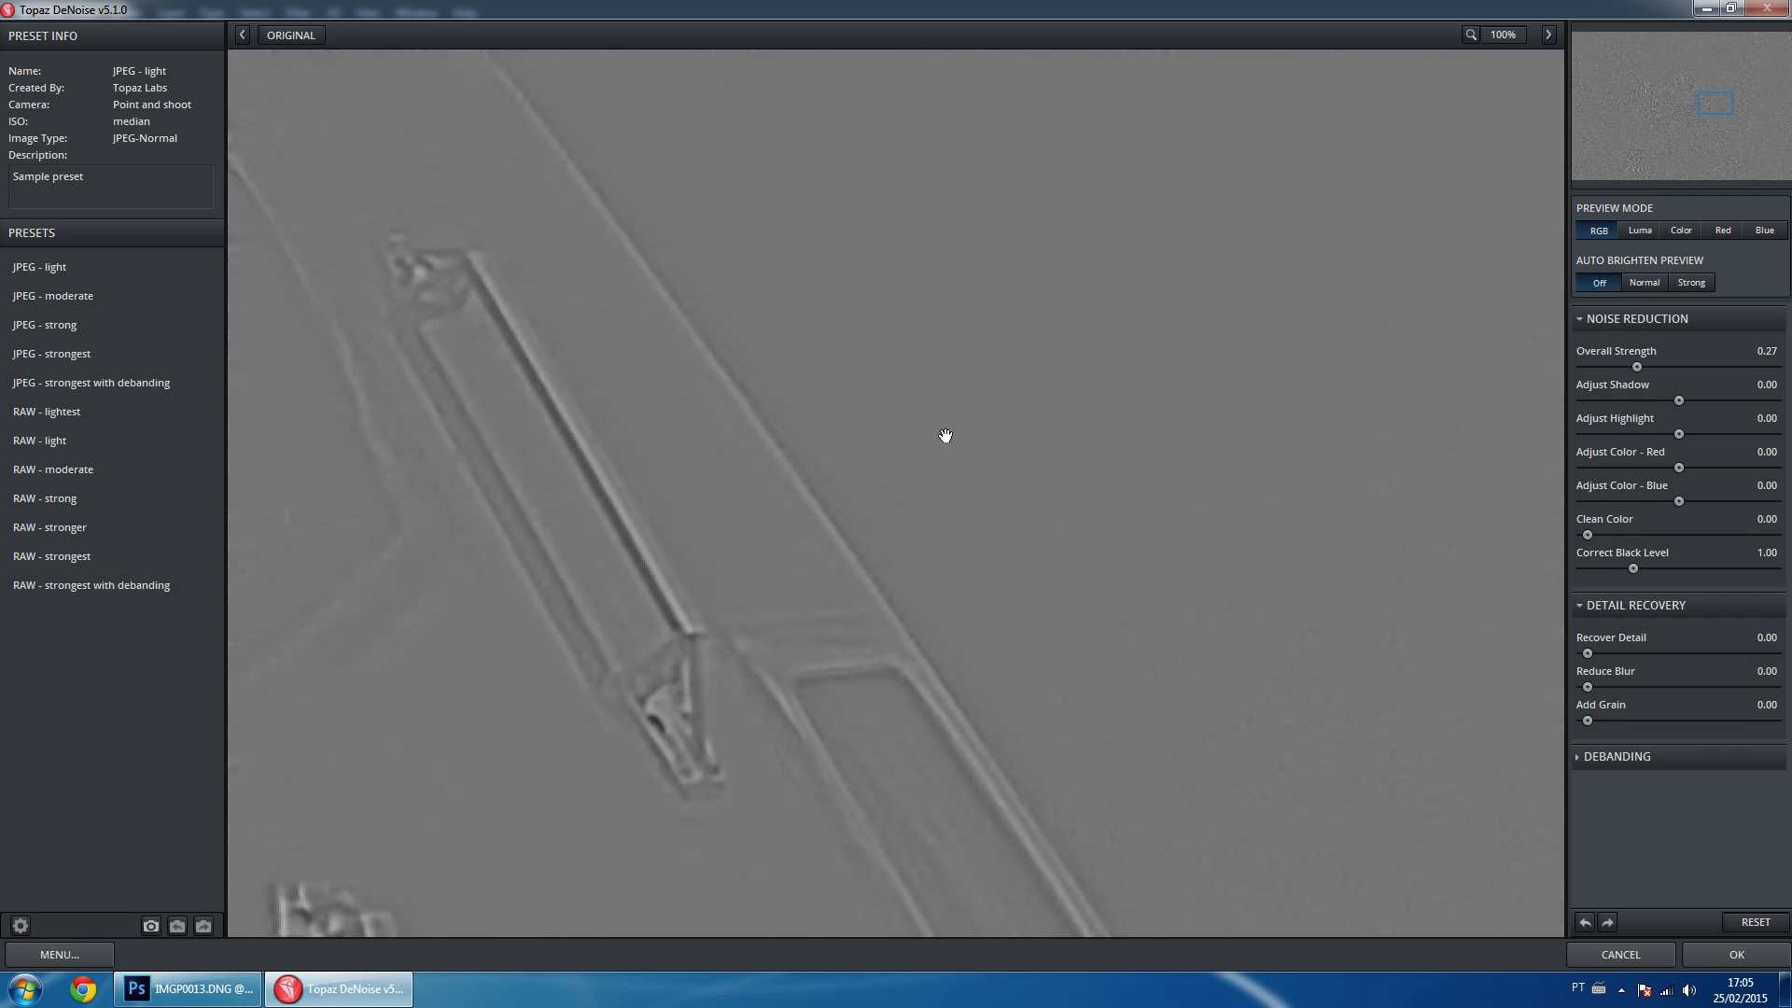
drag(390, 238, 764, 306)
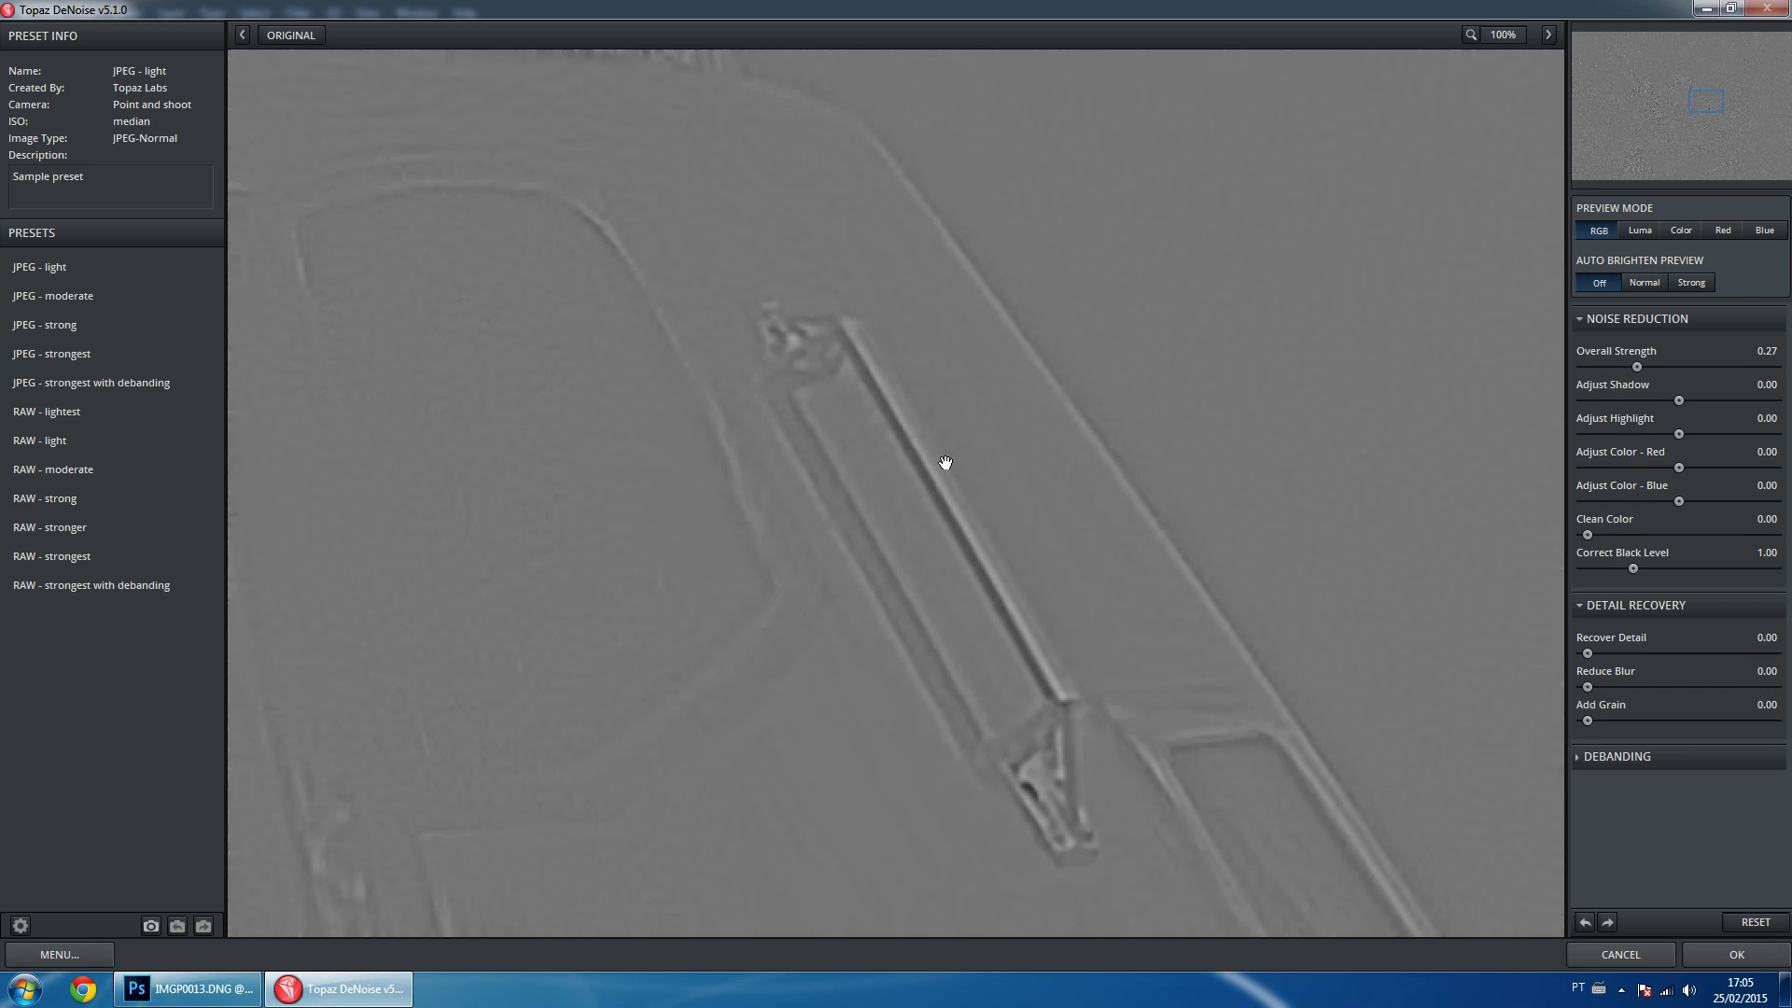
drag(1009, 421, 608, 328)
Set the noise reduction's Overall Strength to 0.28, keep Auto Brighten Preview off, and apply DeNoise to the layer.
drag(1636, 369, 1612, 376)
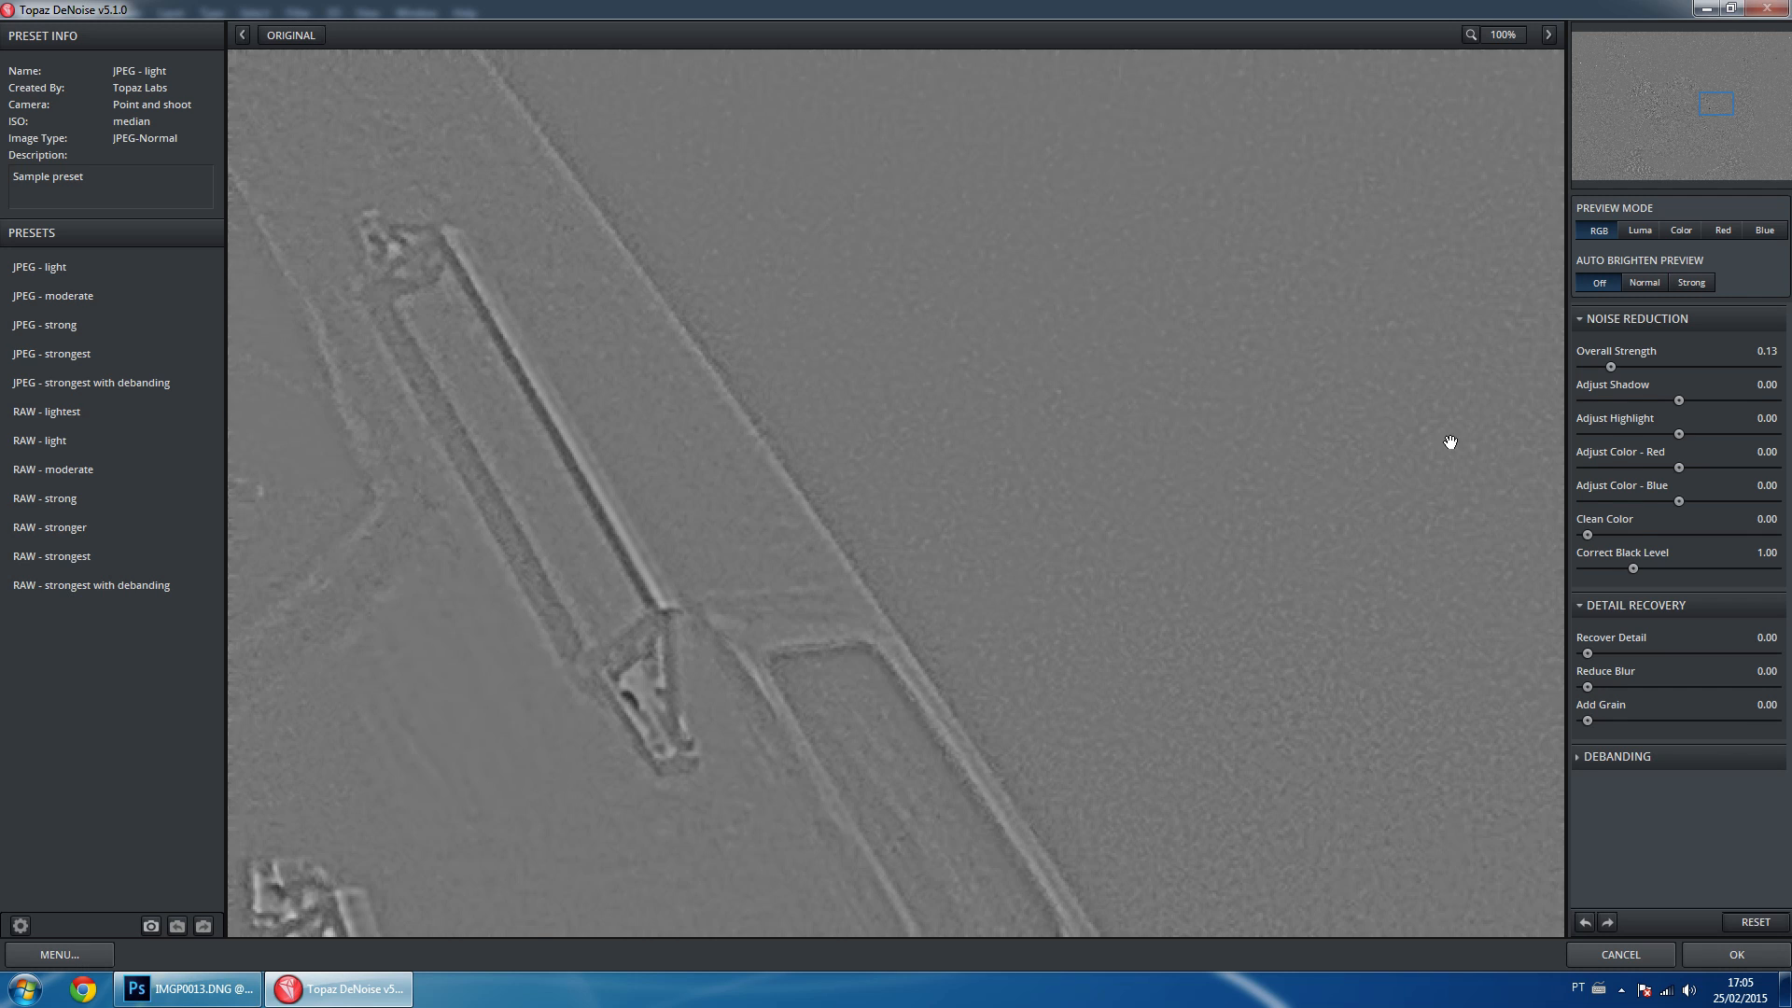
drag(1611, 369, 1630, 370)
drag(899, 348, 1300, 388)
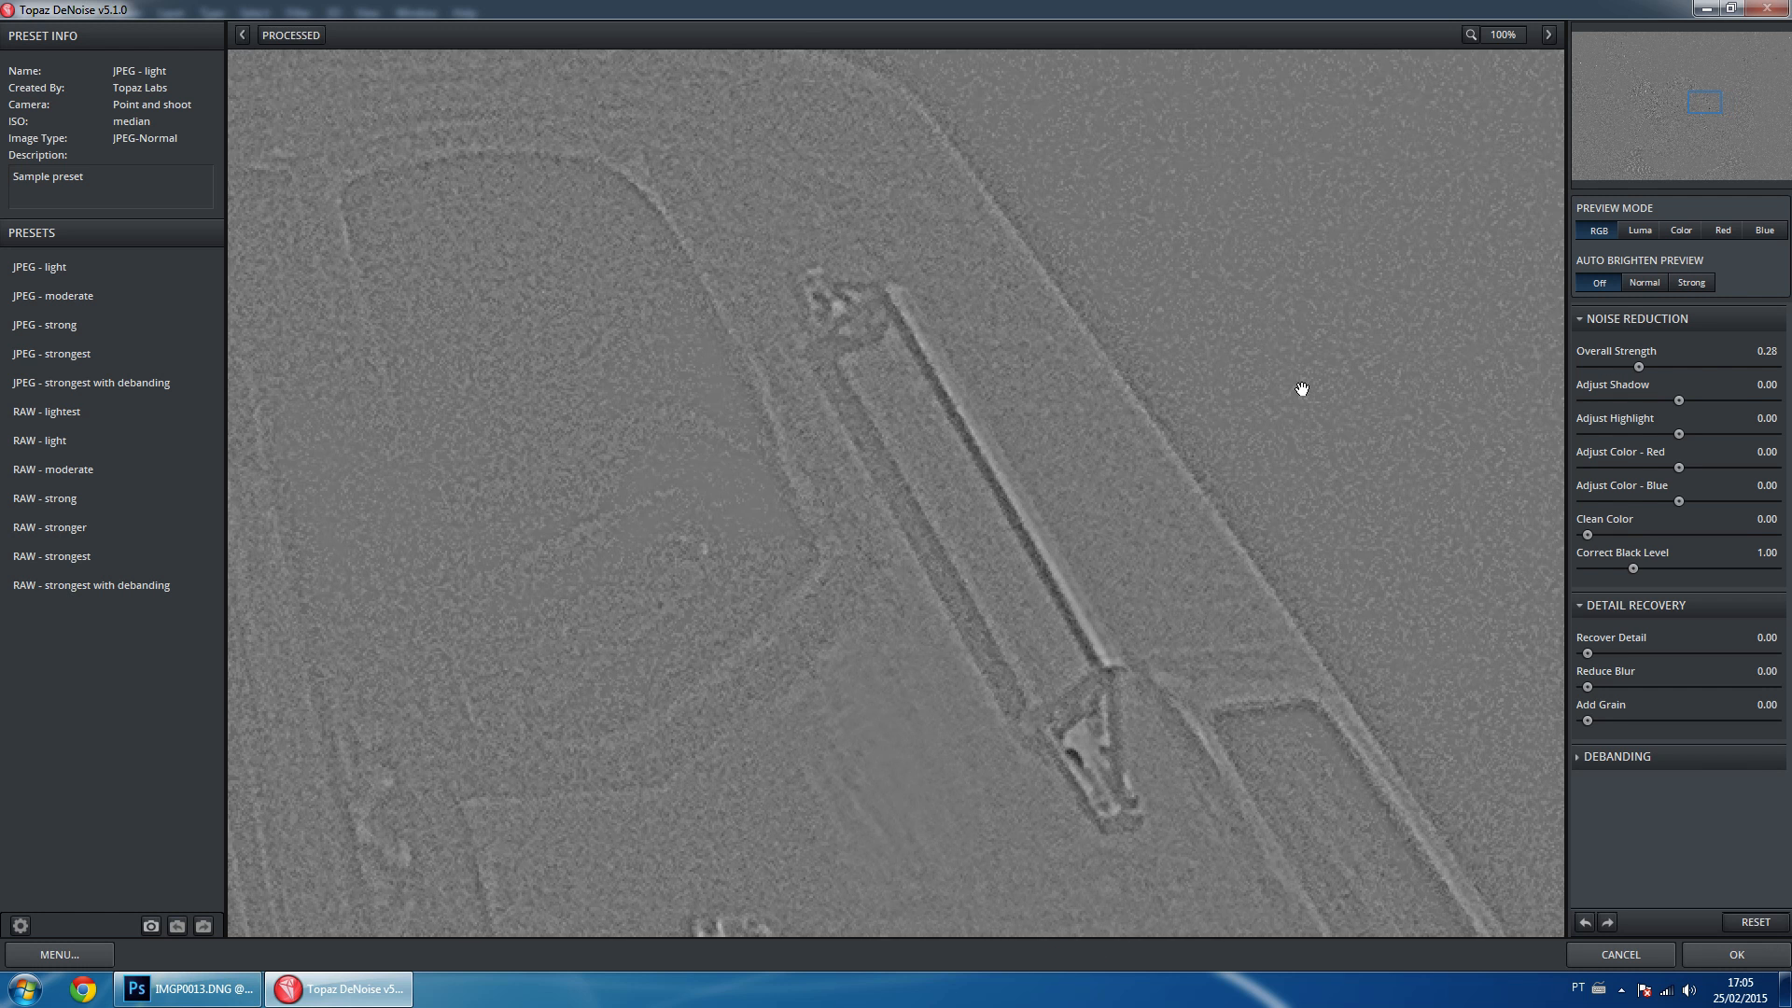
click(1693, 281)
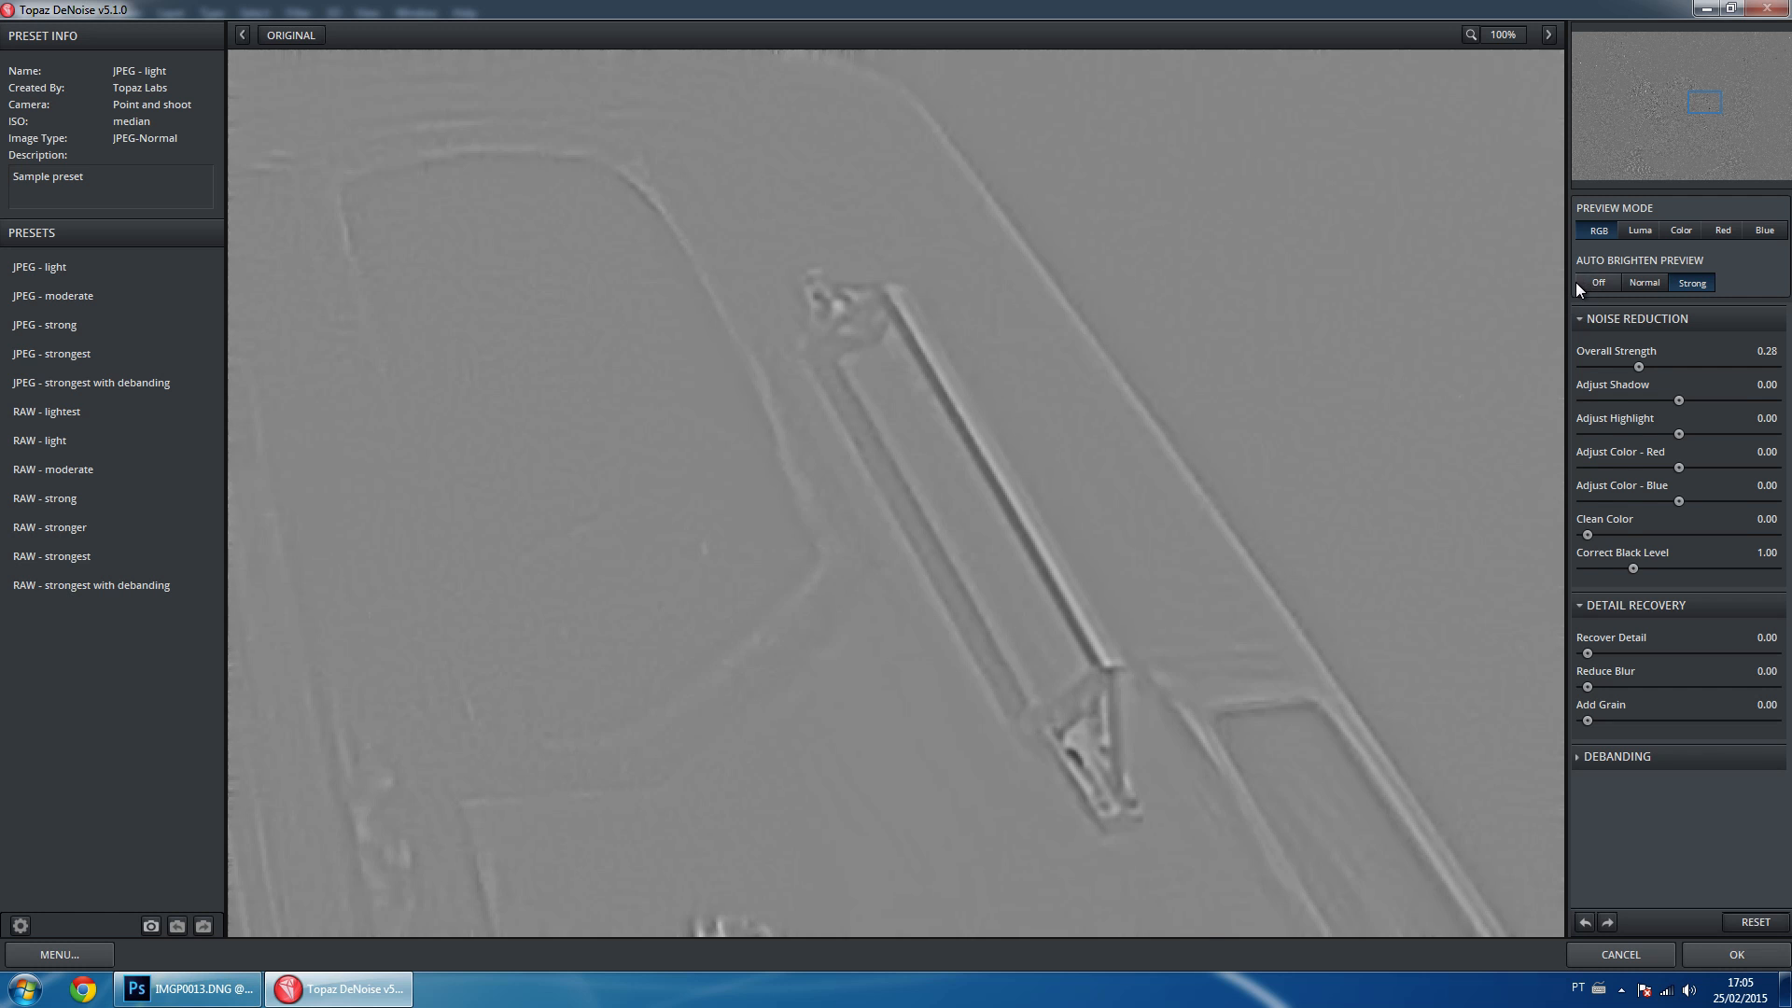
click(1579, 282)
drag(1180, 401, 968, 400)
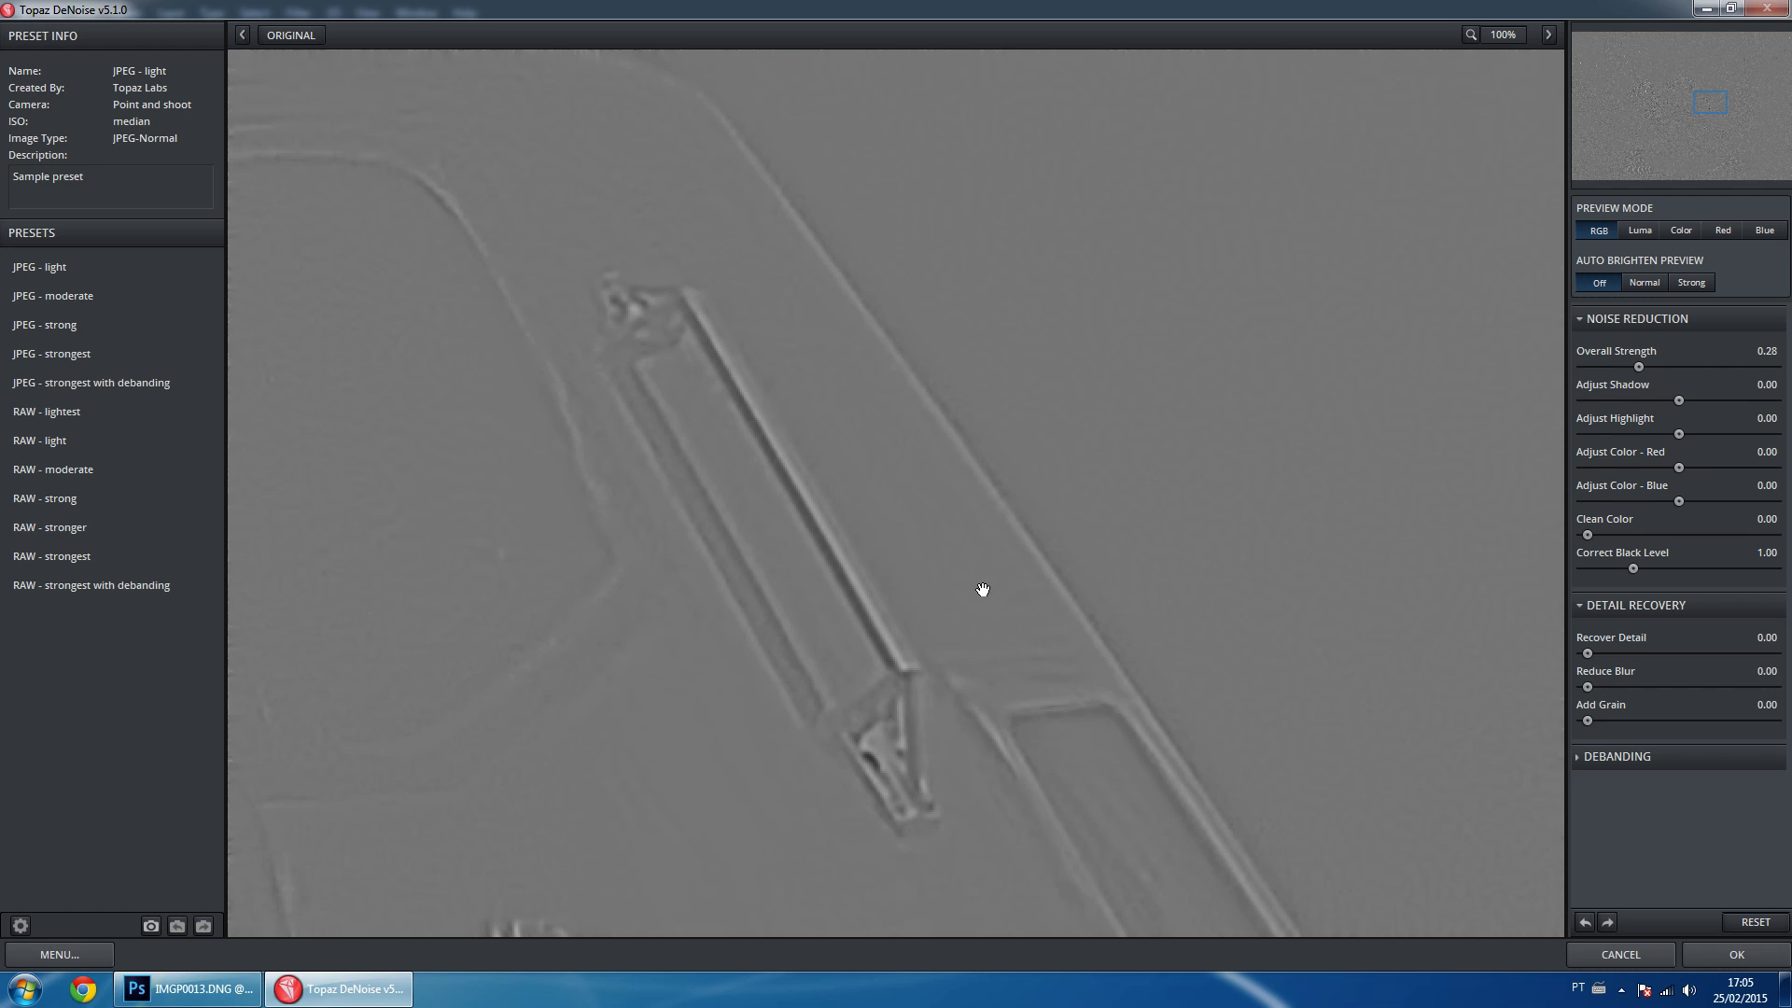
click(1712, 950)
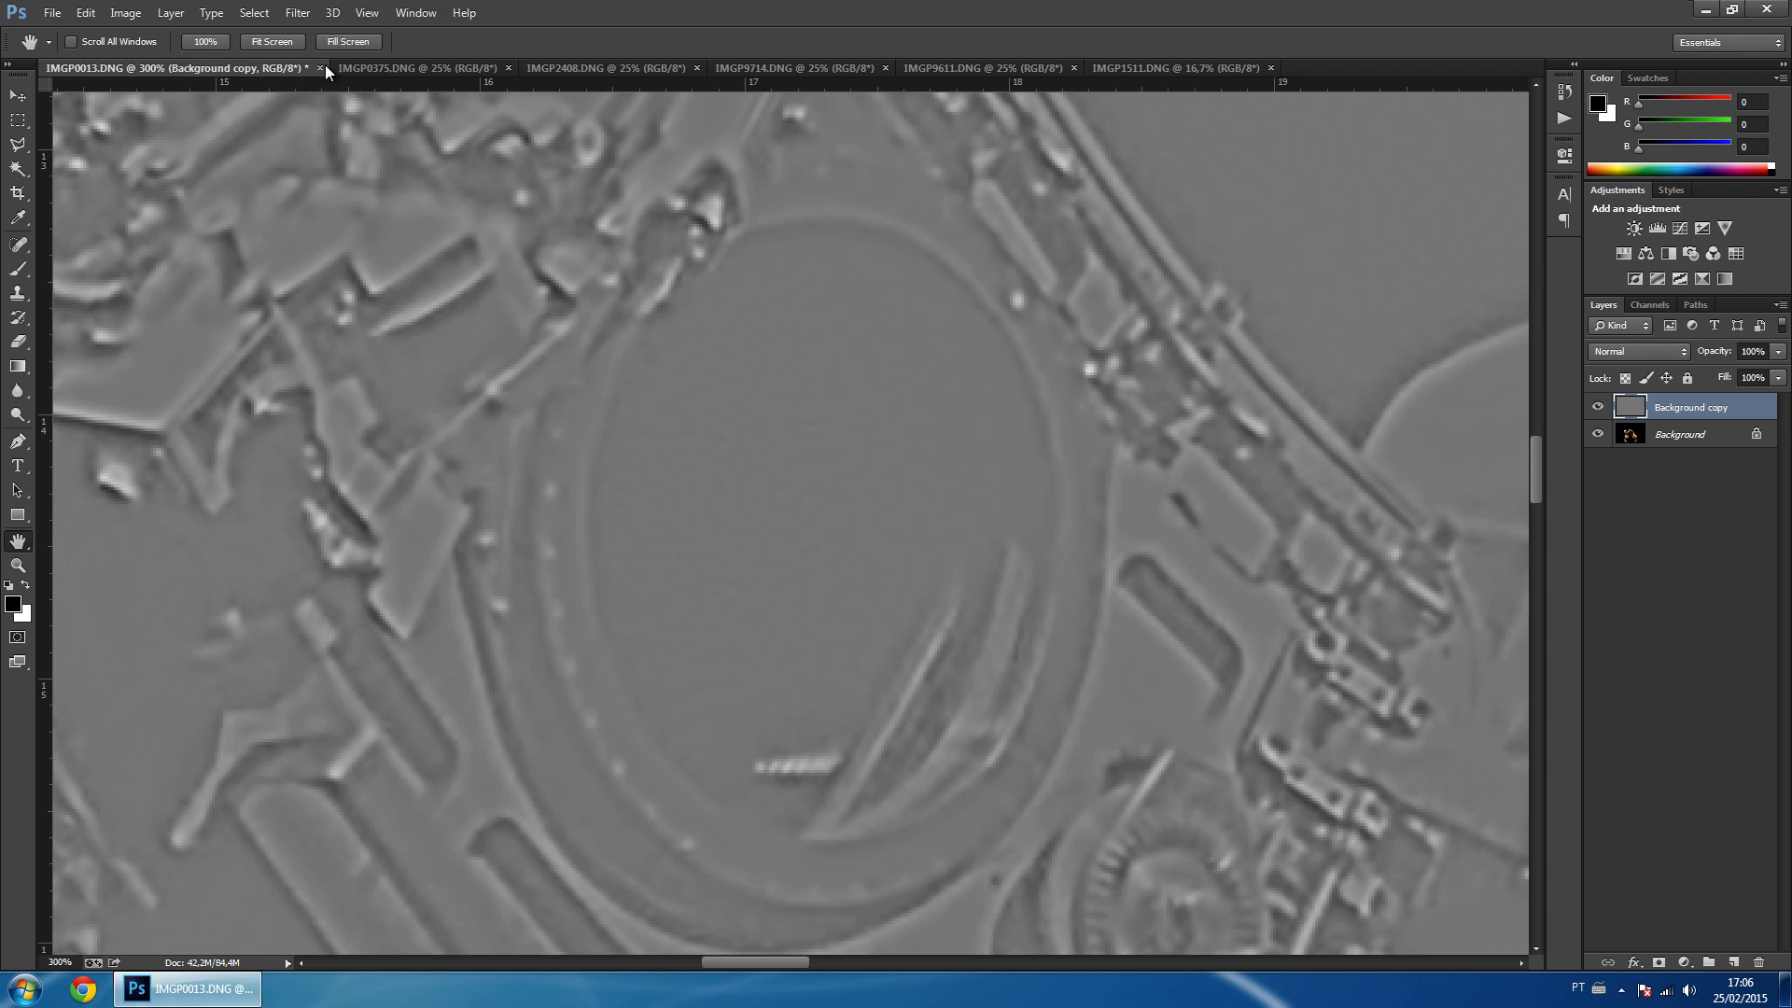
Open Smart Sharpen for the high-pass layer and inspect its preview at 200% around the gear wheel and the metal panel.
click(297, 12)
mouse_move(349, 305)
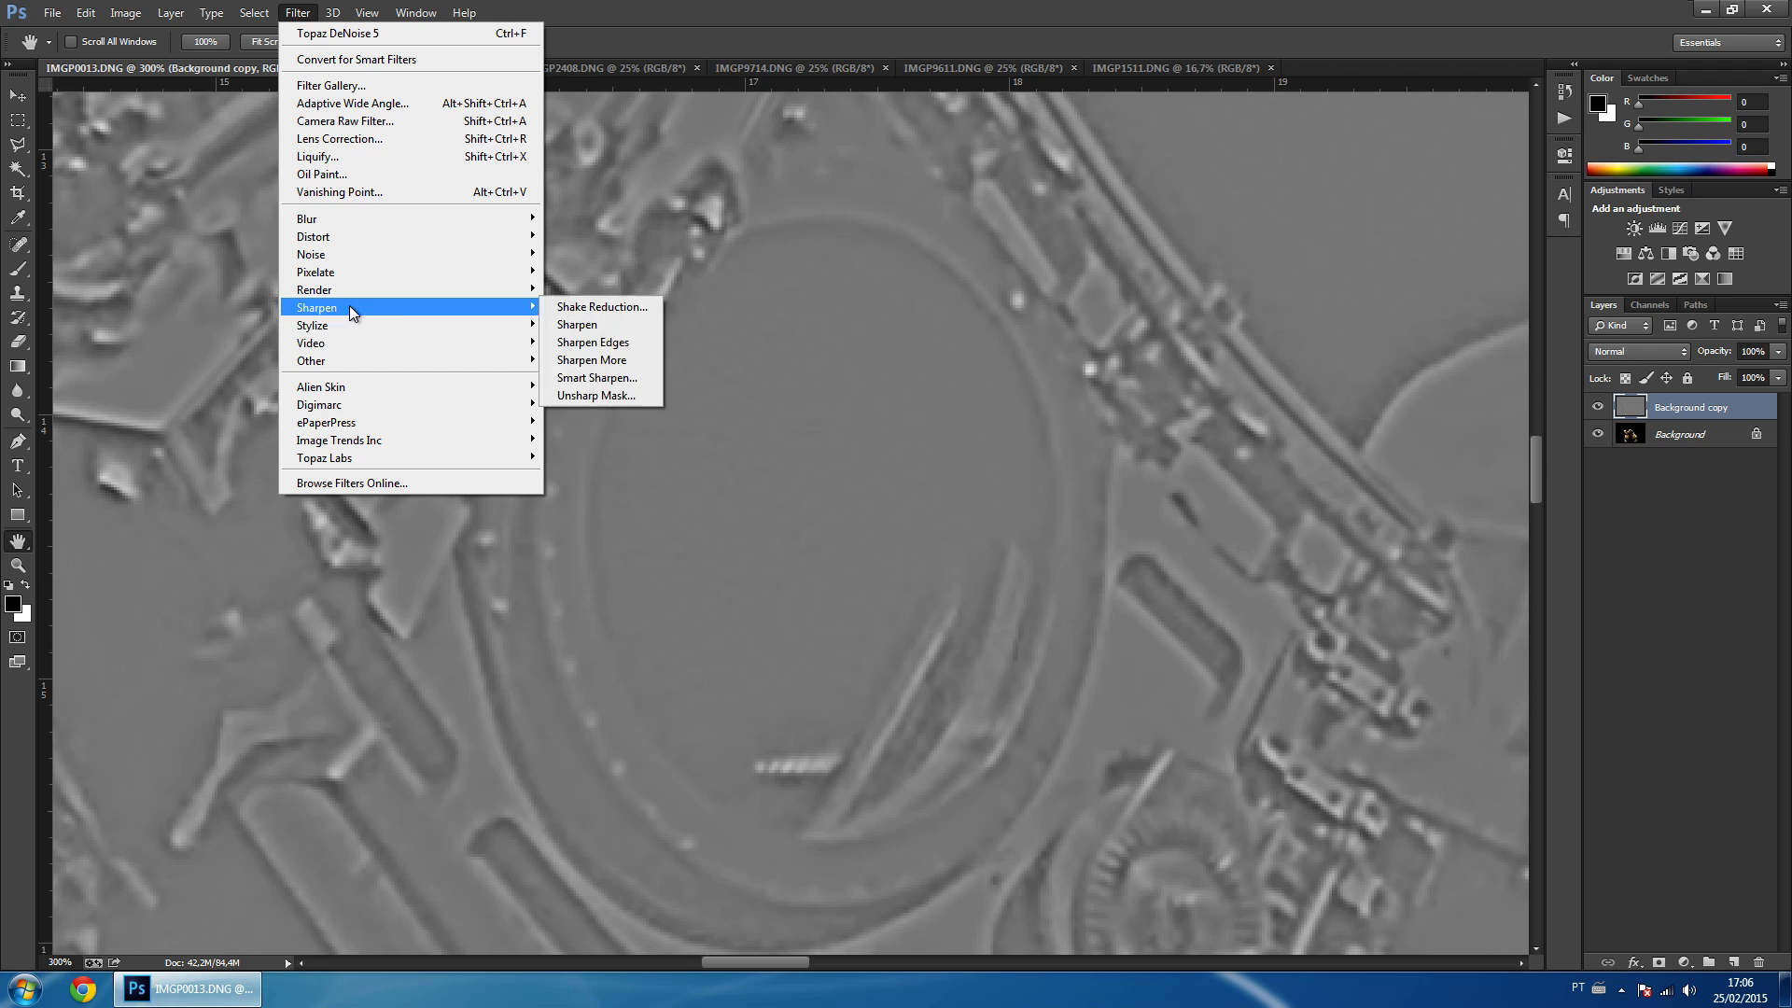
click(558, 375)
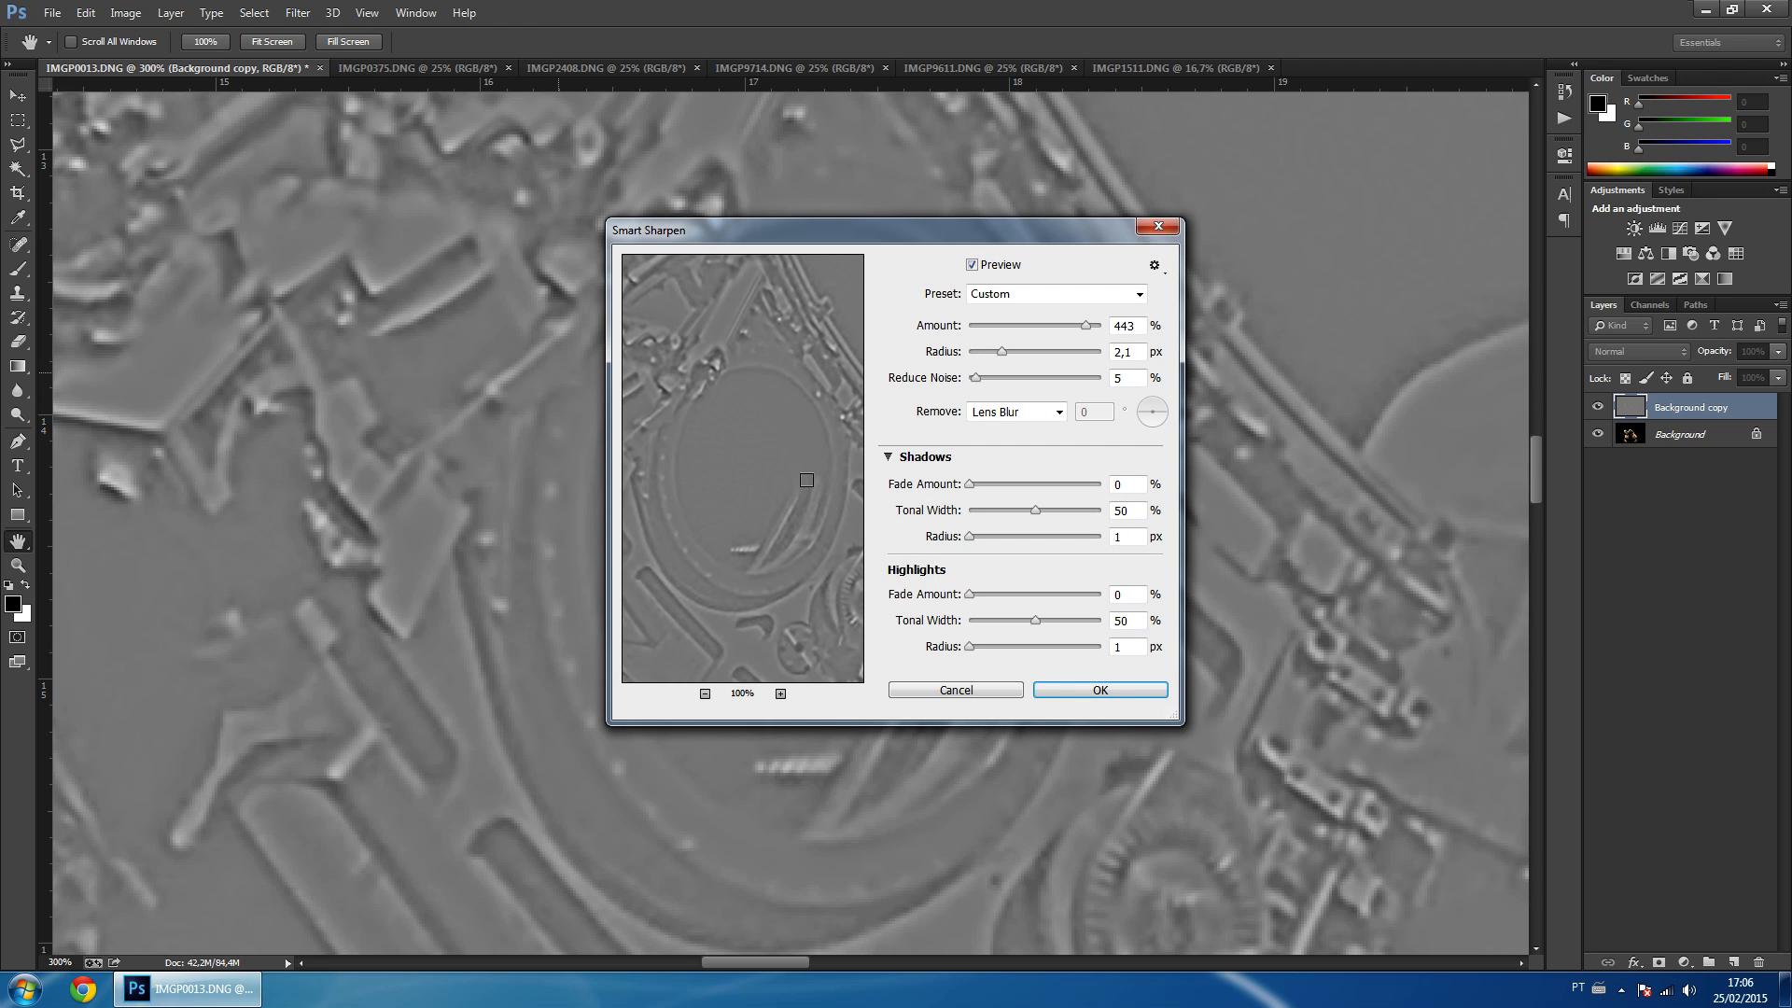
drag(796, 480, 671, 341)
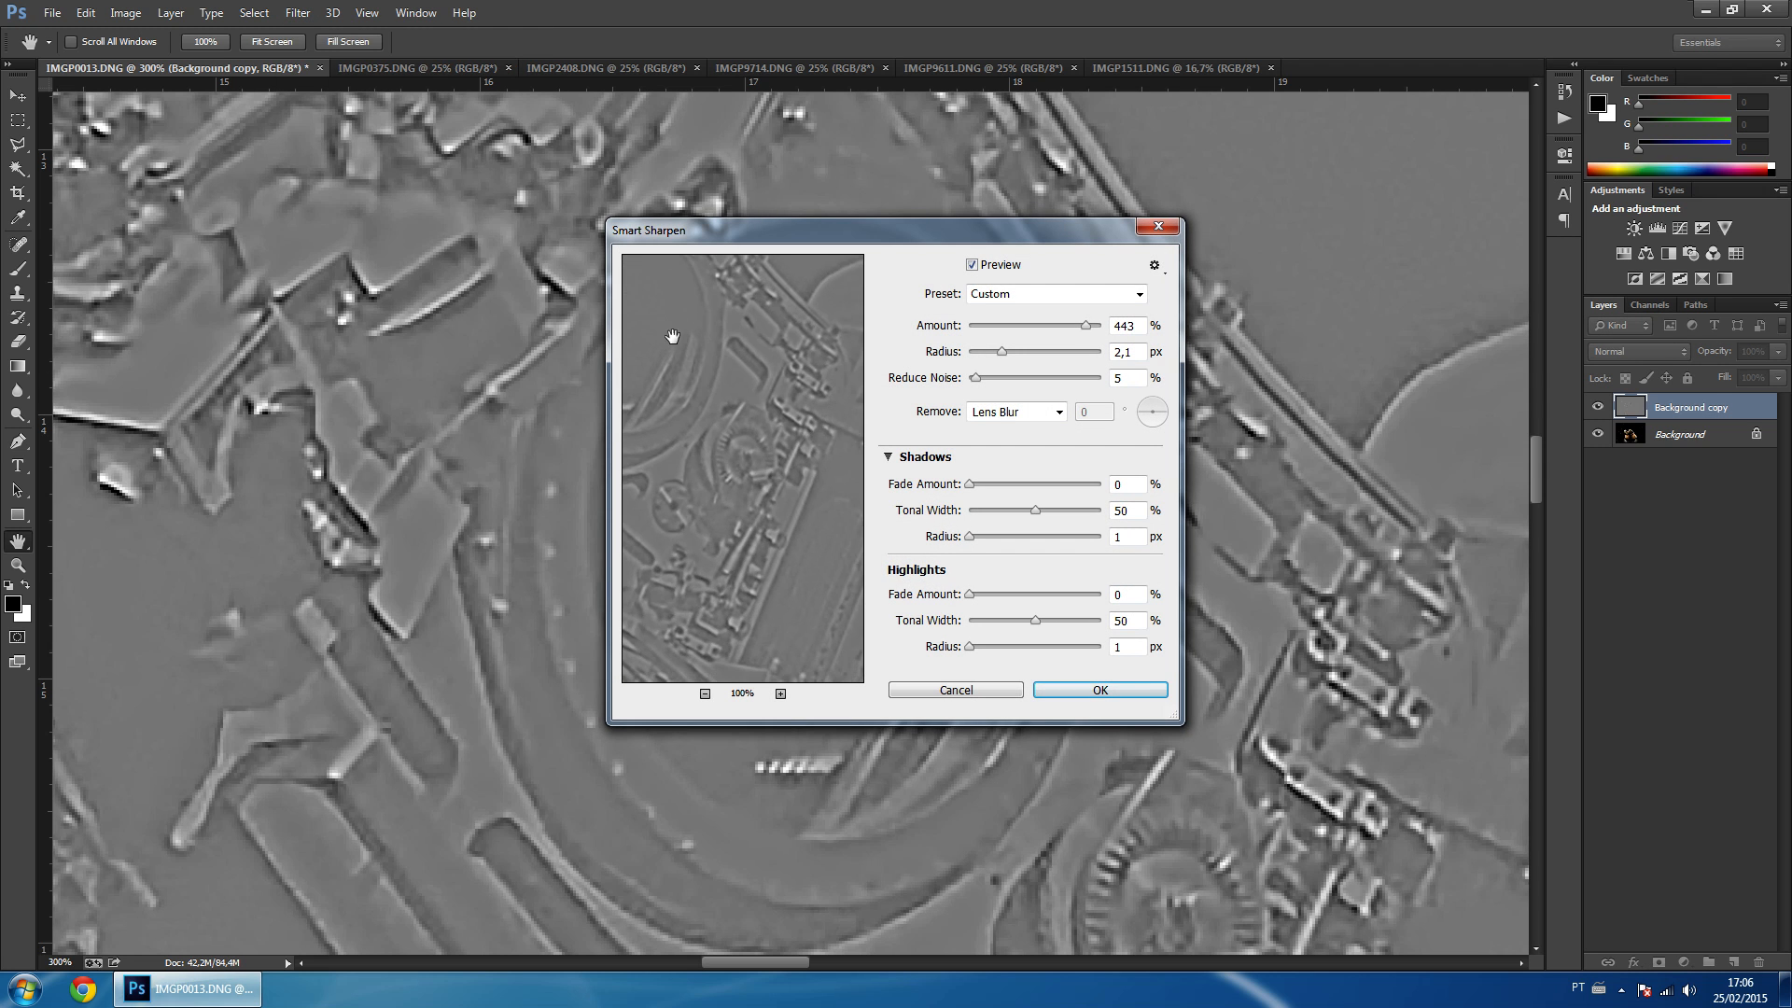
click(782, 694)
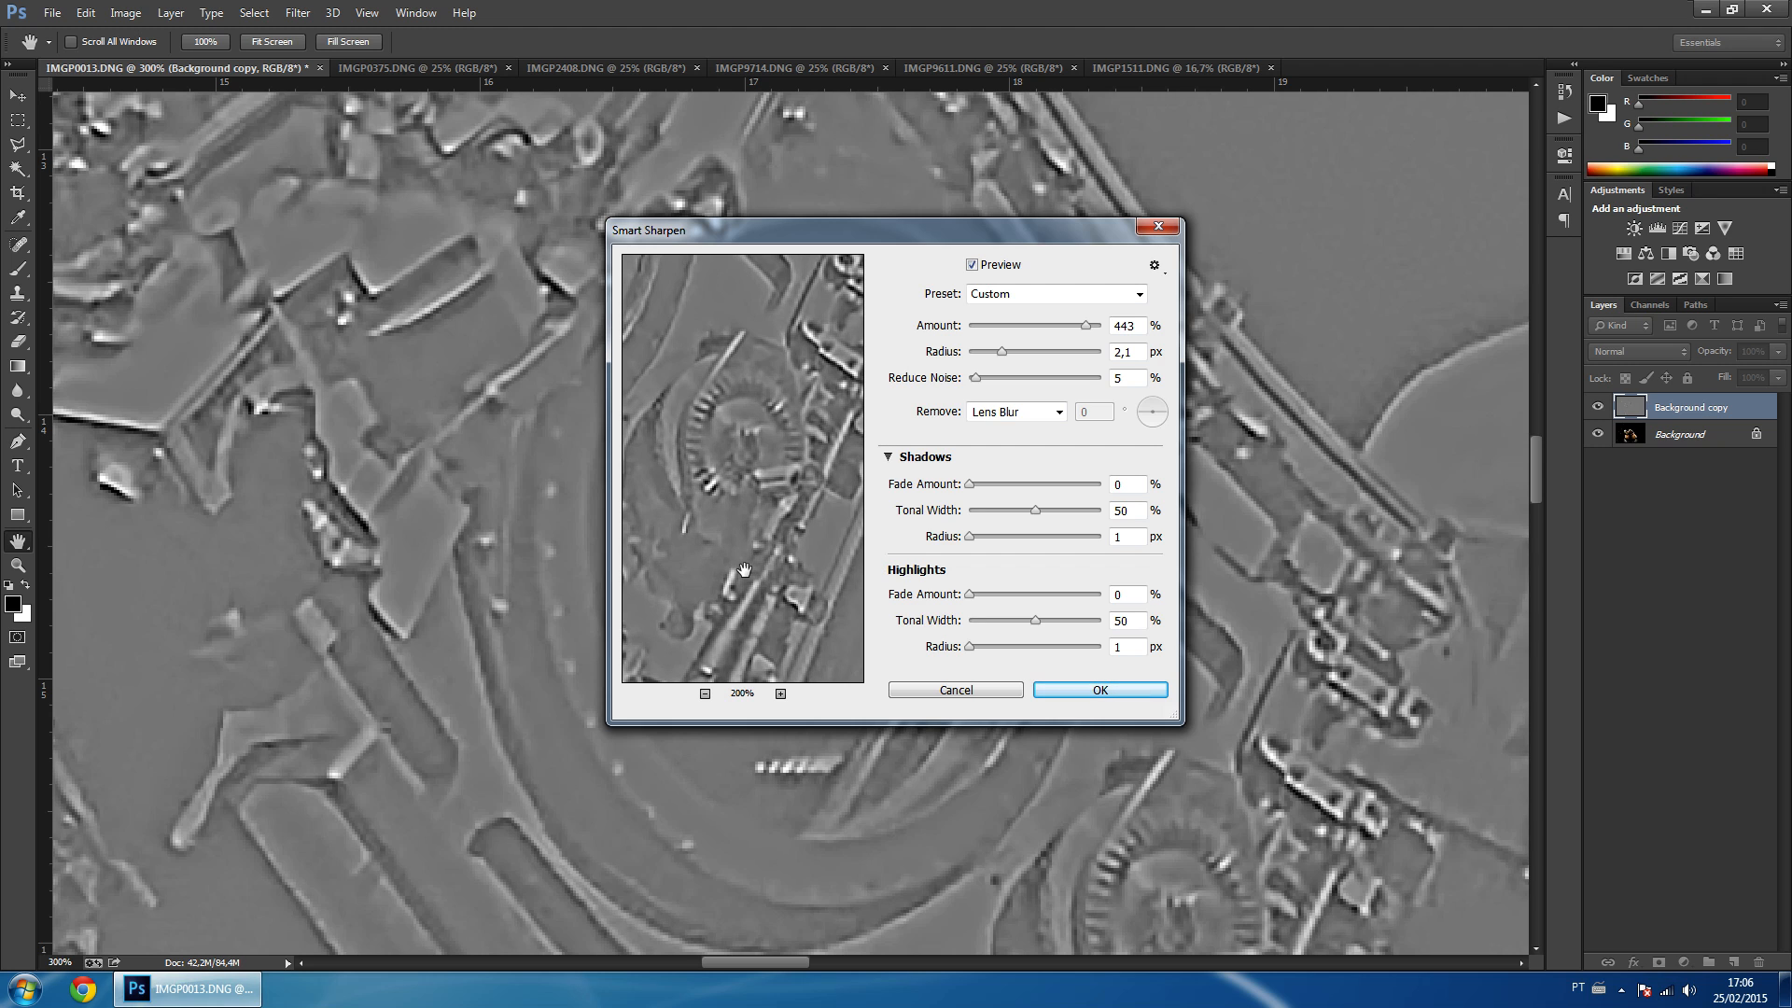
click(781, 693)
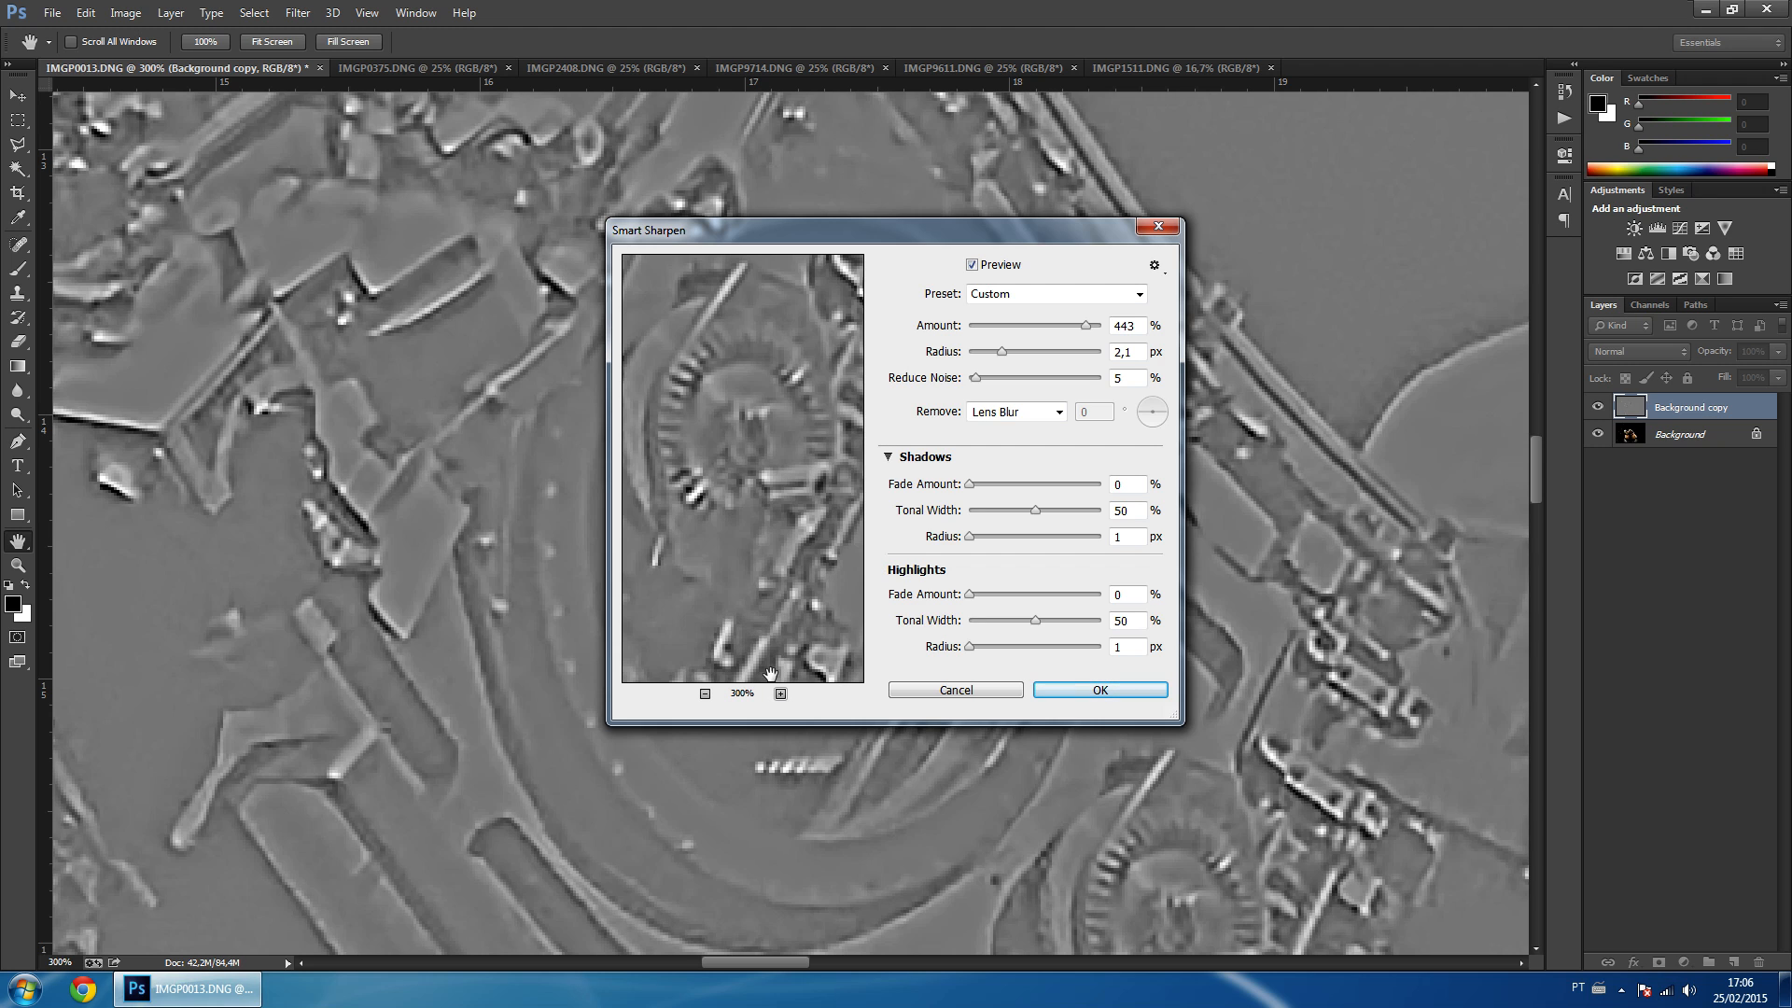
click(706, 693)
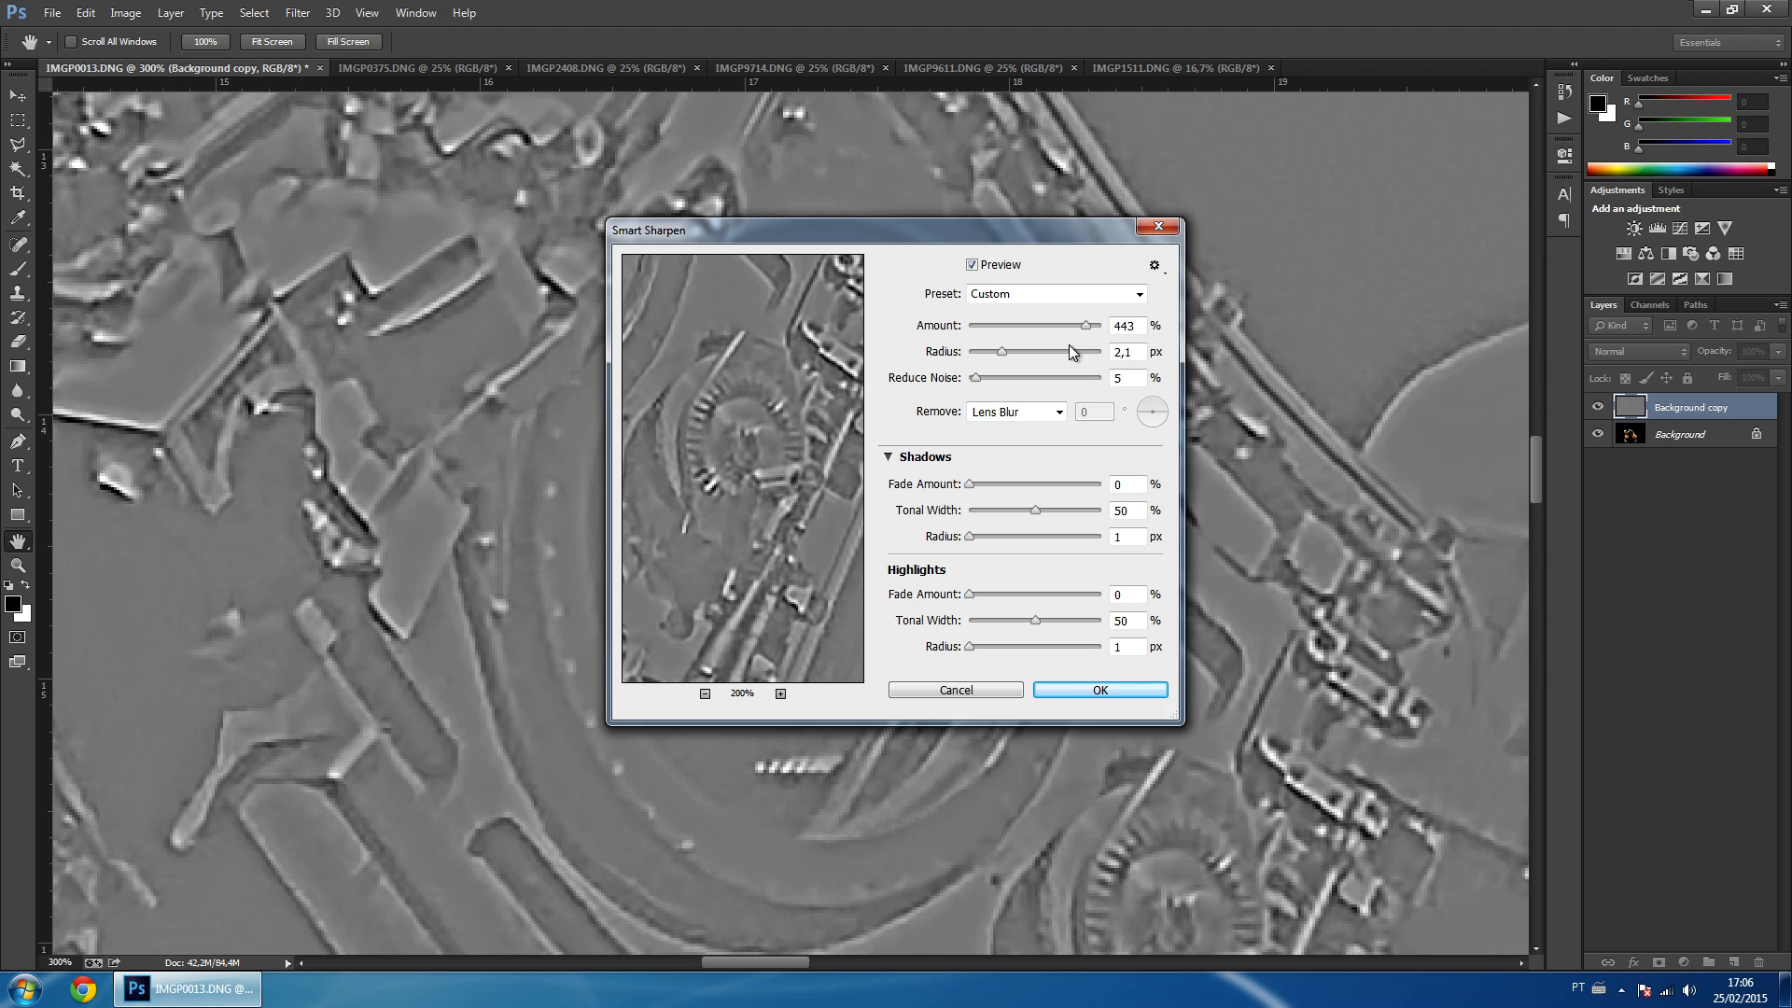
drag(809, 490, 741, 464)
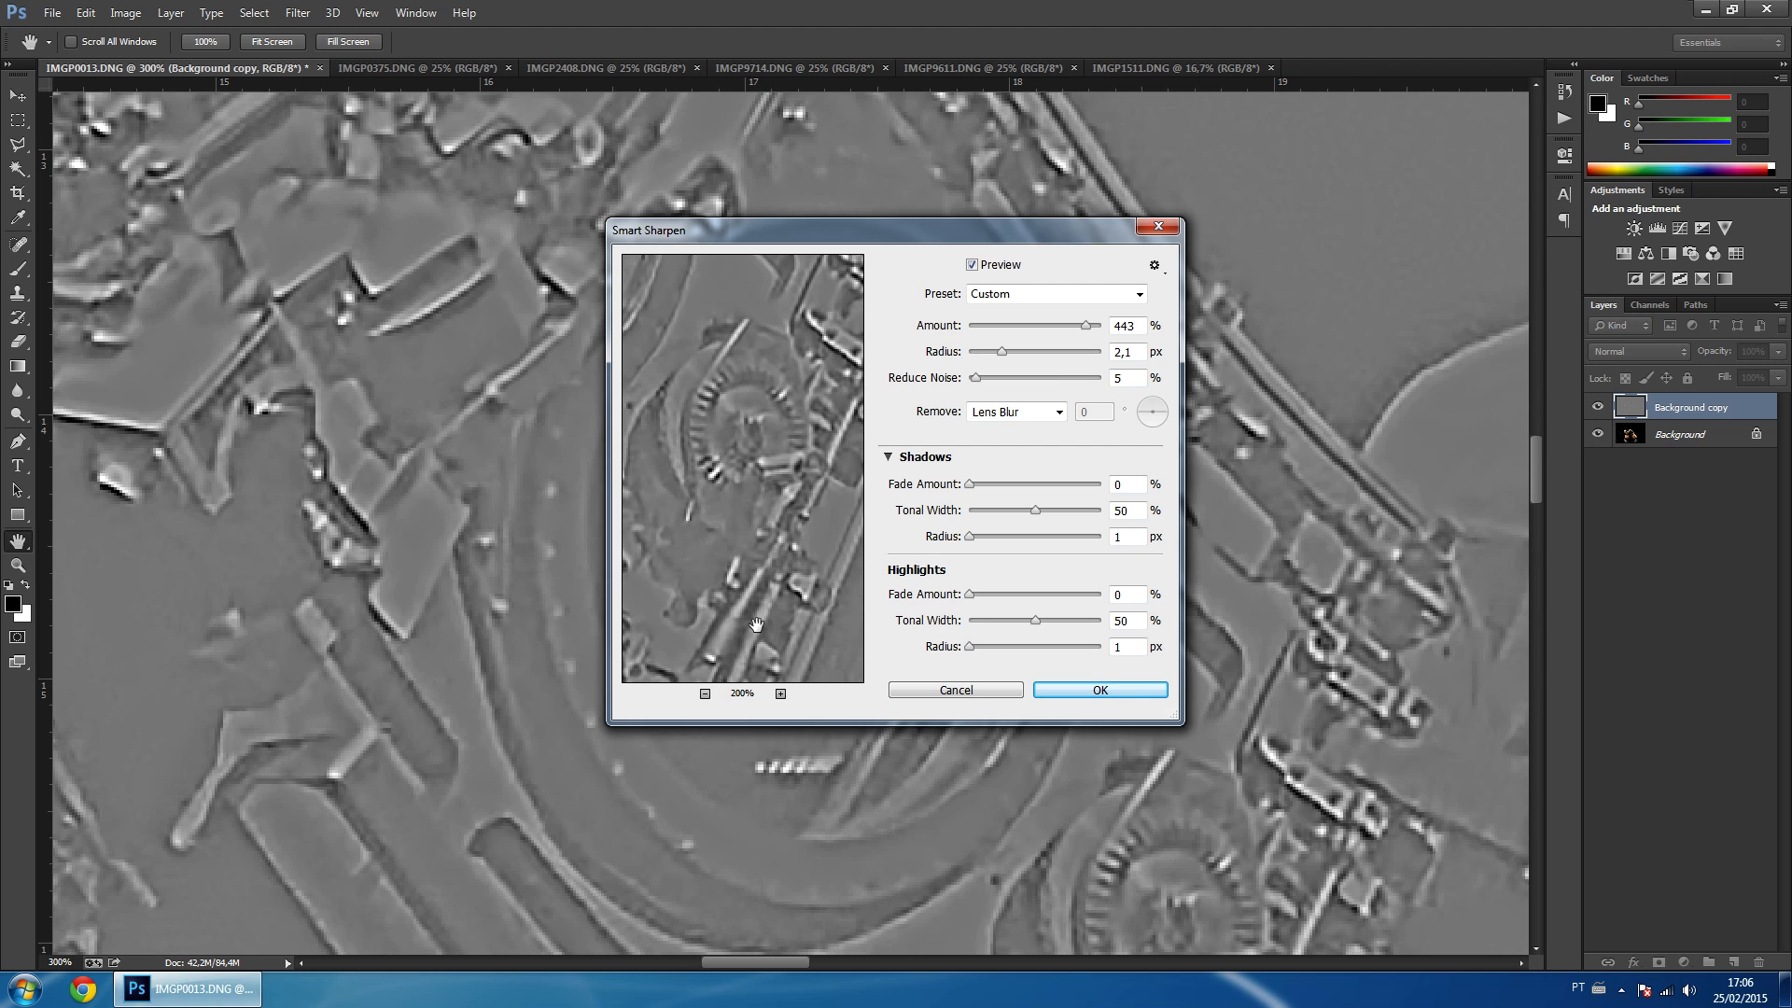
drag(759, 624, 852, 592)
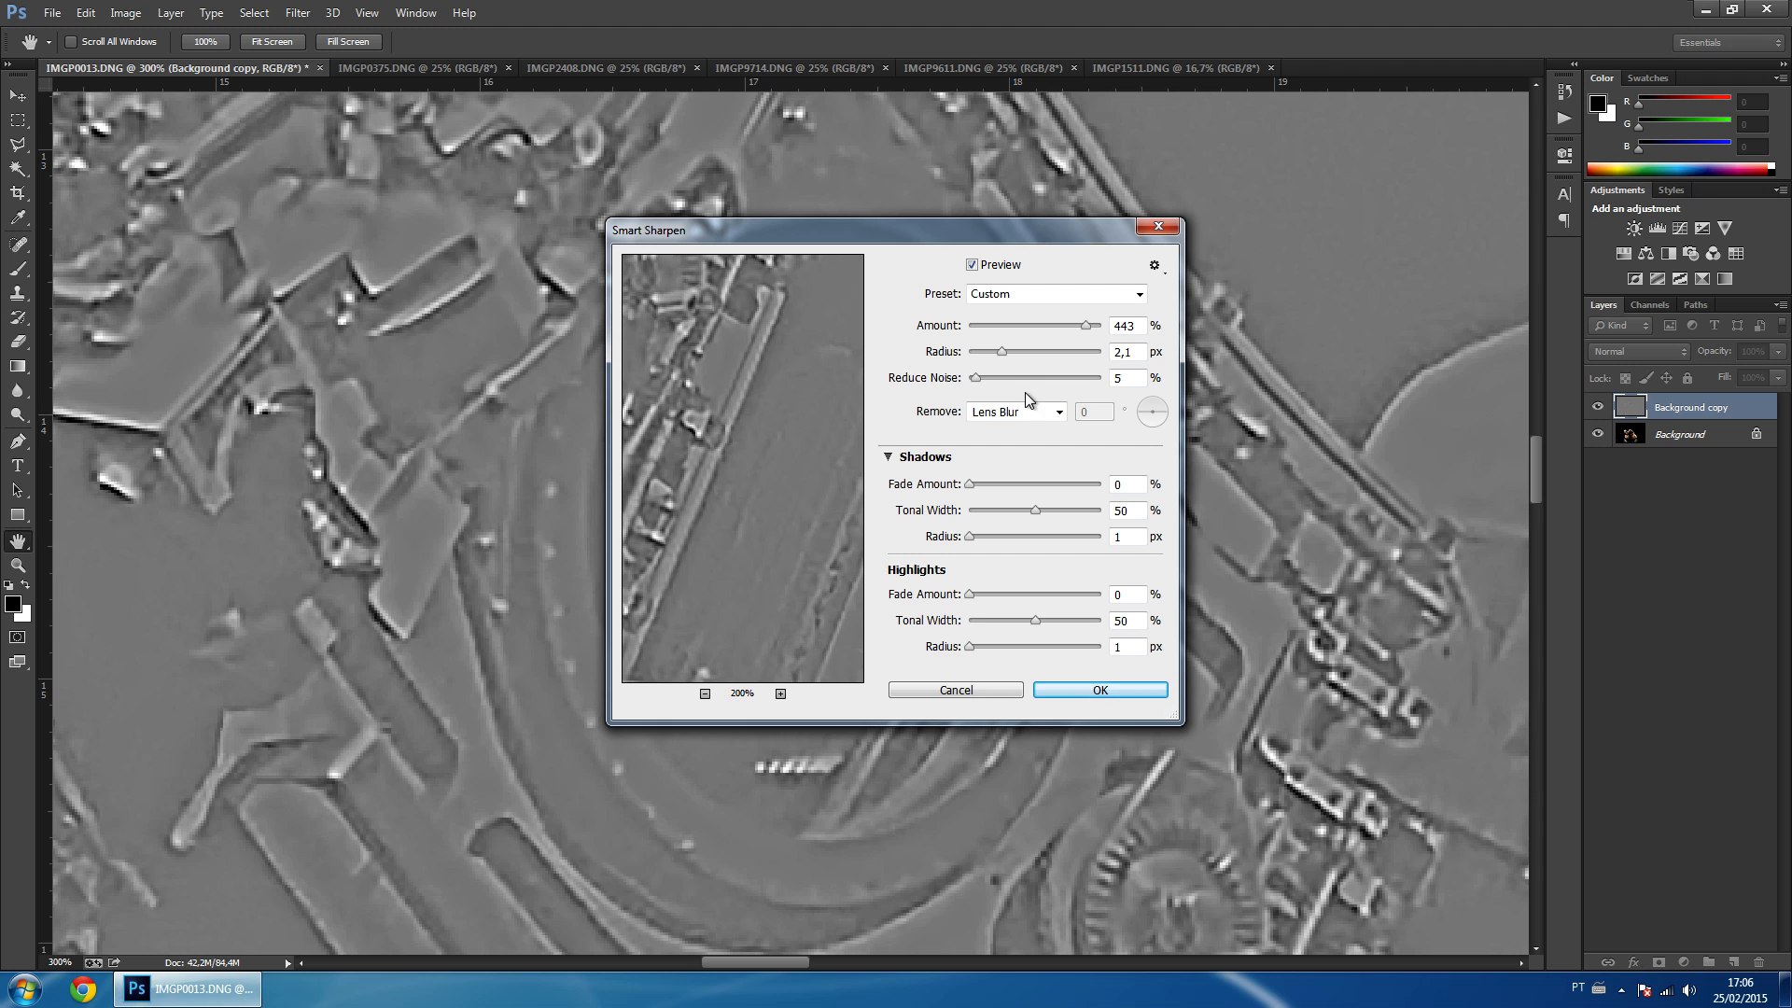
Try 0% Reduce Noise in Smart Sharpen and examine the smooth panel at 400% preview.
drag(977, 380, 965, 379)
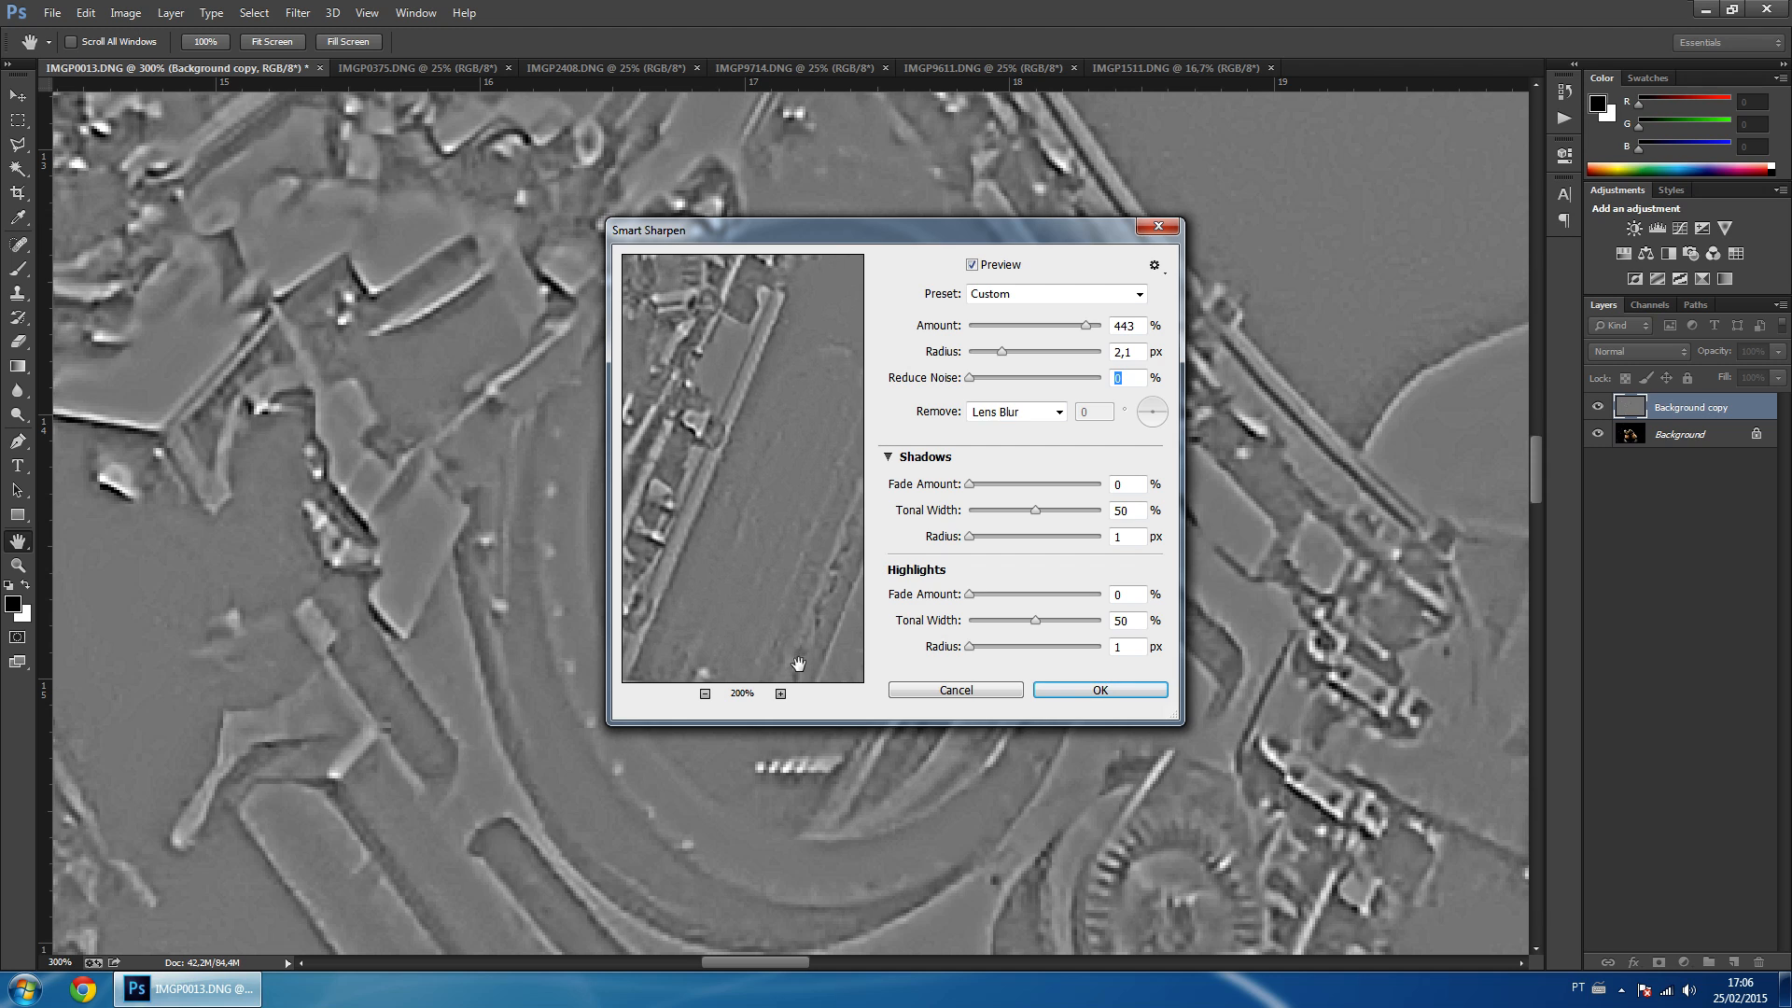
click(780, 693)
click(781, 694)
drag(768, 619, 692, 522)
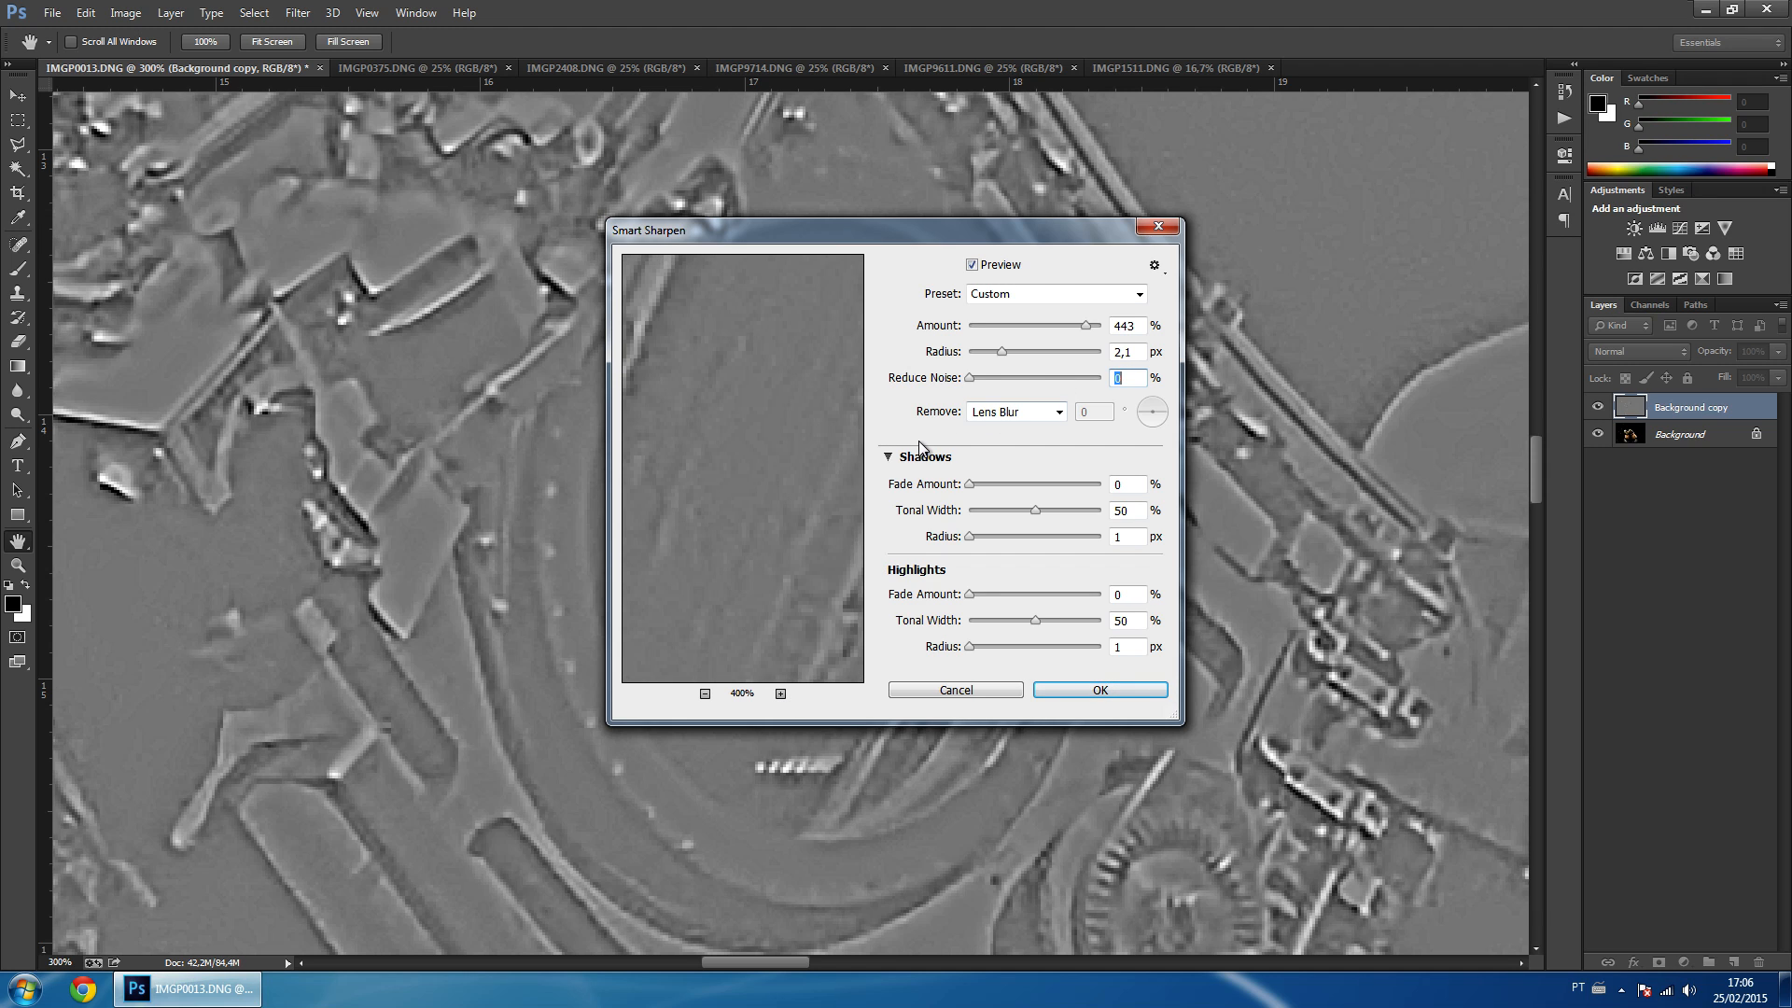
Set Reduce Noise to 5% and apply Smart Sharpen with Amount 443%, Radius 2.1 px and Lens Blur removal.
text(5)
drag(744, 340, 757, 461)
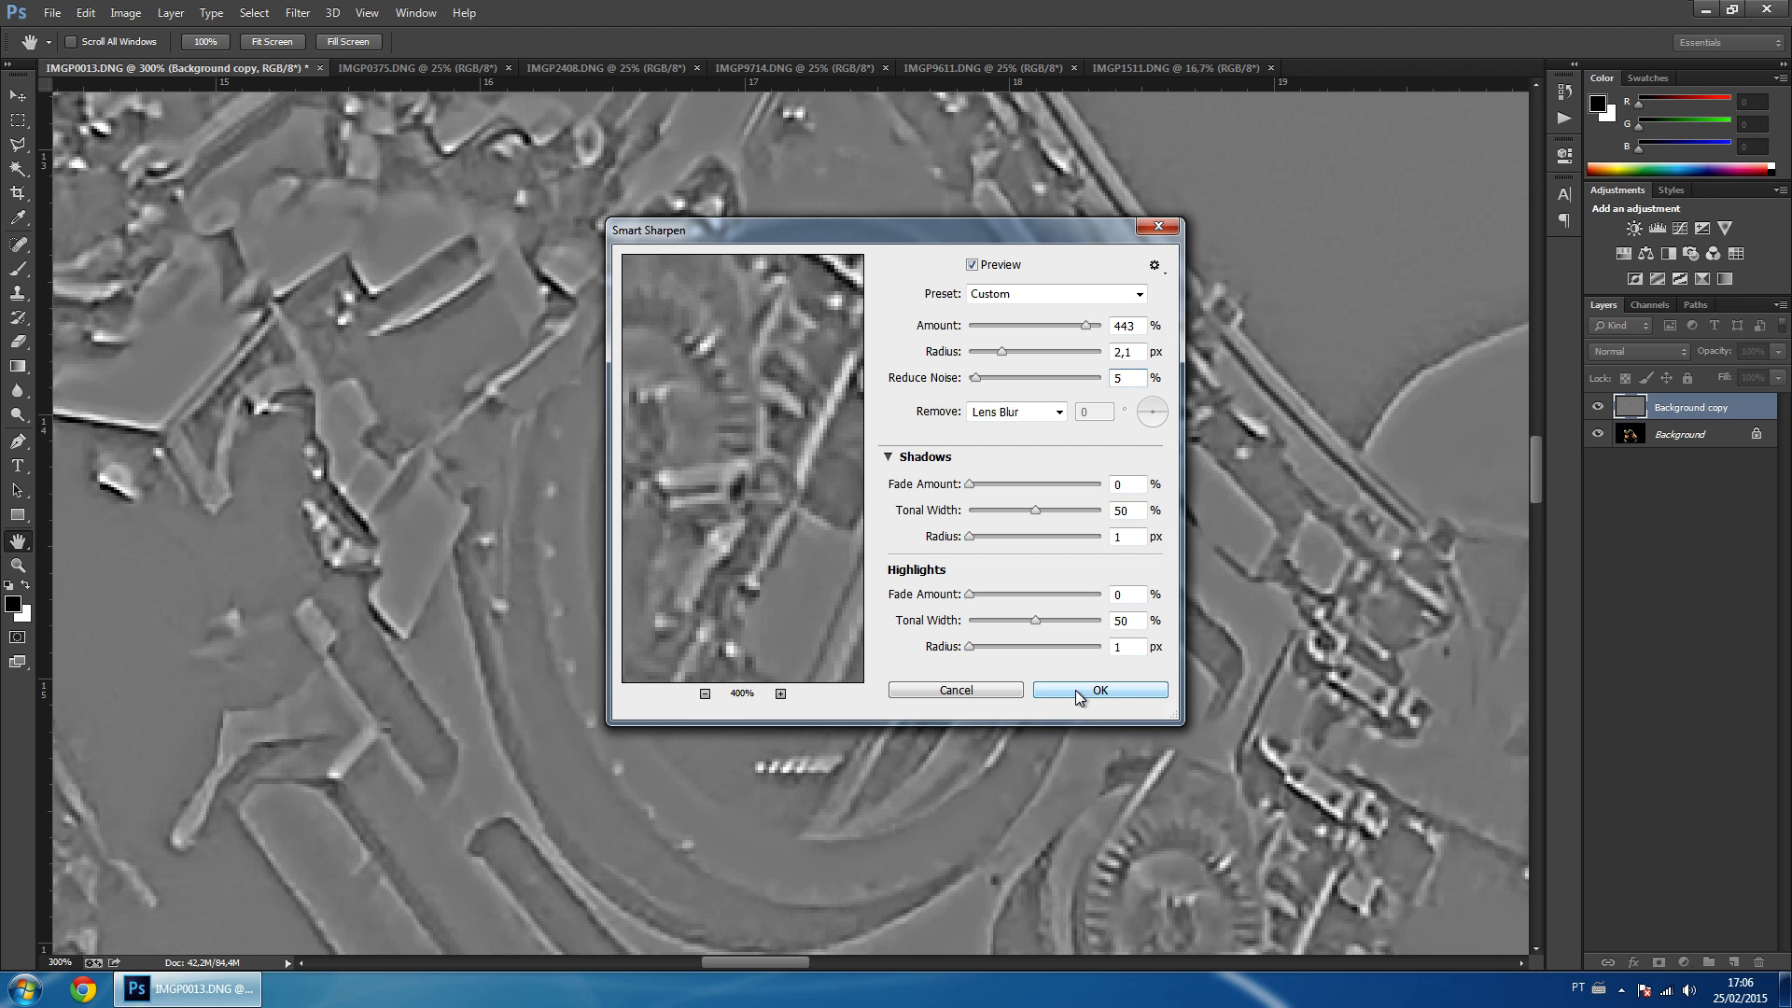
click(1075, 691)
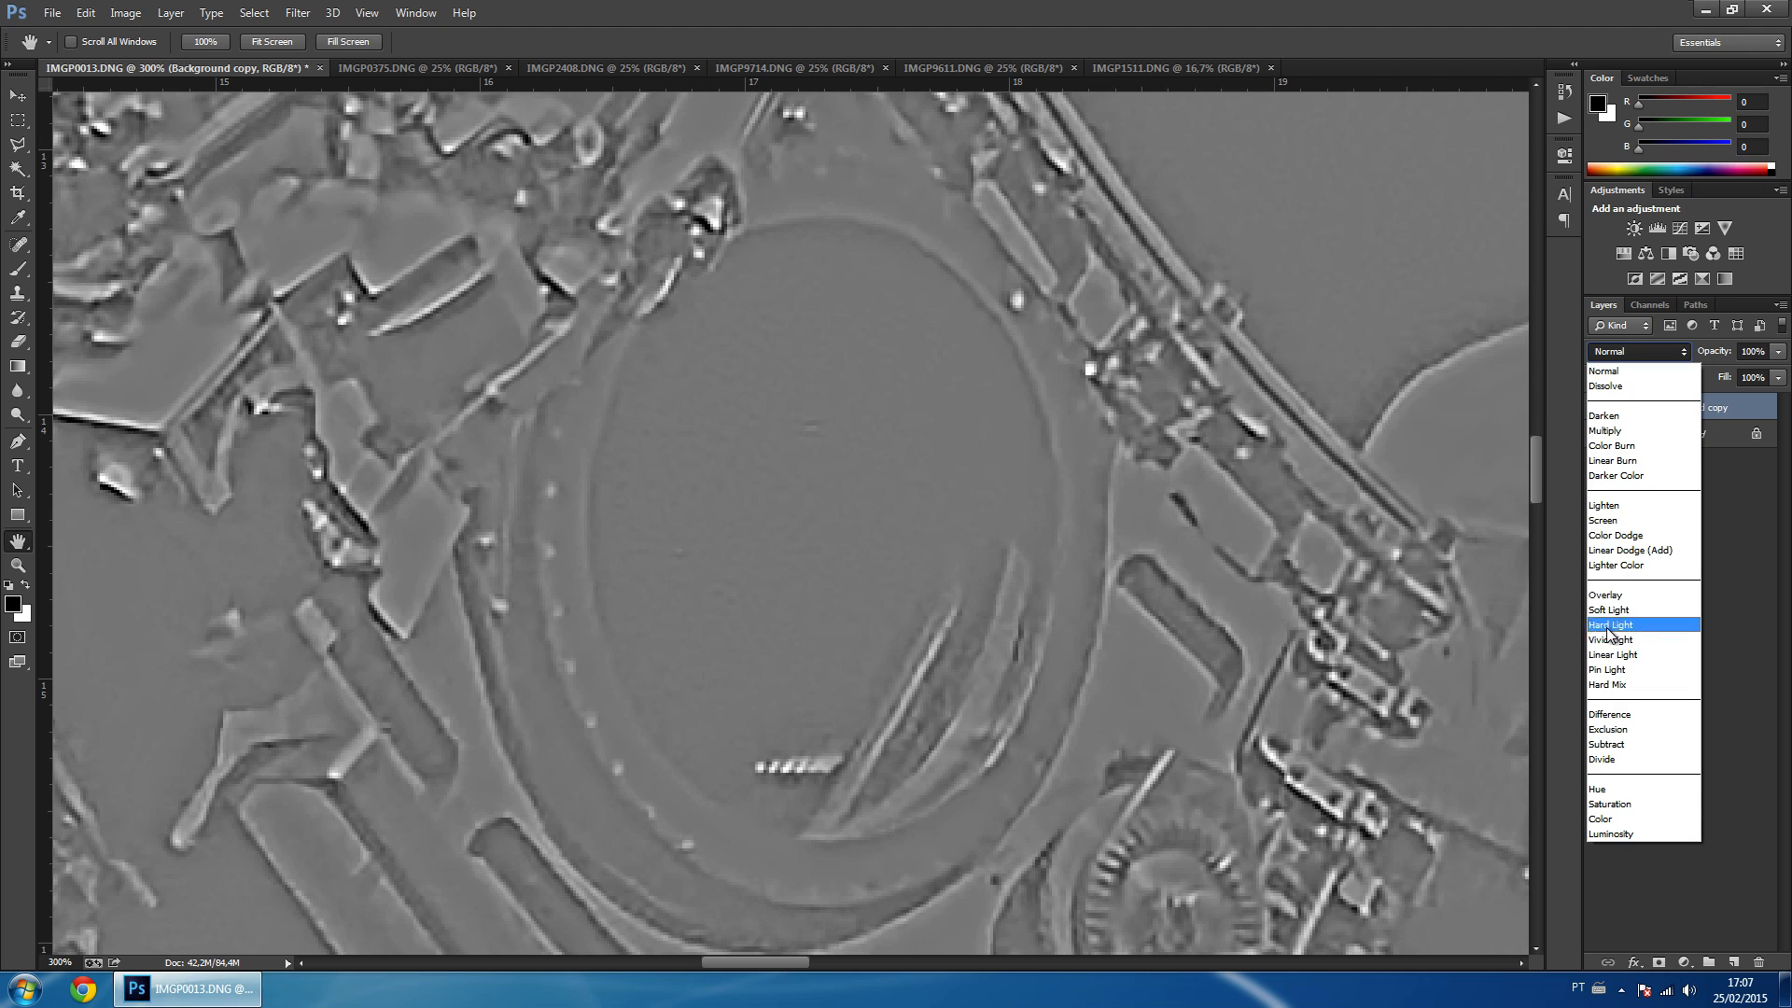
Blend the high-pass layer in Linear Light mode and set its opacity to 62%.
click(1614, 654)
drag(1244, 603, 962, 326)
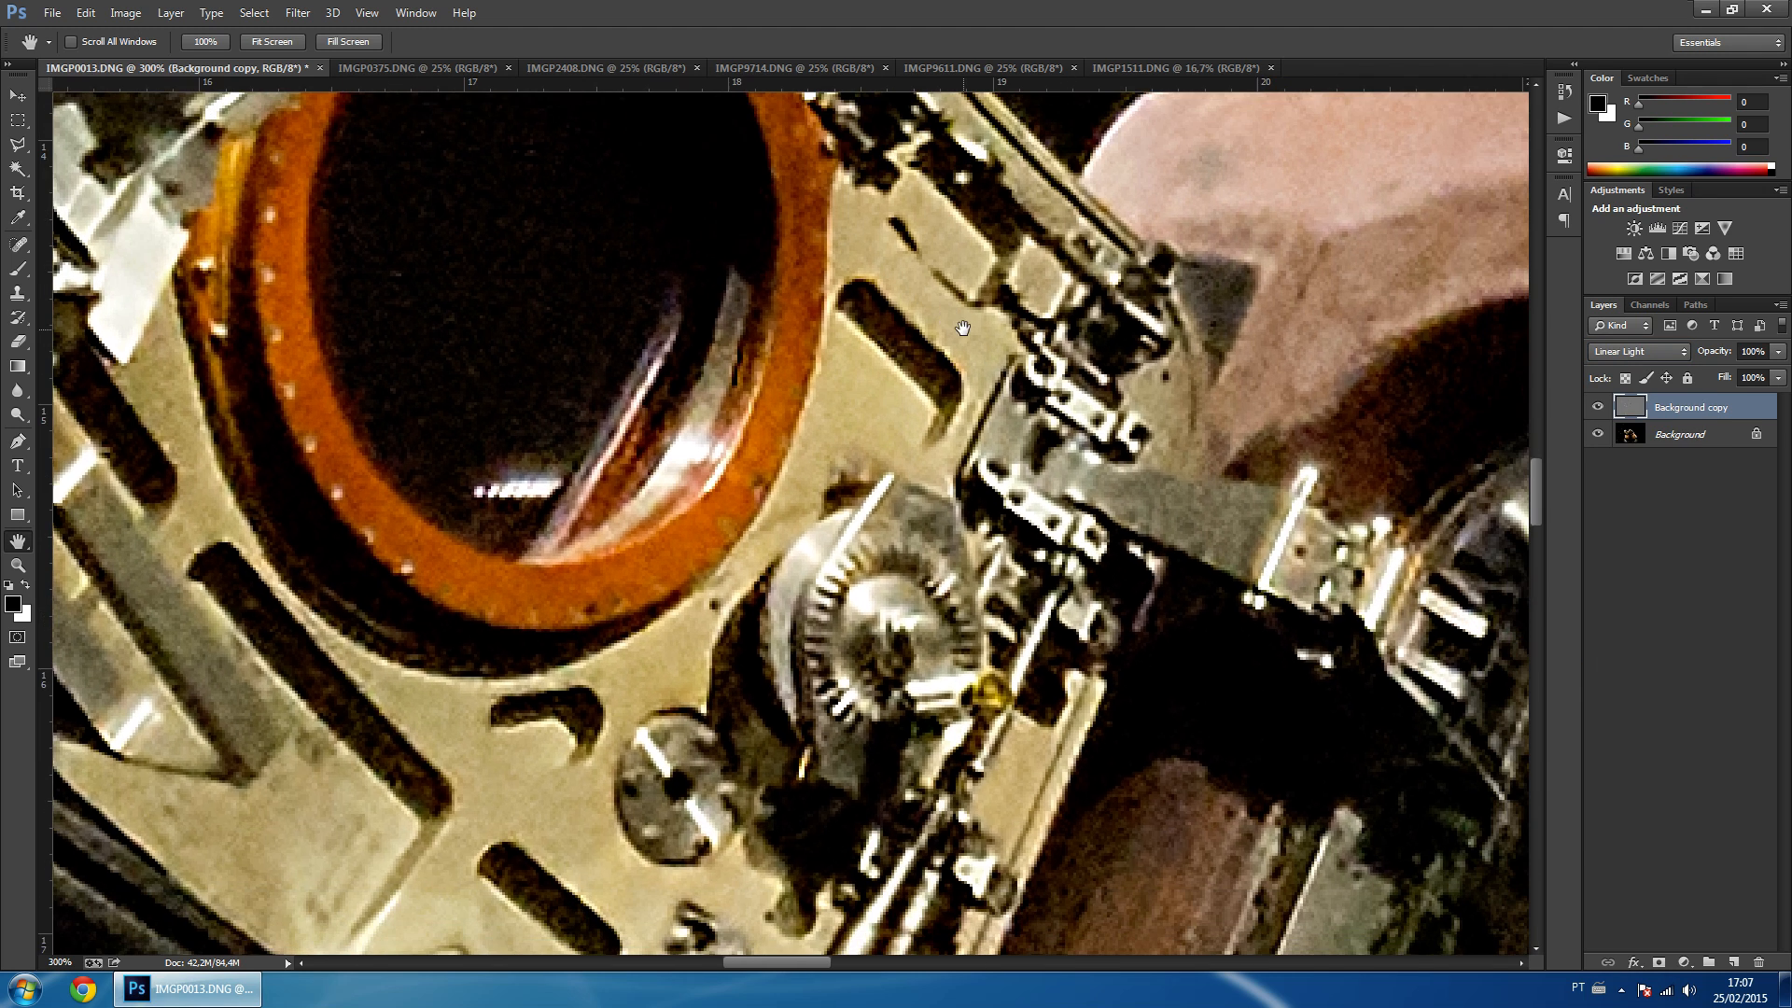
drag(1707, 358, 1399, 356)
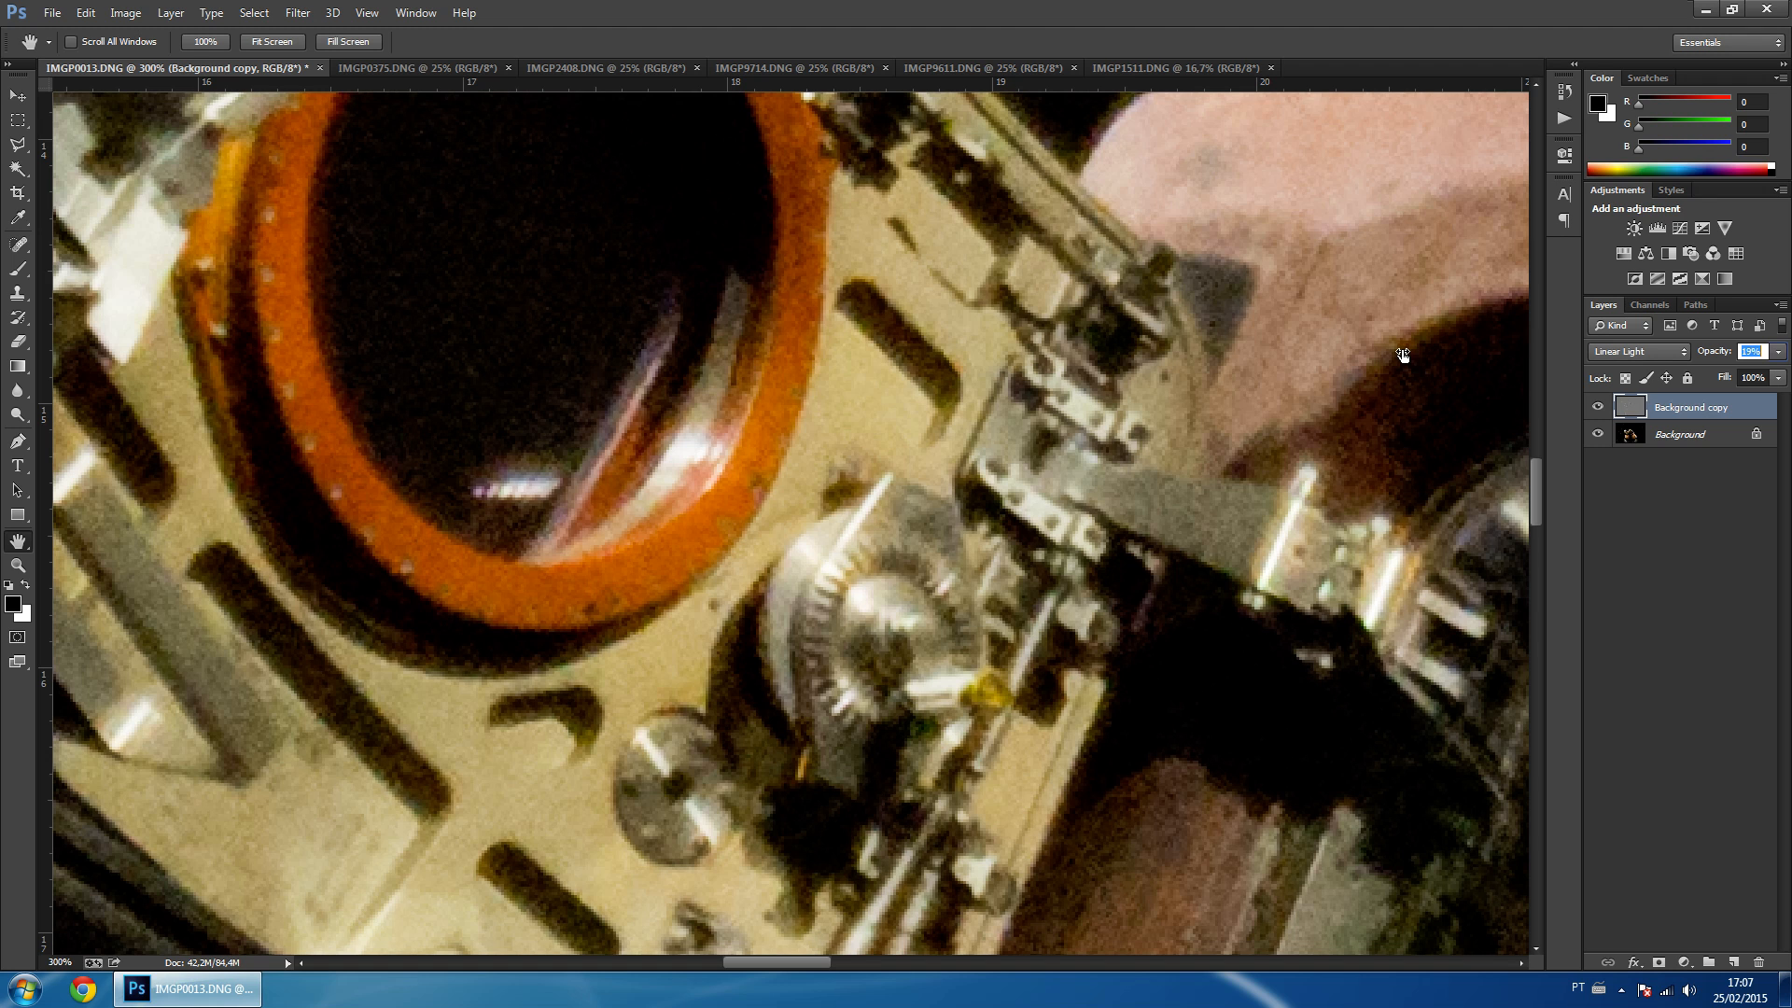
drag(1409, 355, 1443, 351)
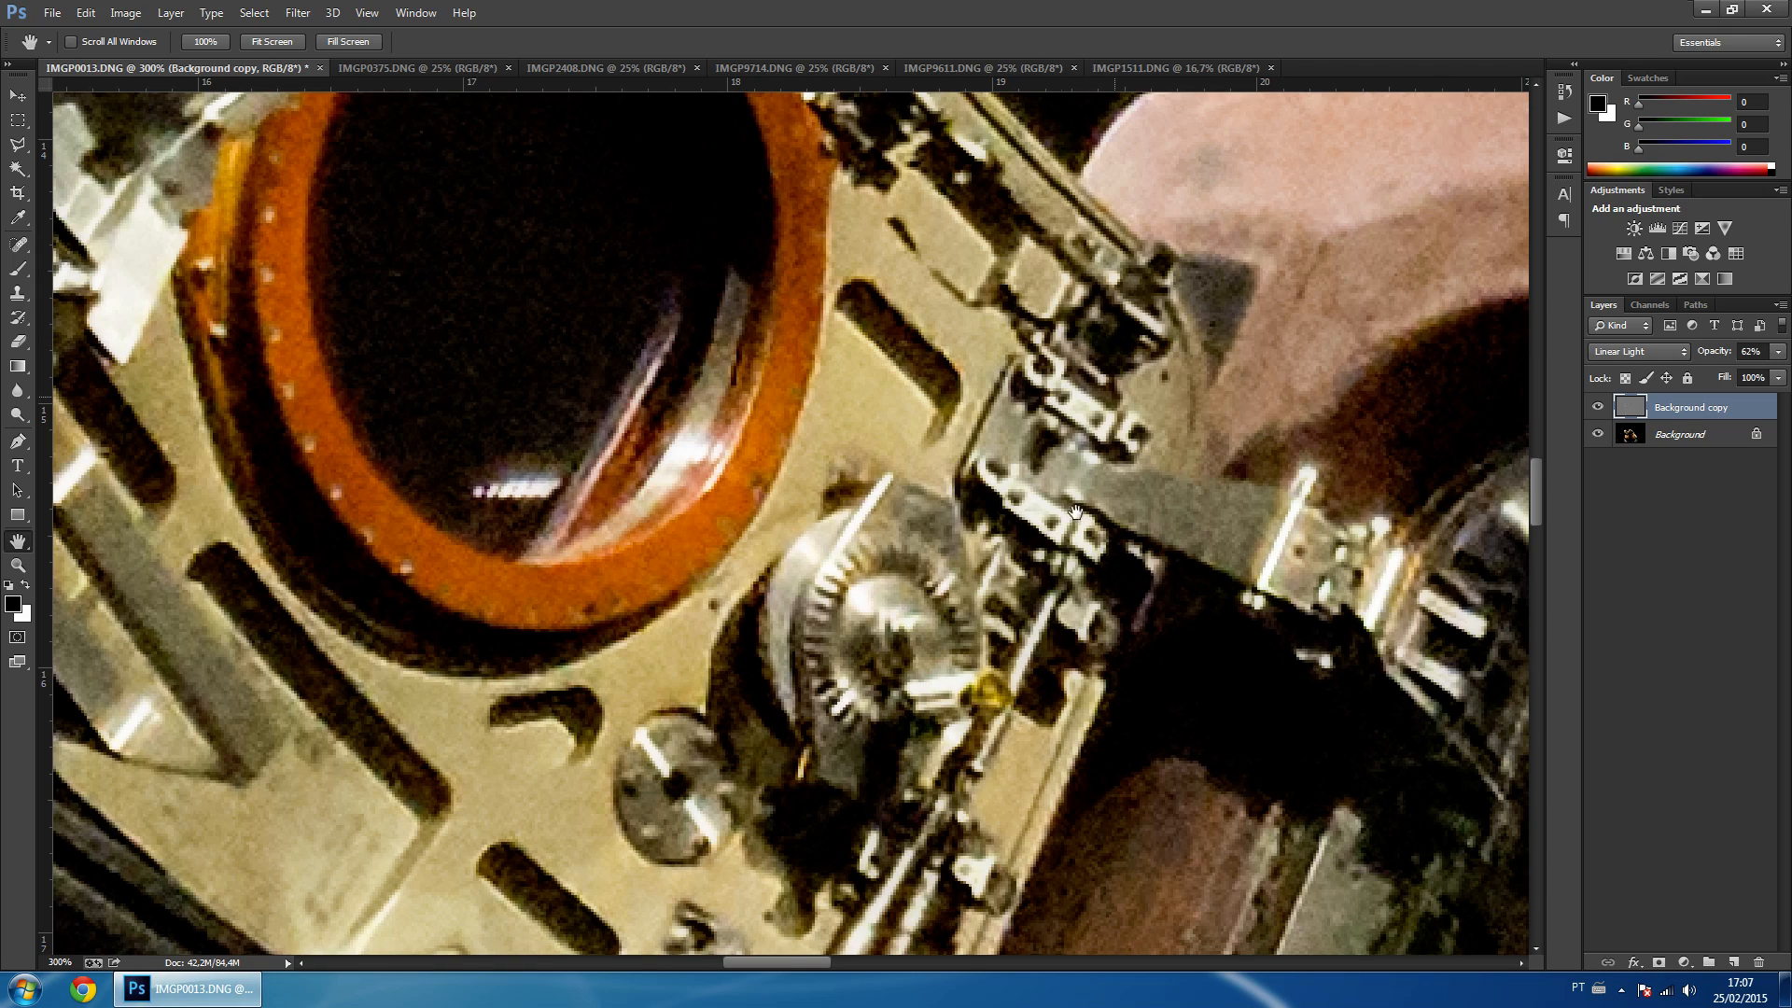
Toggle the high-pass layer's visibility to compare the sharpening around the hatch's gear wheel and hinges.
drag(1040, 566, 990, 482)
click(1596, 410)
click(1596, 410)
click(1595, 410)
click(1596, 409)
click(1595, 410)
click(1596, 410)
Enlarge the hatch to 474% and compare its lower part with and without the high-pass layer.
drag(762, 439, 1070, 255)
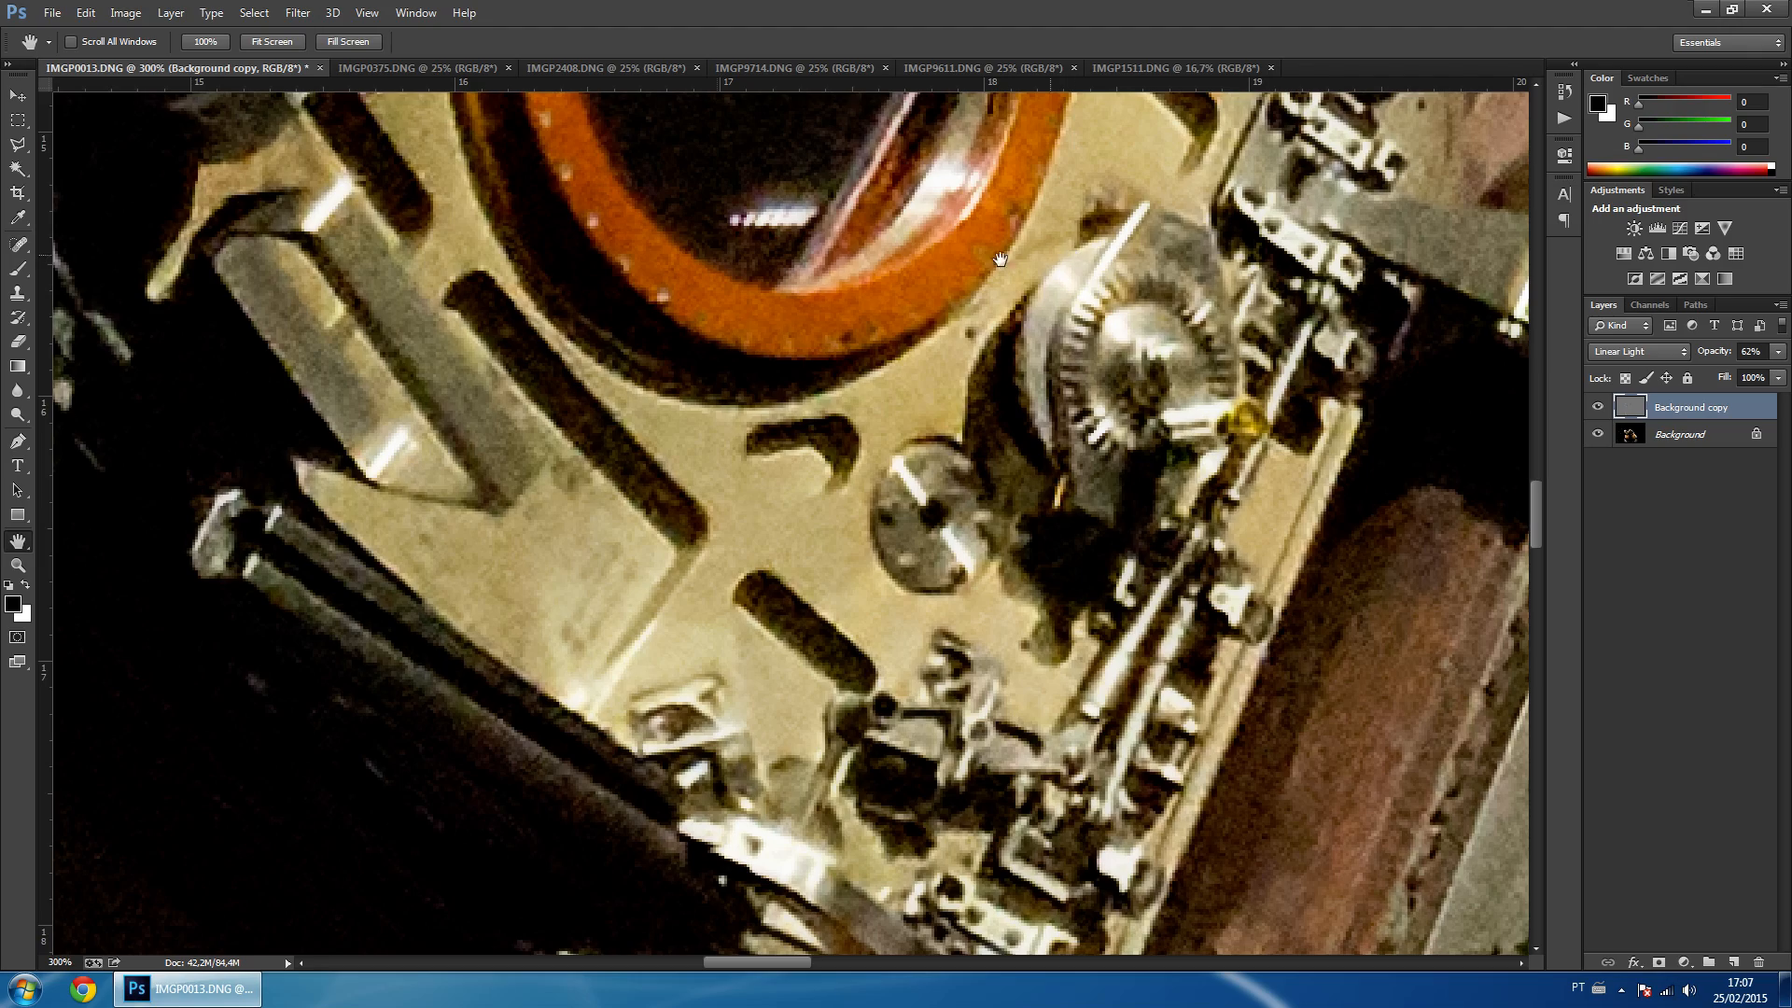
click(16, 565)
drag(970, 512, 984, 527)
click(1596, 415)
click(1598, 413)
click(1597, 414)
click(1597, 414)
click(1599, 413)
click(1598, 412)
Examine the hatch's slotted plate, porthole and striped upper rim, comparing the image with and without the high-pass layer.
click(18, 541)
drag(400, 641, 1184, 309)
drag(644, 451, 1050, 283)
click(1597, 407)
click(1597, 407)
click(1597, 407)
click(1597, 407)
drag(1318, 272, 1065, 668)
drag(1061, 304, 936, 527)
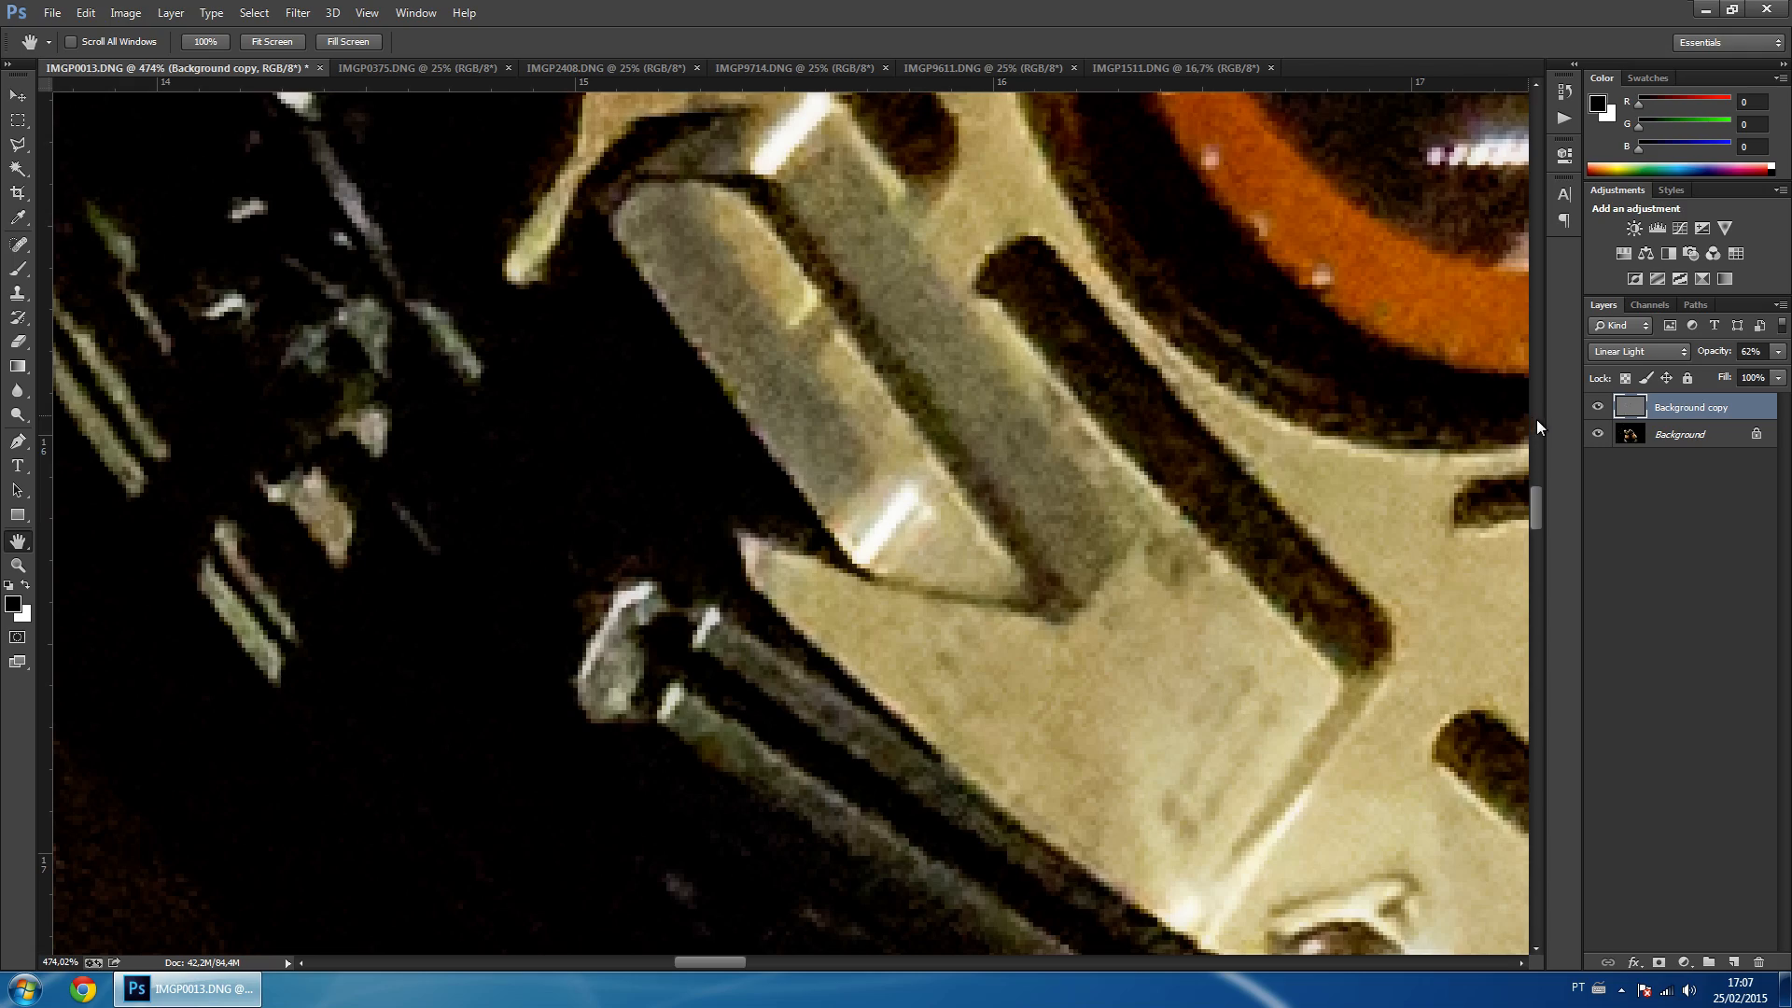
scroll(914, 663, up, 10)
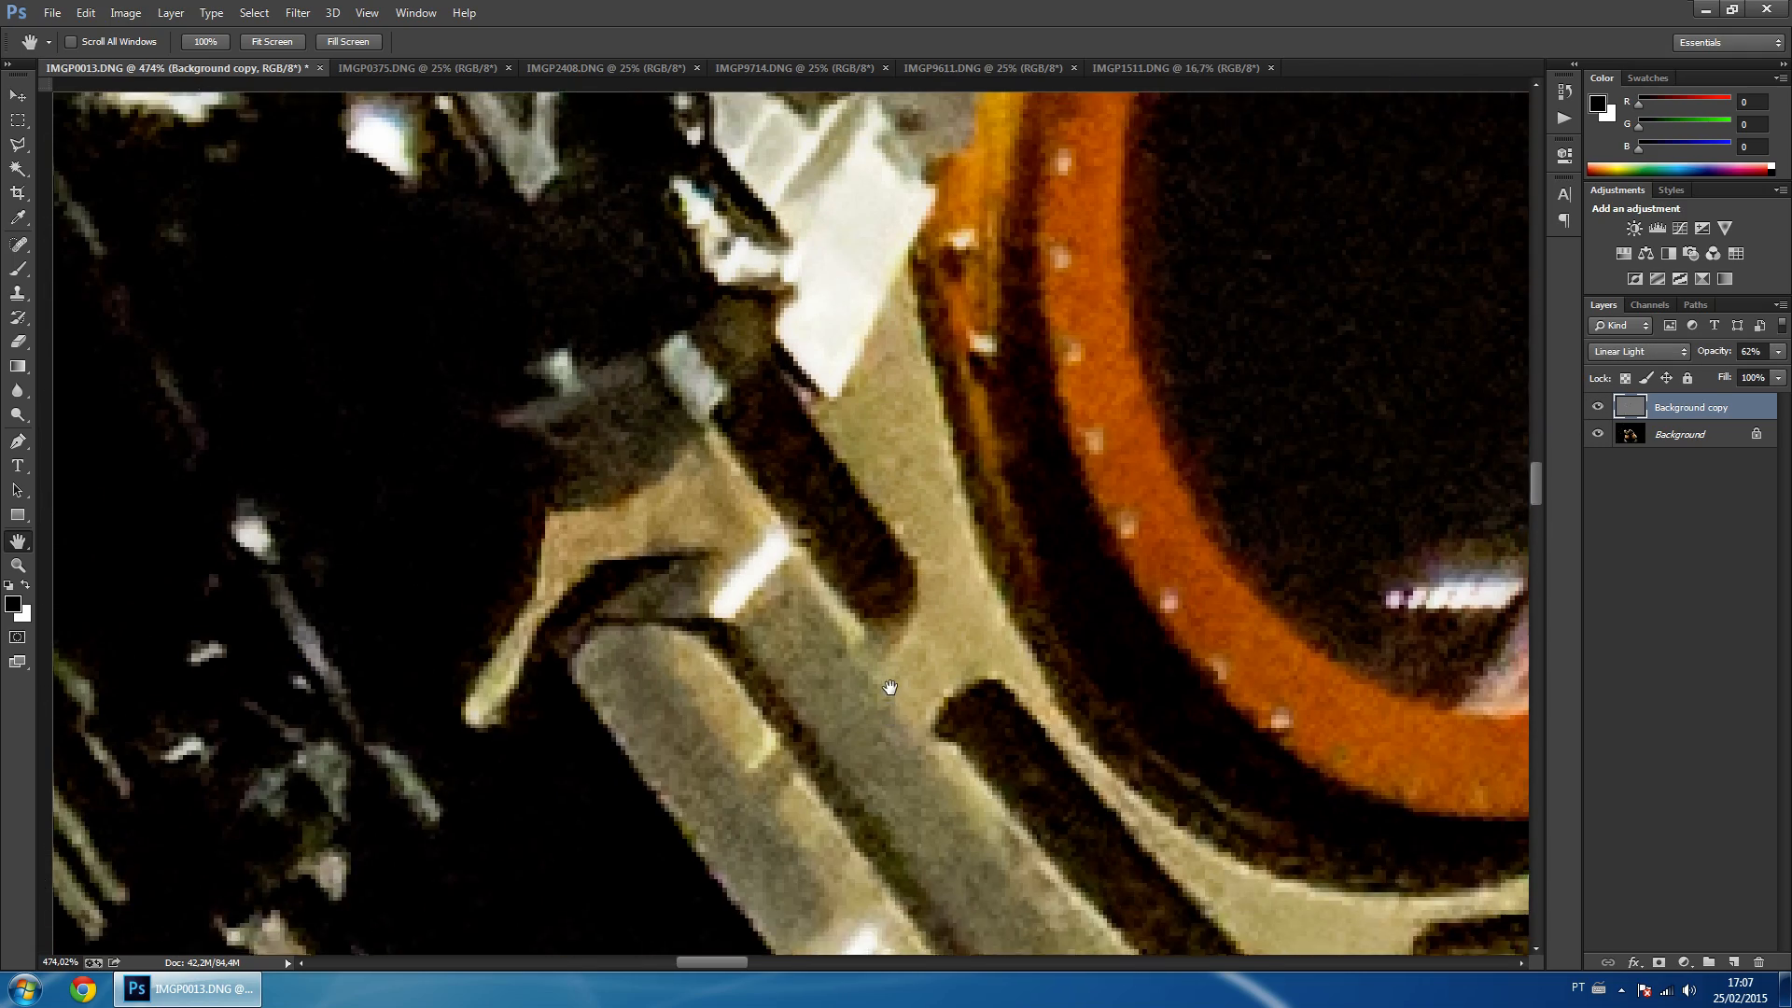
scroll(943, 644, up, 10)
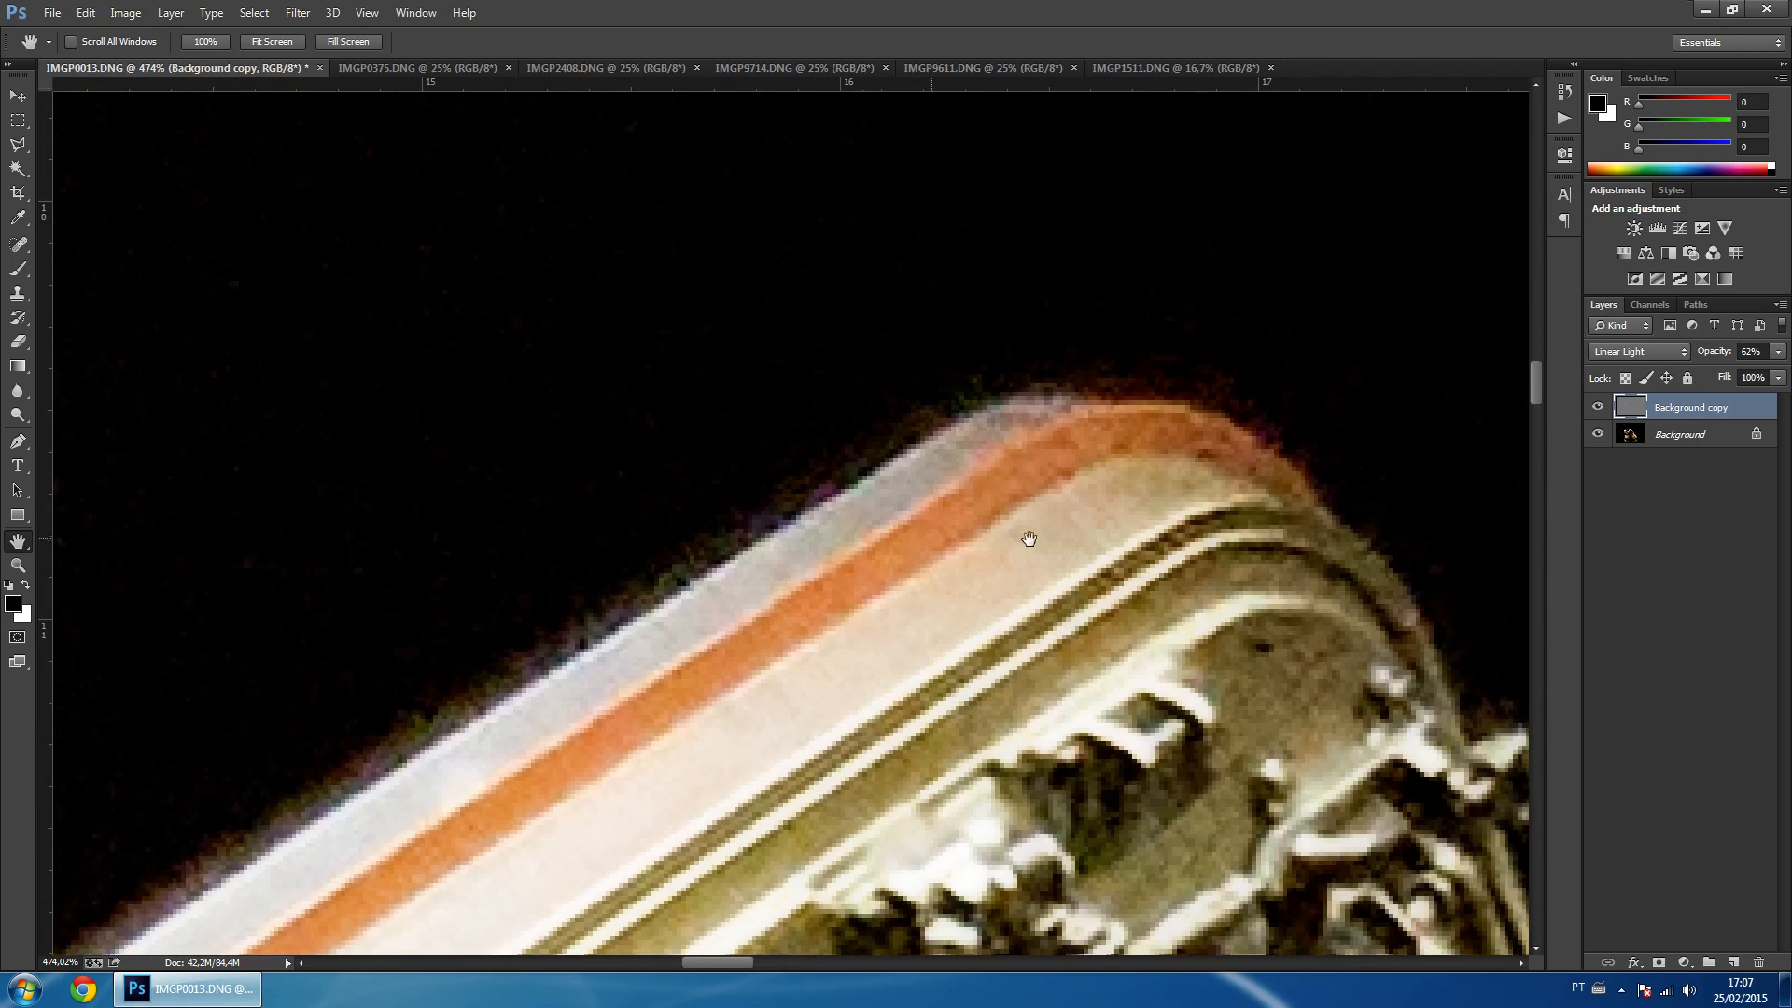
drag(1028, 539, 824, 323)
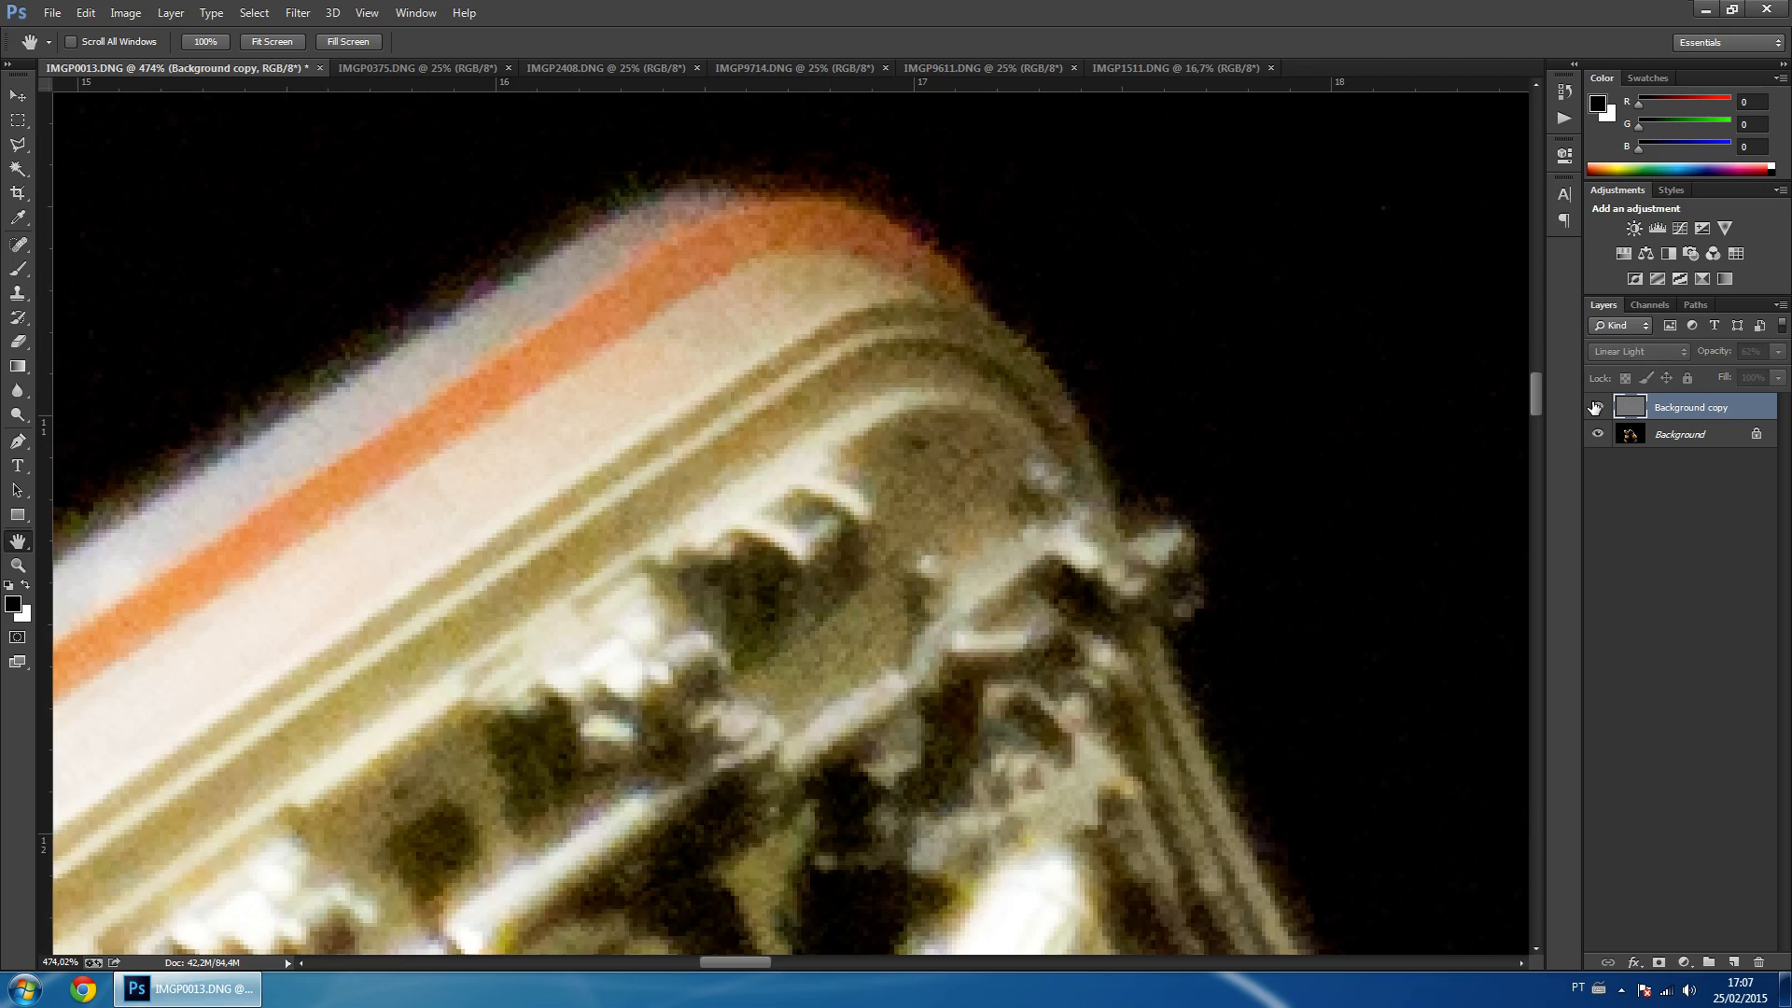
View the photo at 100% and compare the capsule body and textured floor with and without the high-pass layer.
click(221, 41)
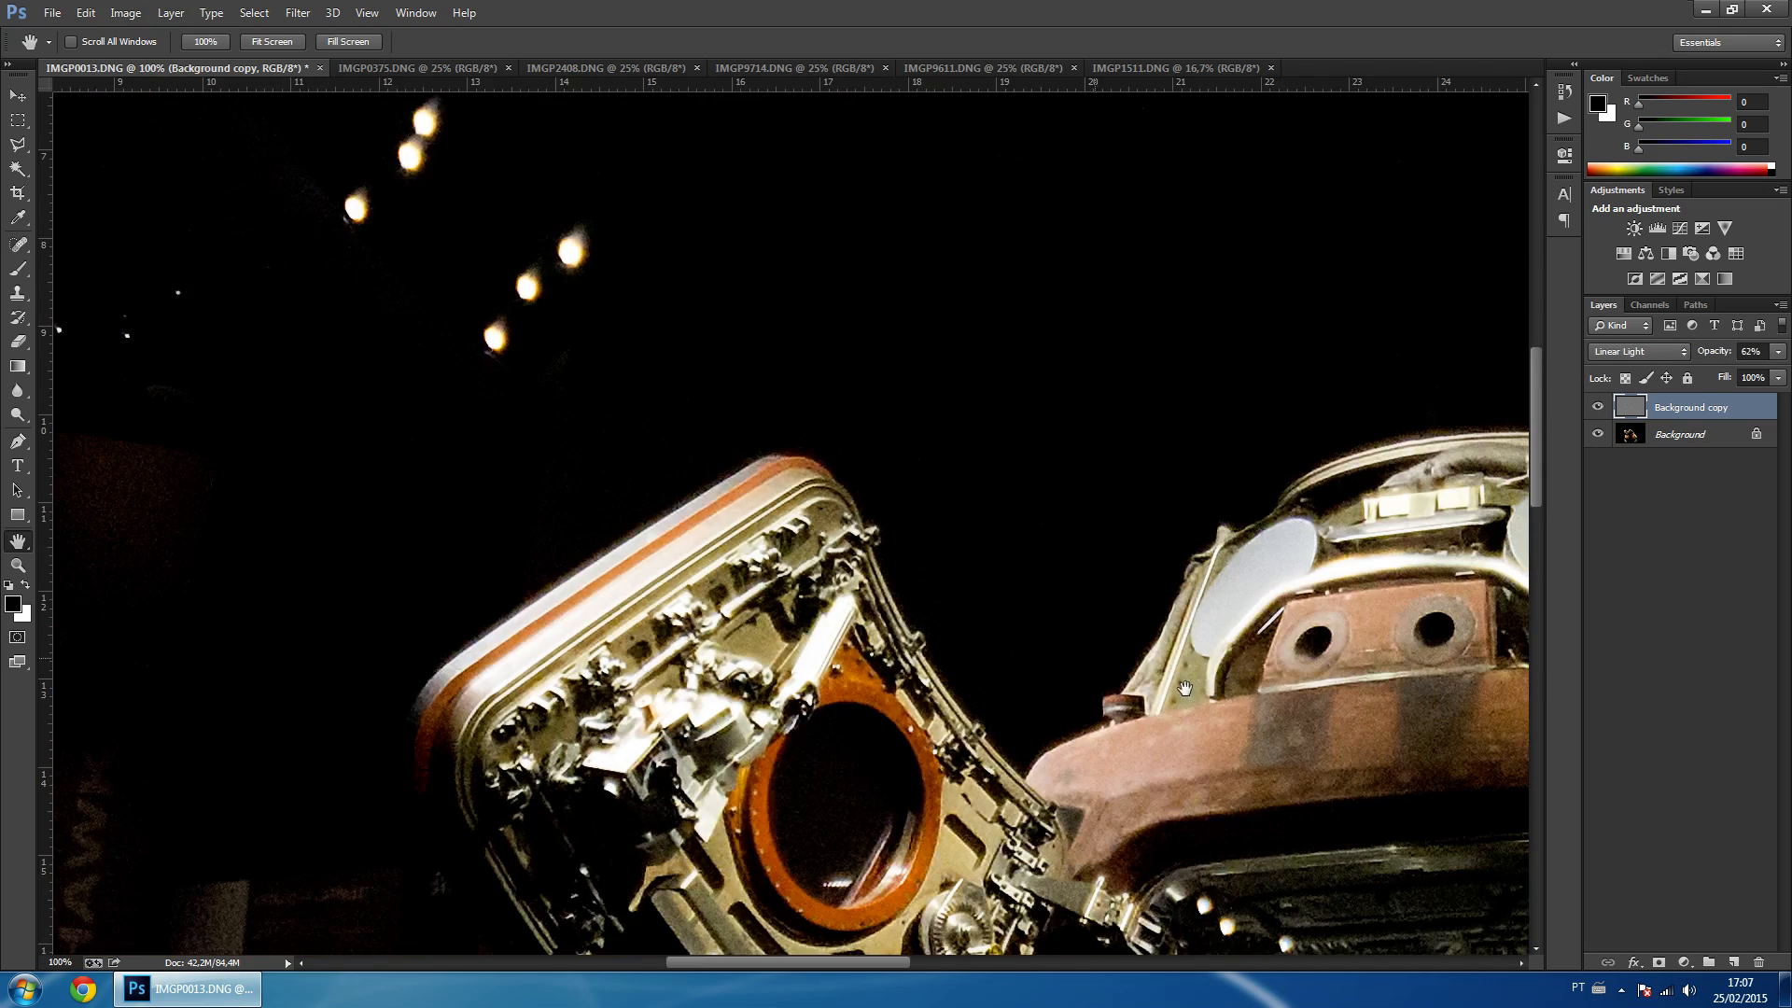
drag(1148, 681, 424, 302)
drag(1074, 505, 443, 164)
click(1599, 407)
click(1599, 408)
drag(523, 561, 893, 284)
drag(645, 467, 860, 428)
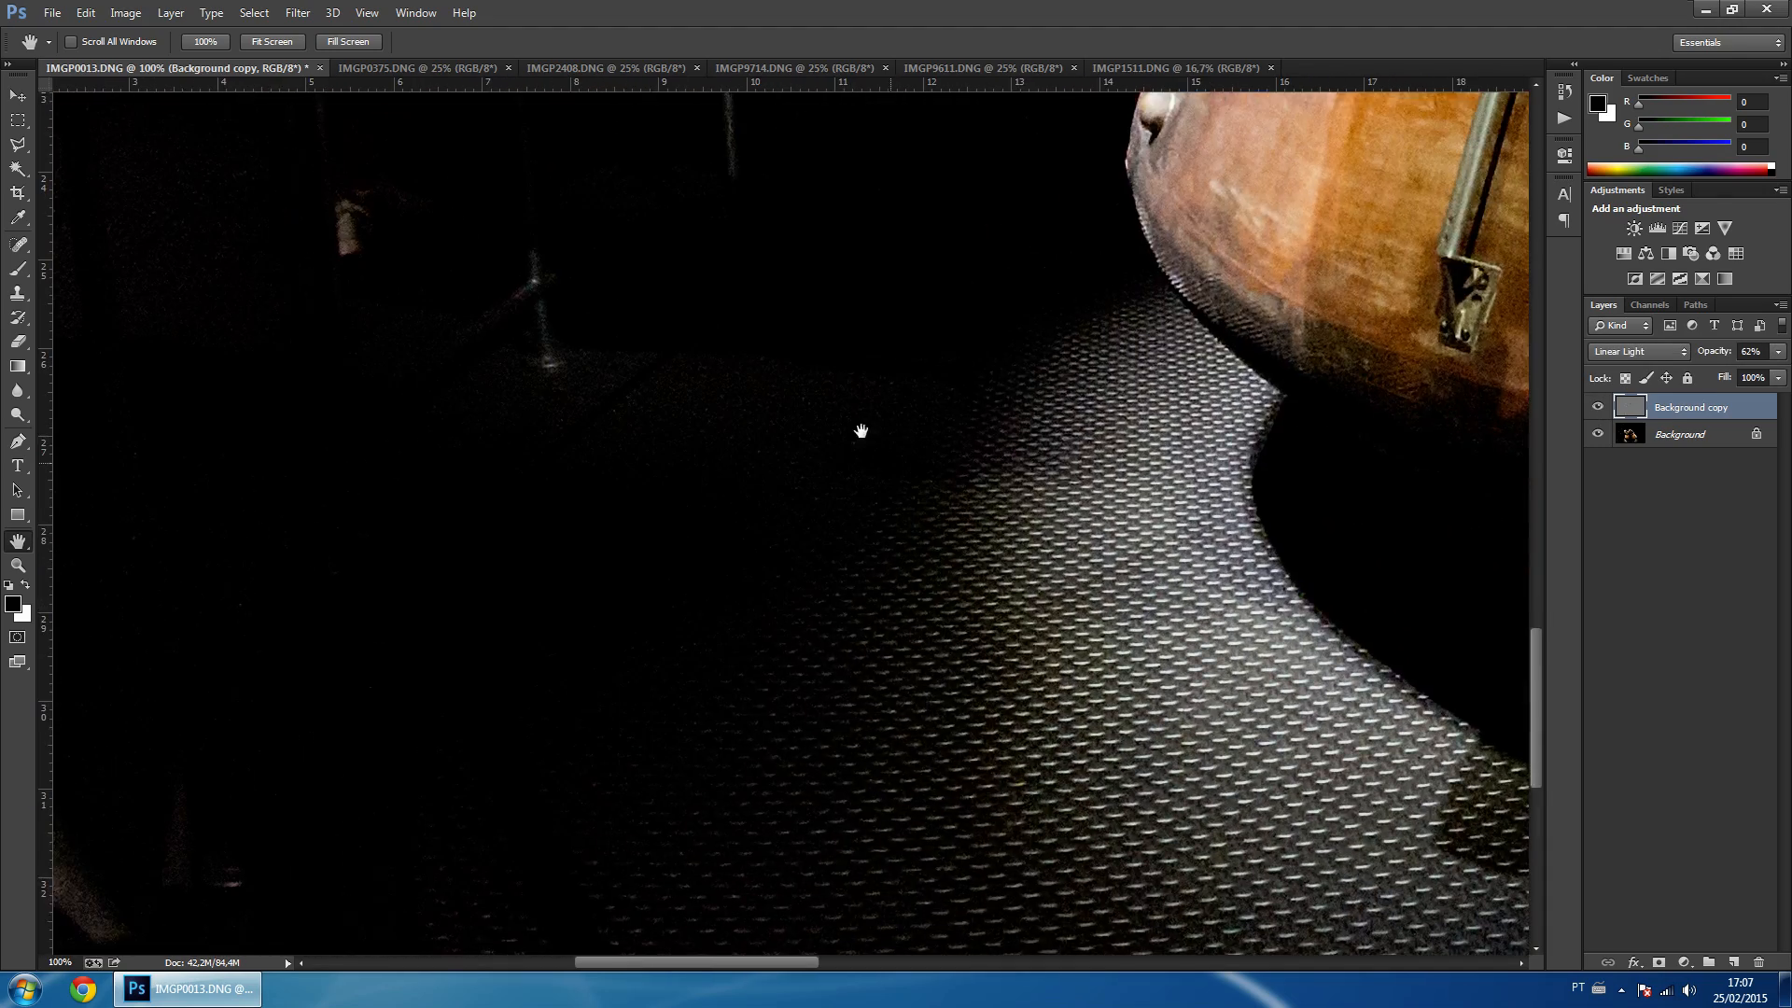
Enlarge the dark floor area and compare its noise and texture with and without the high-pass layer.
click(18, 566)
drag(896, 488, 1034, 307)
key(h)
drag(939, 243, 1149, 574)
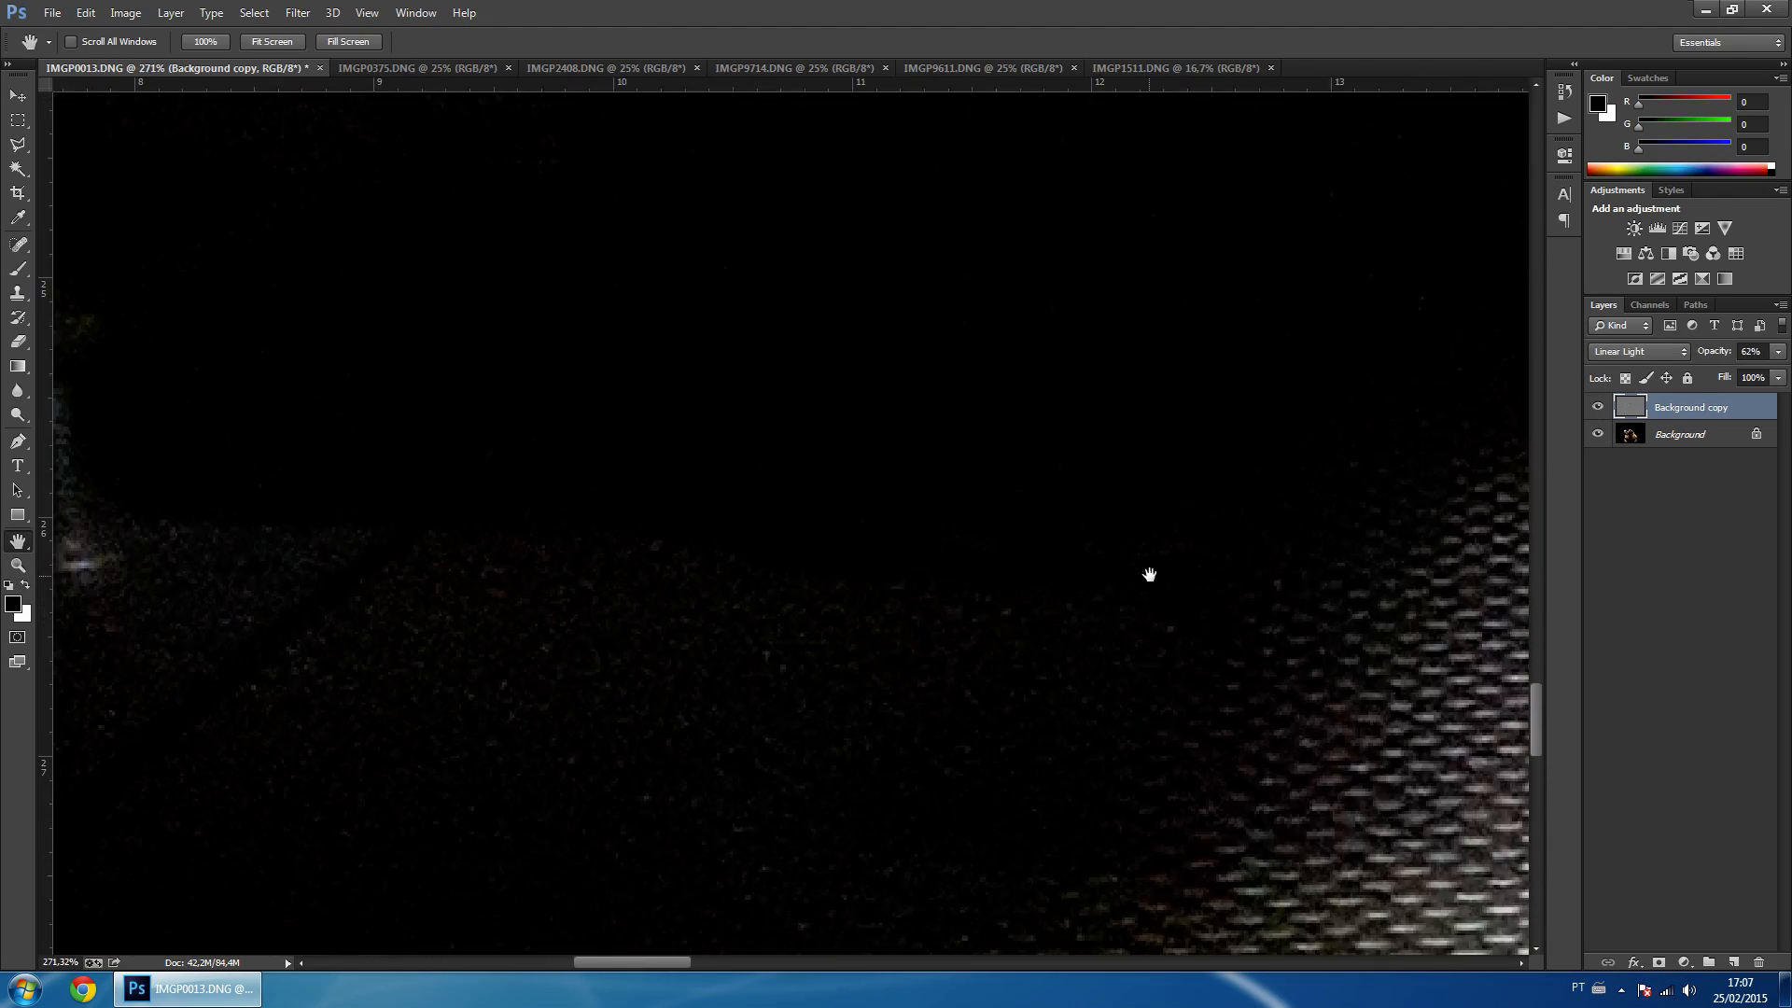
drag(823, 523, 1278, 462)
click(1598, 408)
click(1597, 408)
drag(1132, 476, 538, 217)
click(1596, 408)
click(1597, 408)
click(1597, 407)
click(1596, 408)
Fit the whole photo in view and resize the image to 1500 pixels wide.
click(263, 47)
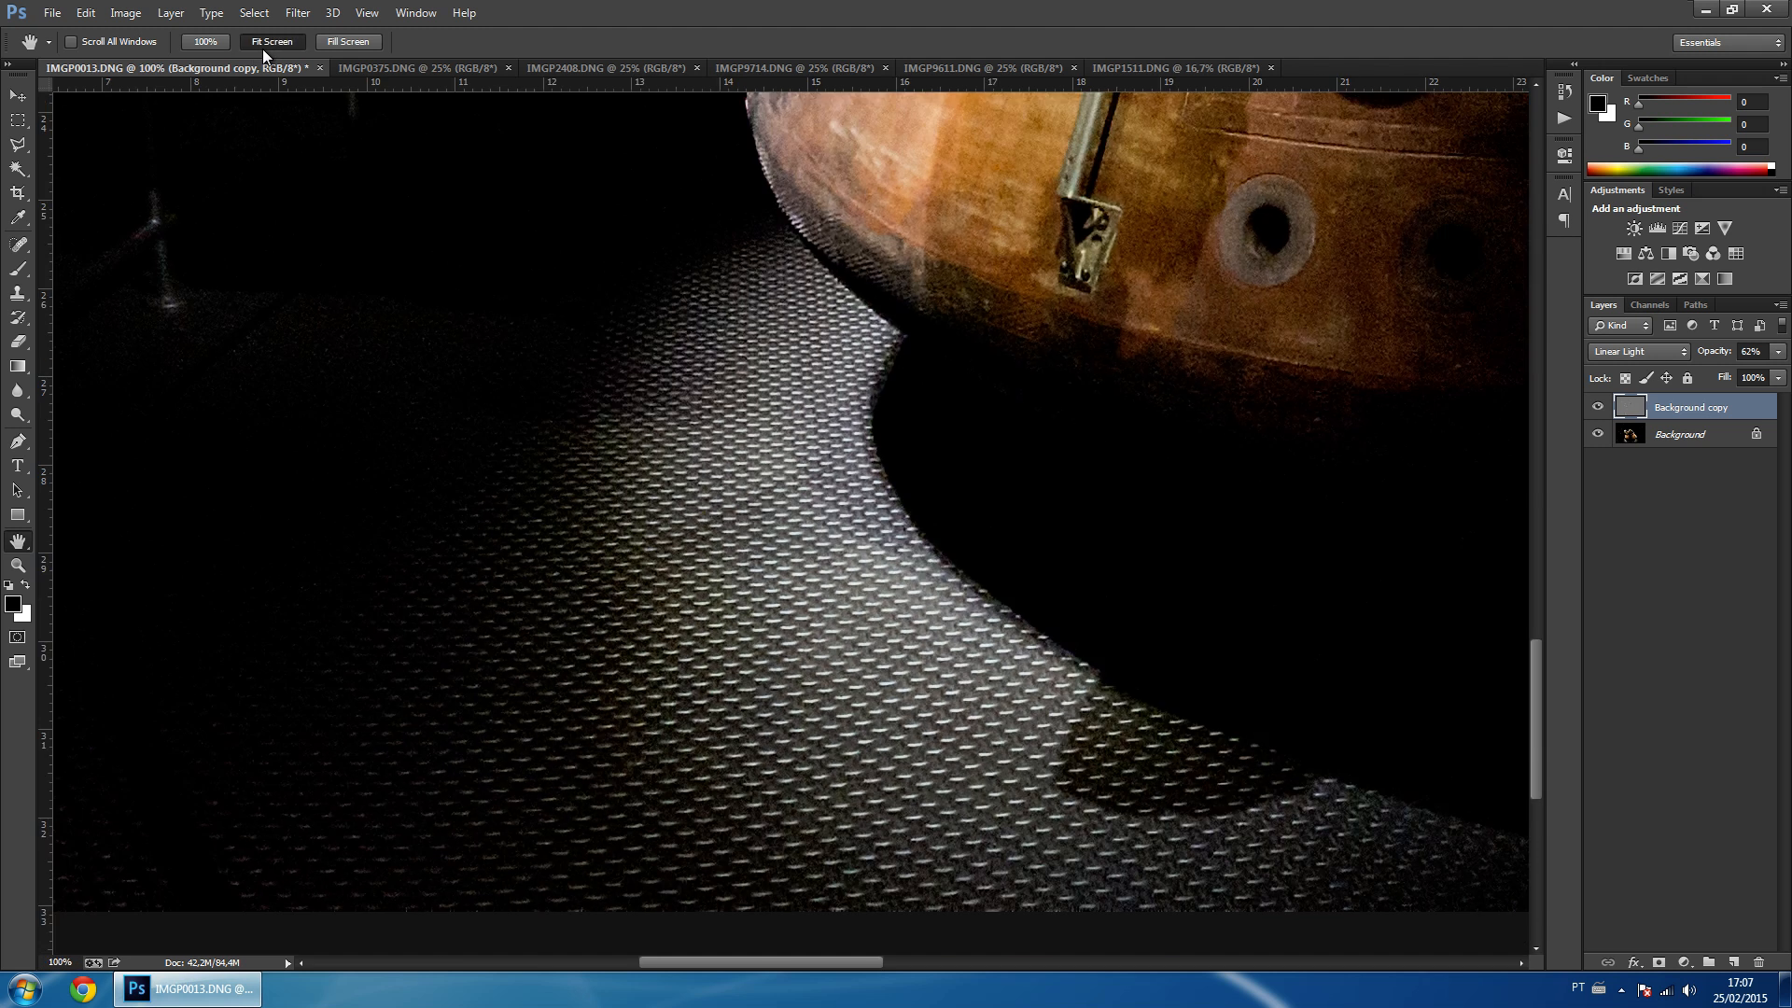
key(ctrl+alt+i)
text(1500)
key(Return)
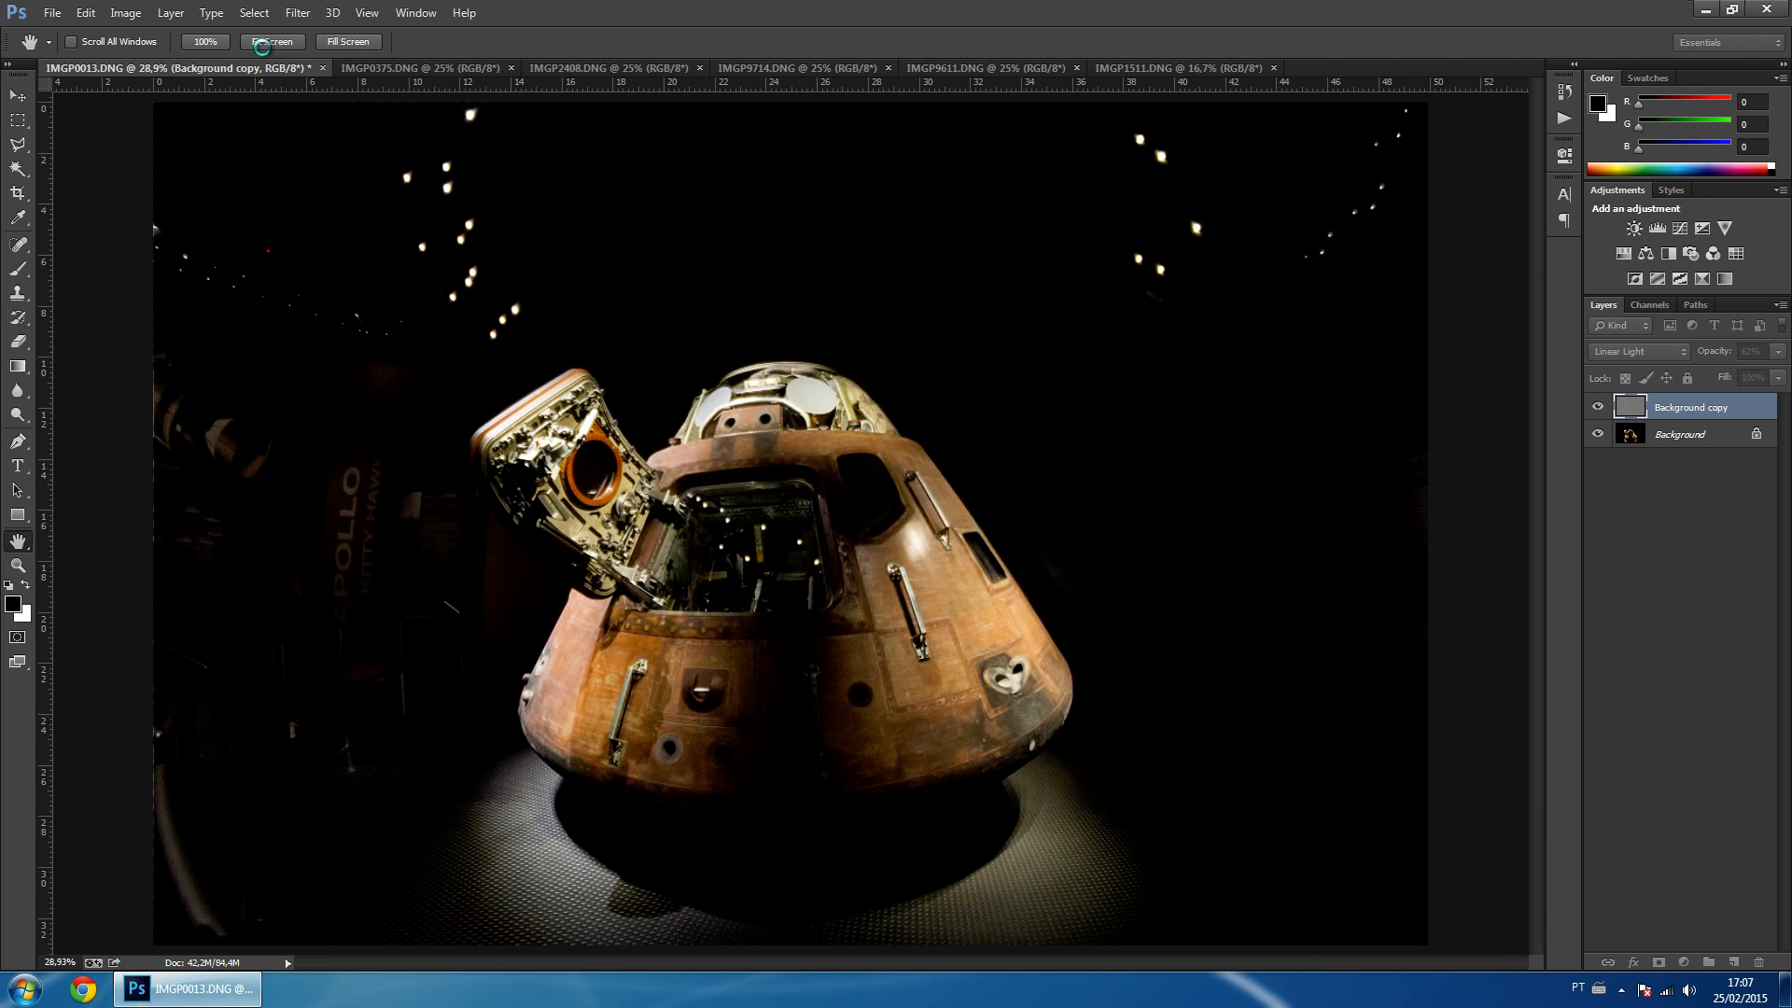
Enlarge the resized photo to 400% and compare the hatch and window with and without the high-pass layer.
click(214, 41)
click(17, 567)
drag(646, 475, 1232, 499)
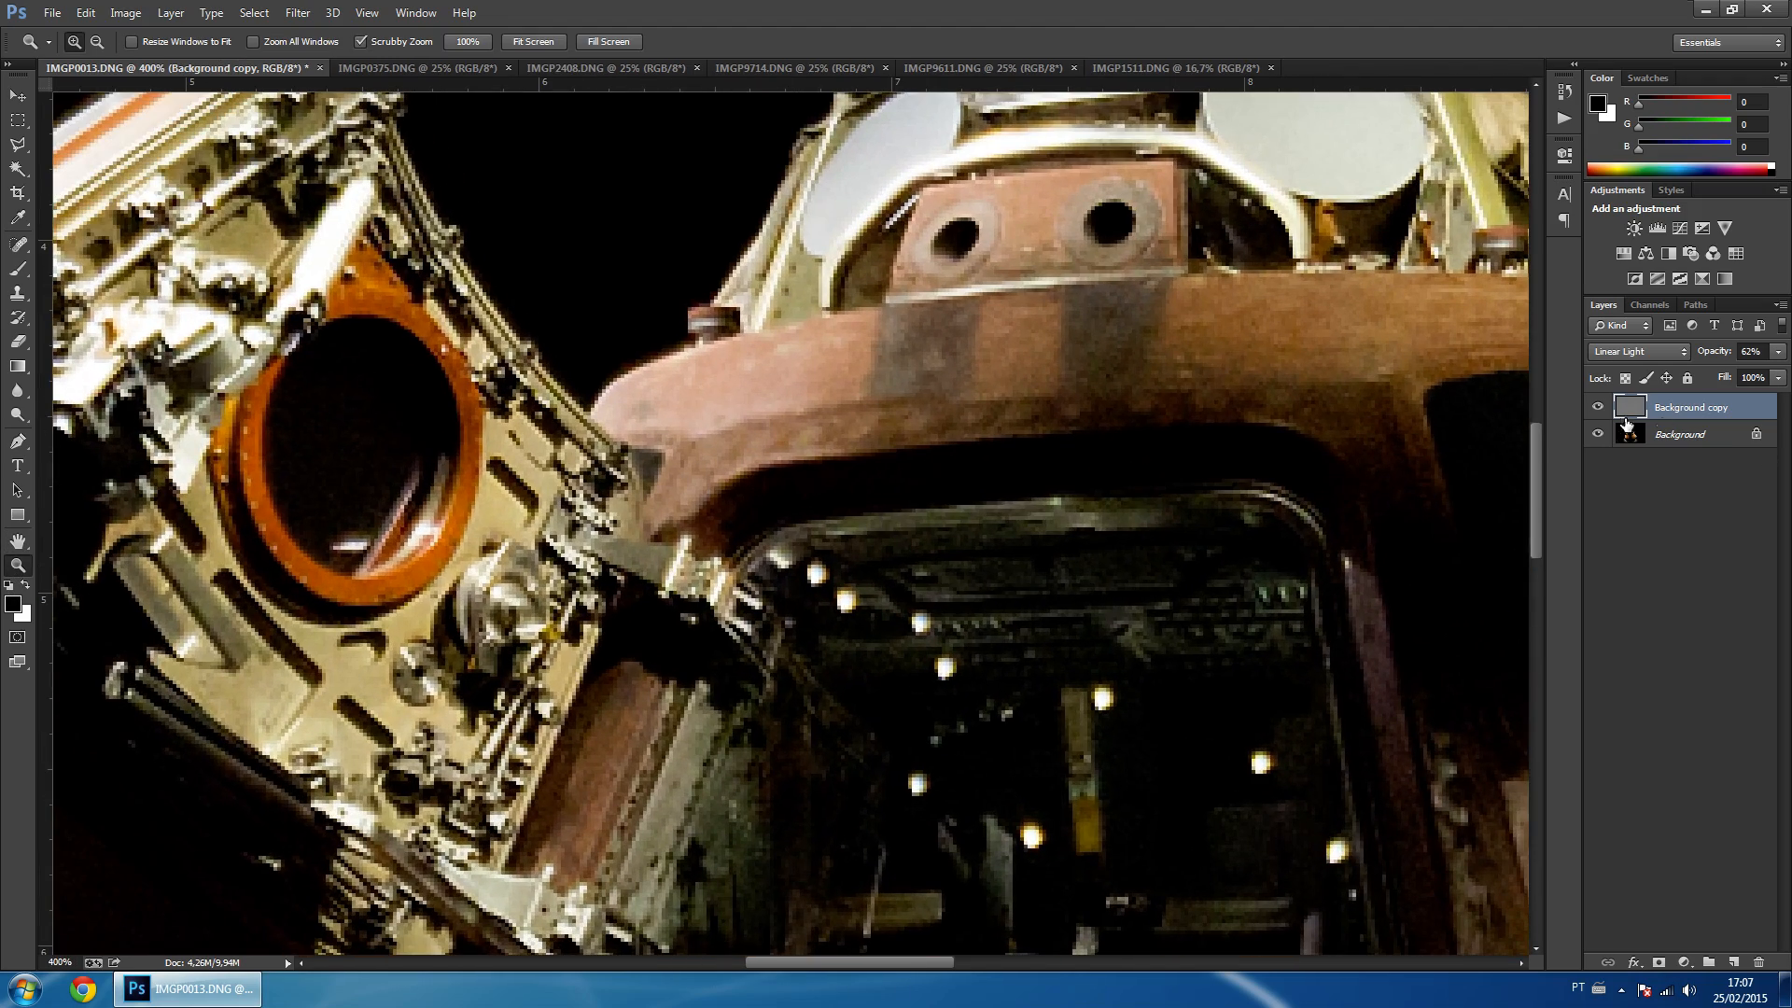
click(1599, 409)
key(h)
drag(503, 533, 1027, 252)
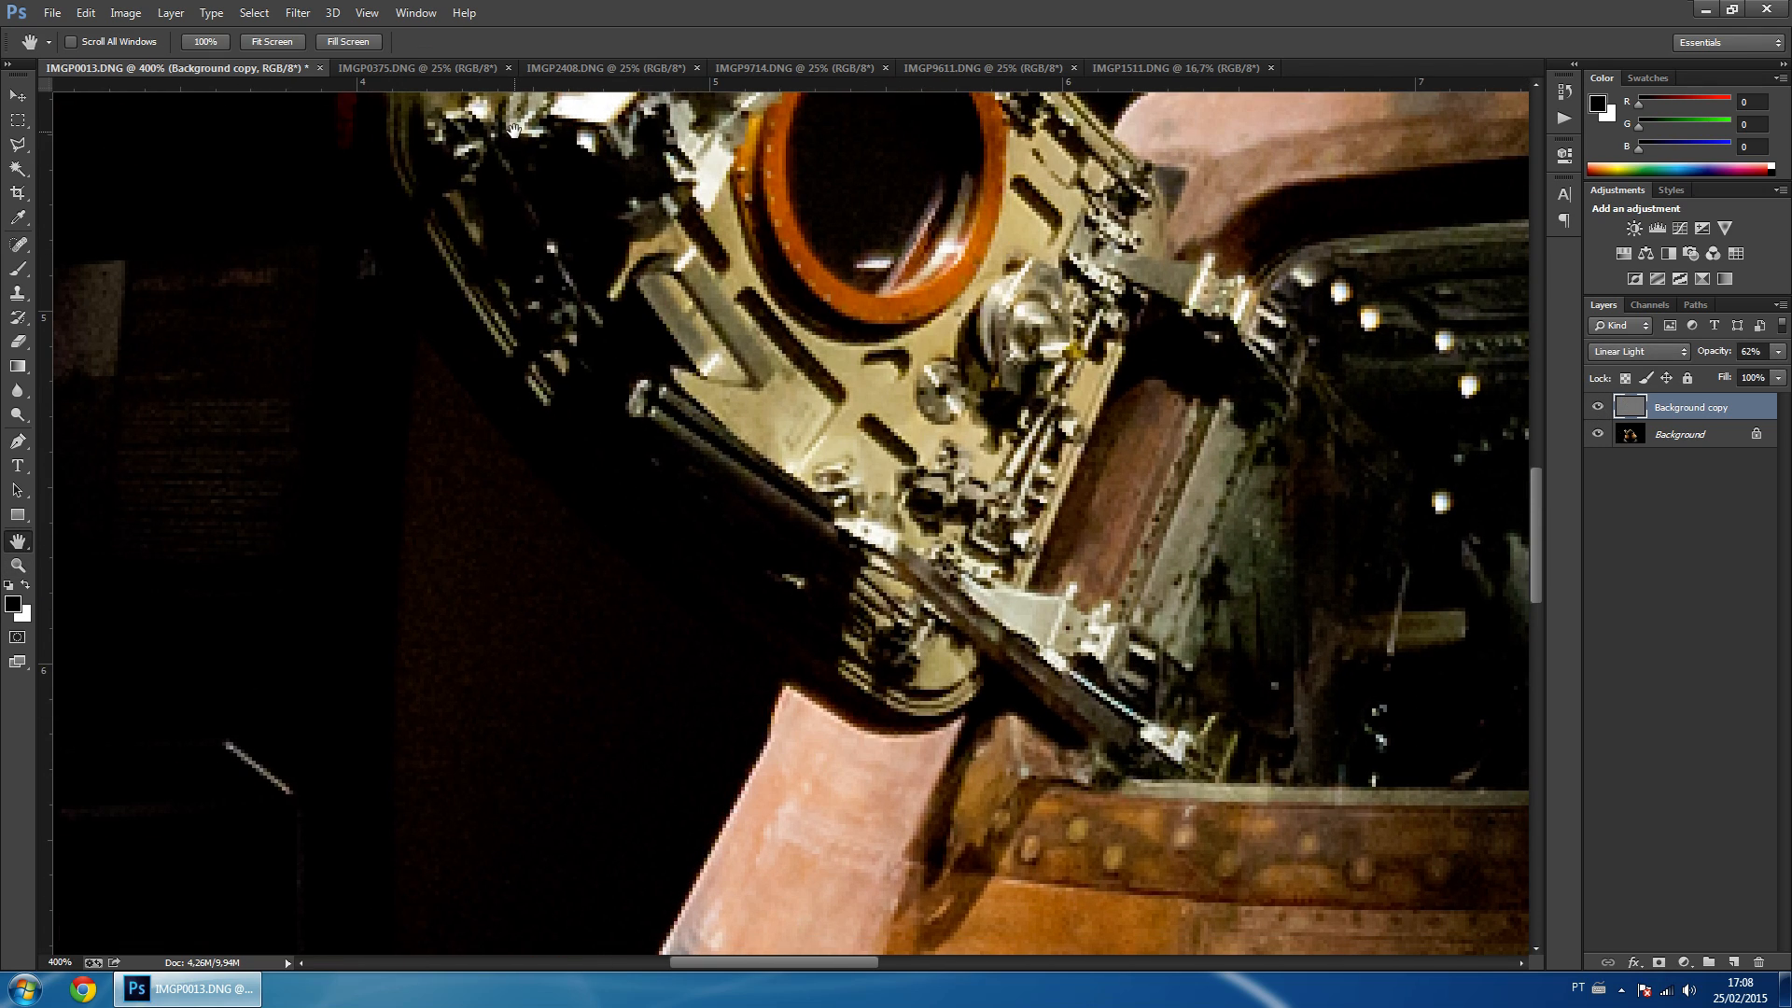
Switch to IMGP0375.DNG and examine the noise in the night sky, towers and blurred pedestrians up close.
click(412, 67)
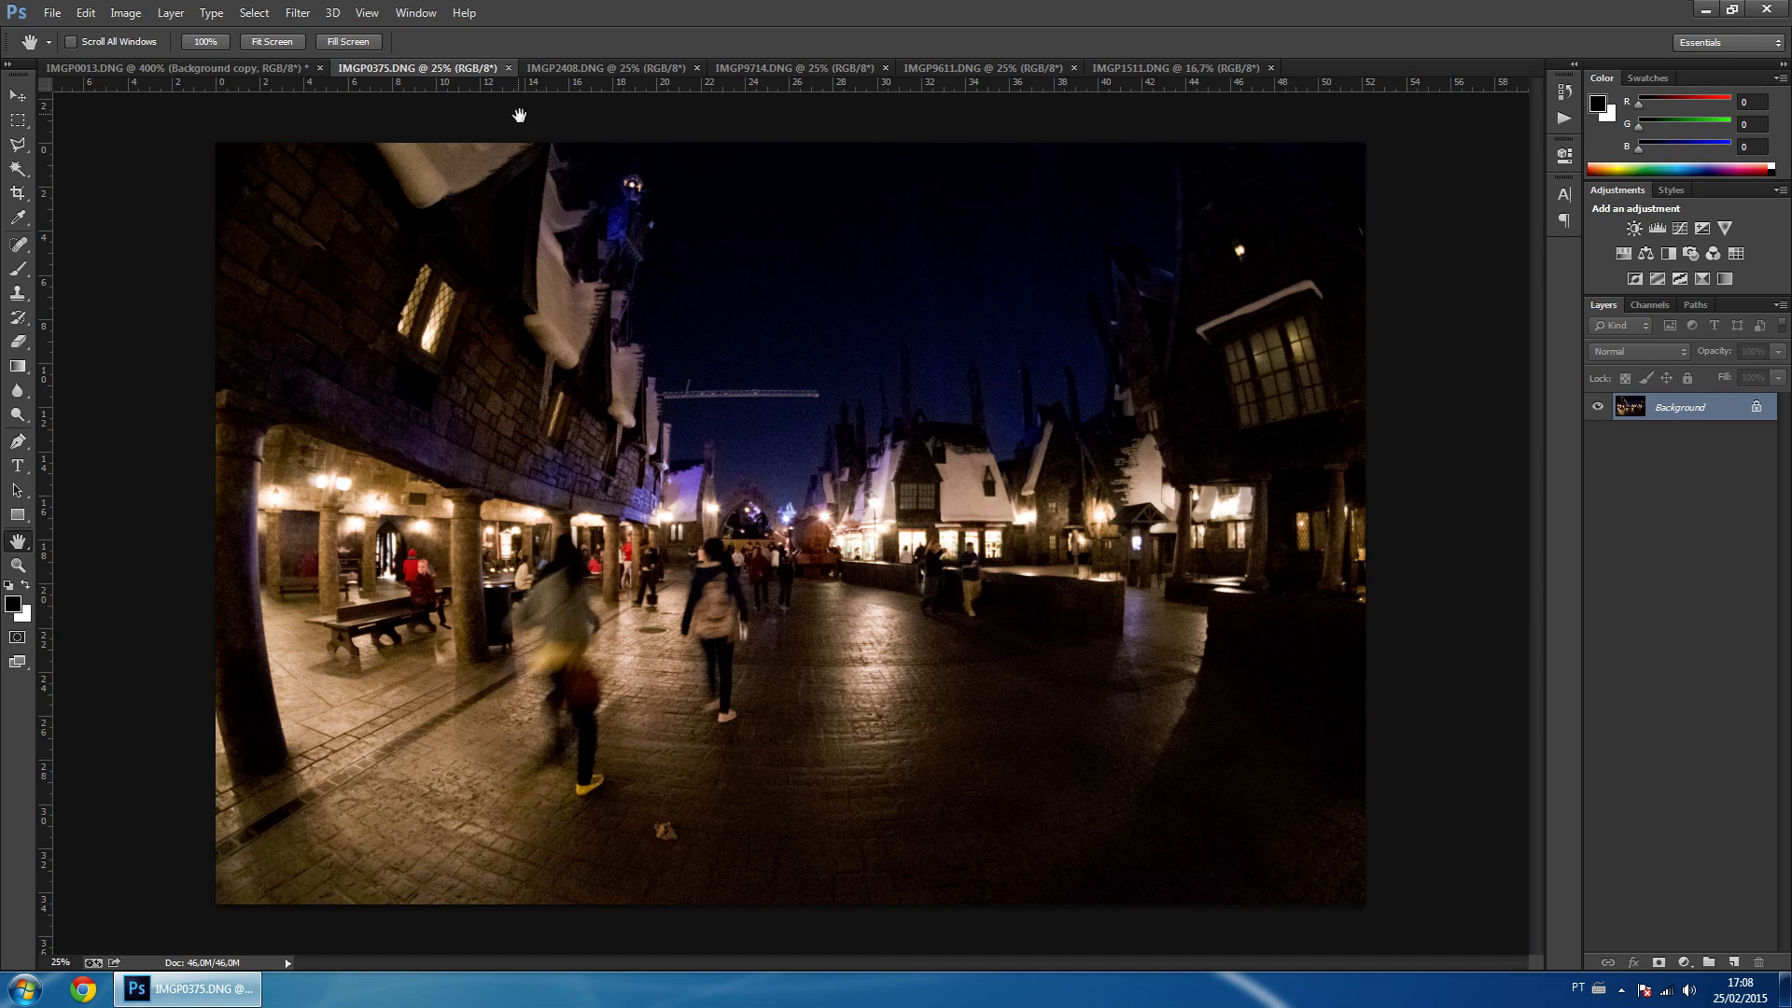
click(18, 564)
drag(845, 403, 983, 184)
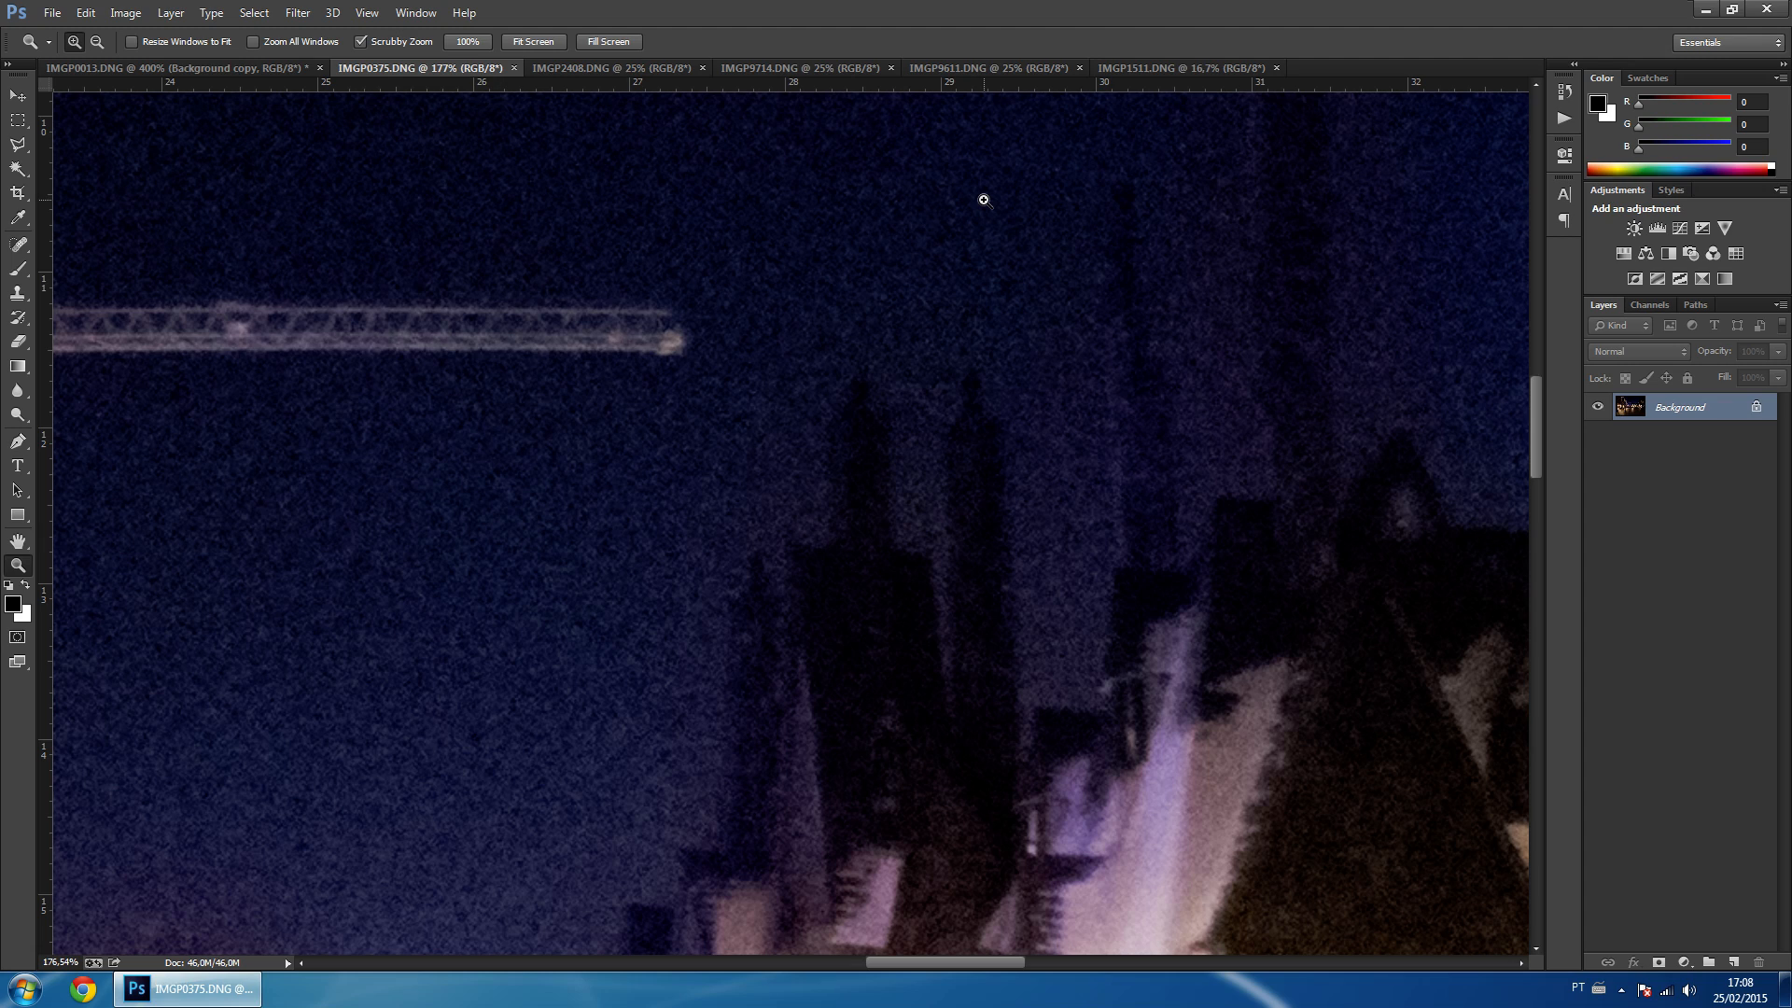
key(h)
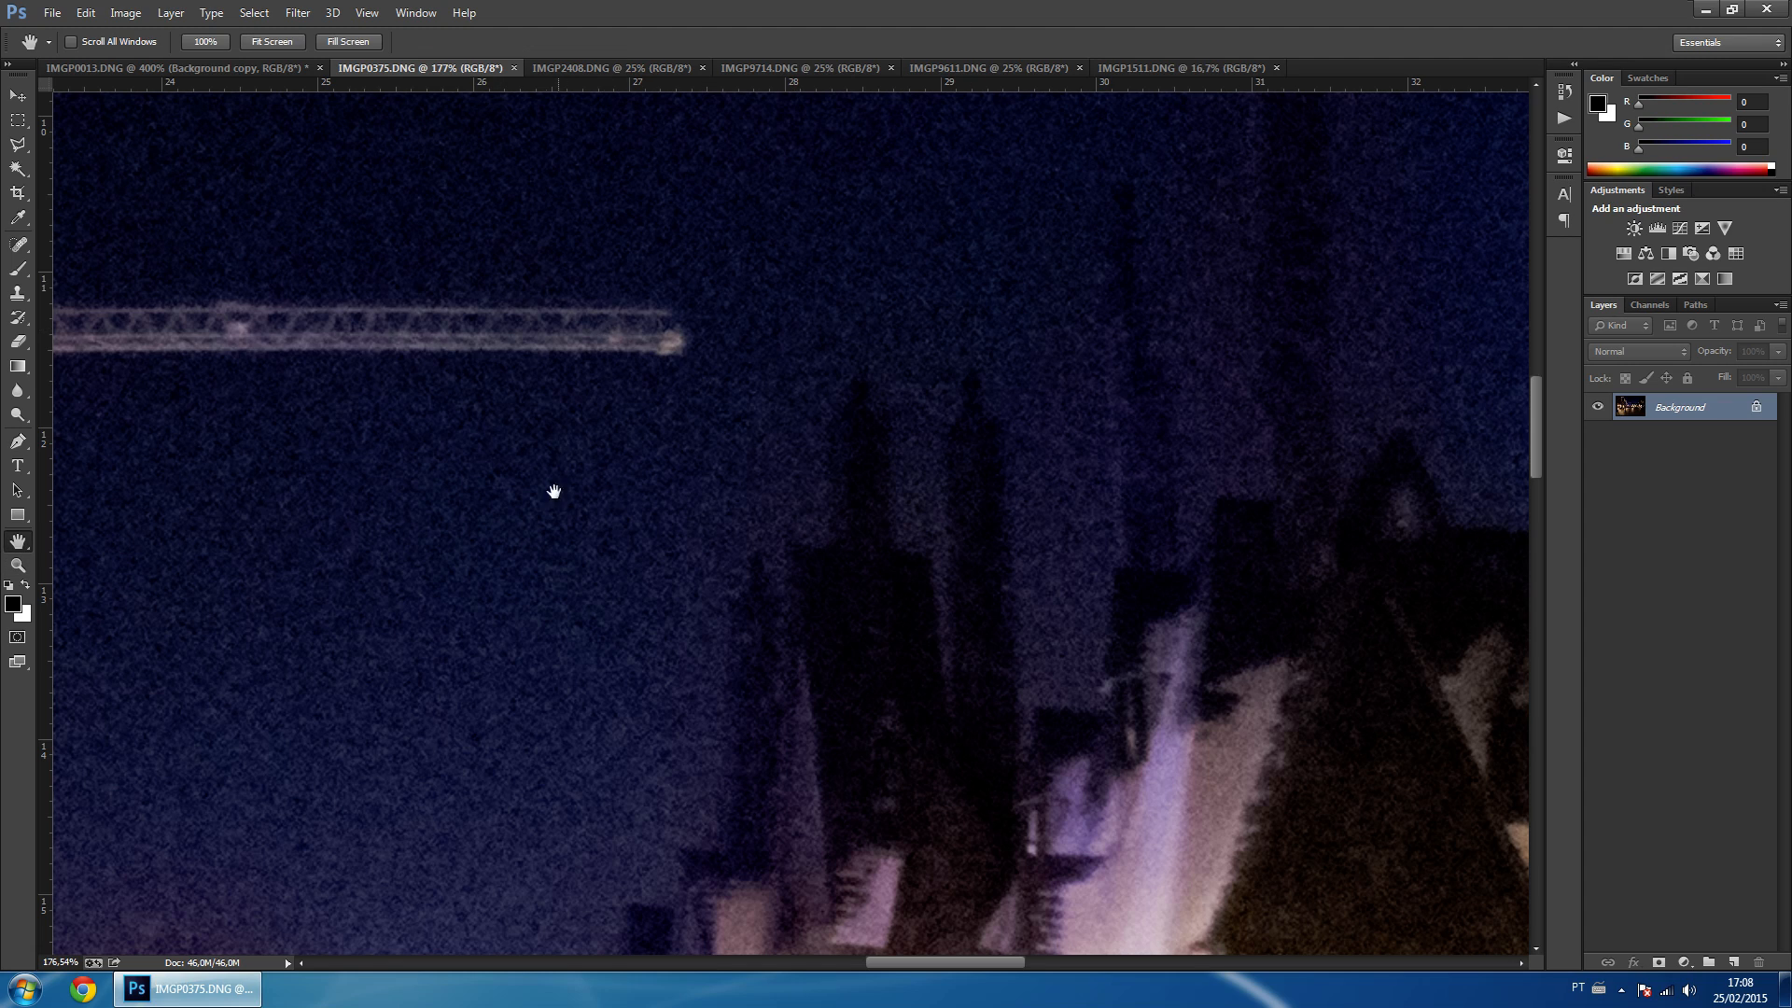
drag(560, 444, 1021, 248)
drag(498, 581, 637, 463)
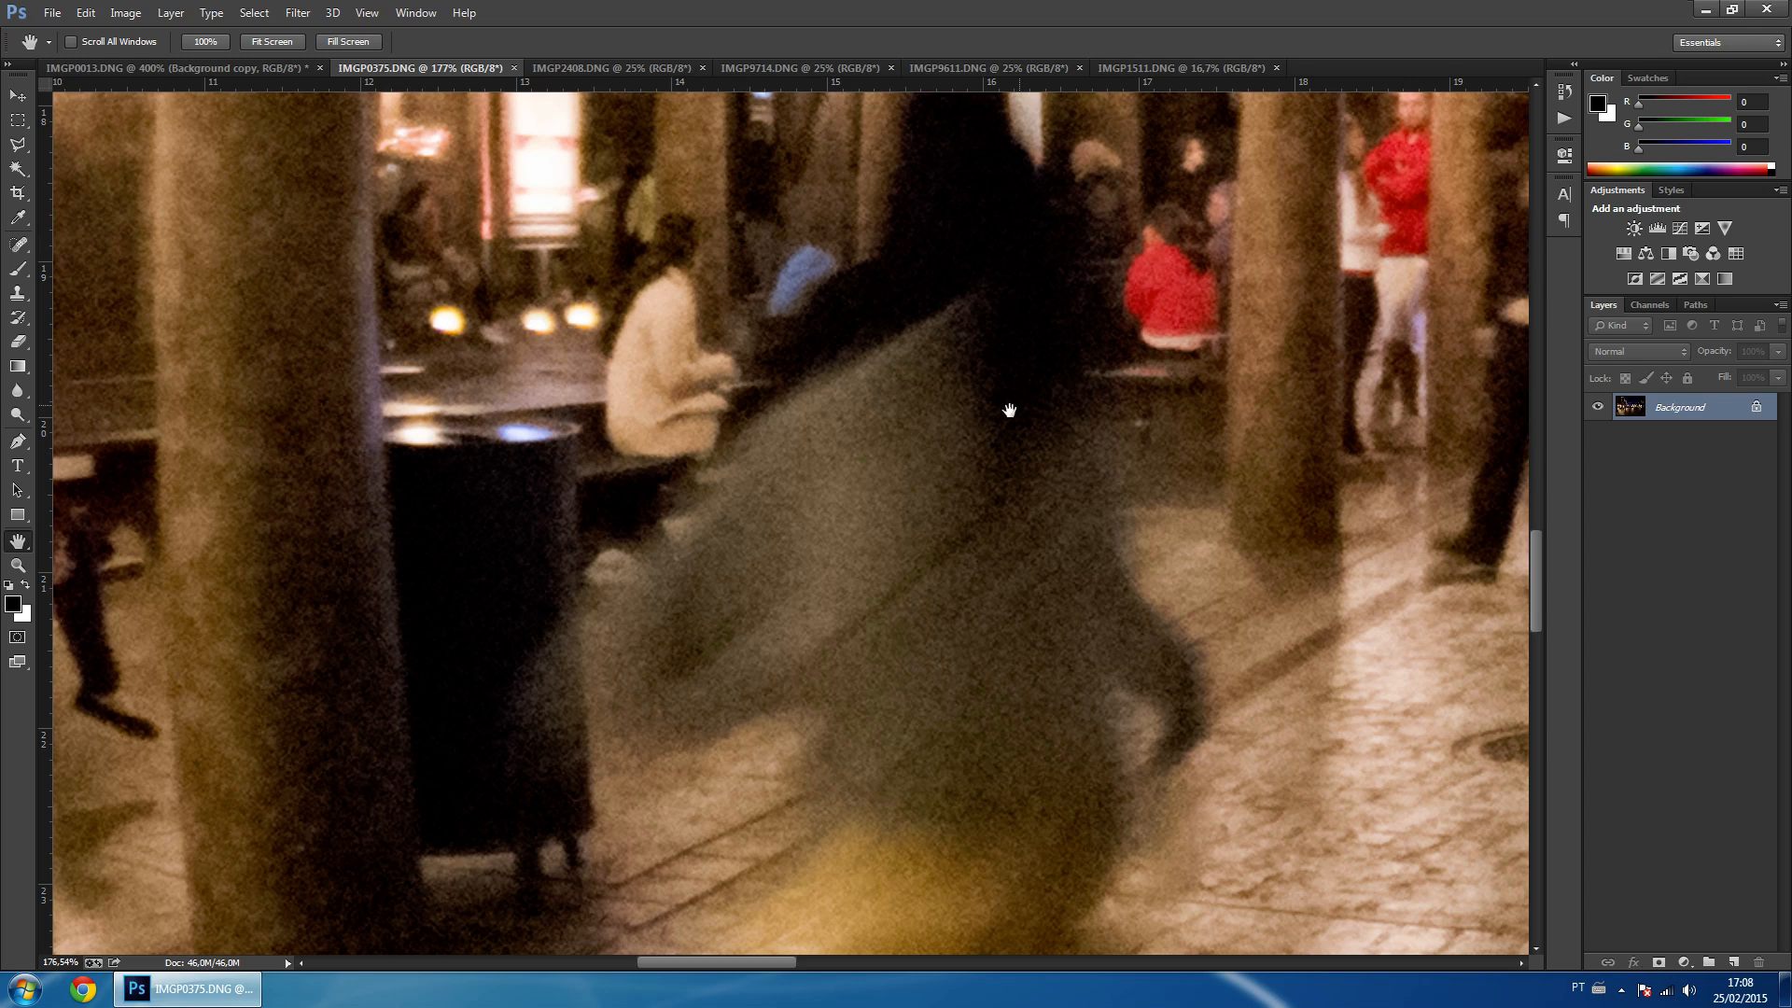
drag(1065, 395, 472, 656)
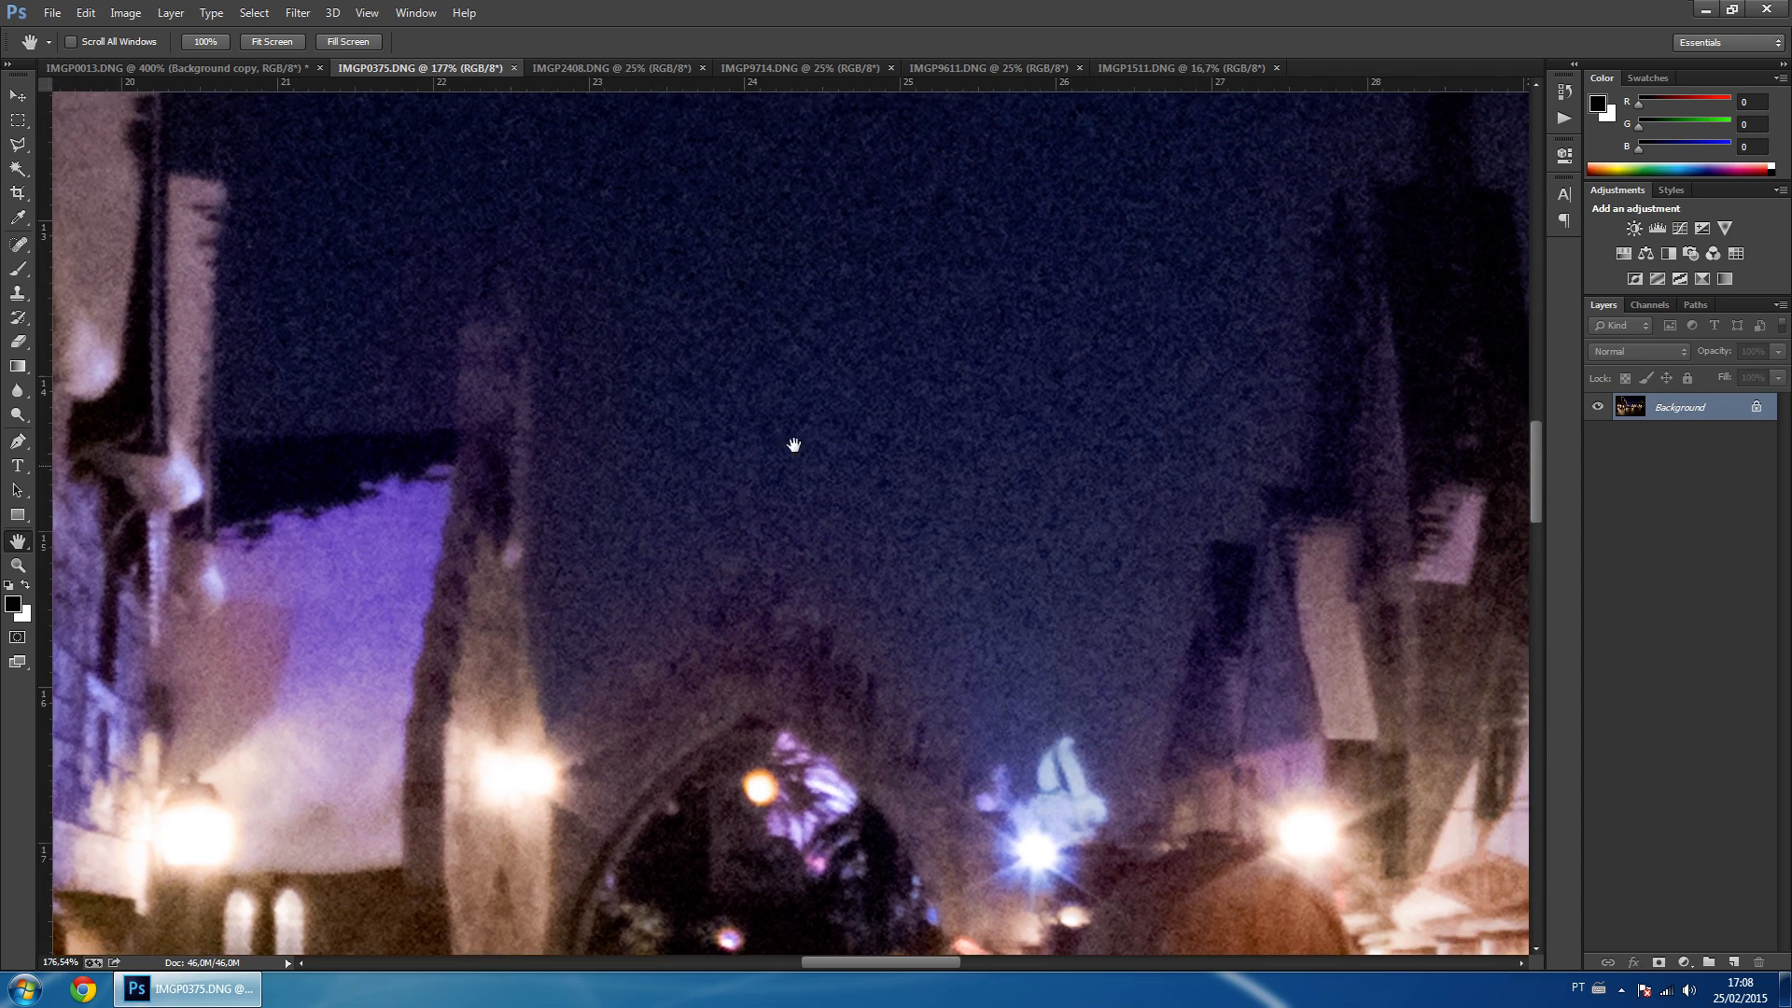
drag(793, 444, 709, 535)
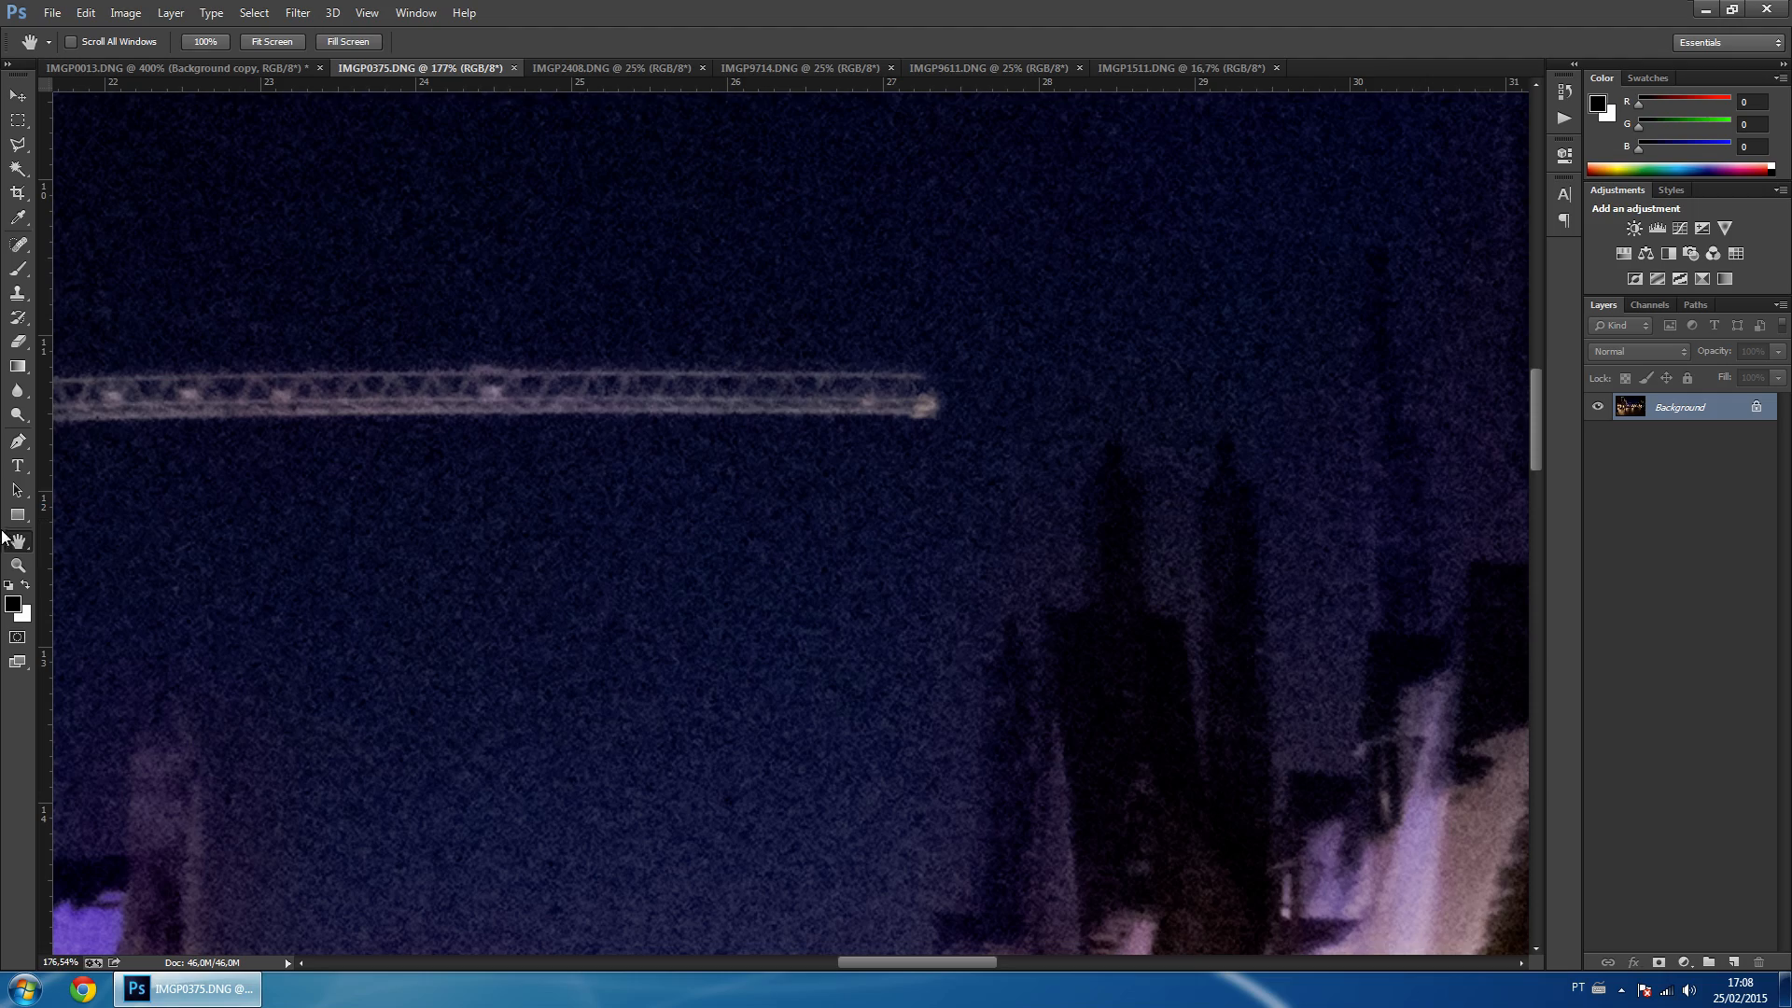
View all of IMGP0375.DNG, then enlarge the locomotive and surrounding crowd to inspect their noise.
click(18, 566)
alt+click(542, 506)
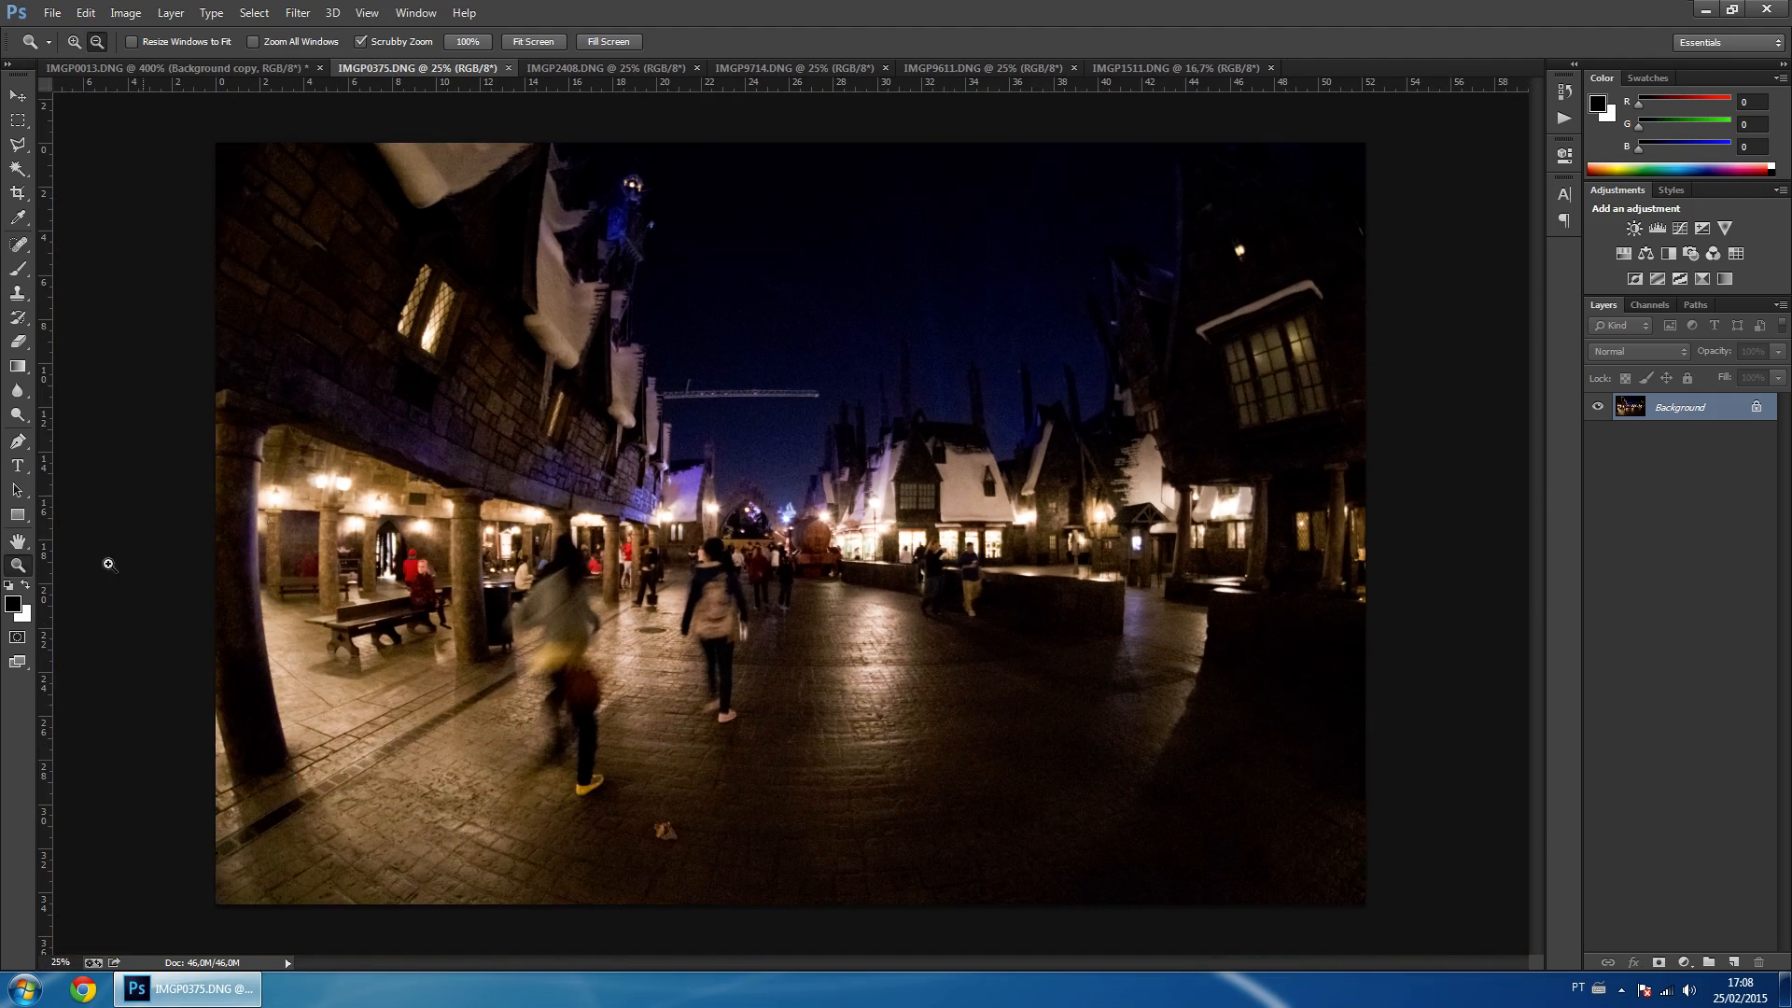
drag(809, 522, 1065, 585)
key(h)
drag(1160, 719, 1073, 492)
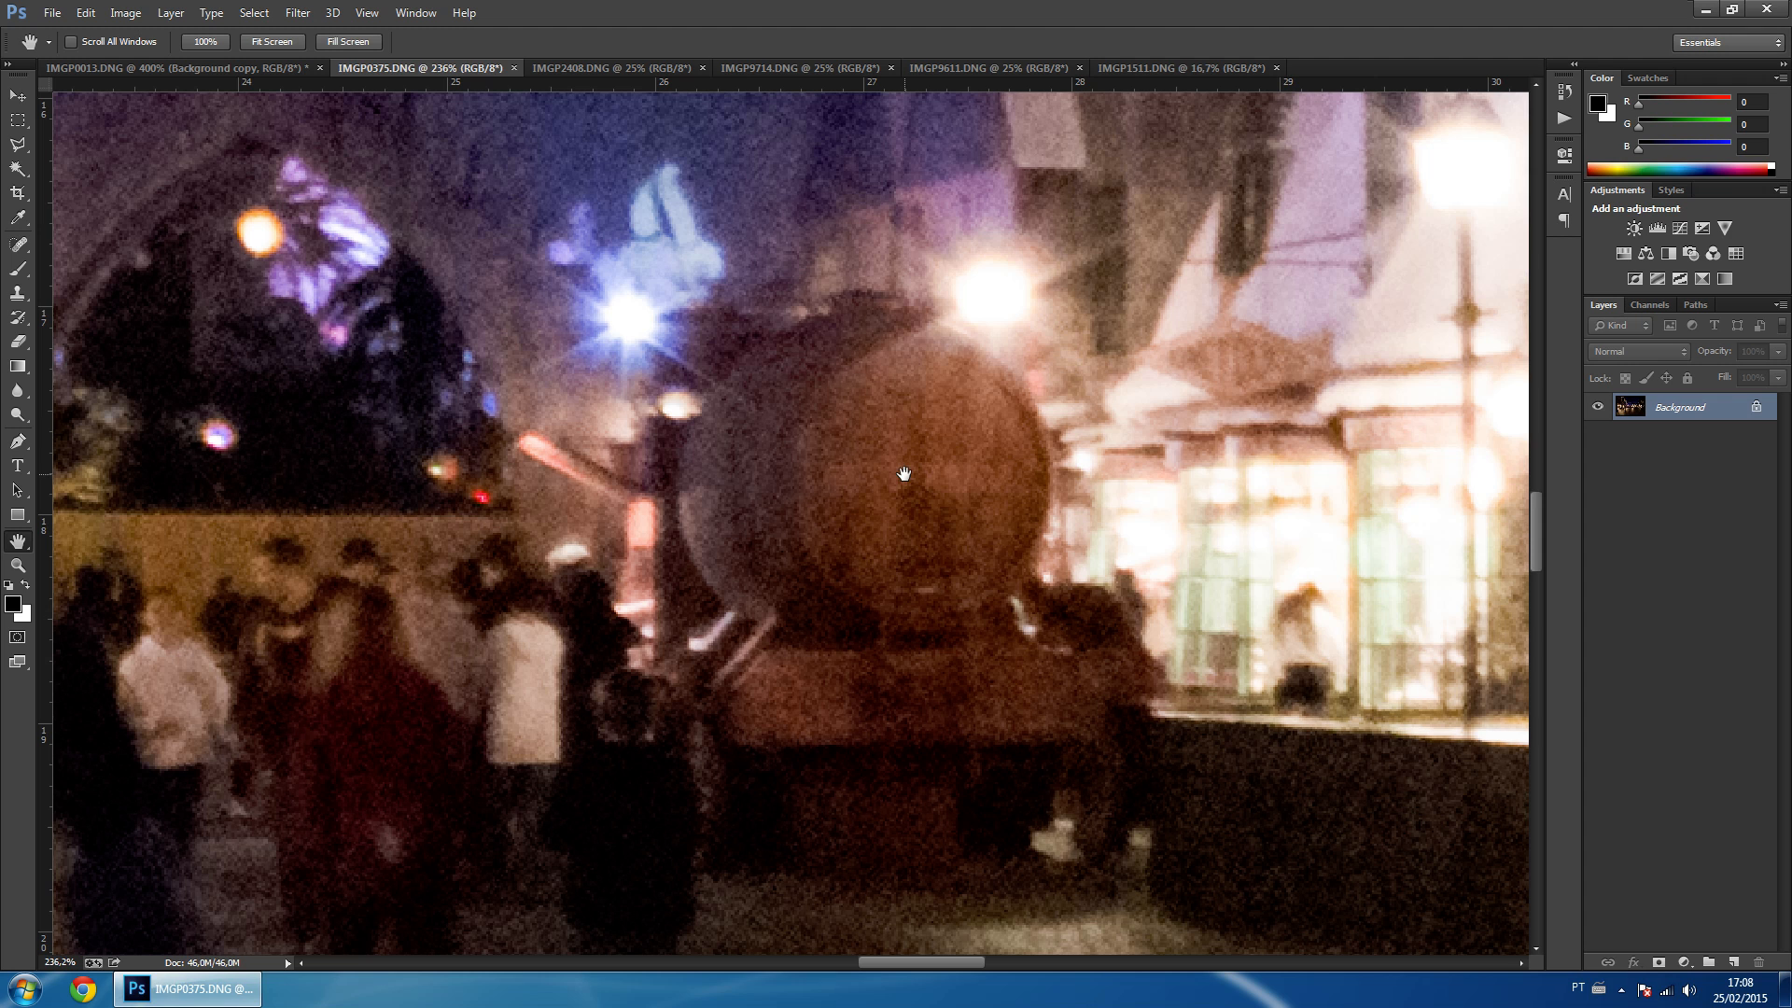
Duplicate the Background layer and apply a High Pass filter with a 3.0-pixel radius to the copy.
drag(904, 473, 890, 512)
drag(1695, 411, 1734, 962)
click(297, 14)
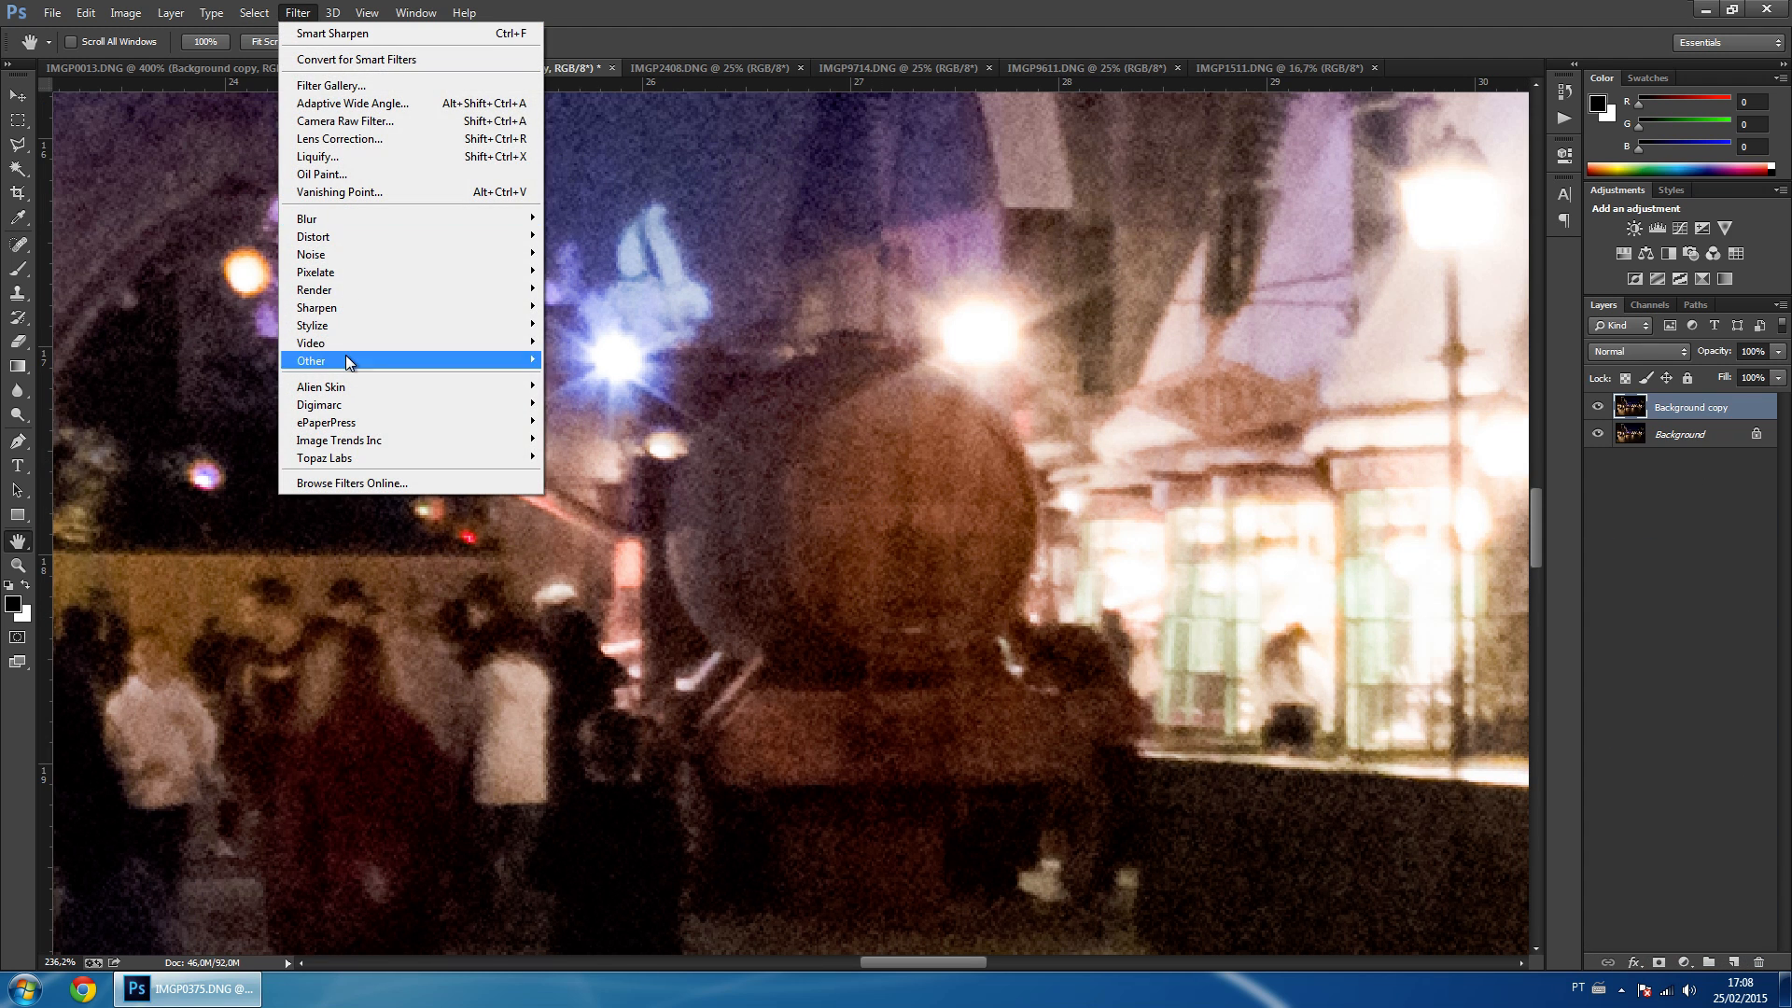
mouse_move(350, 362)
click(551, 373)
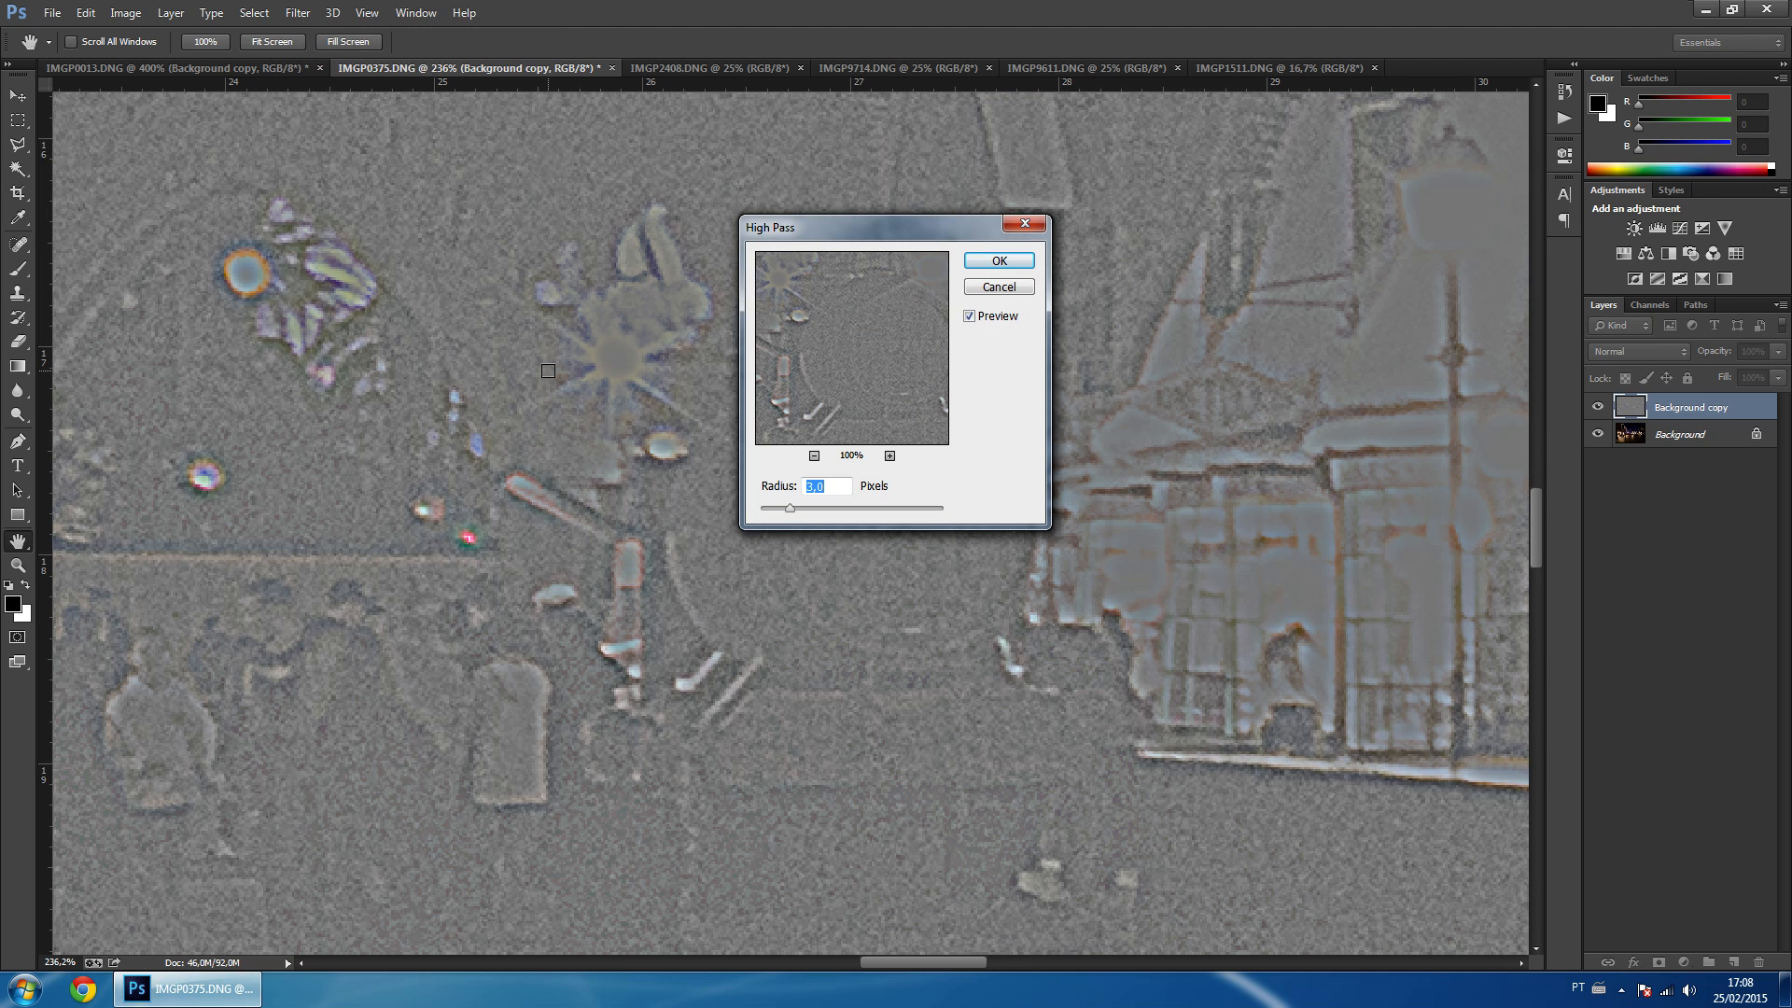
drag(849, 402, 640, 227)
drag(894, 375, 924, 260)
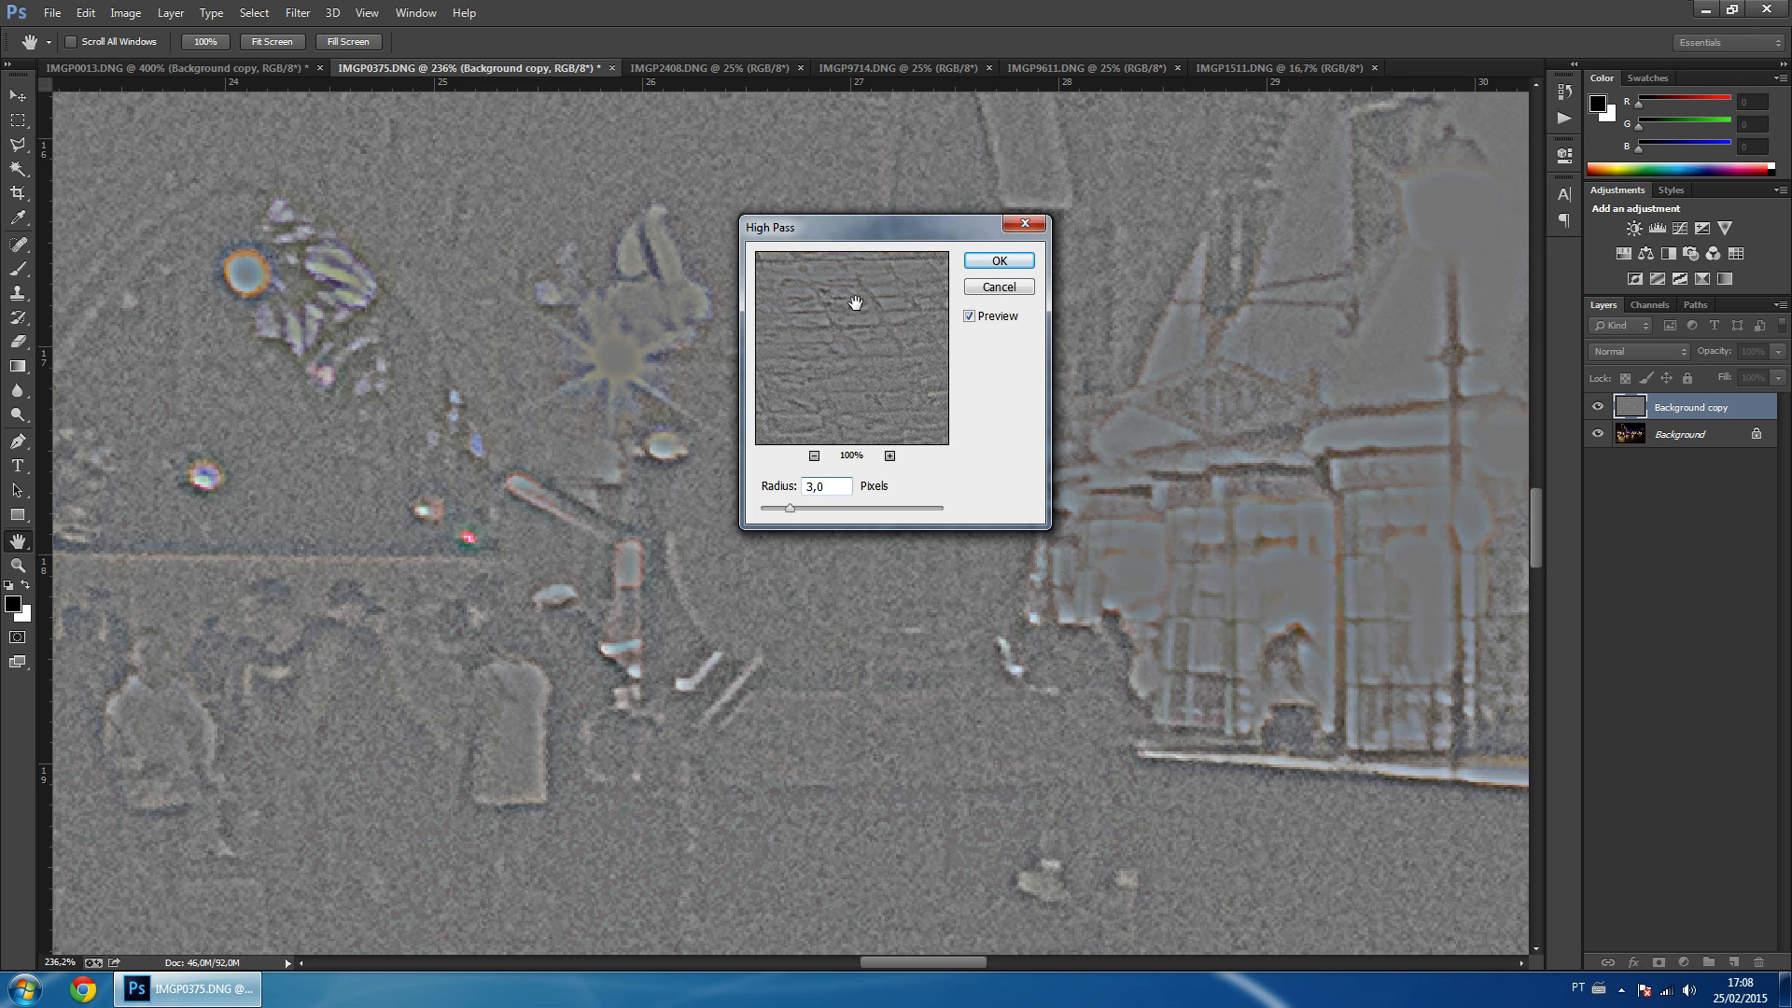
click(991, 263)
Desaturate the high-pass copy, open Topaz DeNoise on it and reset the noise-reduction settings.
key(ctrl+shift+u)
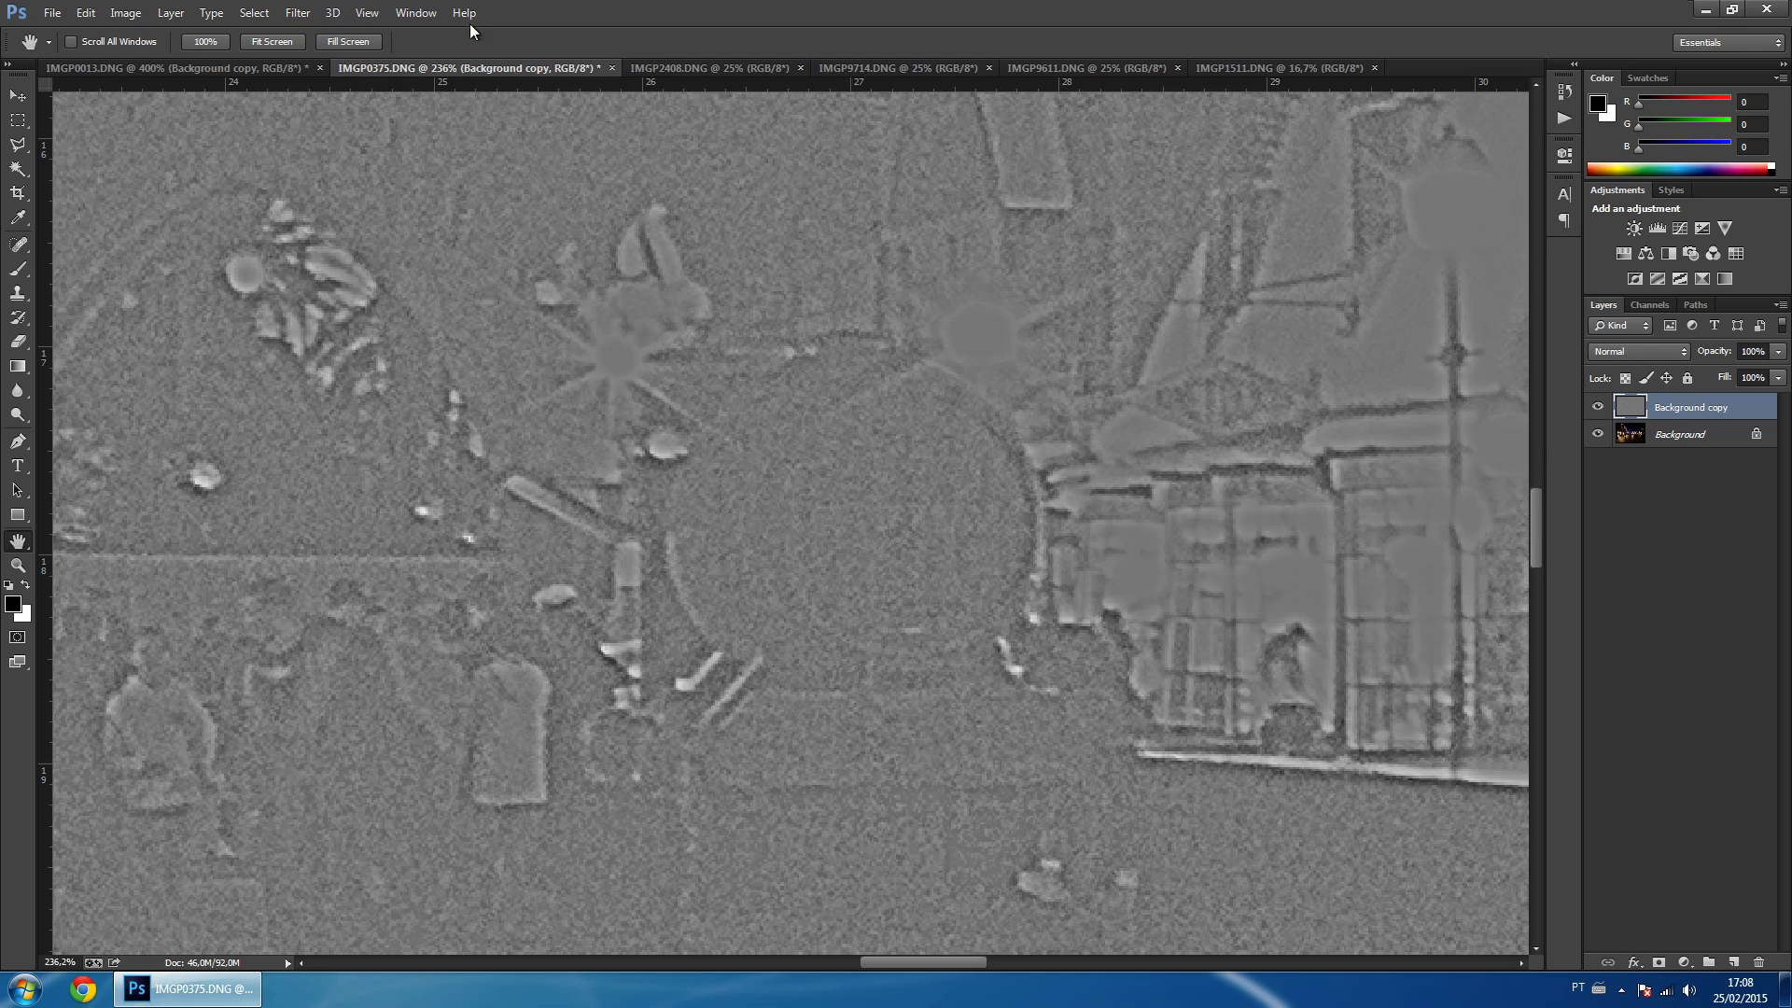
click(294, 15)
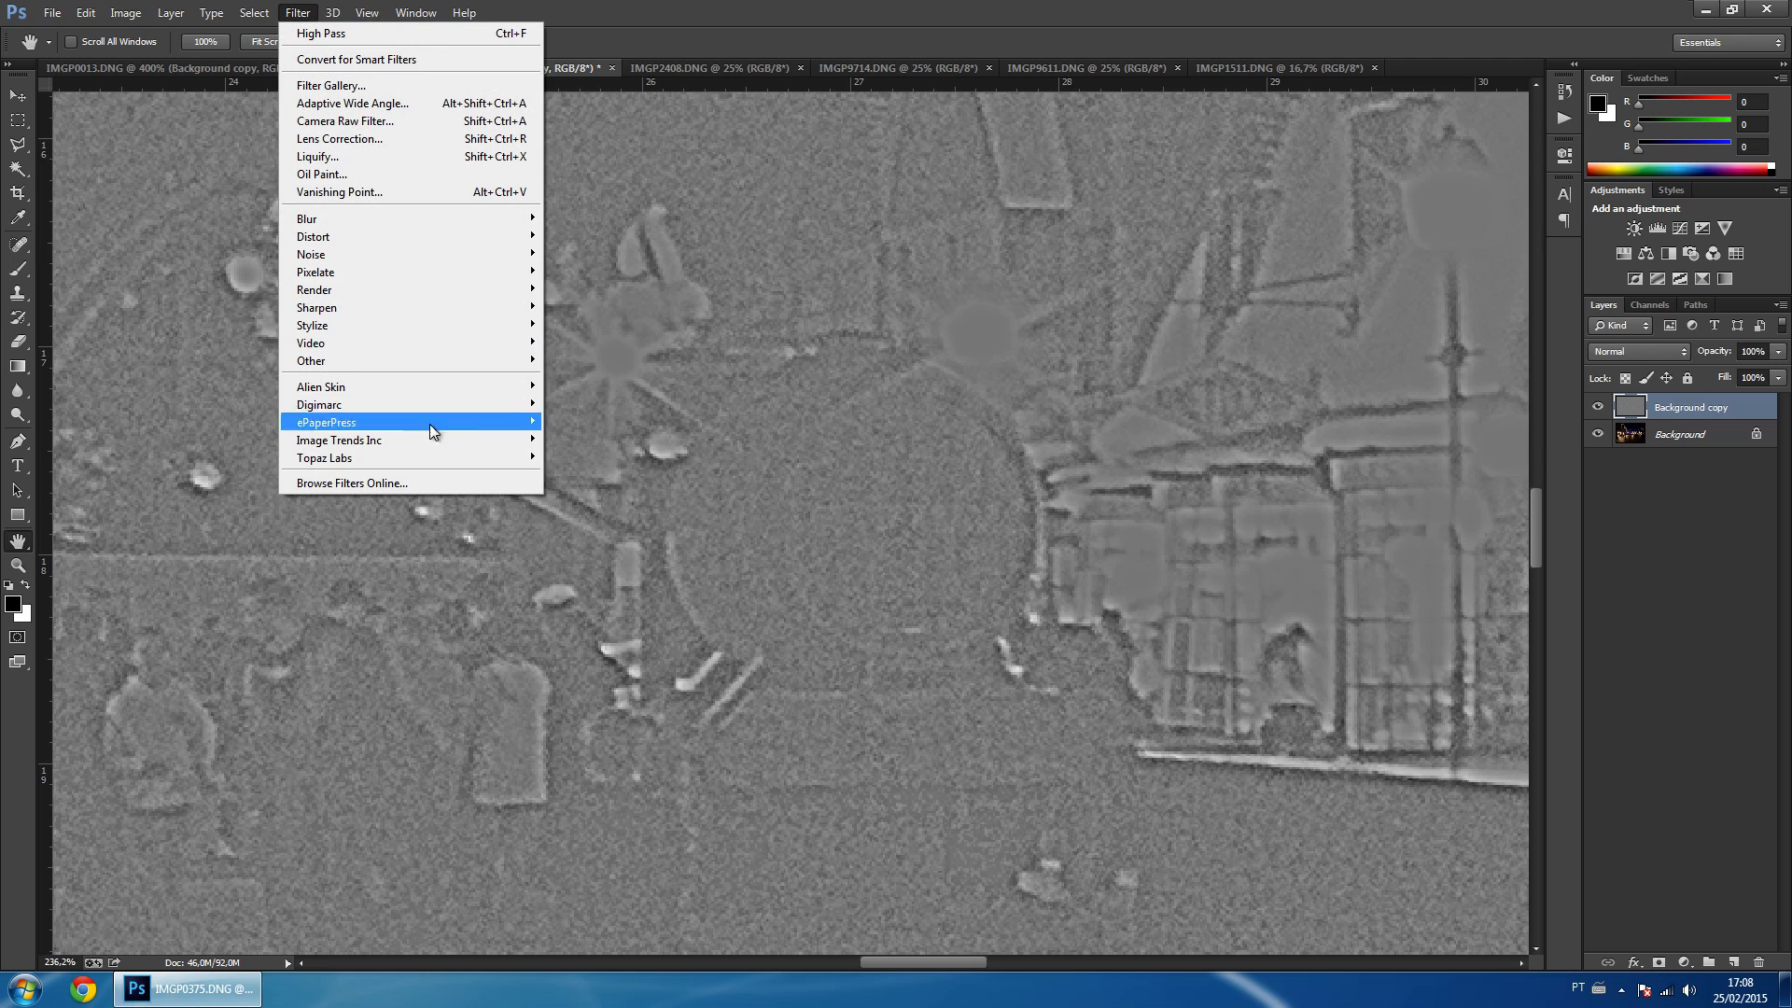
mouse_move(318, 459)
click(586, 476)
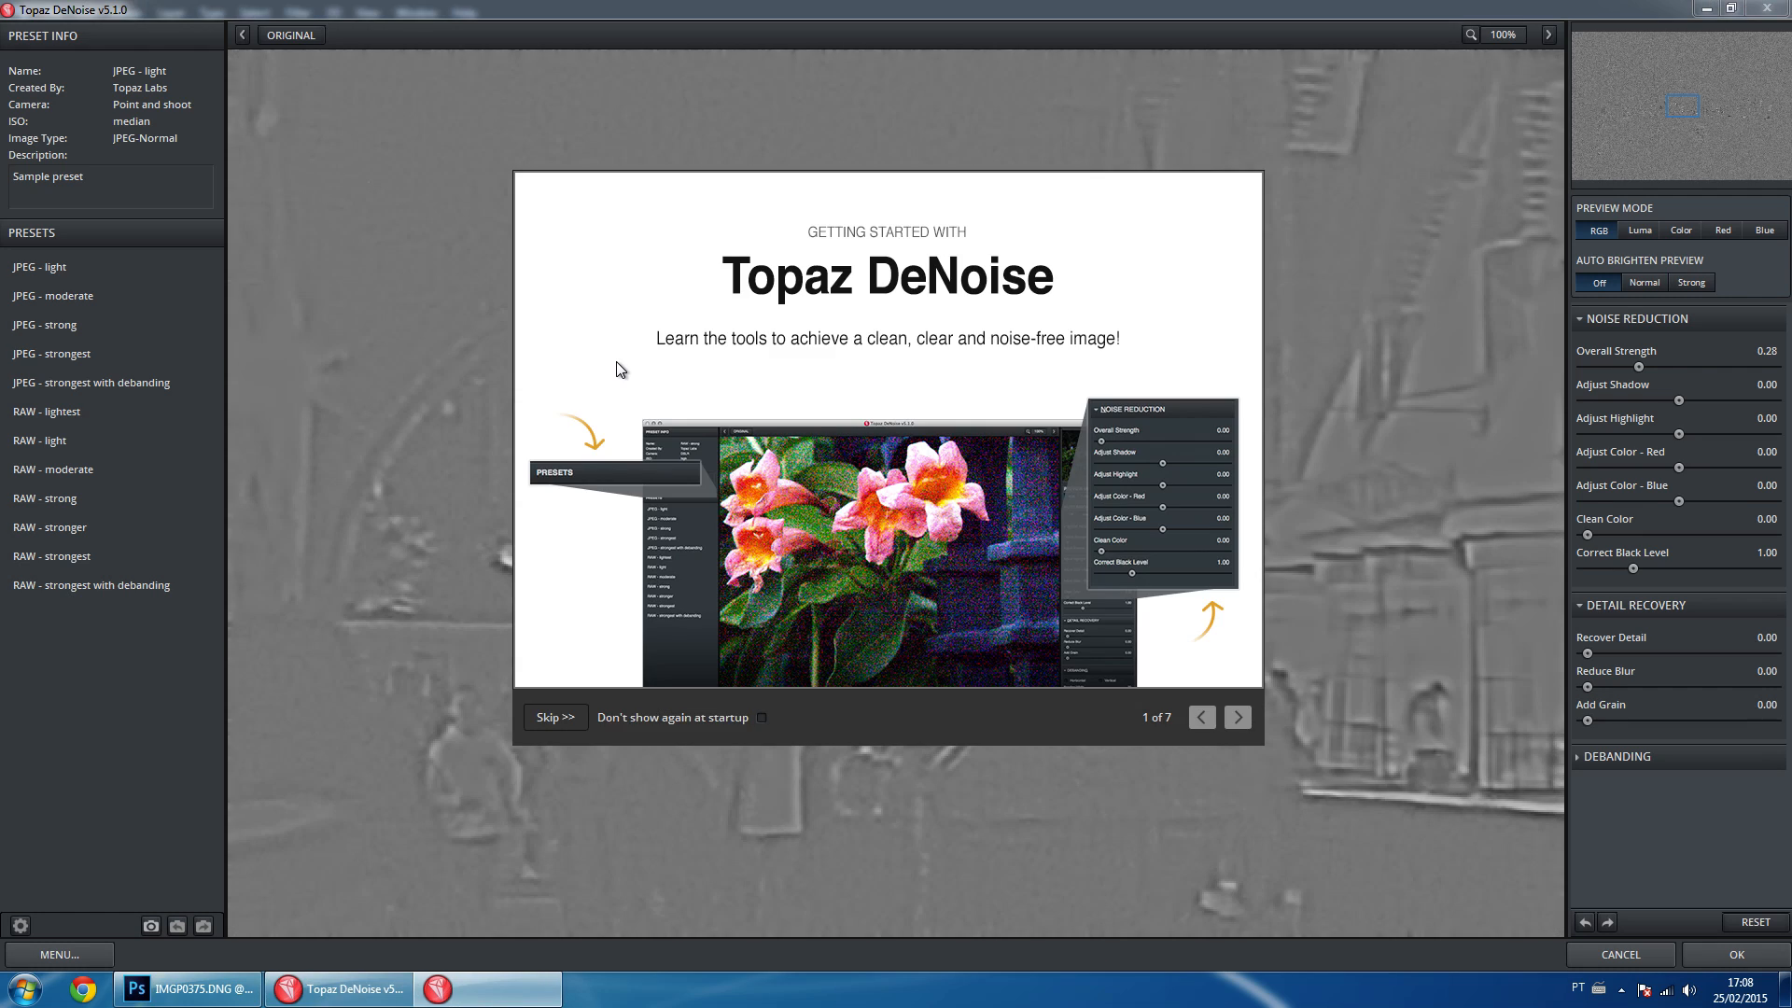
click(554, 714)
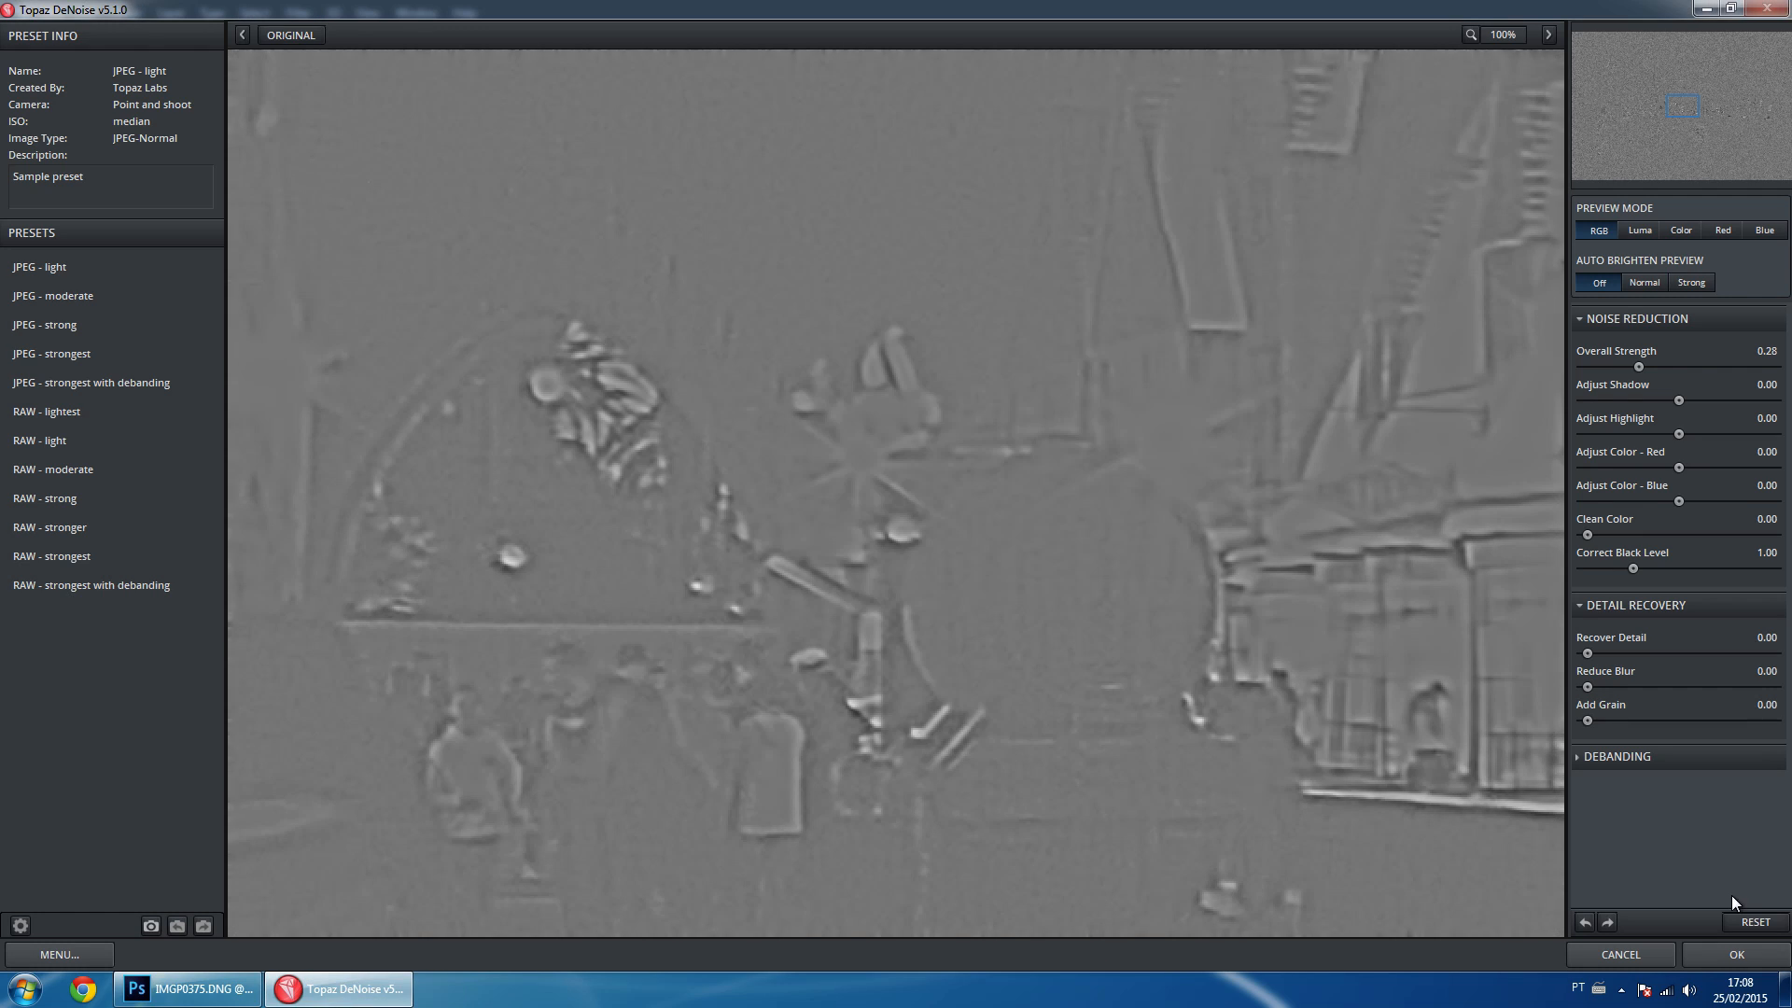
click(1753, 921)
Set Overall Strength to 0.31 and the Auto Brighten Preview to Strong.
drag(1064, 260, 994, 584)
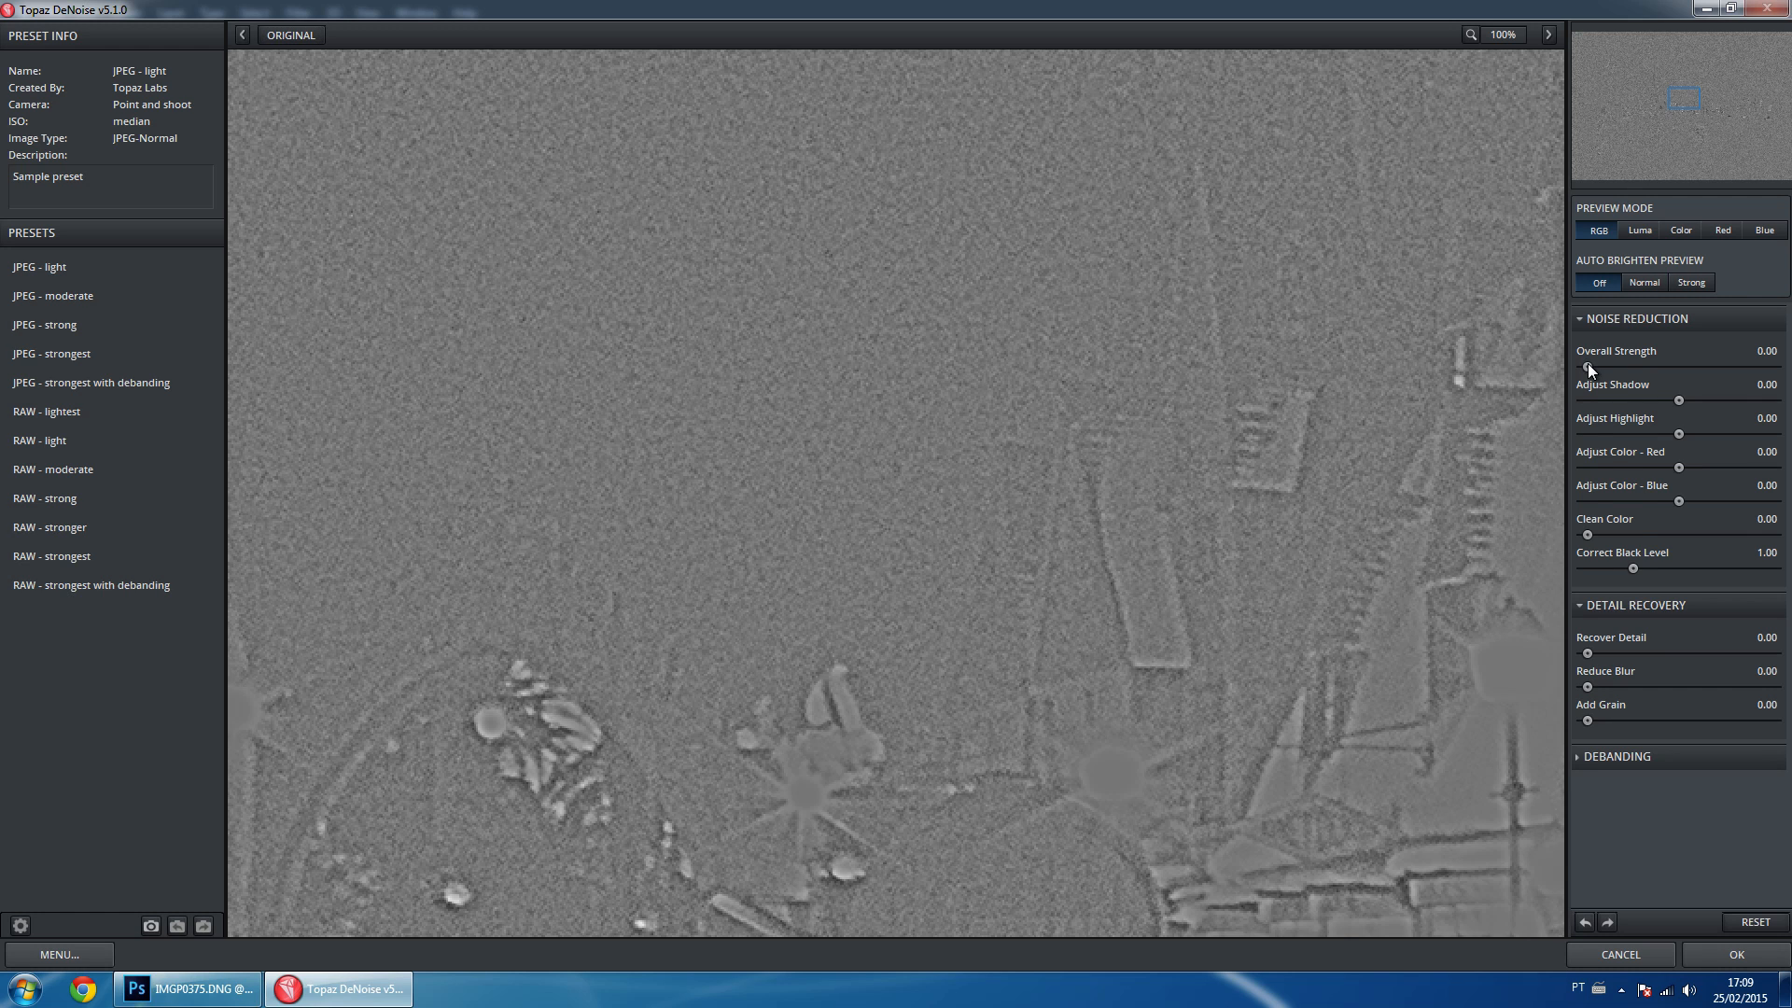
drag(1630, 371, 1649, 364)
click(1692, 282)
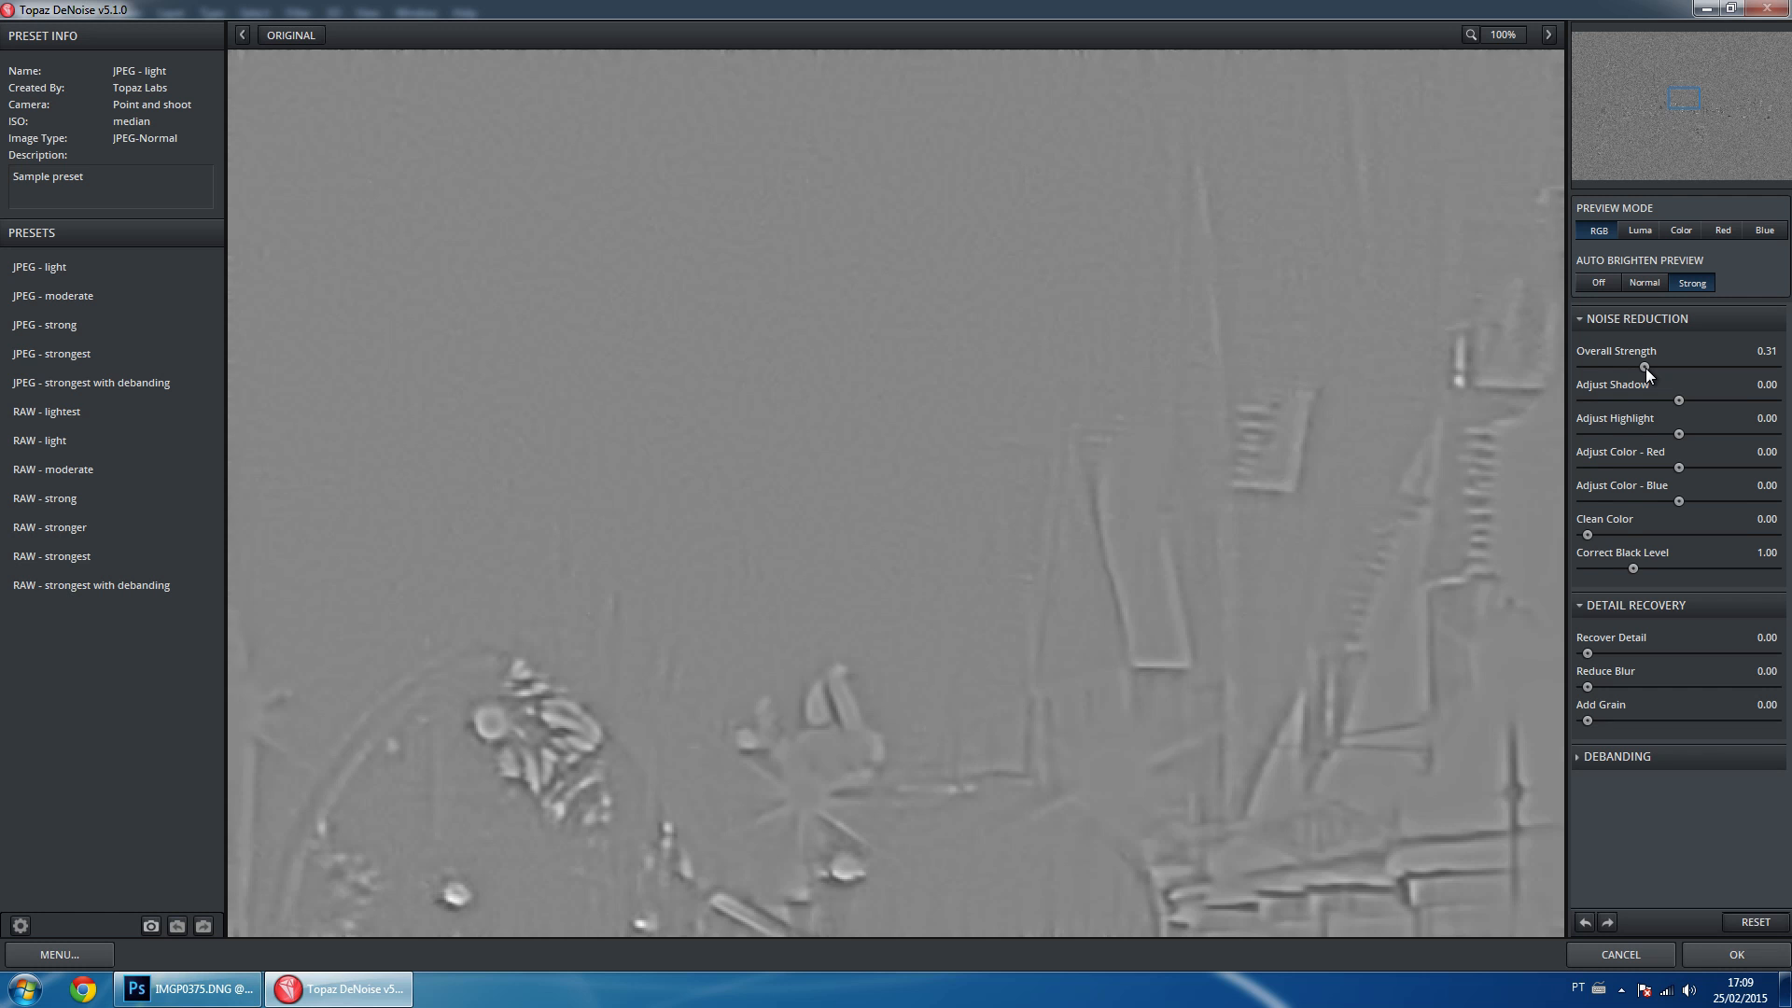
drag(1279, 598, 1053, 72)
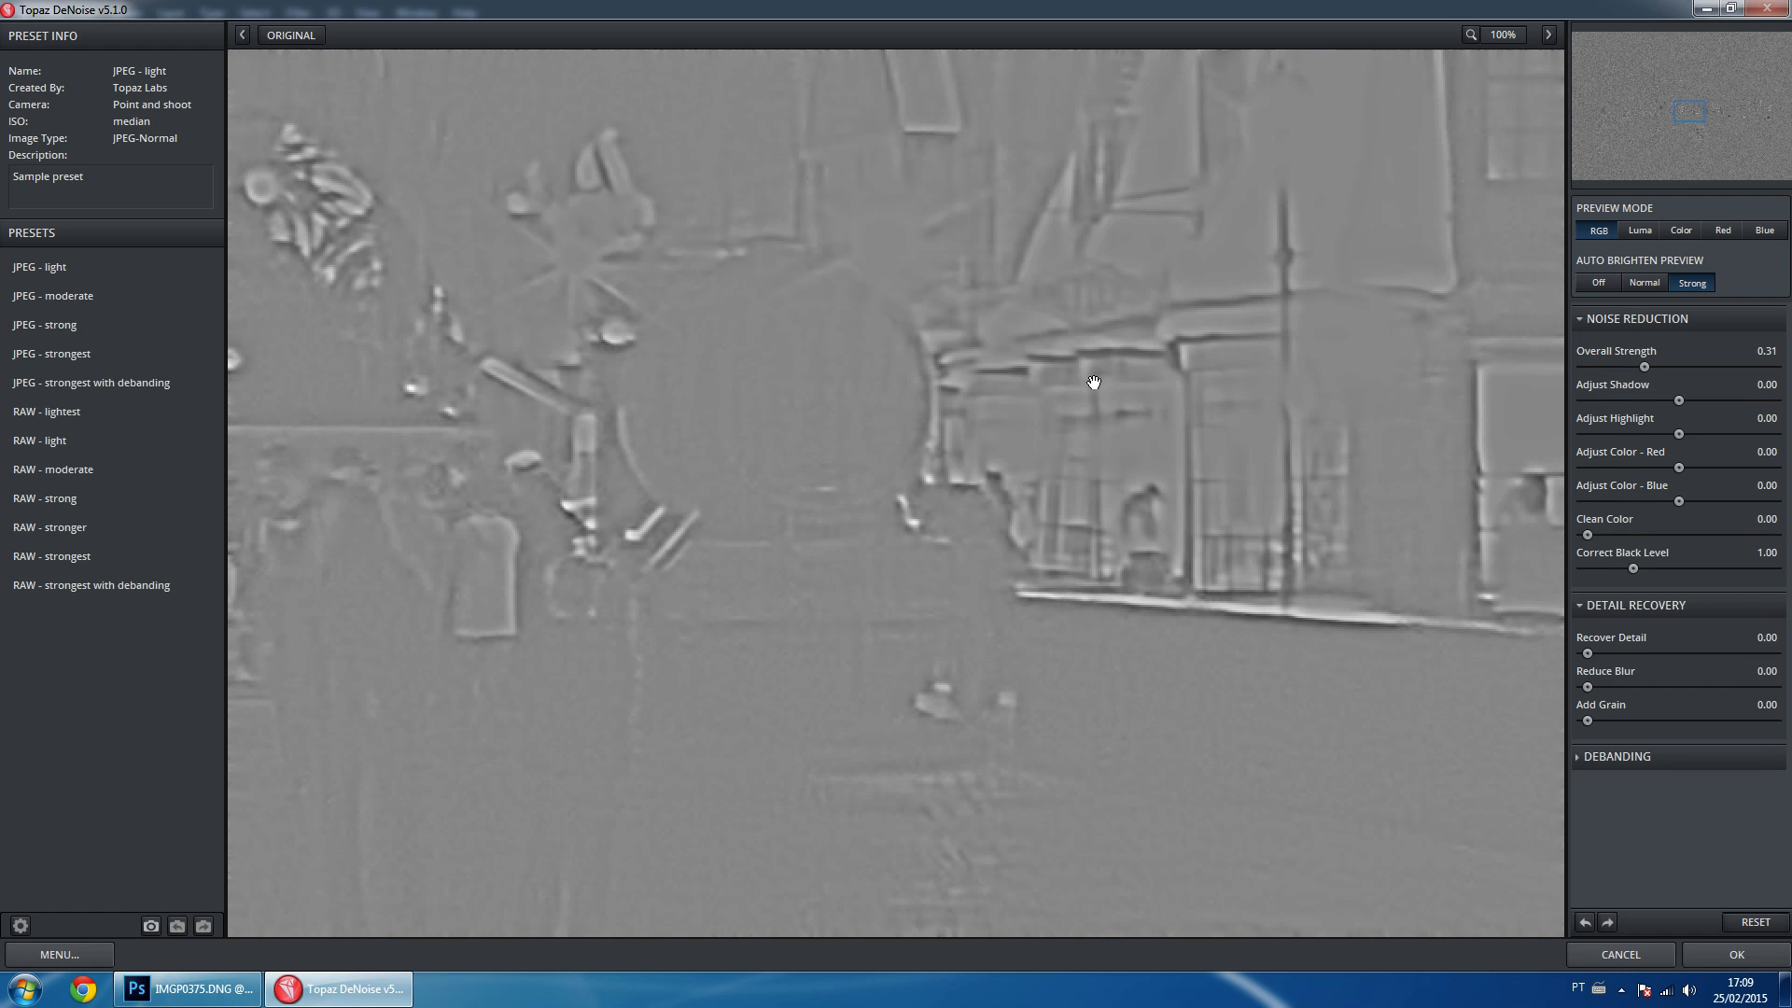
Check the blur reduction at 300%, set Overall Strength to 0.32 and Reduce Blur to 0.52, and apply the denoising.
drag(1588, 687, 1668, 695)
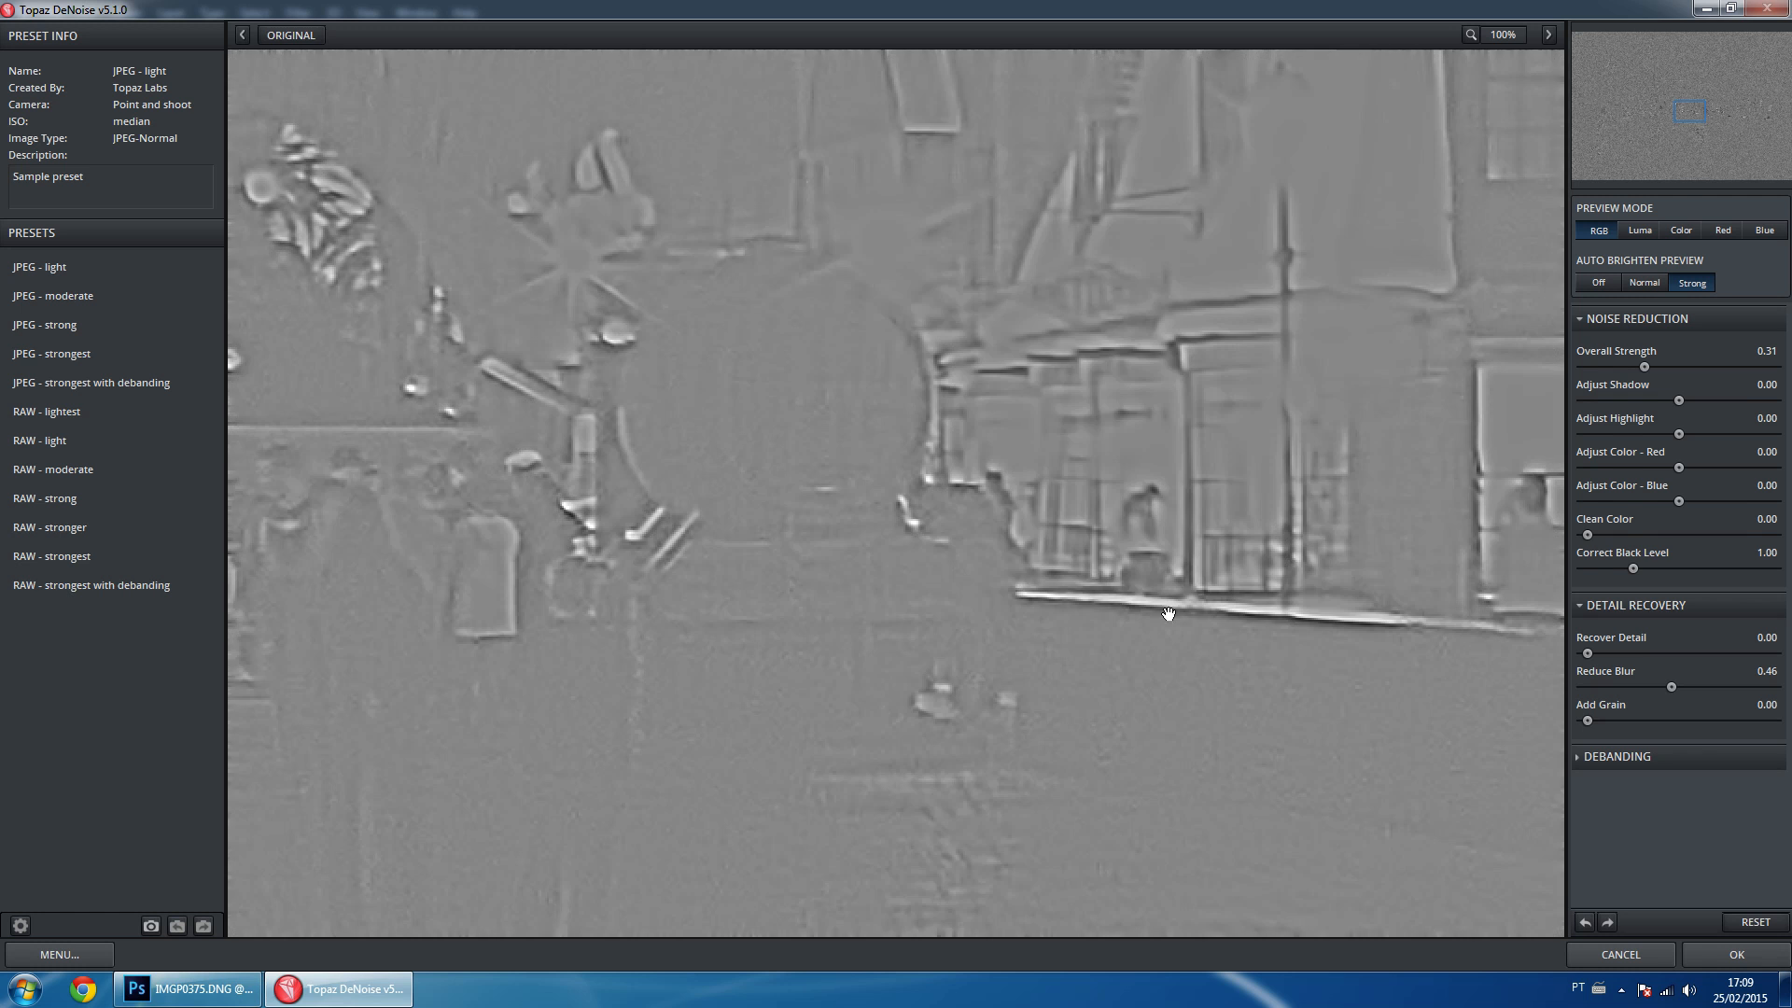
click(1498, 35)
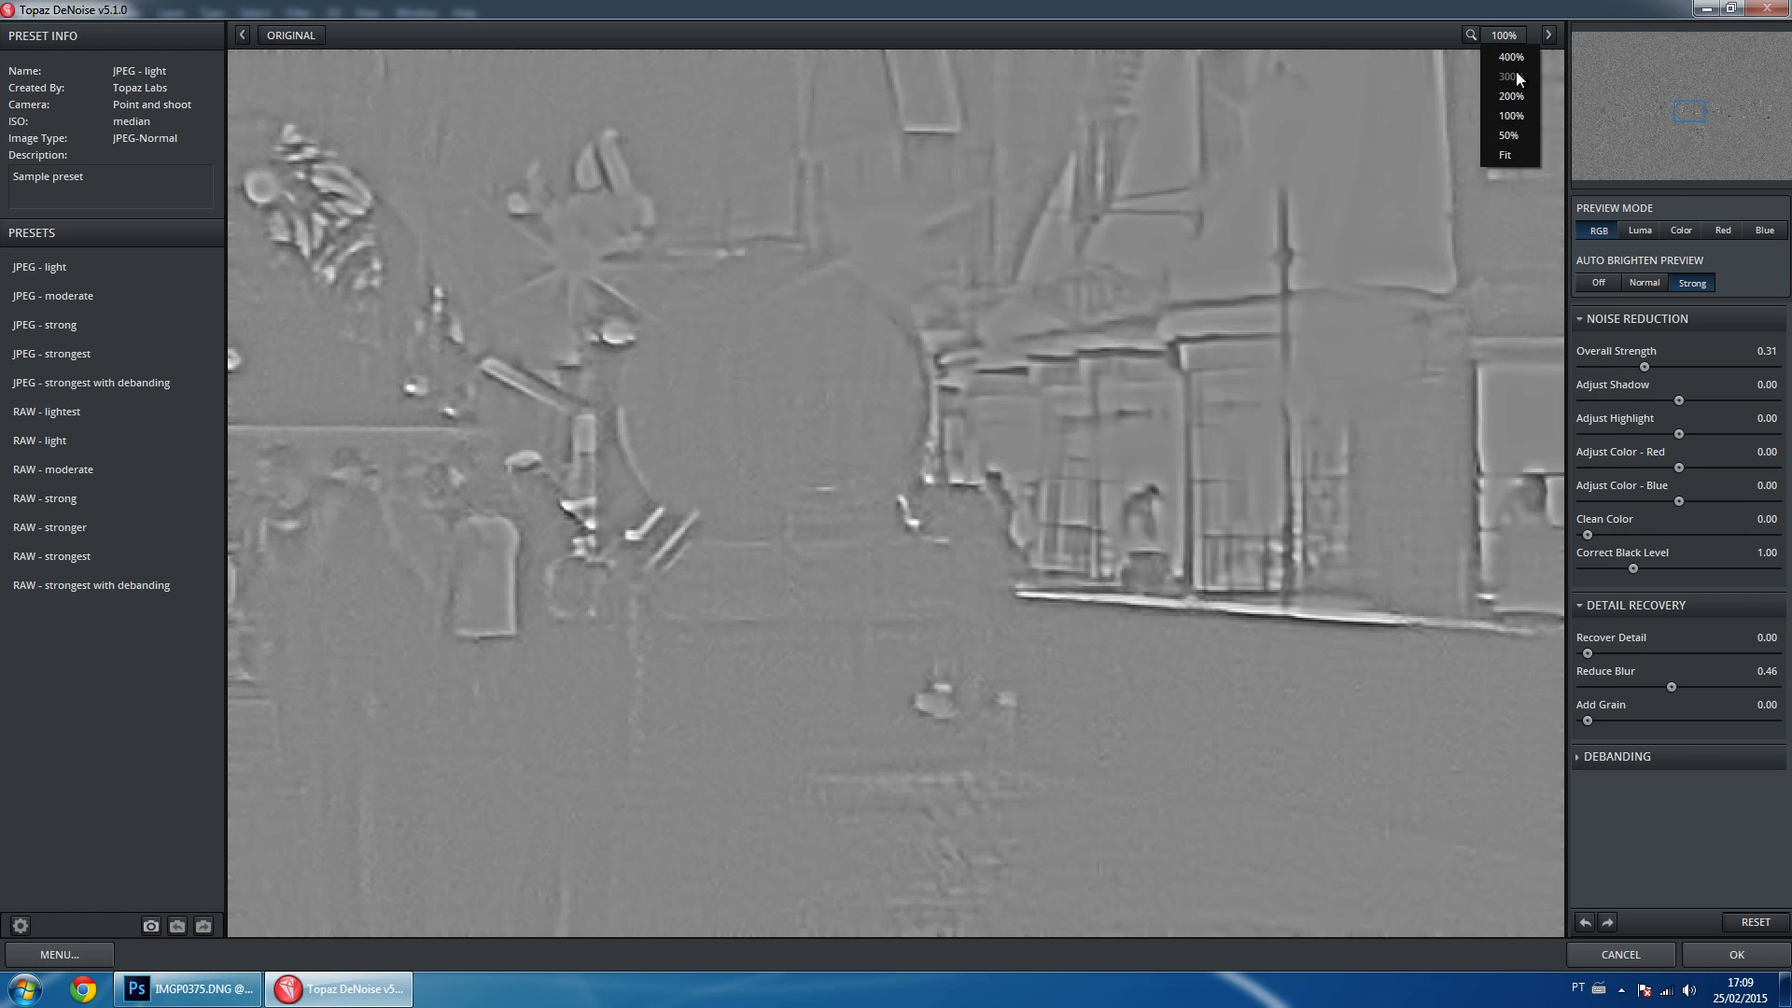
click(1516, 77)
drag(1667, 687, 1581, 686)
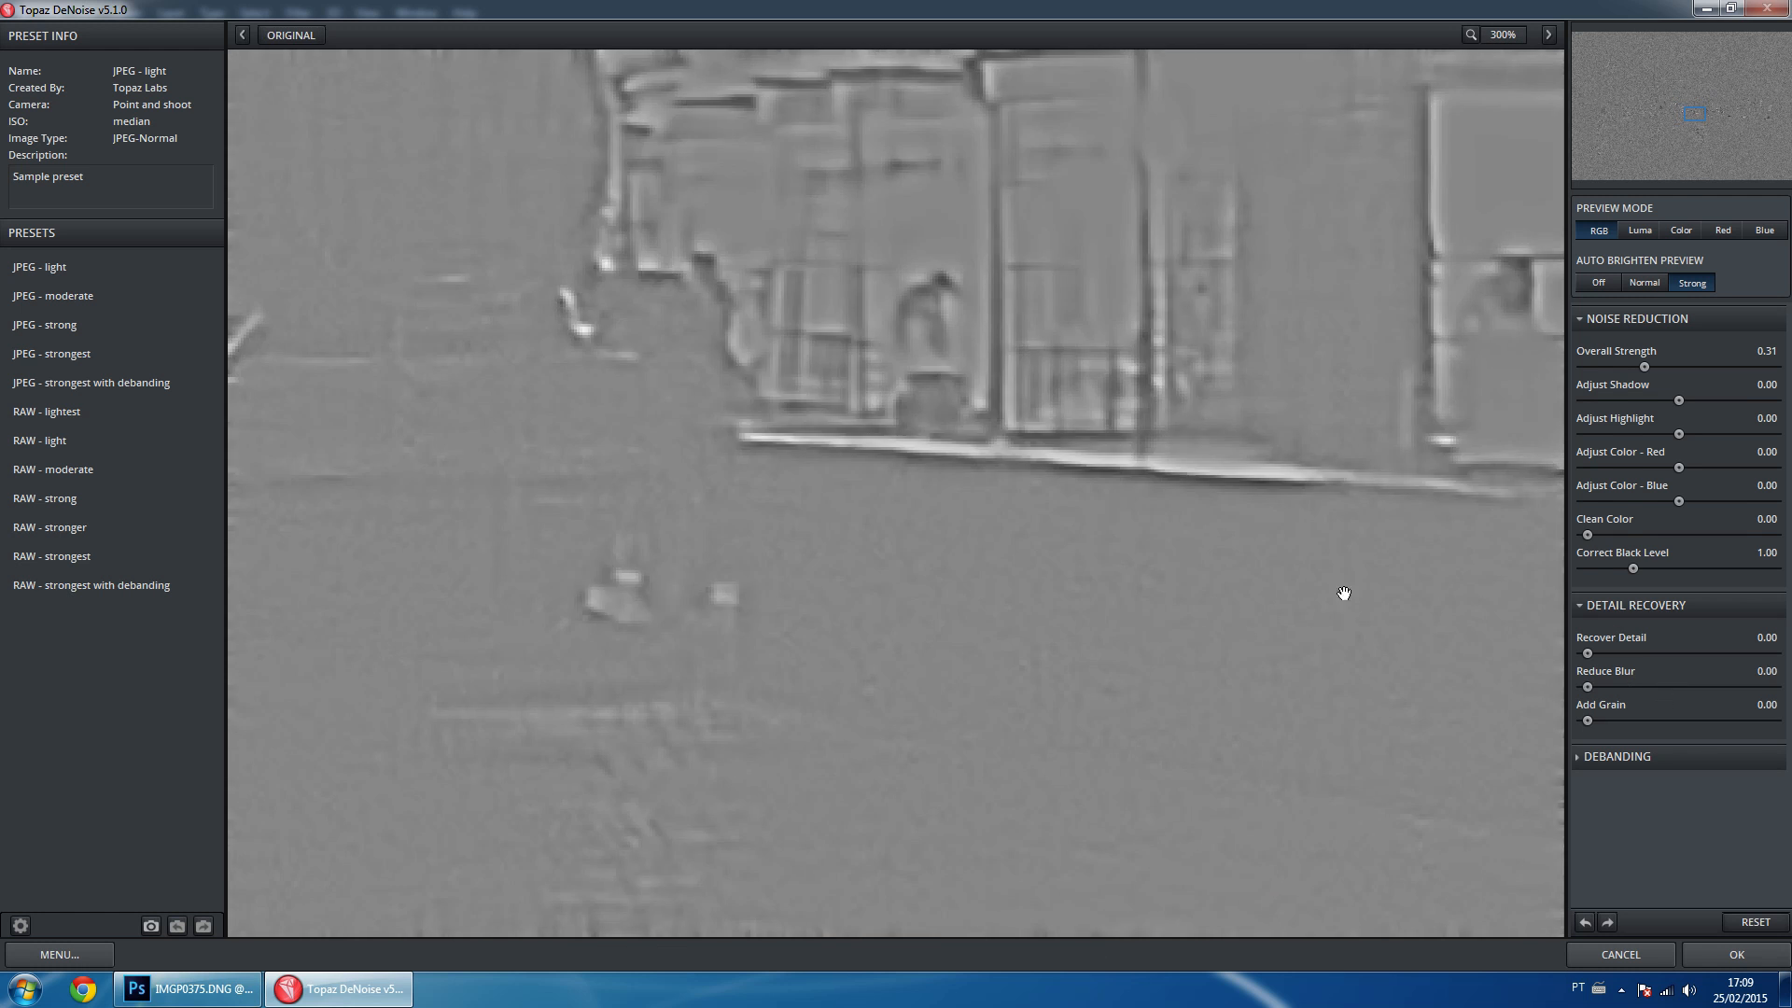
click(1677, 692)
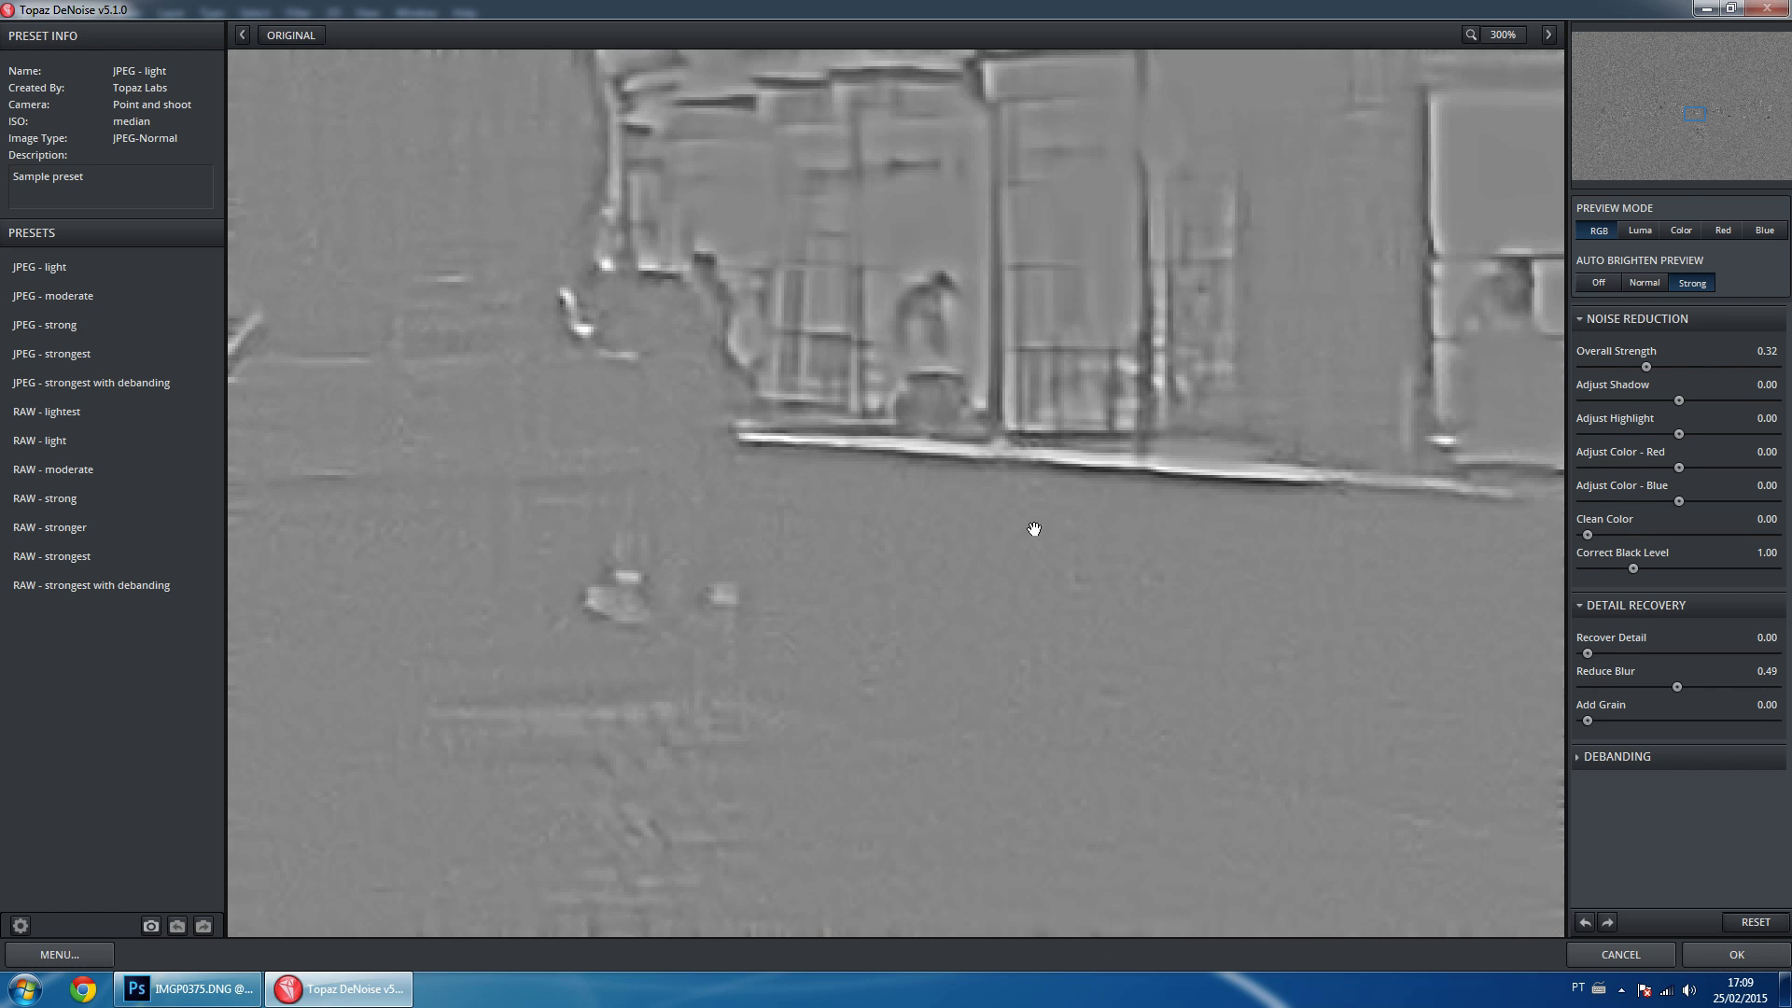
drag(1032, 531, 1023, 610)
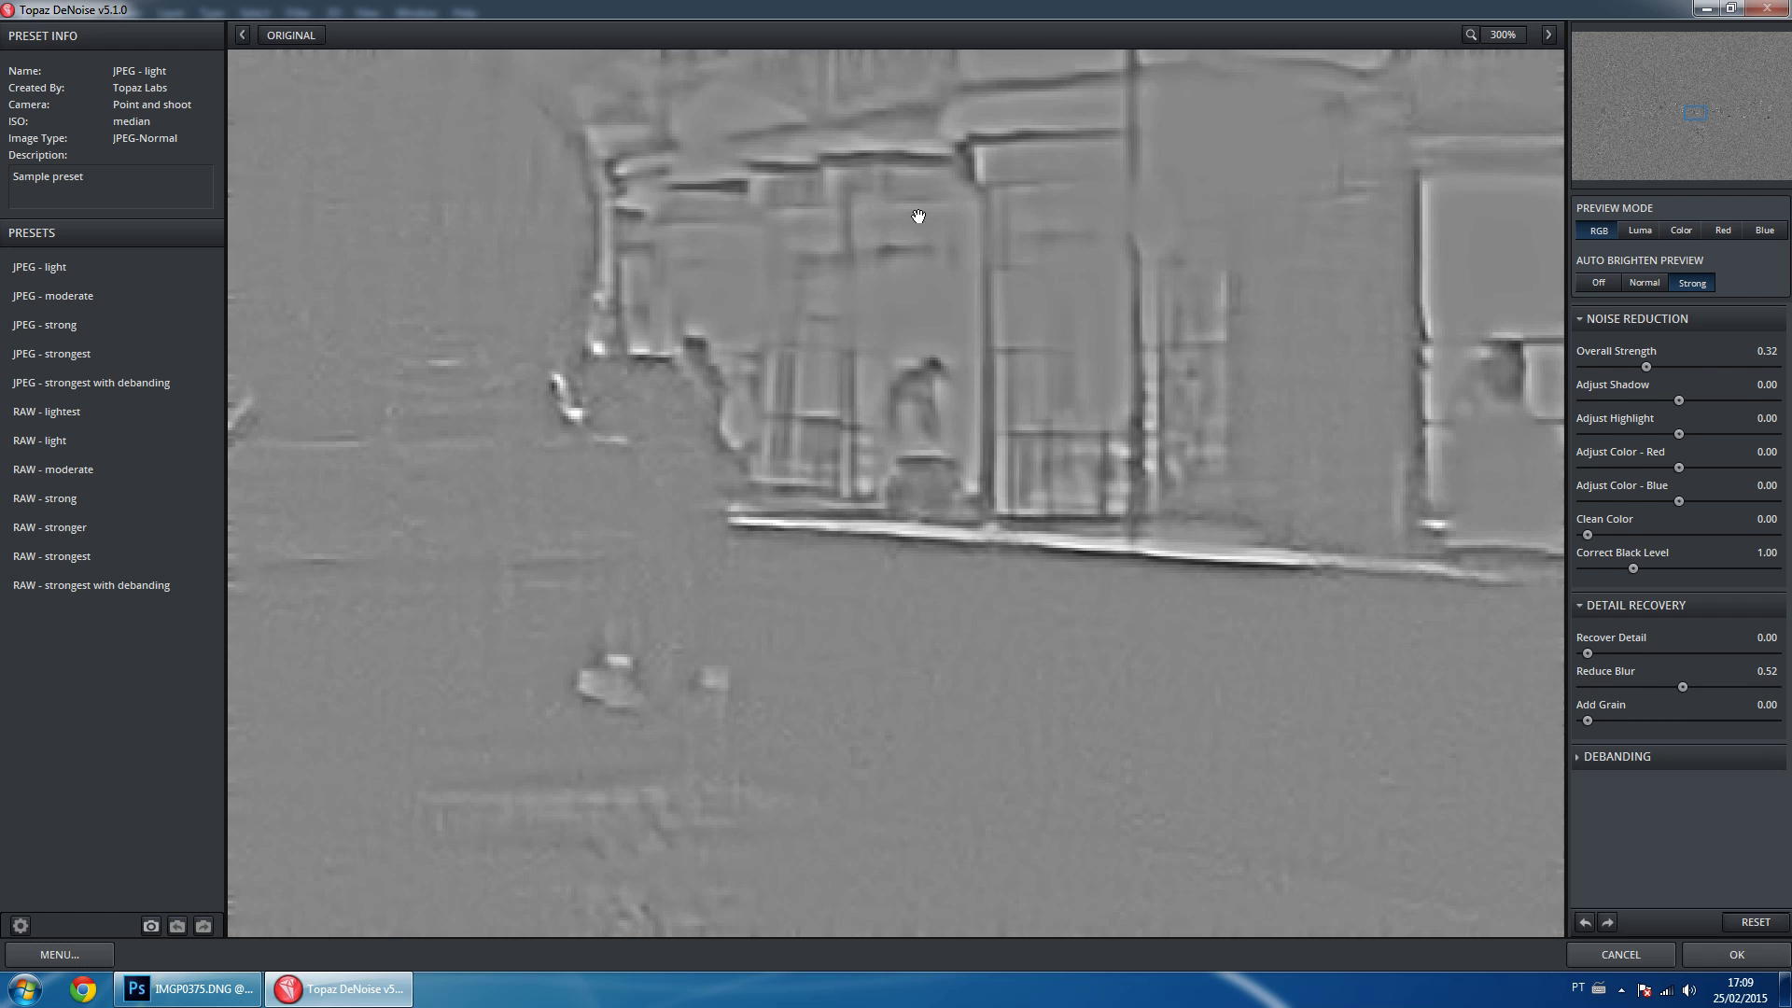
click(1699, 944)
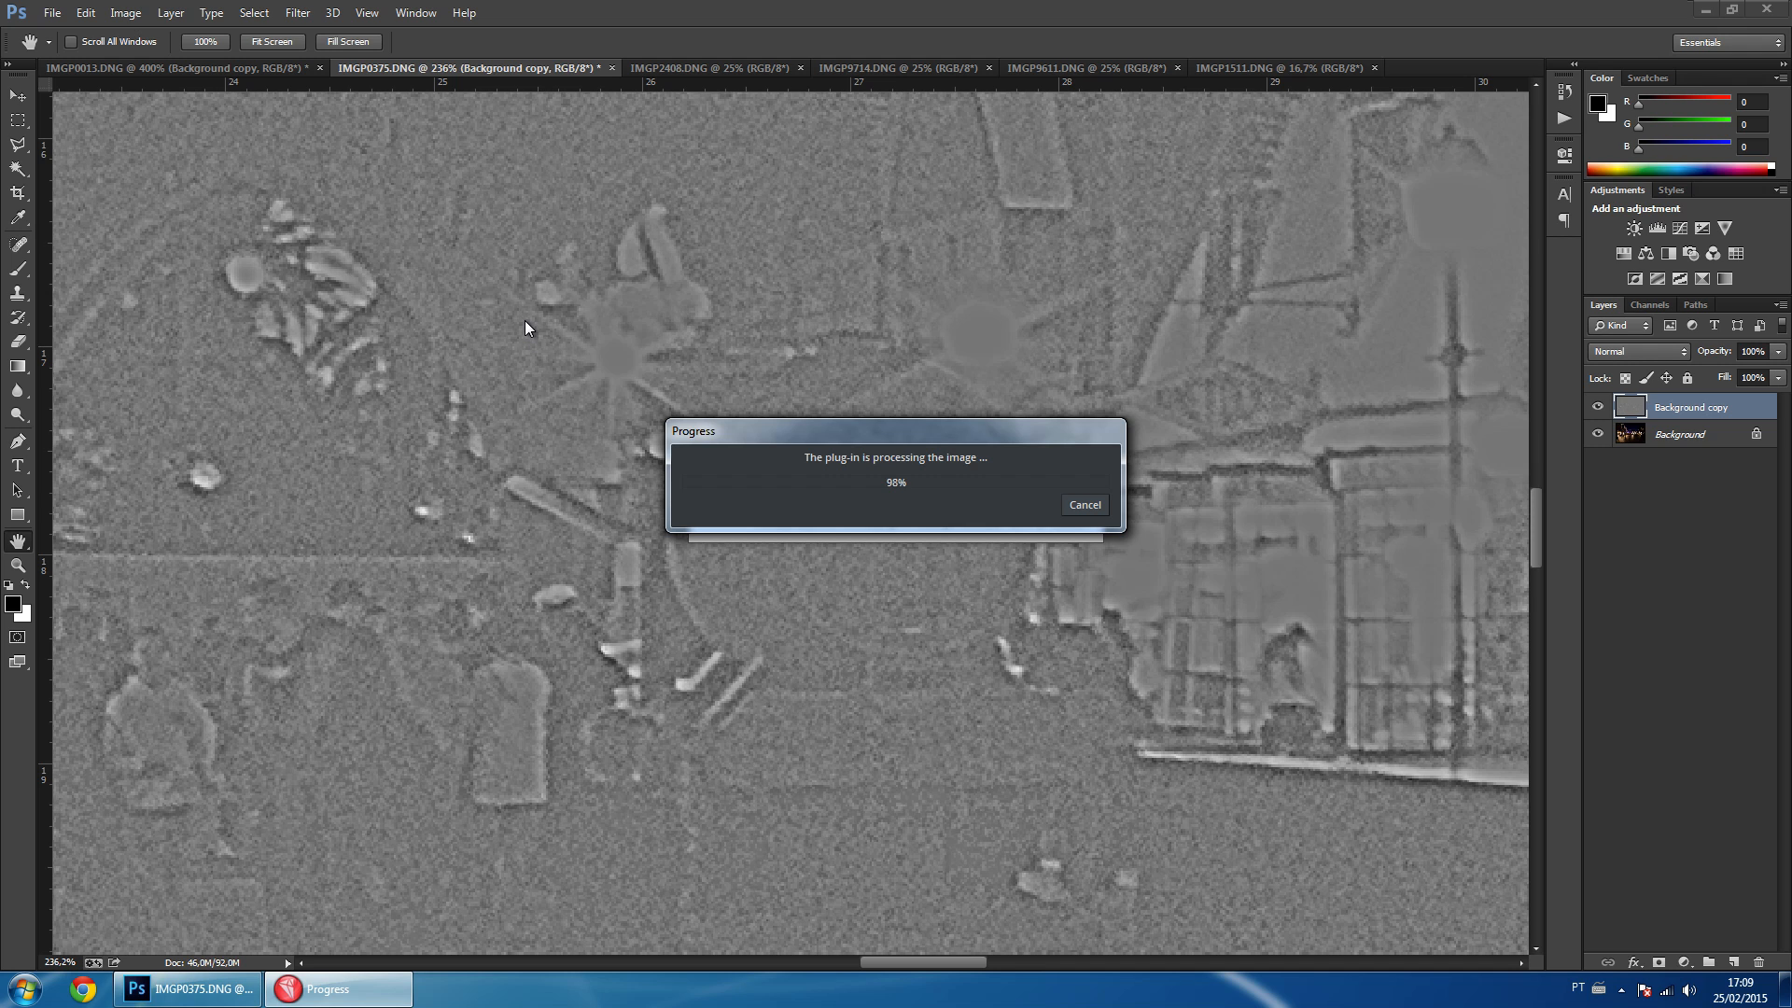
Sharpen the denoised high-pass layer using Unsharp Mask with an amount of 44% and a radius of 10.7 pixels.
click(300, 13)
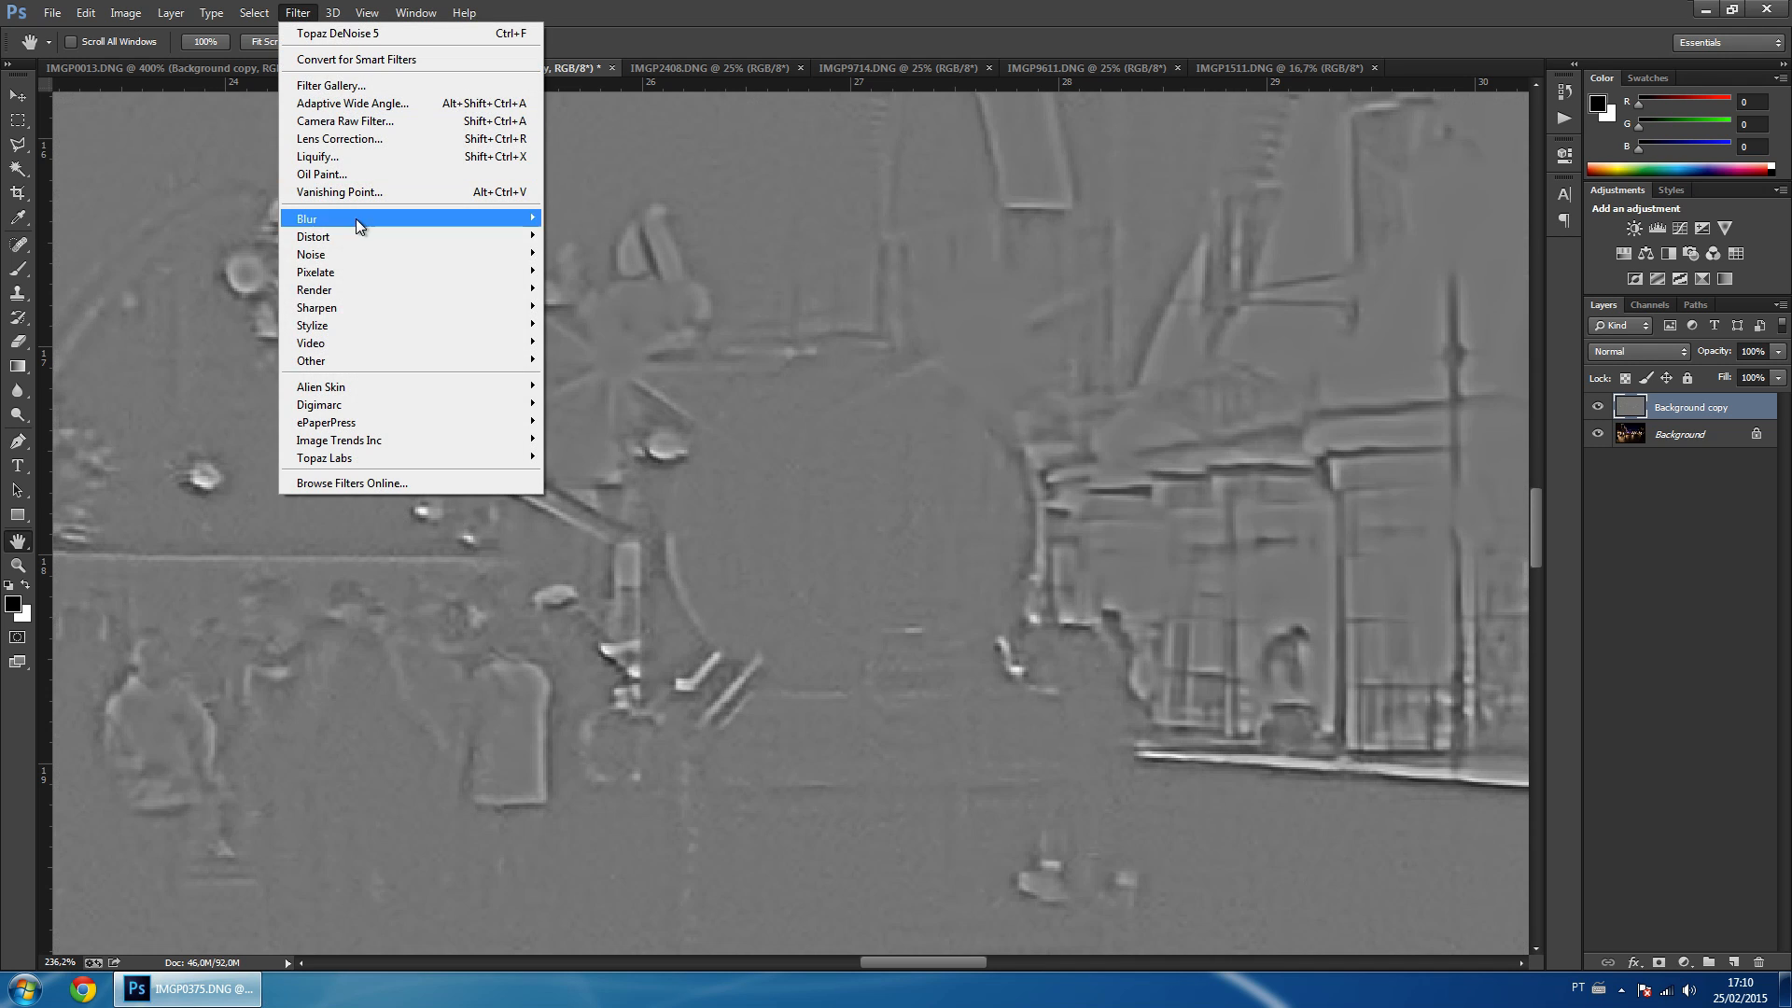
mouse_move(349, 306)
click(595, 395)
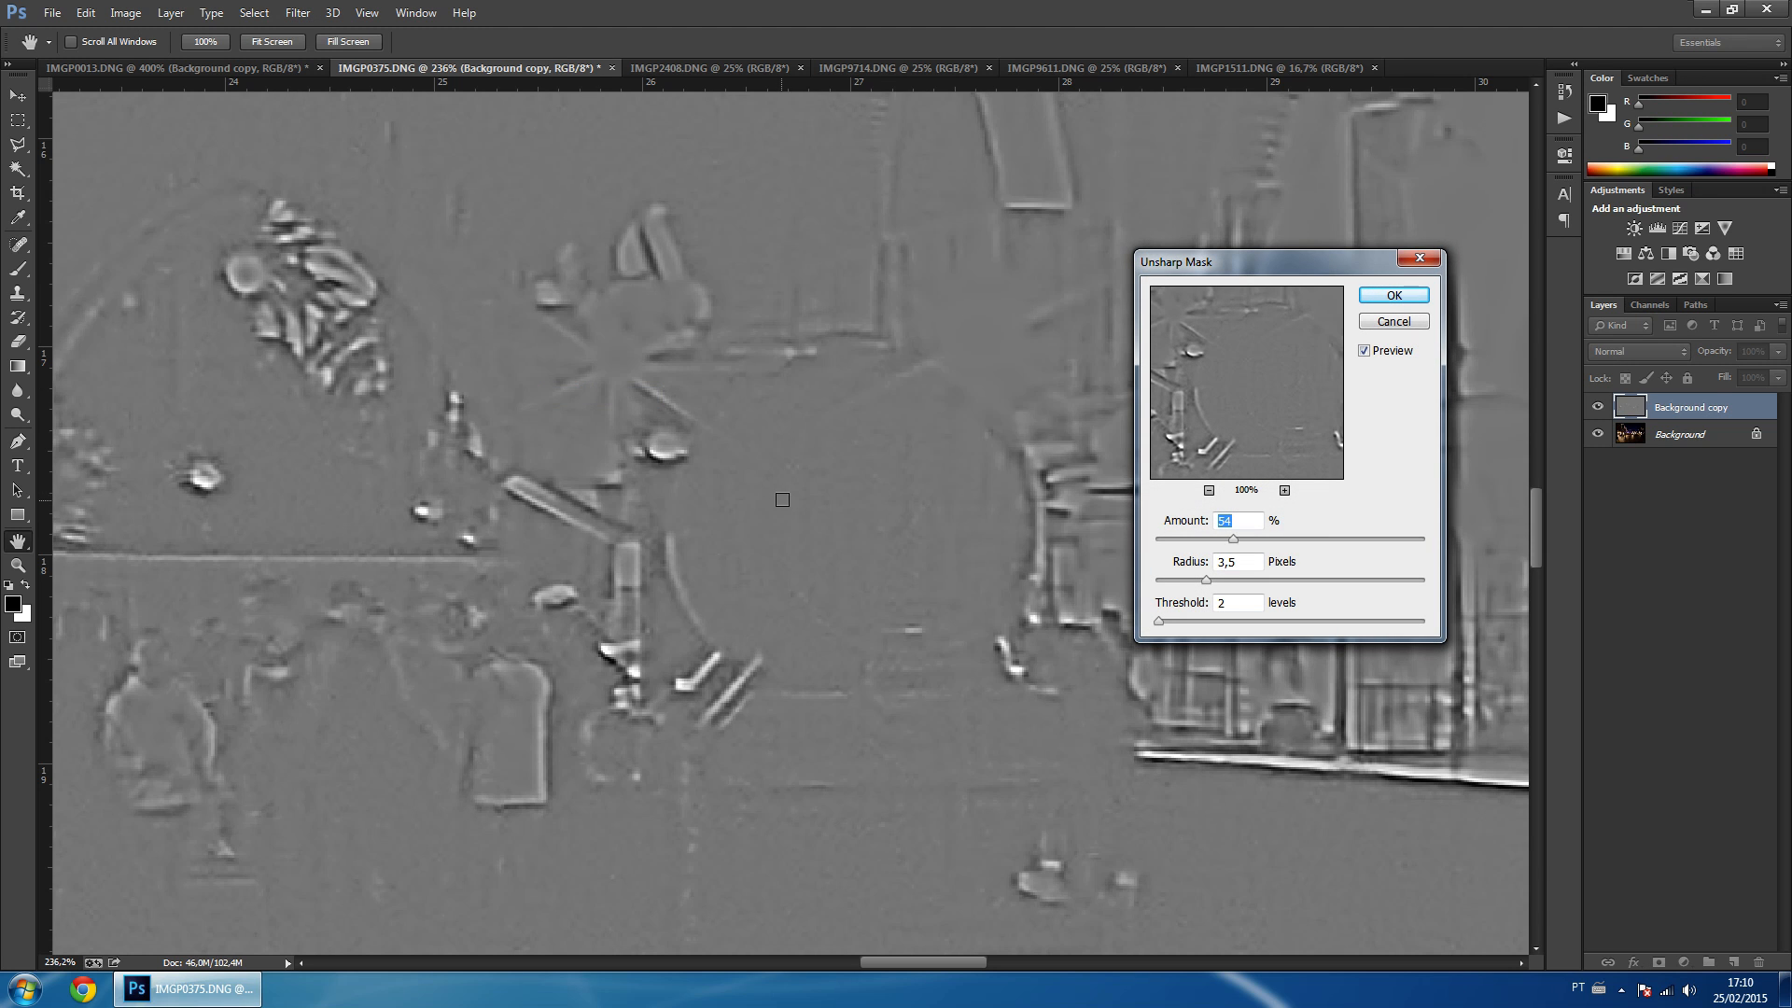
mouse_move(1206, 580)
mouse_down()
mouse_move(1165, 579)
mouse_move(1241, 546)
mouse_move(1110, 545)
mouse_move(1239, 581)
mouse_up()
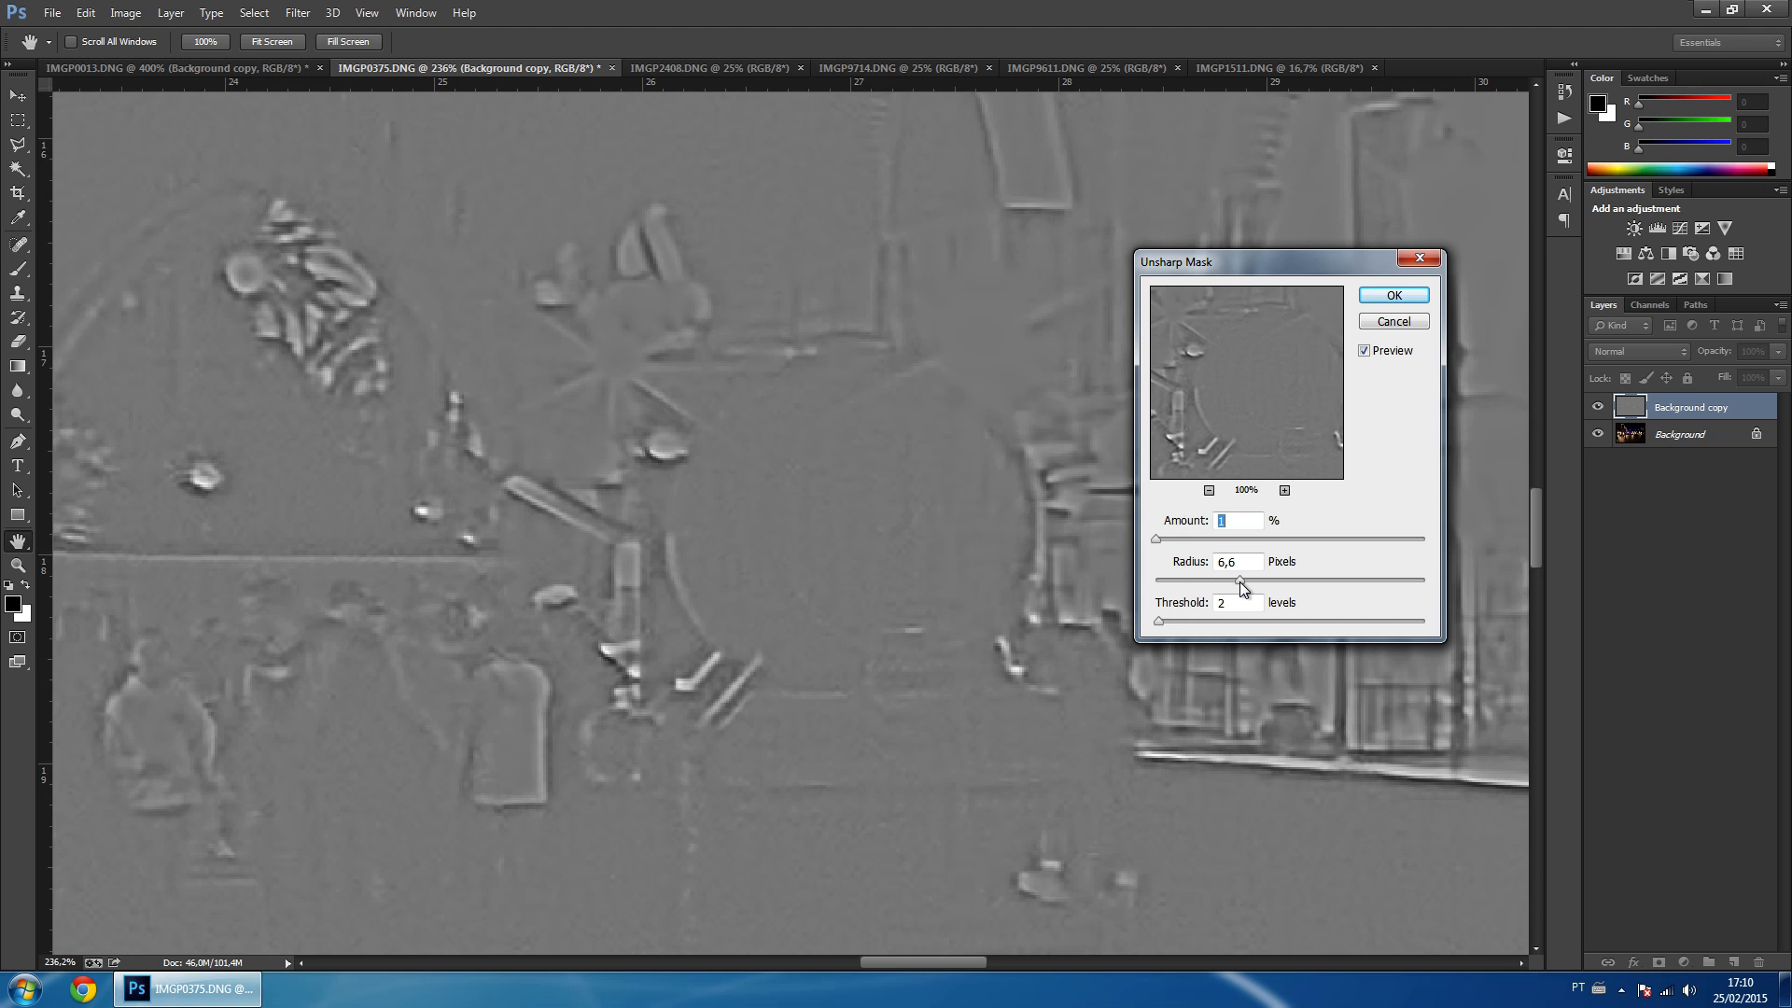
drag(1265, 585, 1264, 585)
drag(1191, 539, 1121, 544)
click(1217, 539)
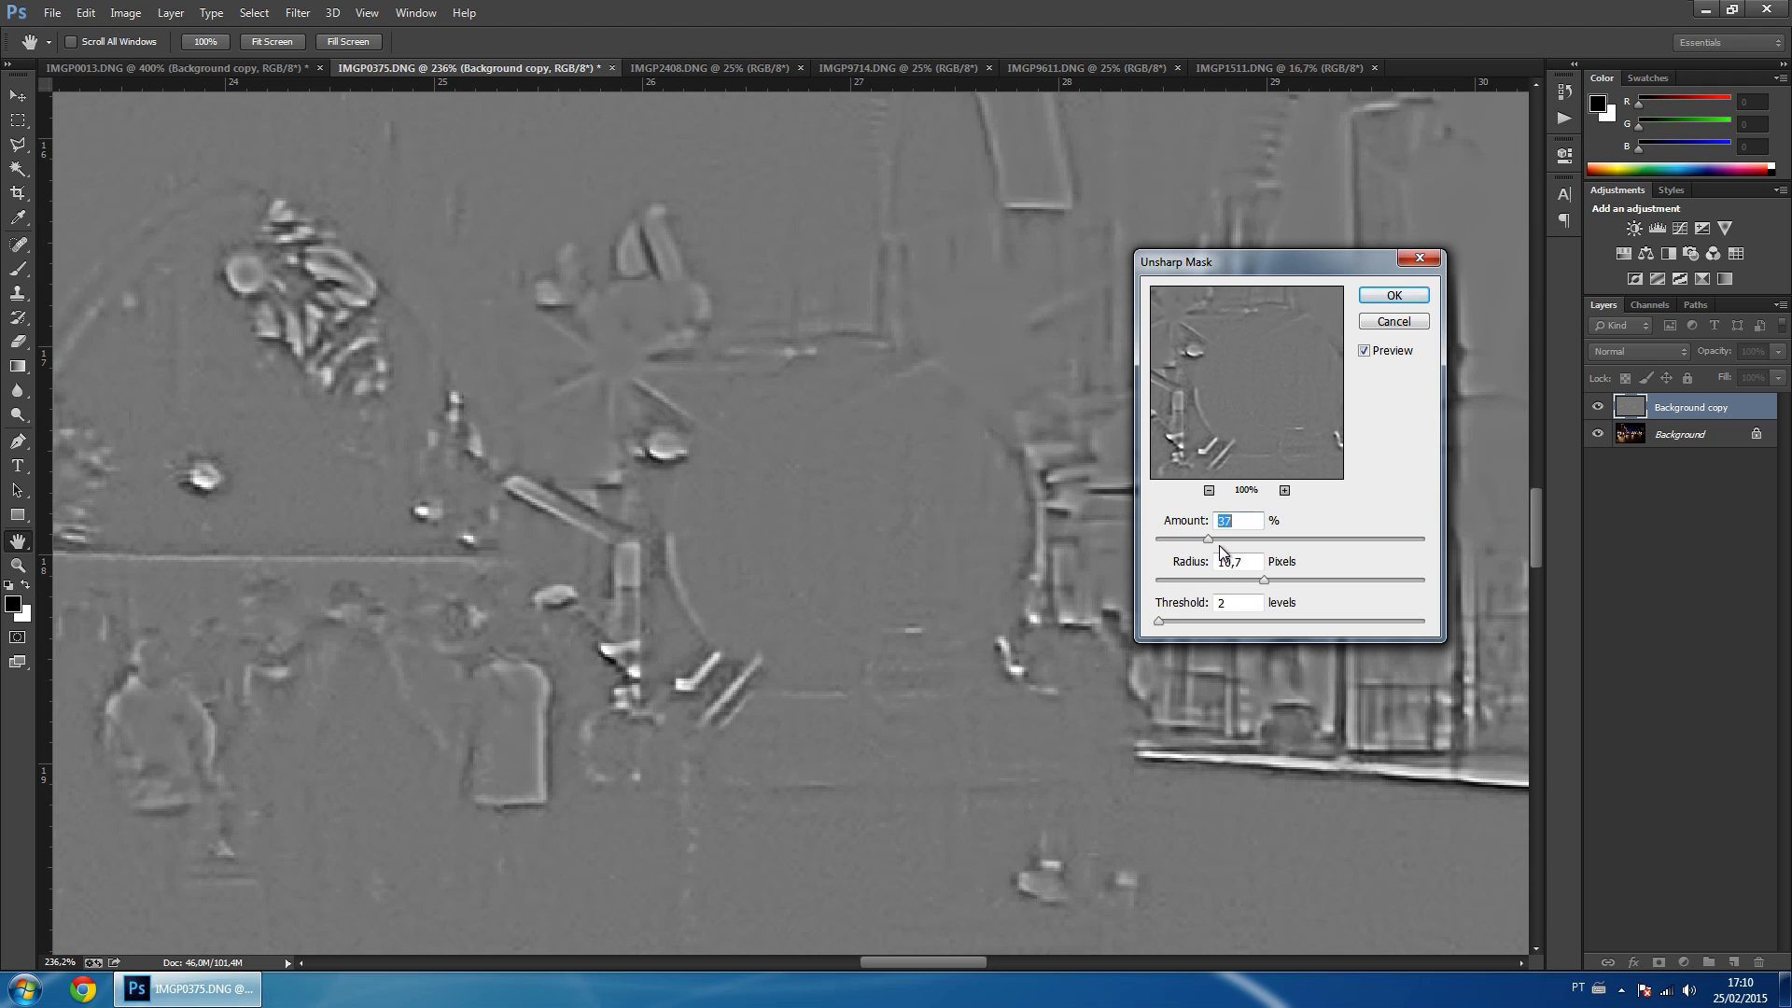
click(1218, 540)
click(1284, 490)
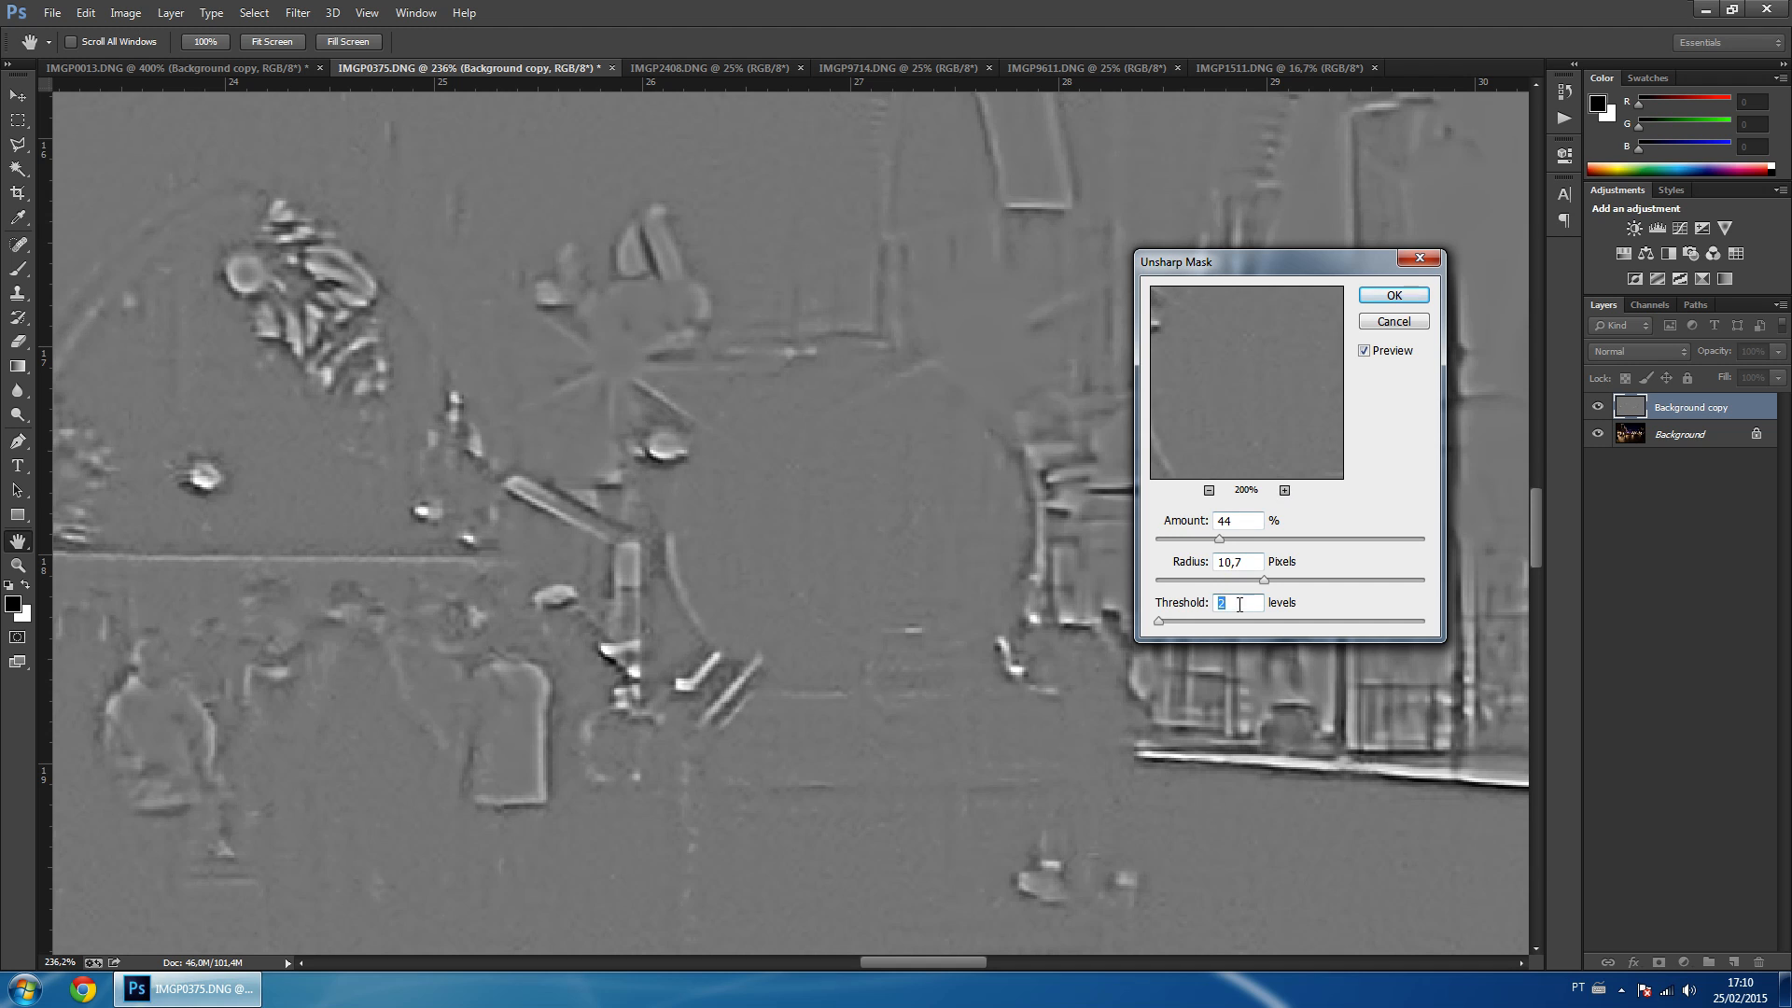
text(1)
key(Up)
click(1398, 295)
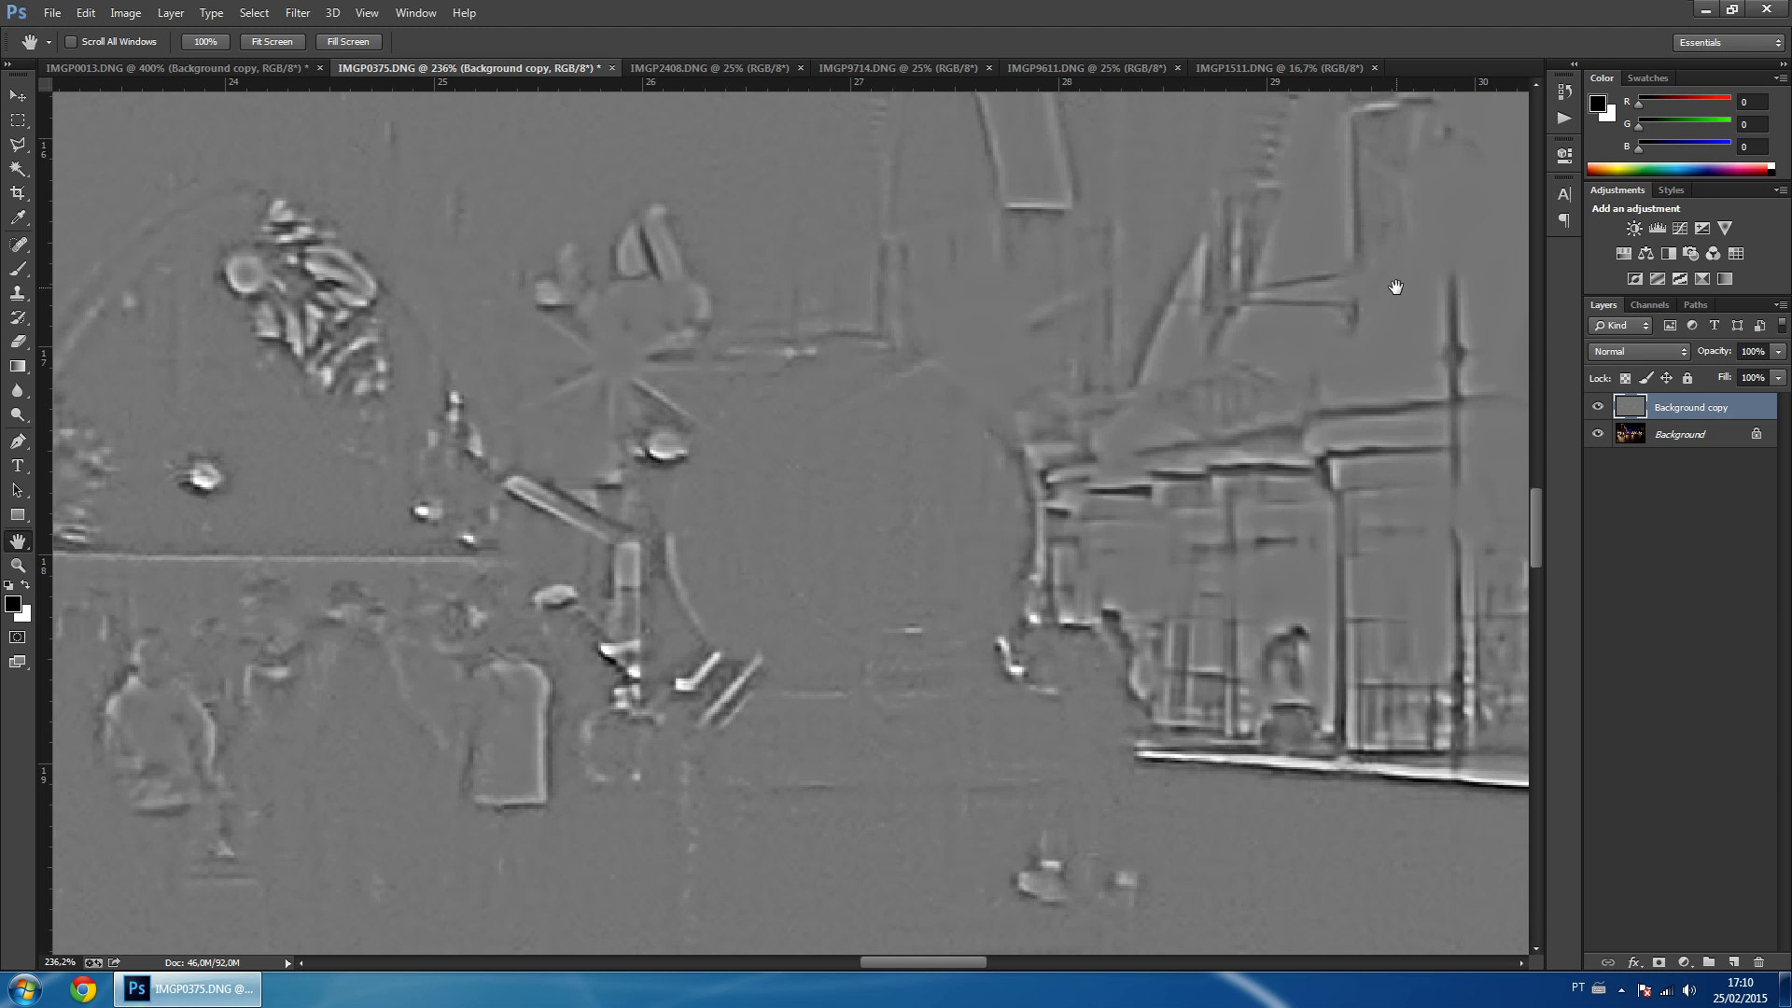
Set the Background copy layer's blend mode to Linear Light and its opacity to 57%.
click(1623, 356)
click(1609, 651)
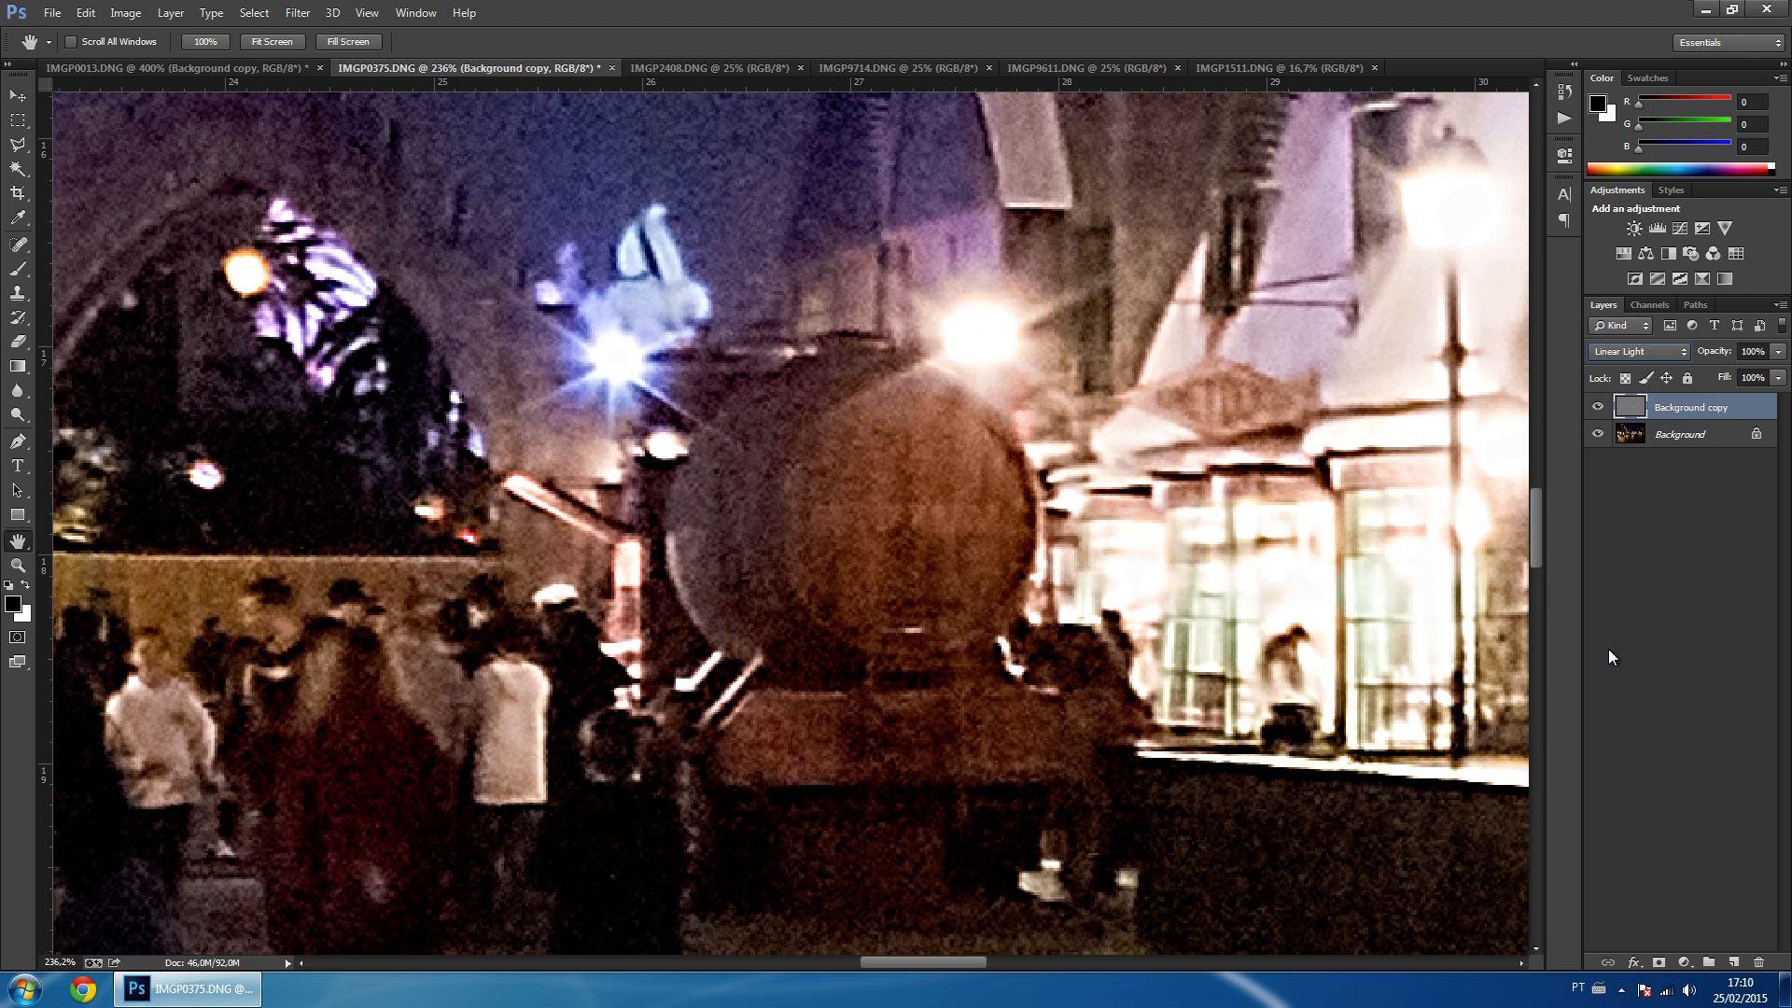
drag(1361, 713, 772, 367)
drag(1106, 742, 900, 260)
drag(790, 590, 792, 720)
drag(896, 224, 874, 592)
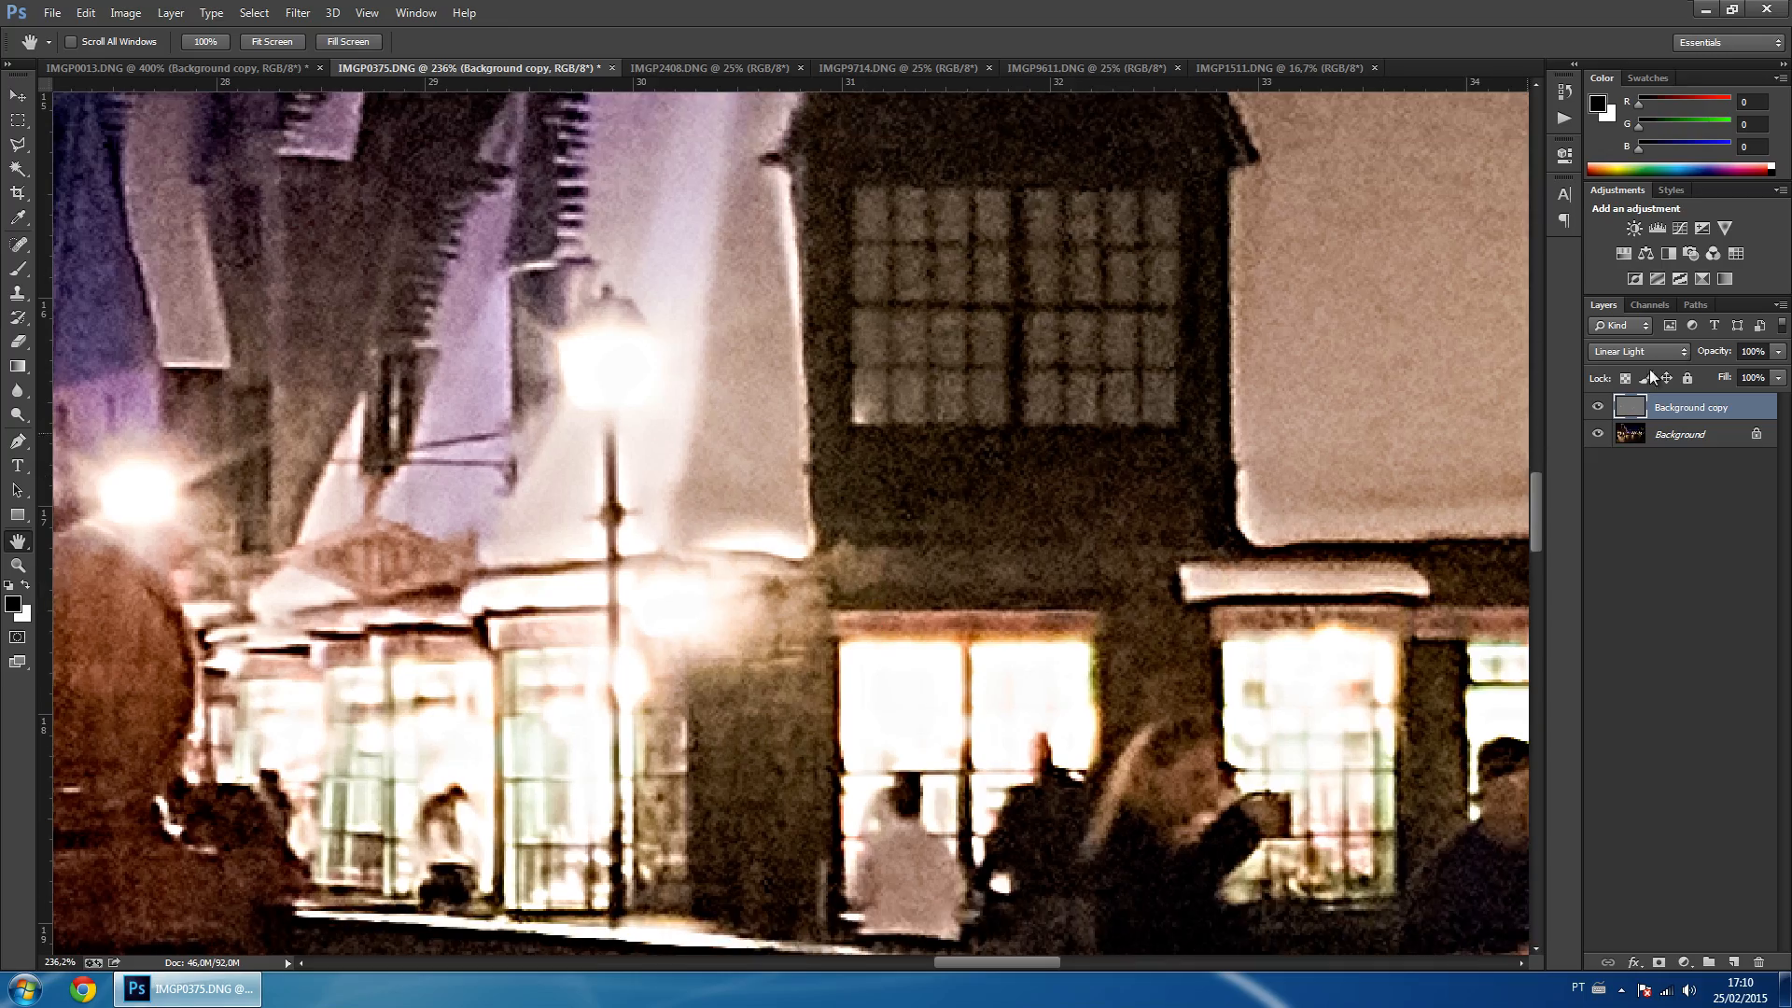
drag(1710, 363, 1668, 370)
Enlarge the cobblestones and manhole cover and compare them with and without the high-pass layer.
drag(990, 540, 1444, 312)
drag(717, 321, 1331, 280)
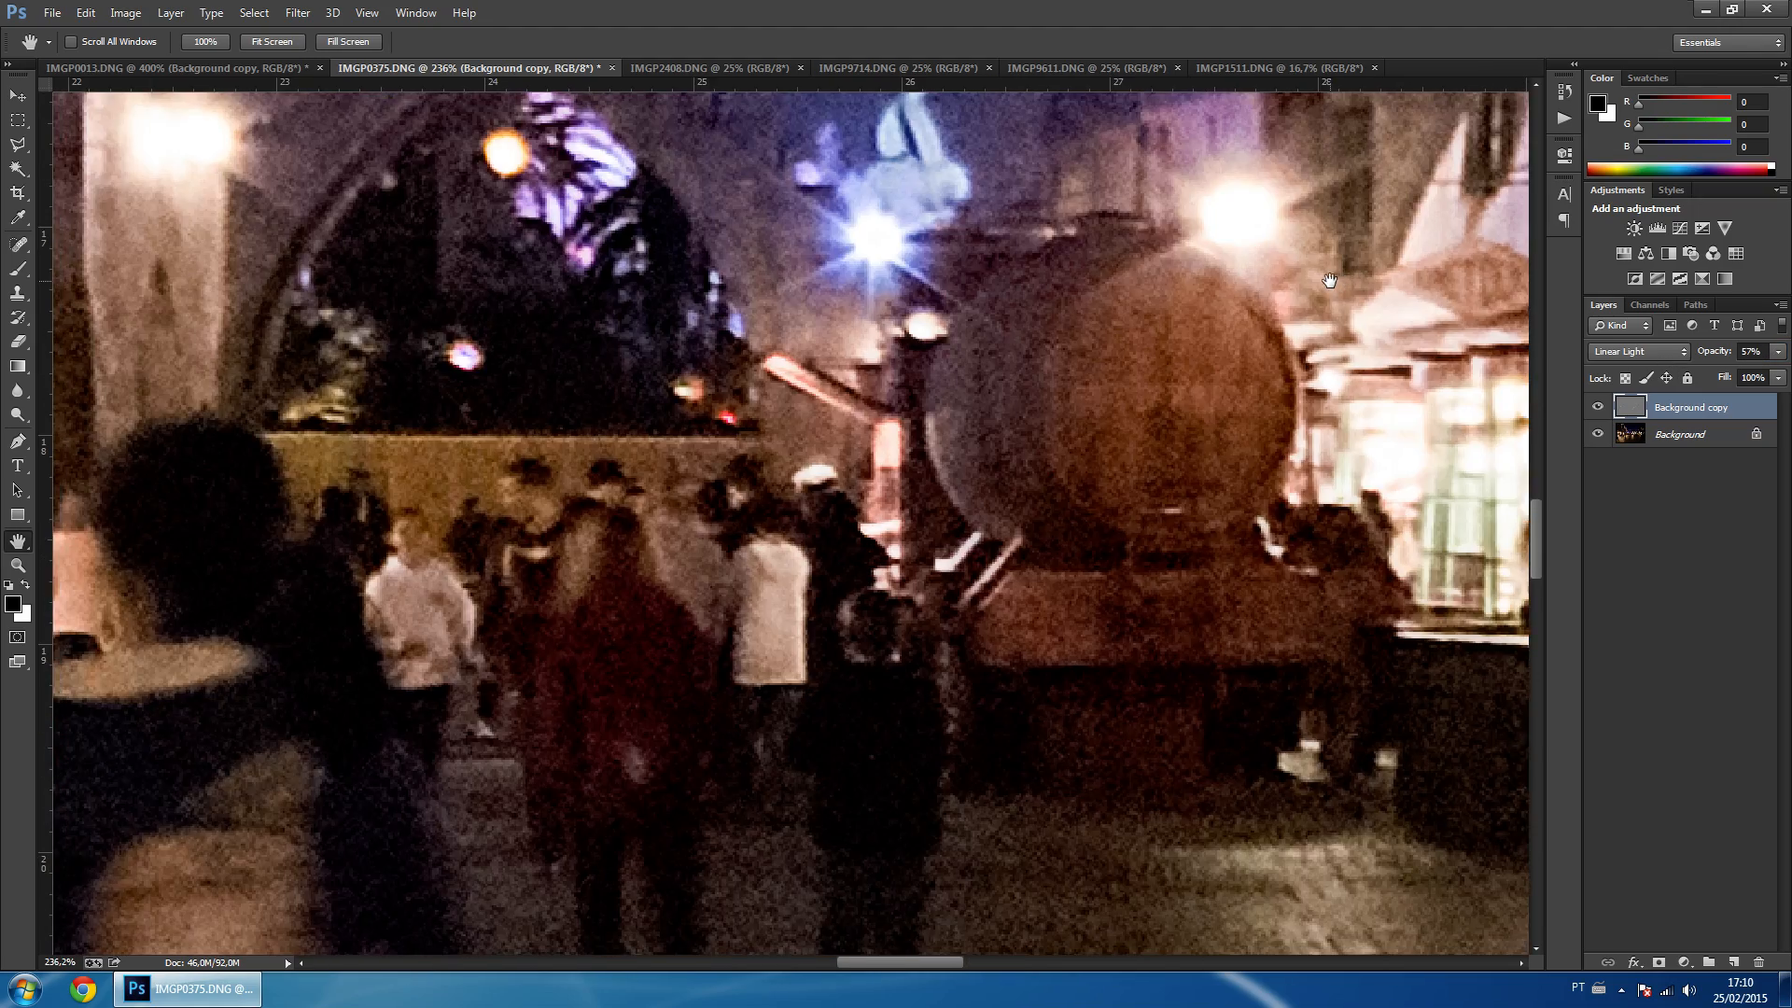
scroll(948, 335, down, 2)
scroll(947, 336, down, 4)
click(18, 566)
drag(454, 577, 1535, 479)
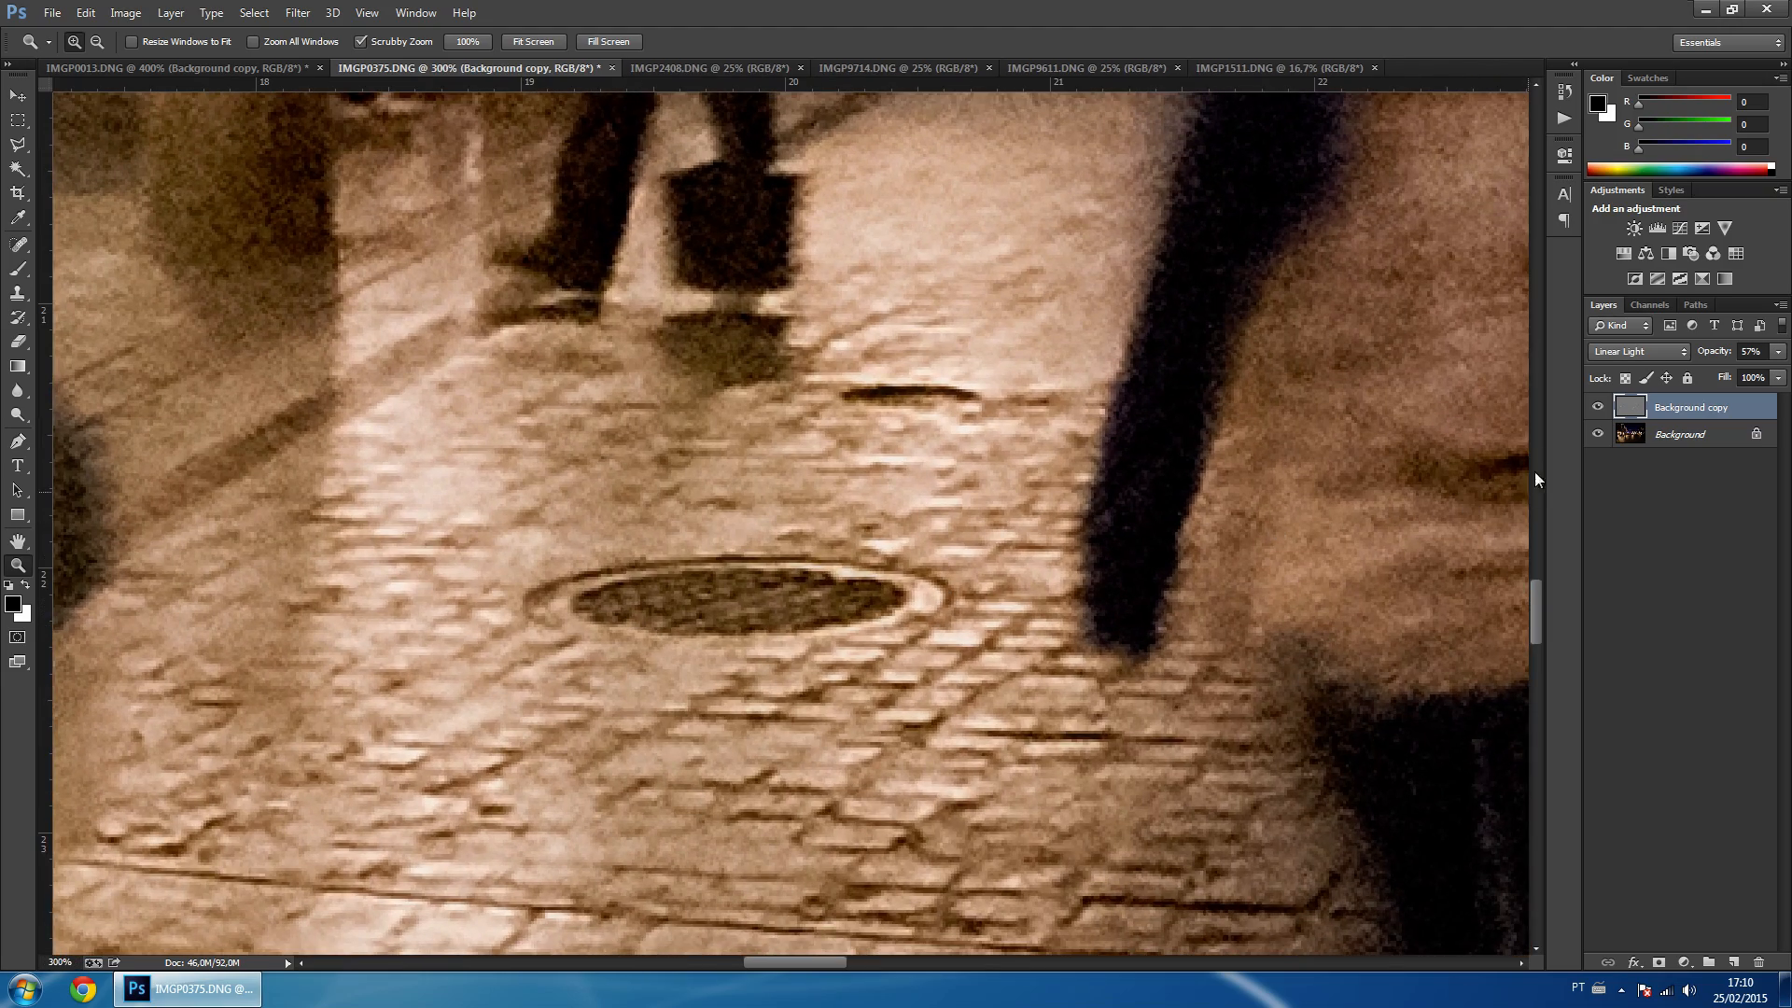
click(1594, 416)
click(1594, 415)
click(1594, 415)
click(1593, 415)
click(1594, 415)
click(1593, 415)
key(h)
drag(705, 575, 871, 505)
click(1598, 407)
click(1598, 407)
Set the high-pass layer's opacity to 58% and compare the street with the layer shown and hidden.
drag(1707, 355, 1708, 354)
drag(892, 702, 809, 209)
drag(401, 440, 1132, 391)
click(1598, 407)
click(1598, 407)
click(1598, 407)
click(1598, 407)
drag(567, 575, 787, 347)
Enlarge the photo to about 467% and compare the paving detail with and without the high-pass layer.
click(17, 566)
drag(953, 488, 979, 411)
key(h)
drag(931, 333, 927, 501)
click(1598, 411)
click(1598, 411)
drag(409, 491, 1233, 402)
click(1598, 407)
click(1598, 407)
drag(868, 221, 774, 675)
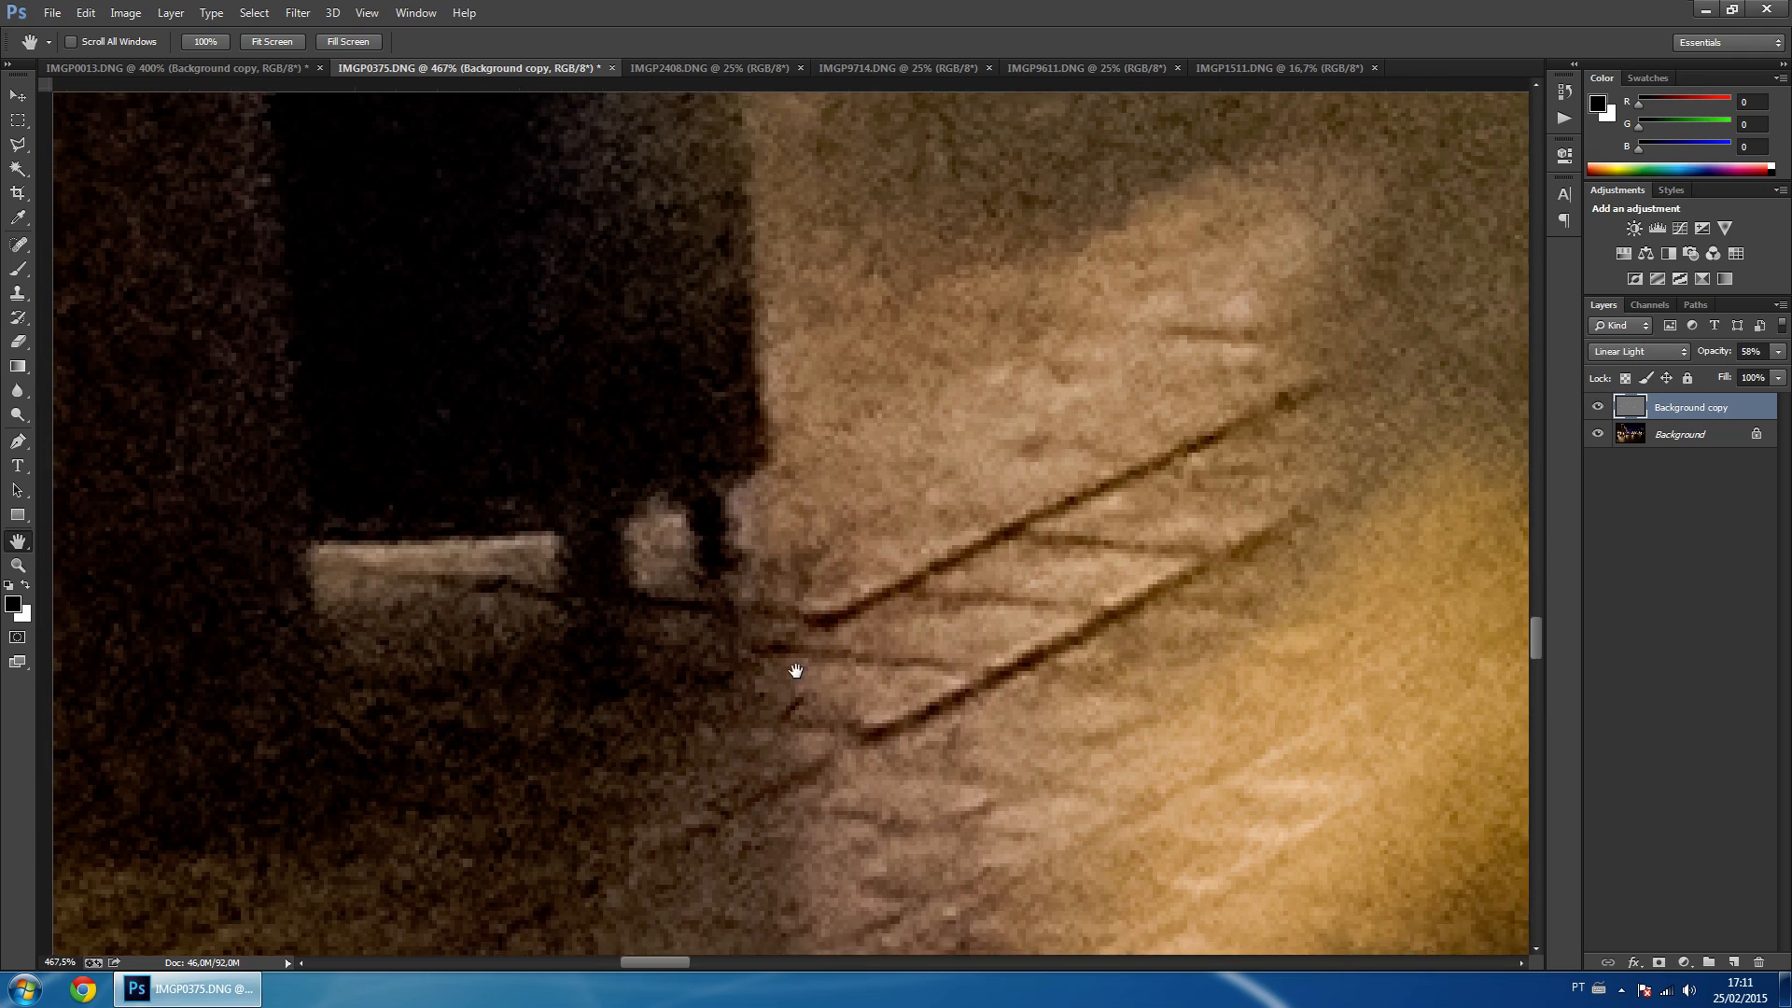
Examine the bench under the arcade up close, comparing its edges with and without the high-pass layer.
scroll(774, 675, up, 2)
drag(530, 481, 1335, 374)
drag(532, 523, 1344, 387)
drag(572, 492, 1236, 703)
drag(695, 384, 955, 725)
drag(837, 364, 921, 683)
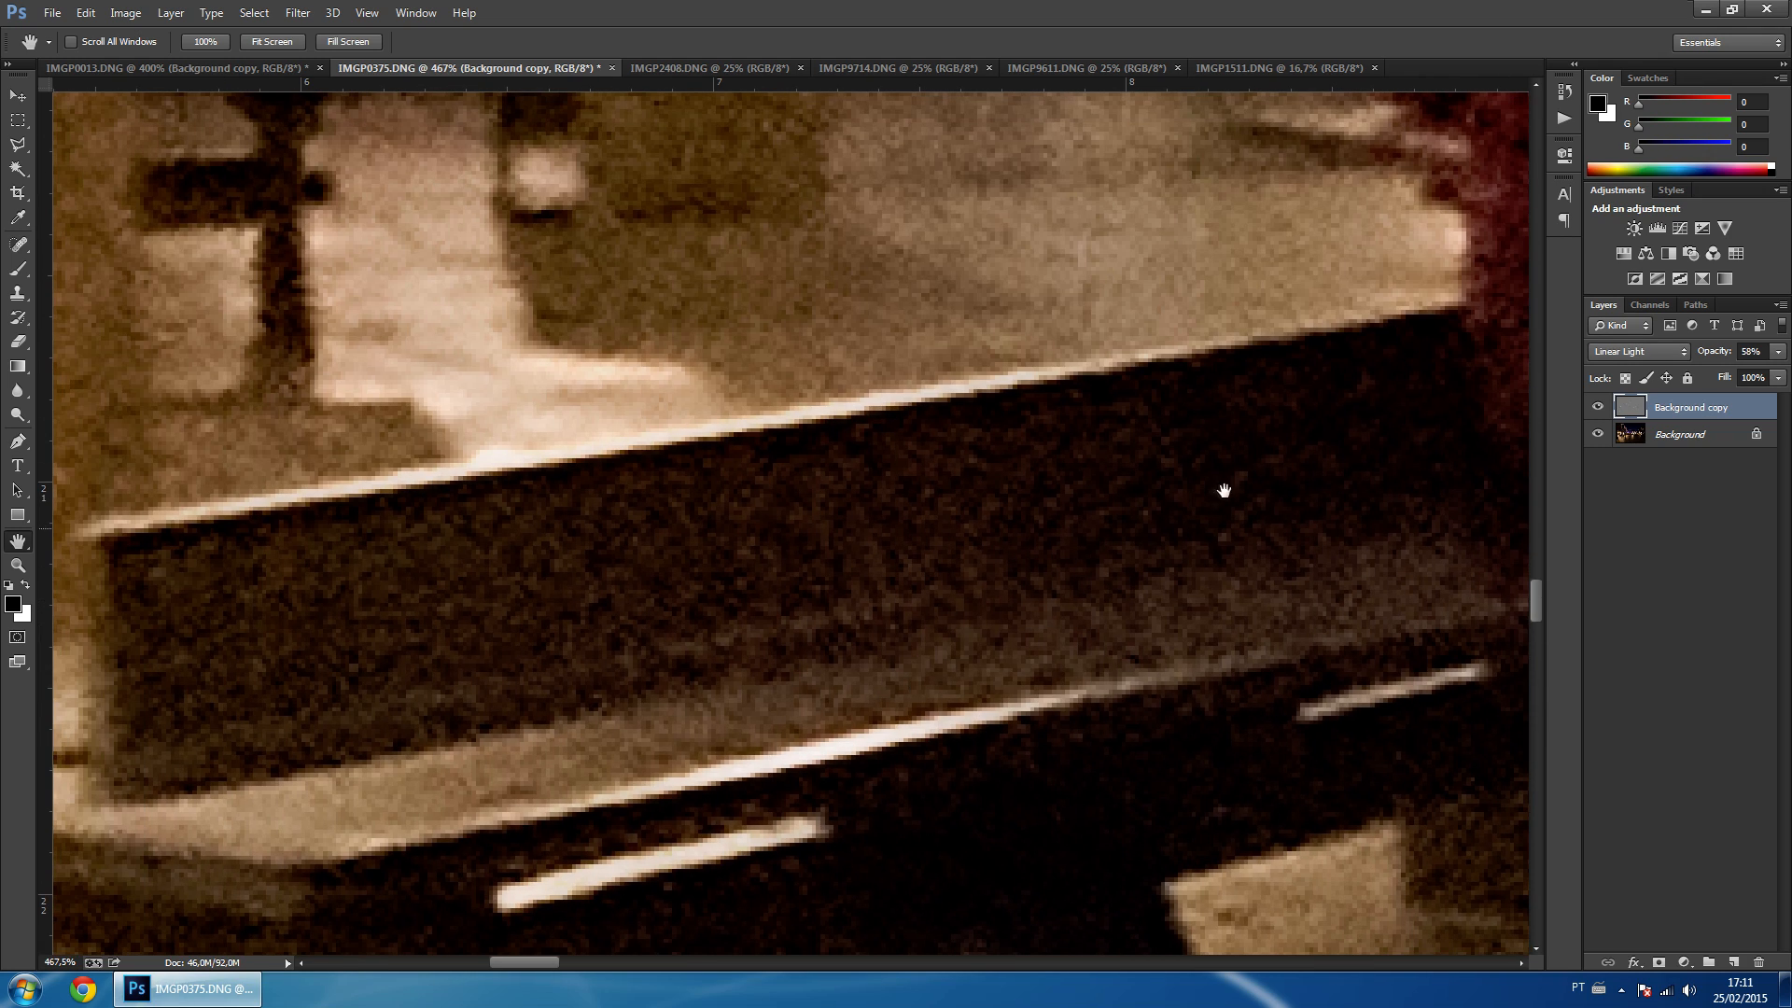
click(1599, 408)
click(1599, 408)
click(1601, 407)
click(19, 564)
drag(760, 648, 830, 642)
click(1599, 408)
click(1600, 408)
click(1599, 408)
click(1599, 408)
Inspect the arcade's lamps, doorway and upper wall at about 494%, toggling the high-pass layer for comparison.
key(h)
drag(545, 318, 869, 825)
drag(858, 430, 829, 779)
drag(966, 306, 822, 674)
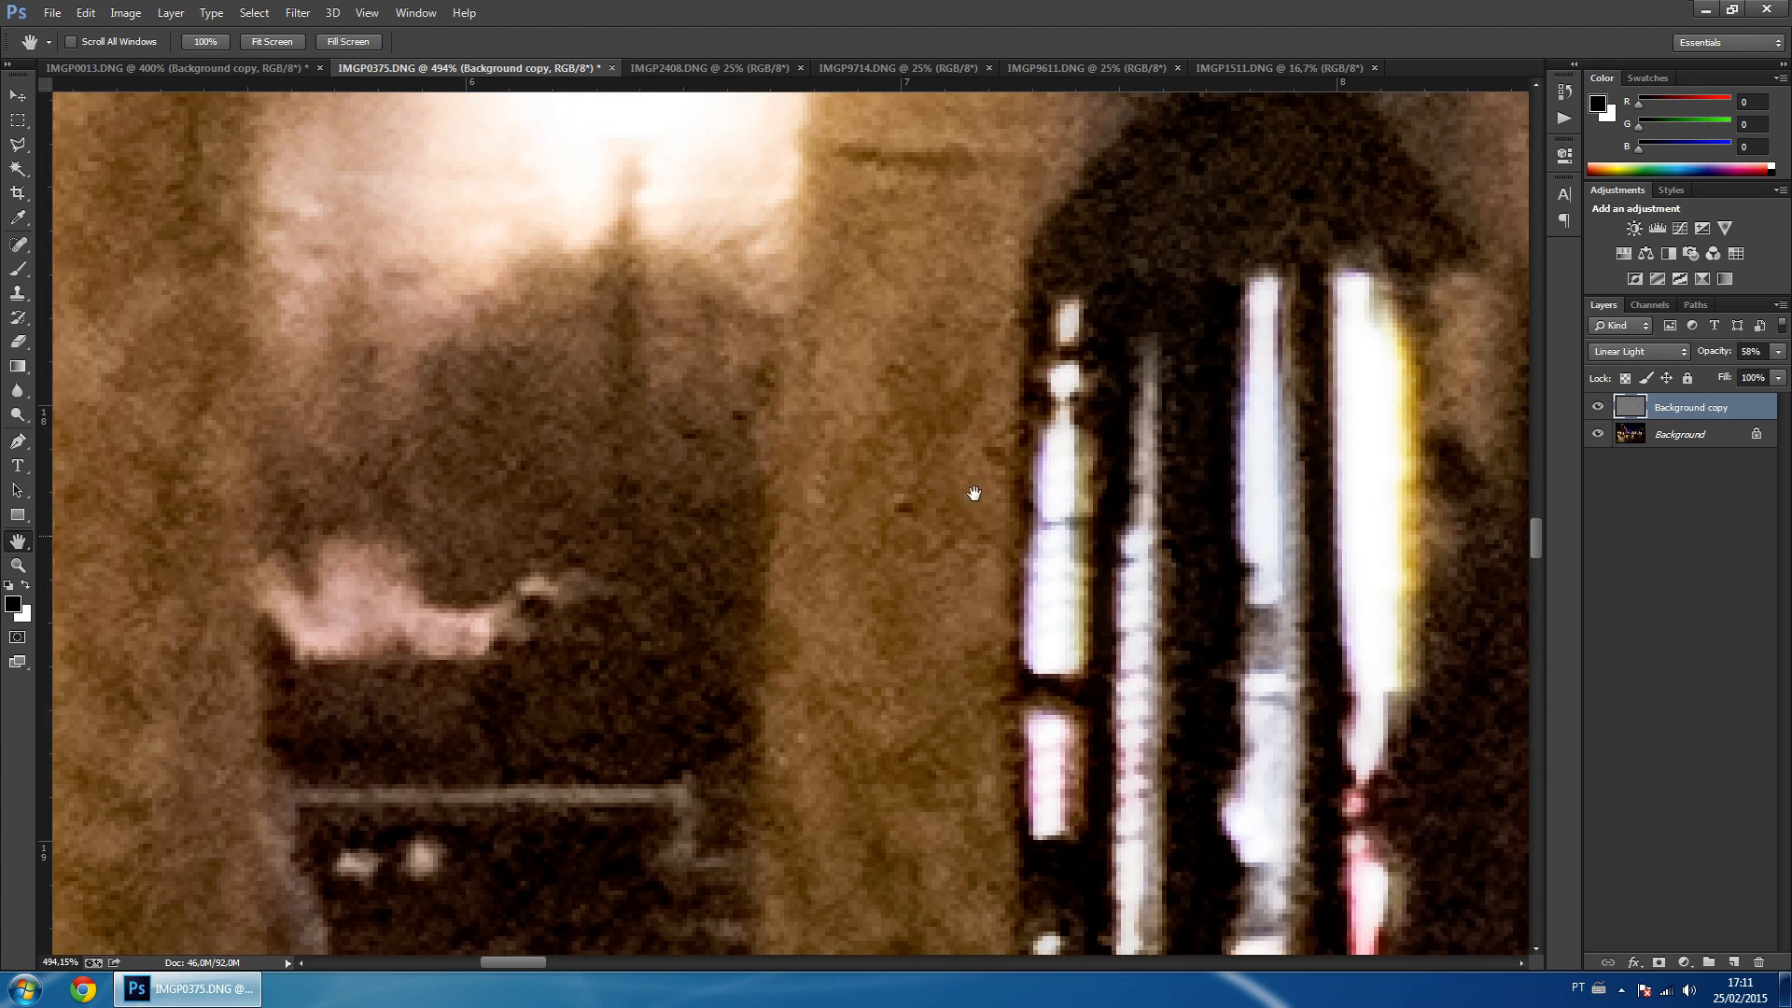
drag(1074, 378, 769, 655)
drag(877, 335, 811, 586)
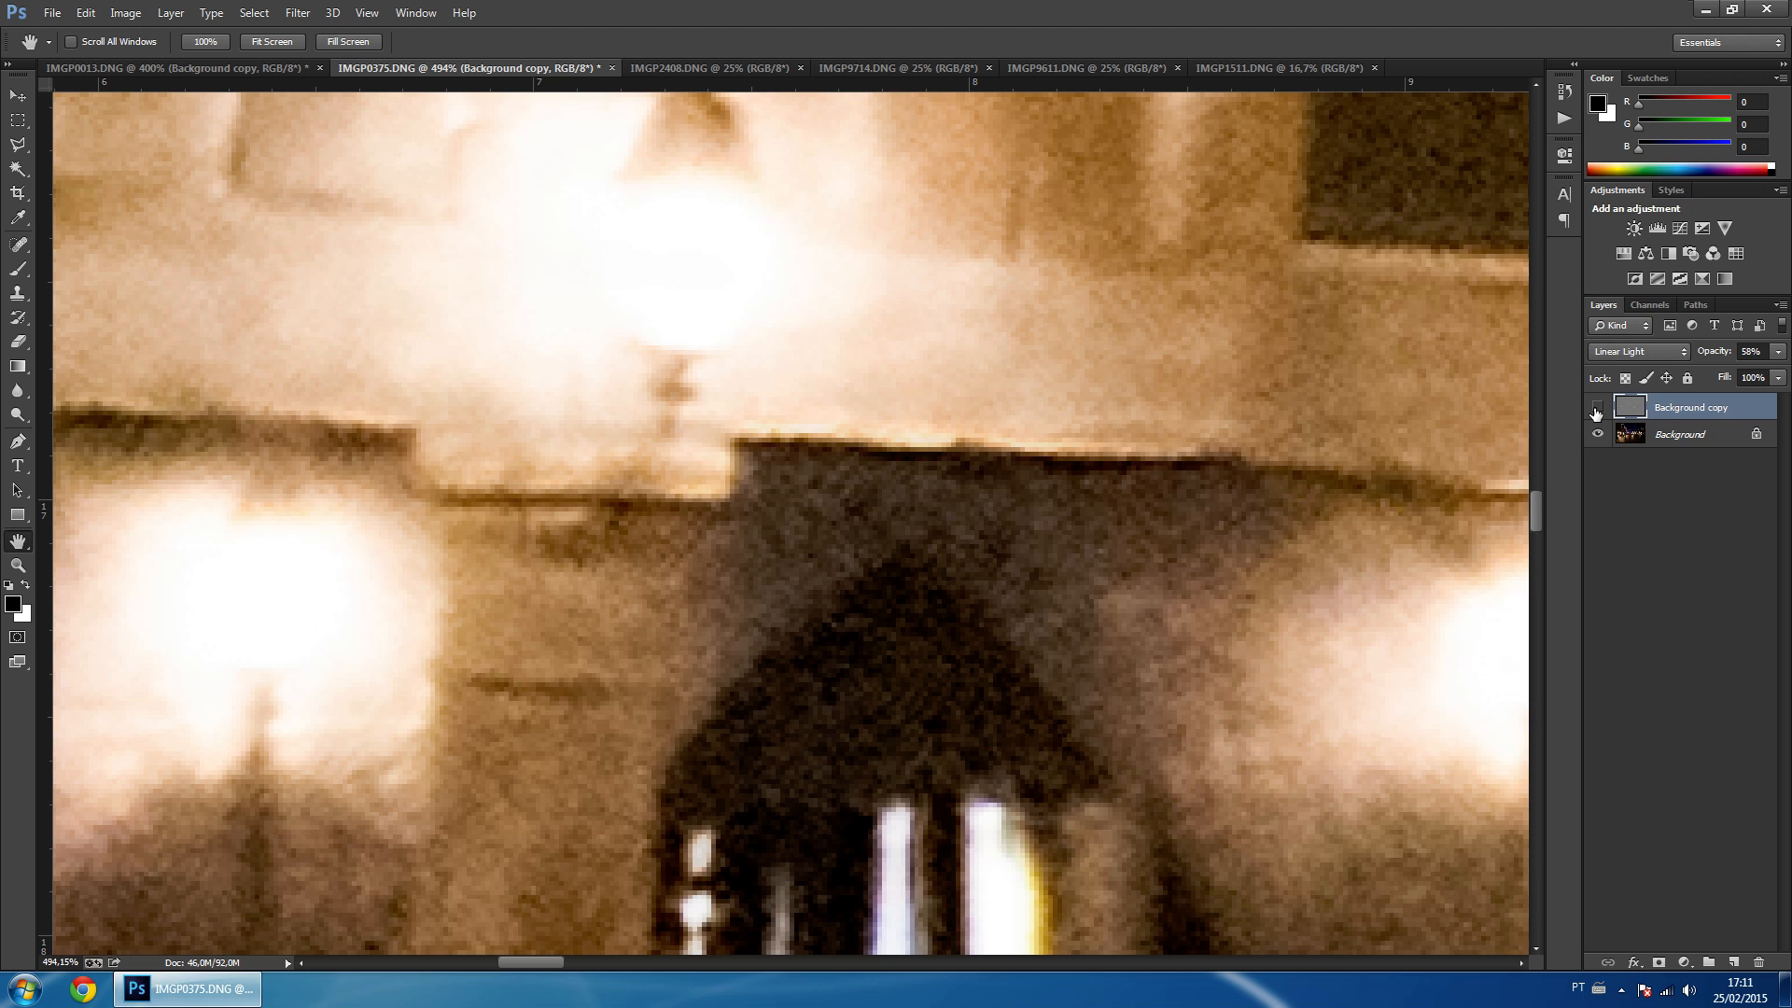
click(1598, 409)
click(1597, 409)
click(1597, 409)
click(1597, 409)
drag(1238, 263, 704, 533)
drag(1085, 290, 719, 536)
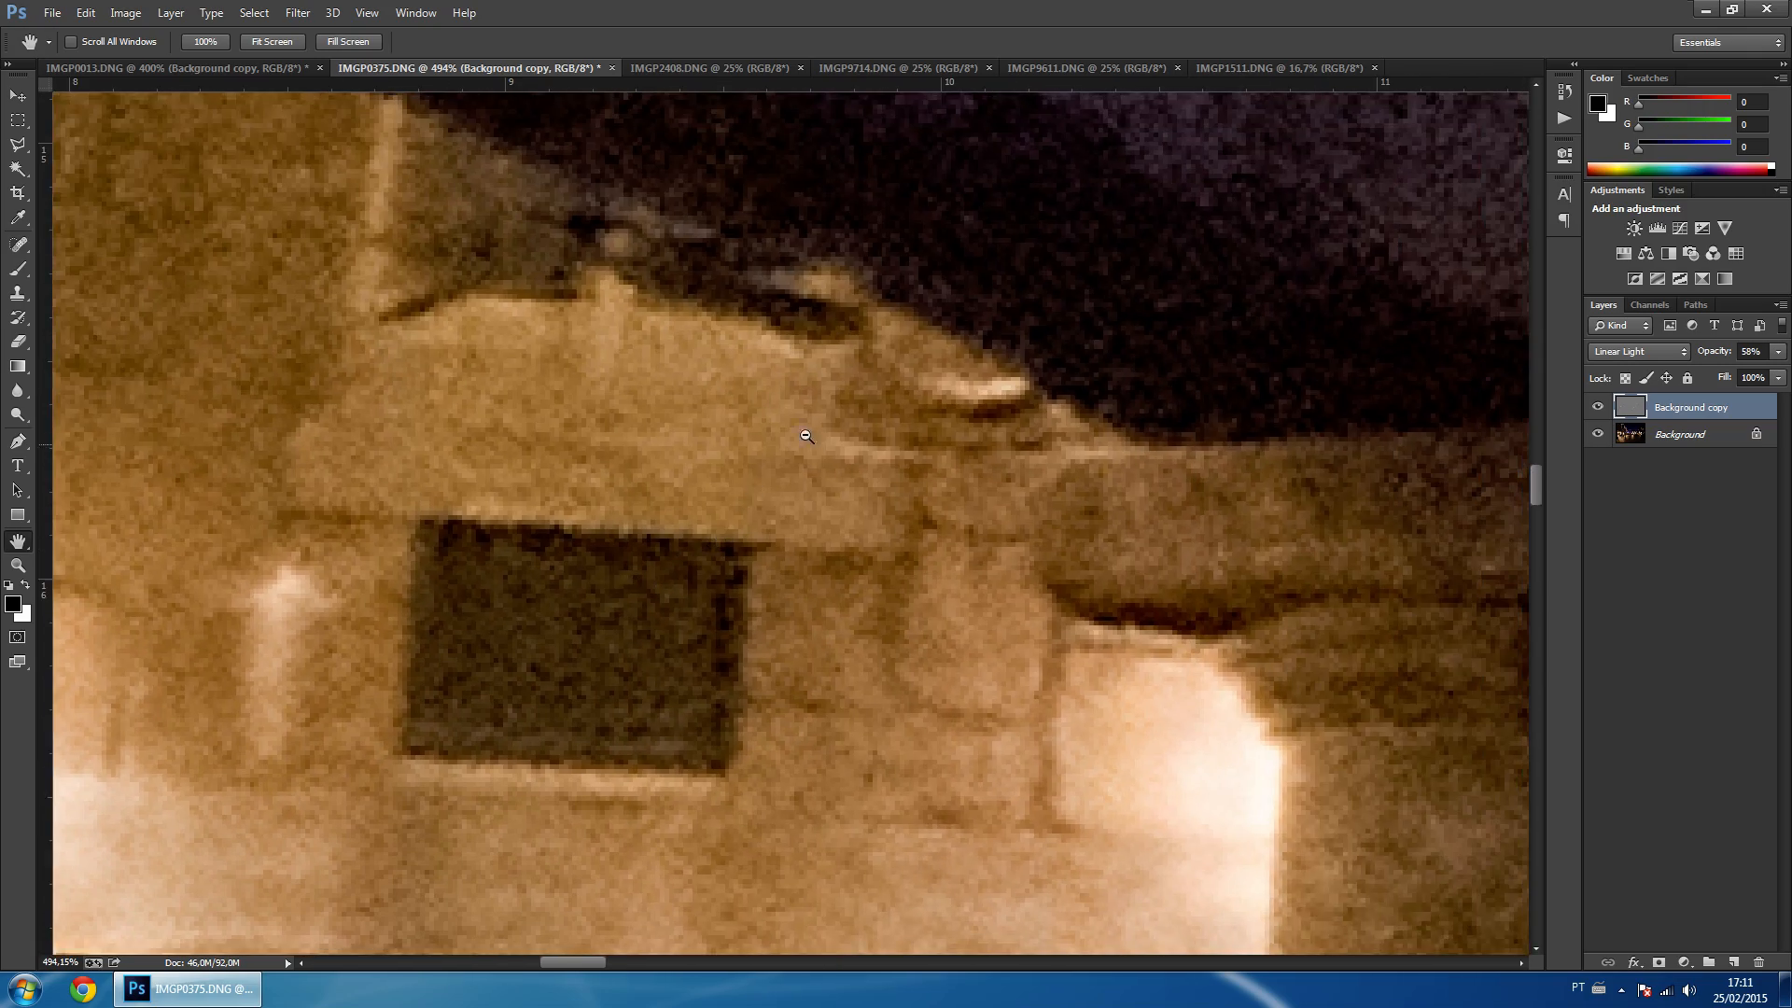
Bring the whole street photo into view, resize the image to 1500 pixels wide and show it at 100%.
scroll(806, 436, down, 8)
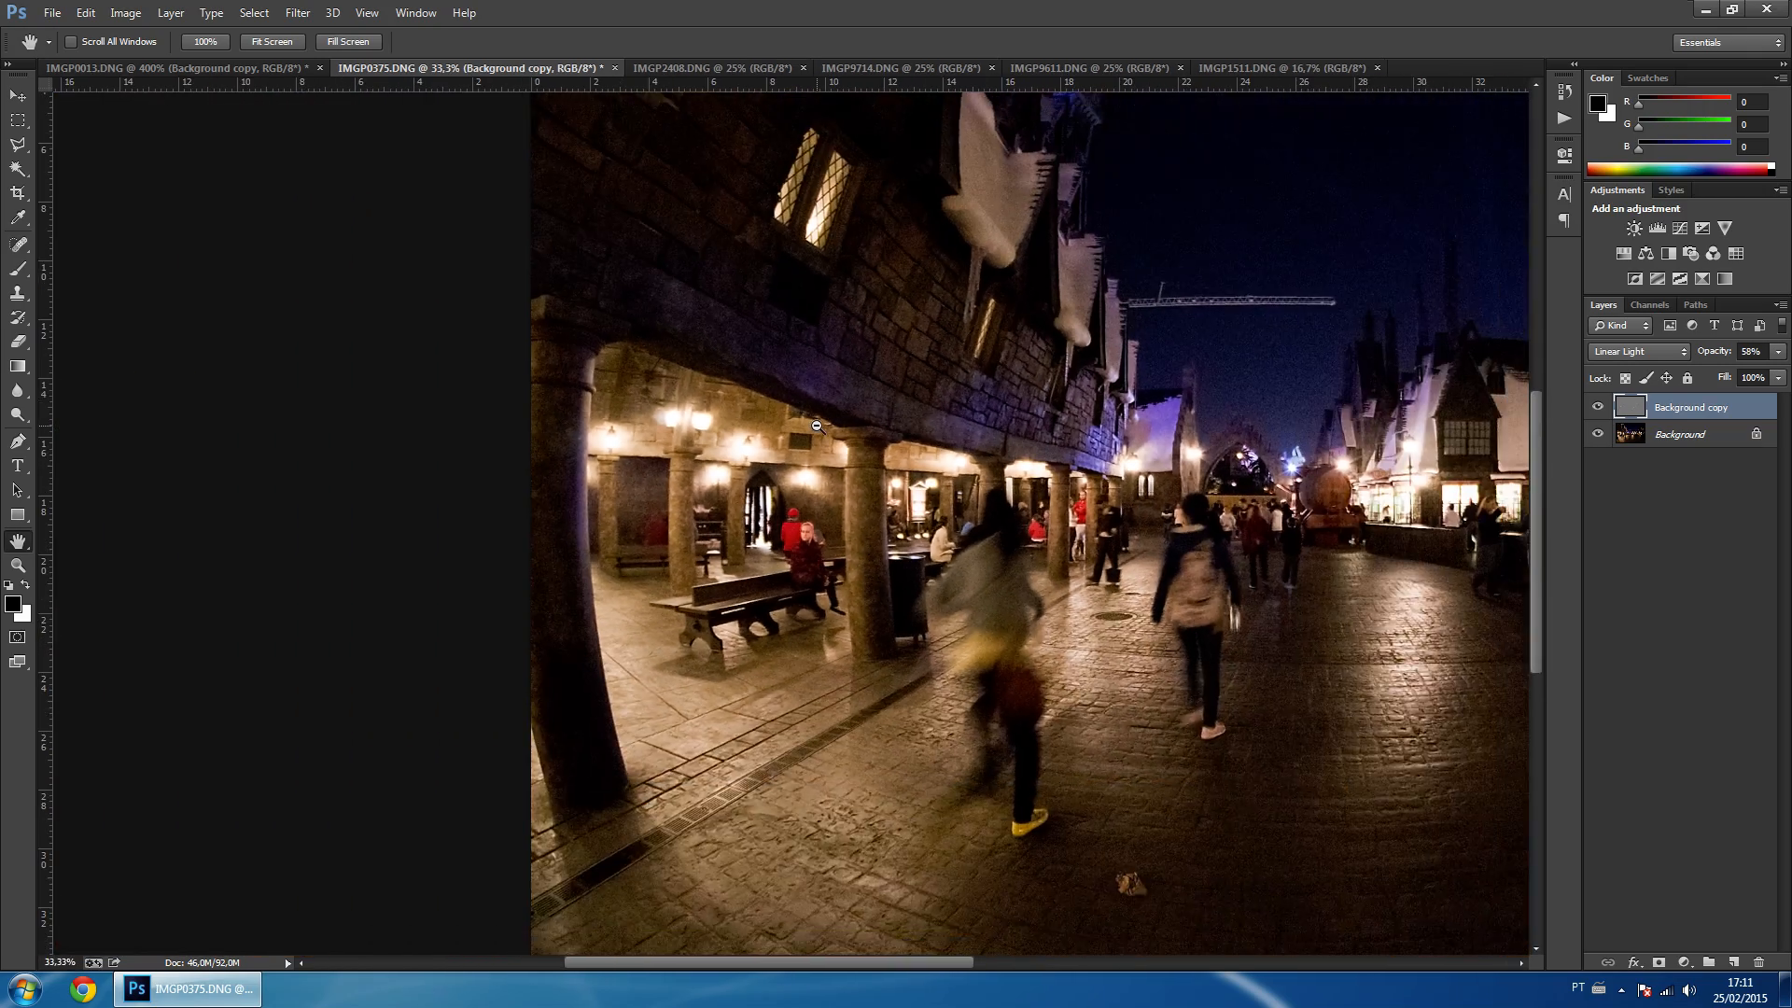
scroll(817, 427, down, 1)
click(18, 566)
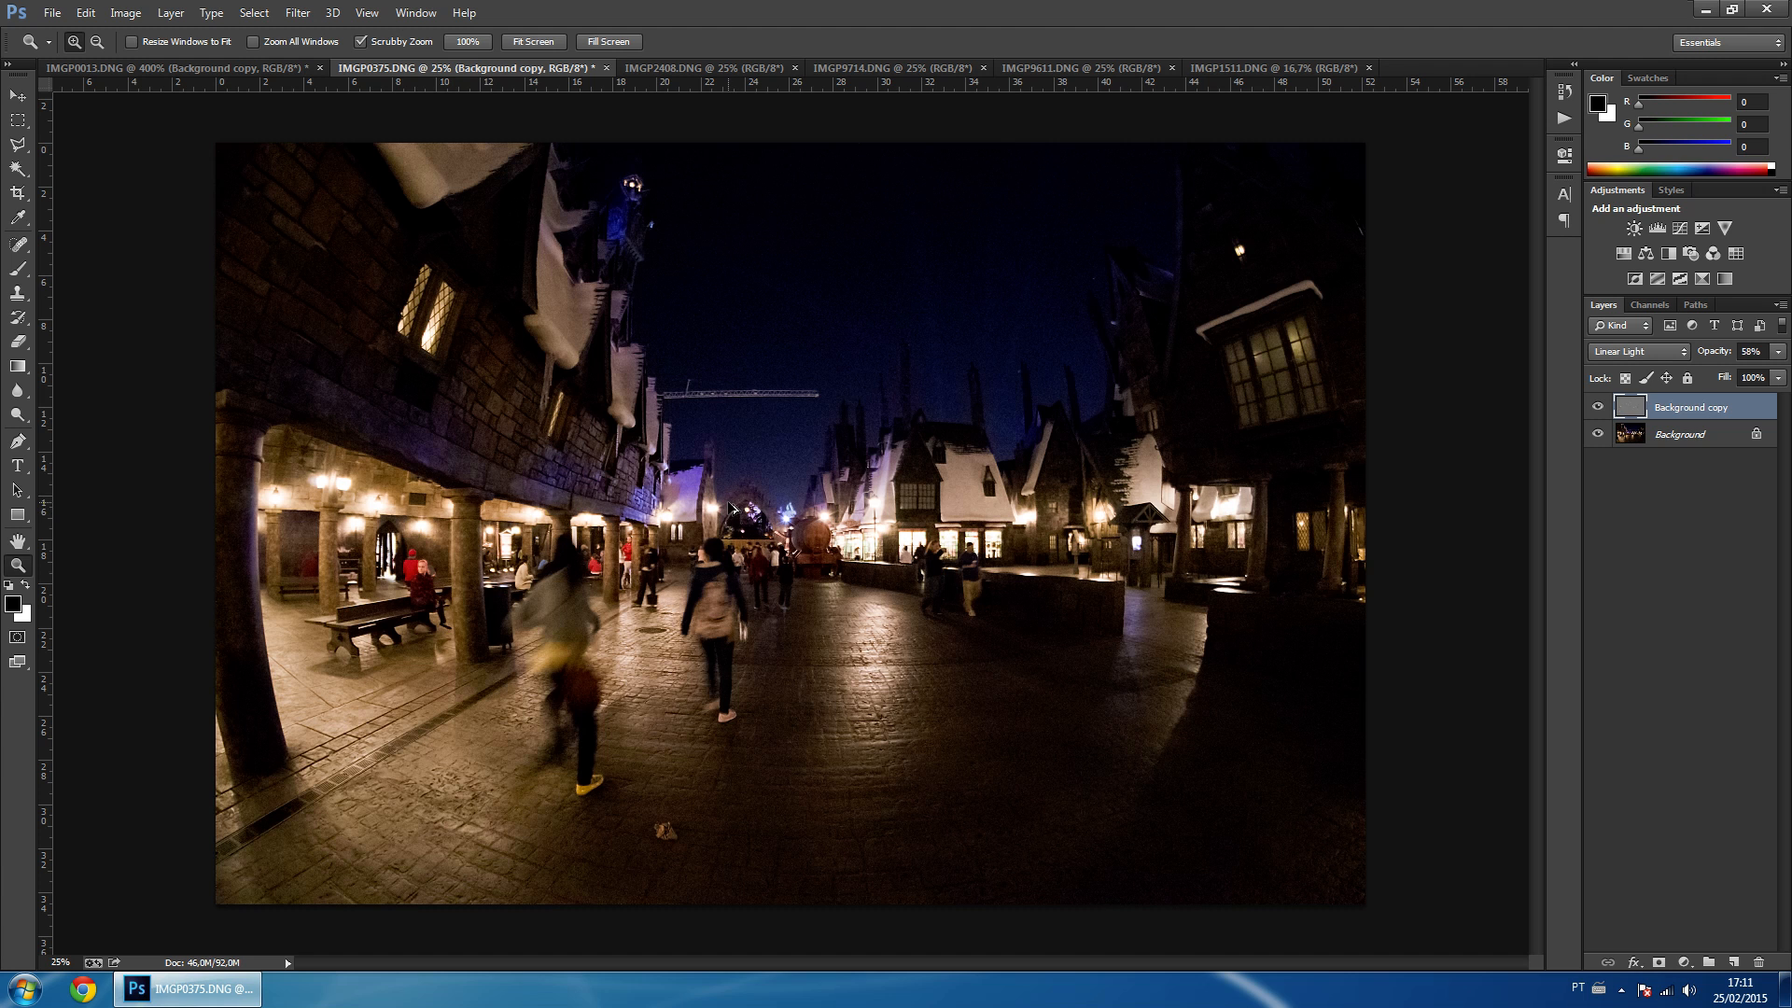
key(ctrl+alt+i)
text(1500)
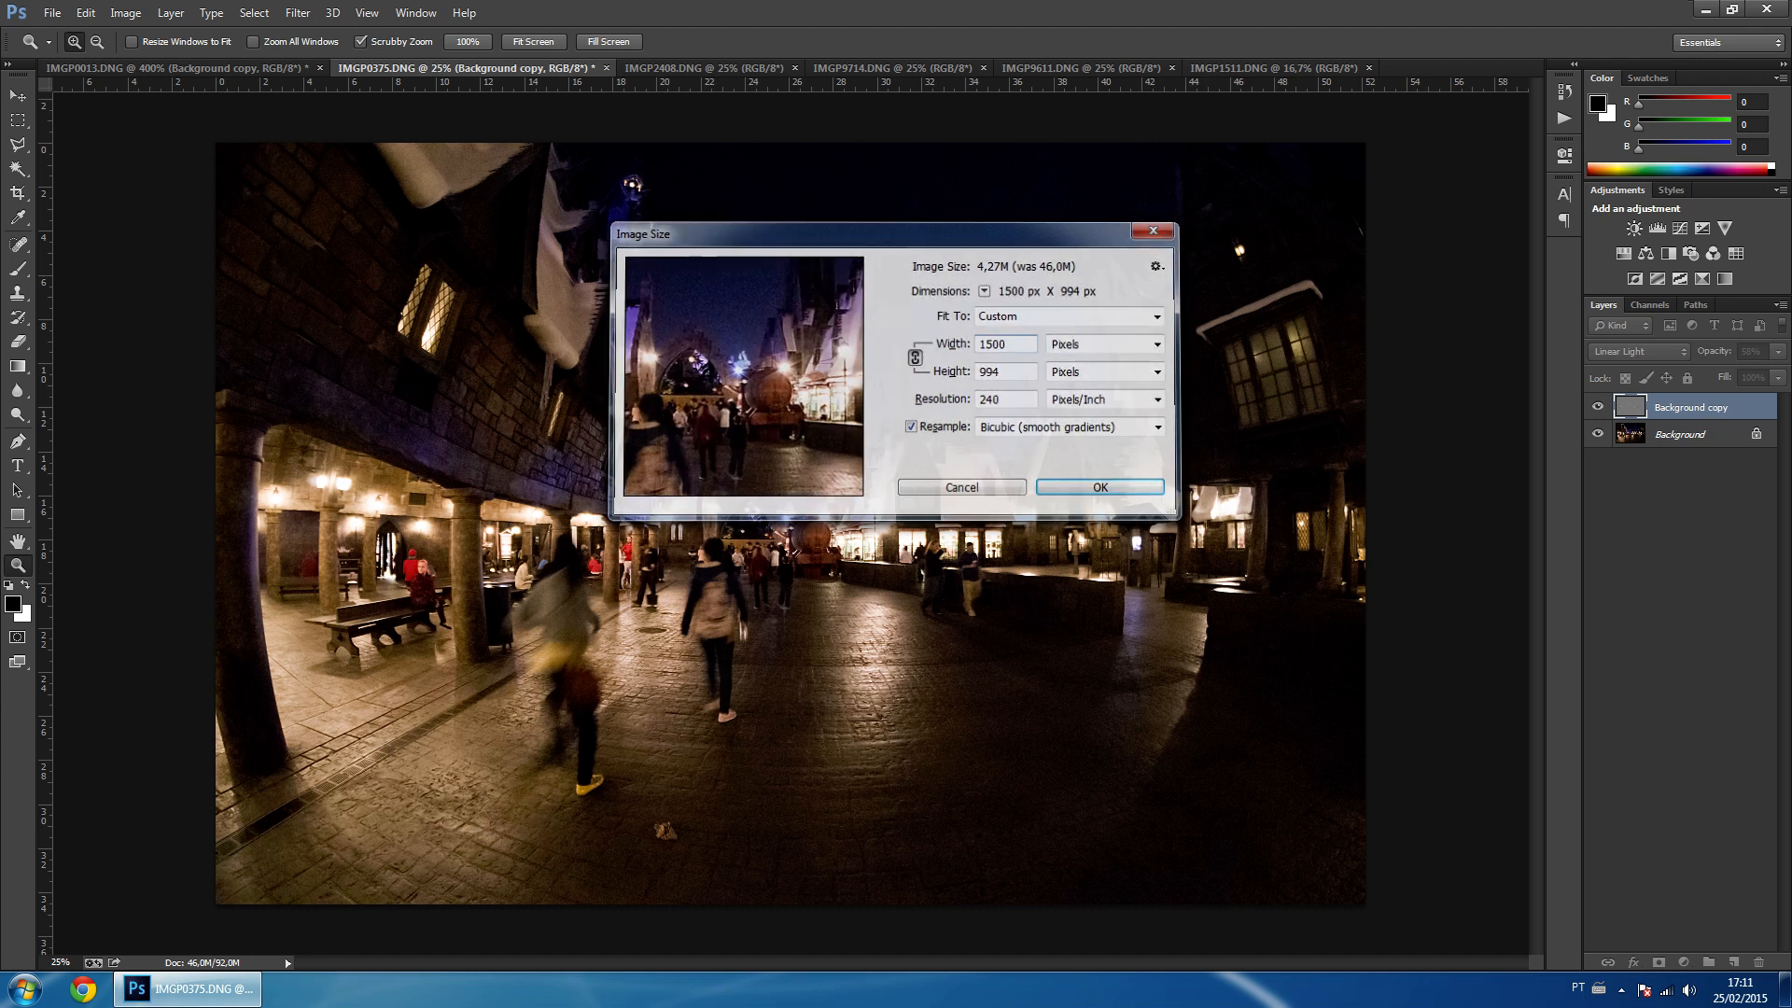
key(Return)
click(466, 43)
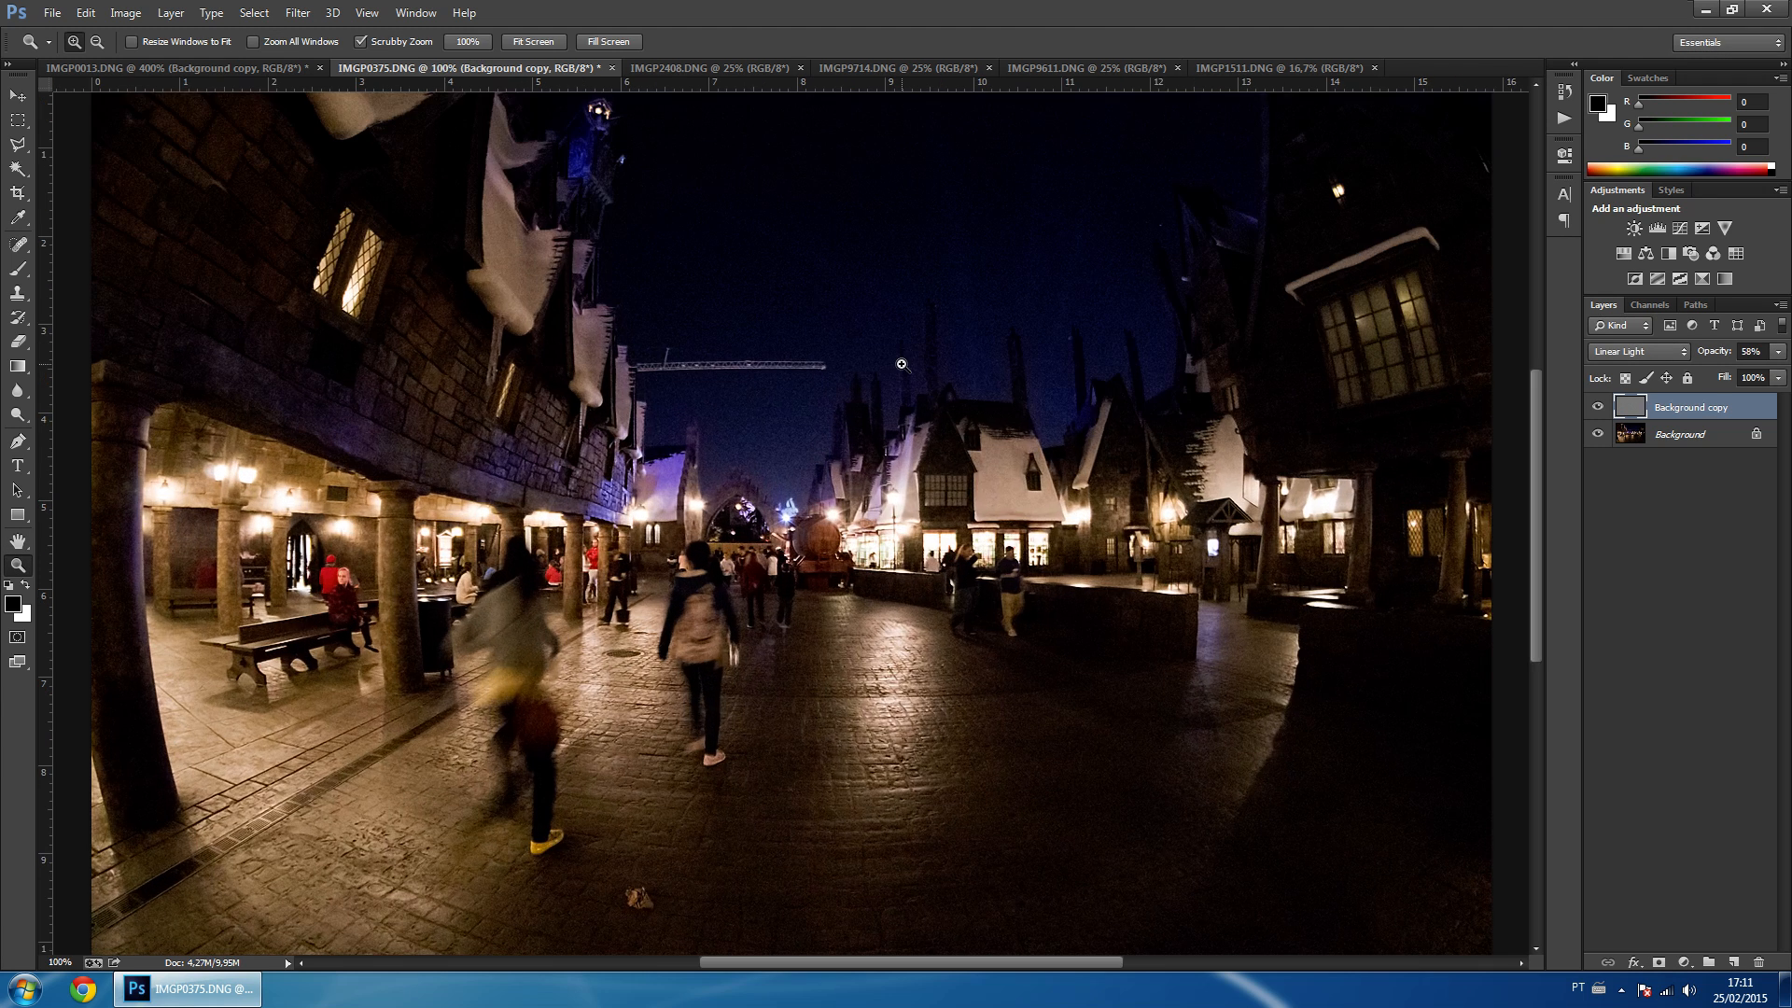
Enlarge the resized street photo around the walkers and compare the paving with and without the high-pass layer.
drag(606, 678, 849, 679)
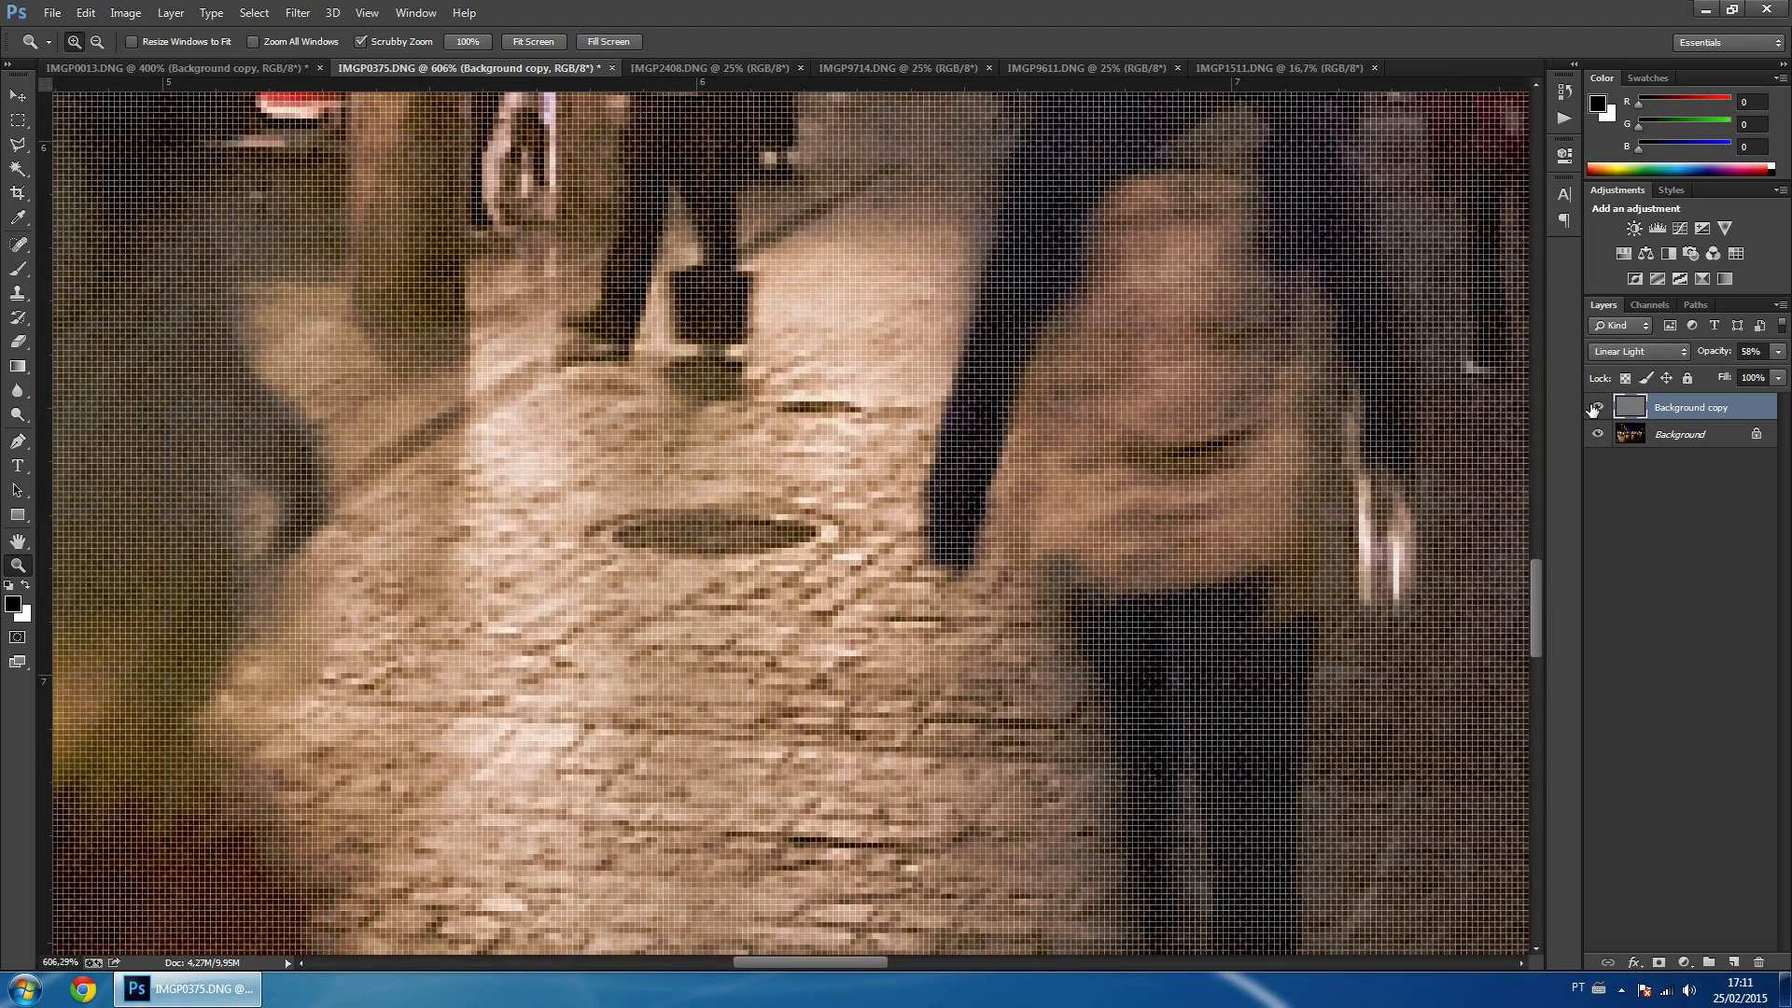
drag(720, 480, 683, 504)
click(1595, 410)
Examine the dark wall and the night sky at about 459%, toggling the high-pass layer over the sky.
drag(1214, 405, 485, 402)
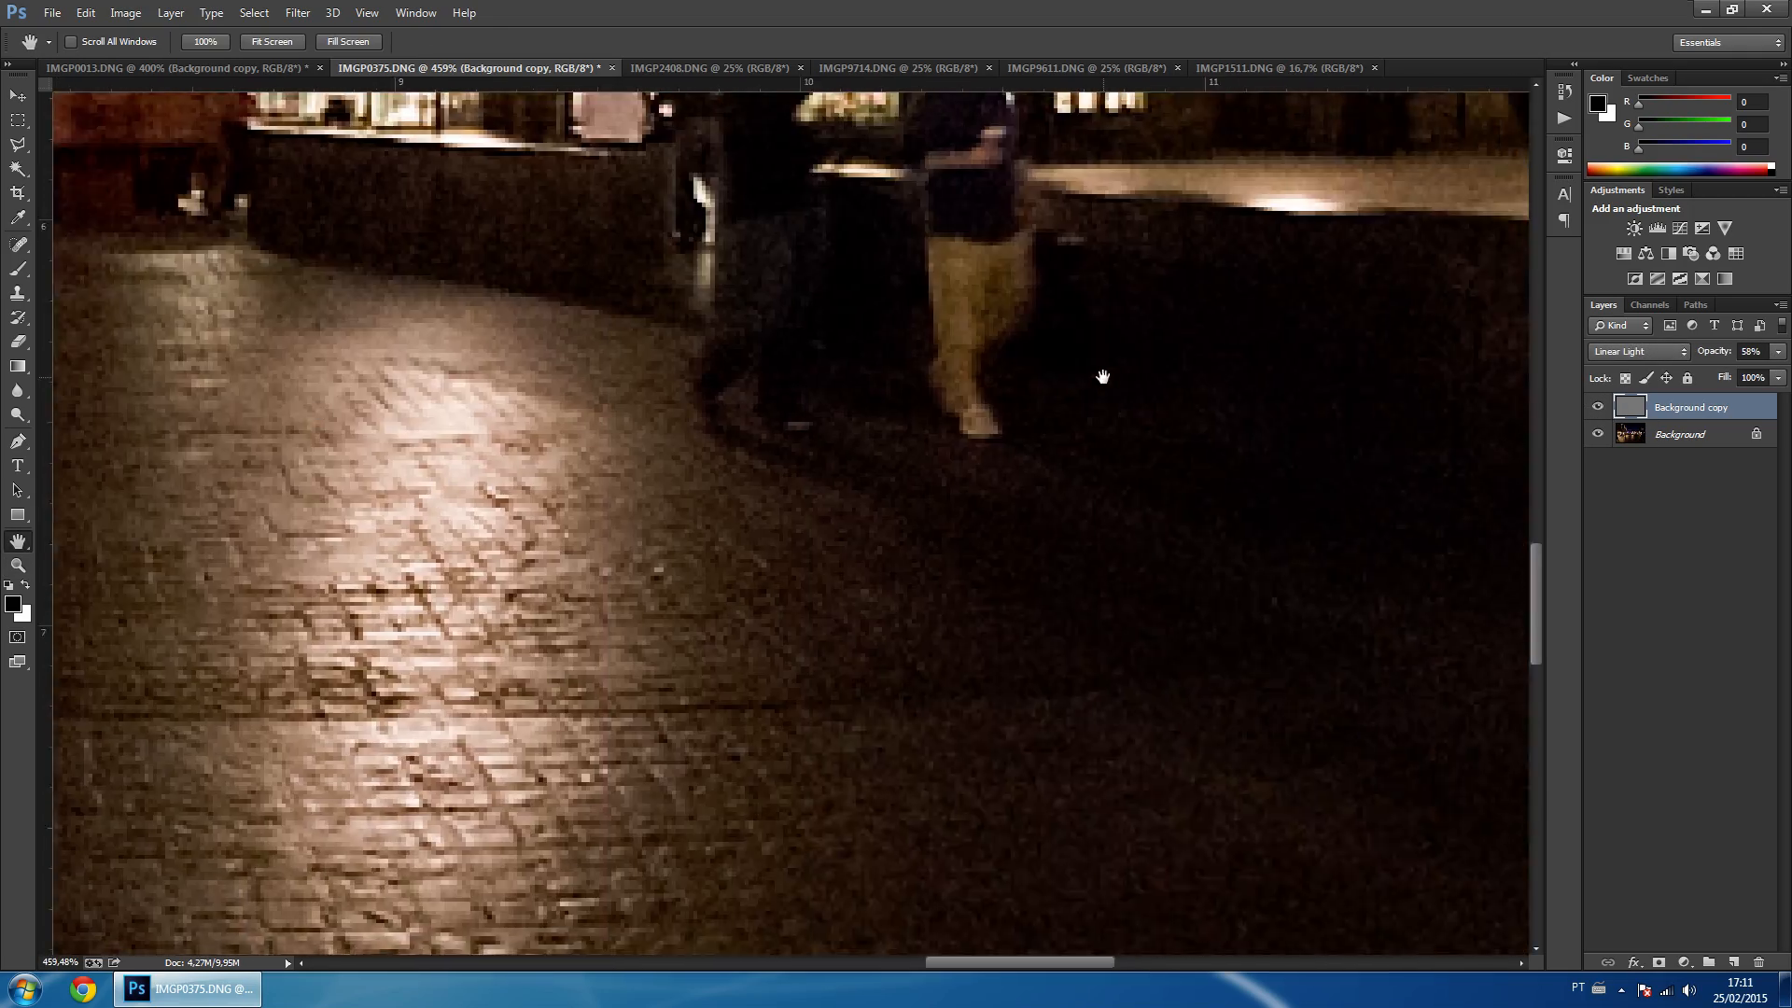
drag(1104, 380, 1024, 668)
drag(812, 304, 788, 744)
drag(859, 234, 869, 699)
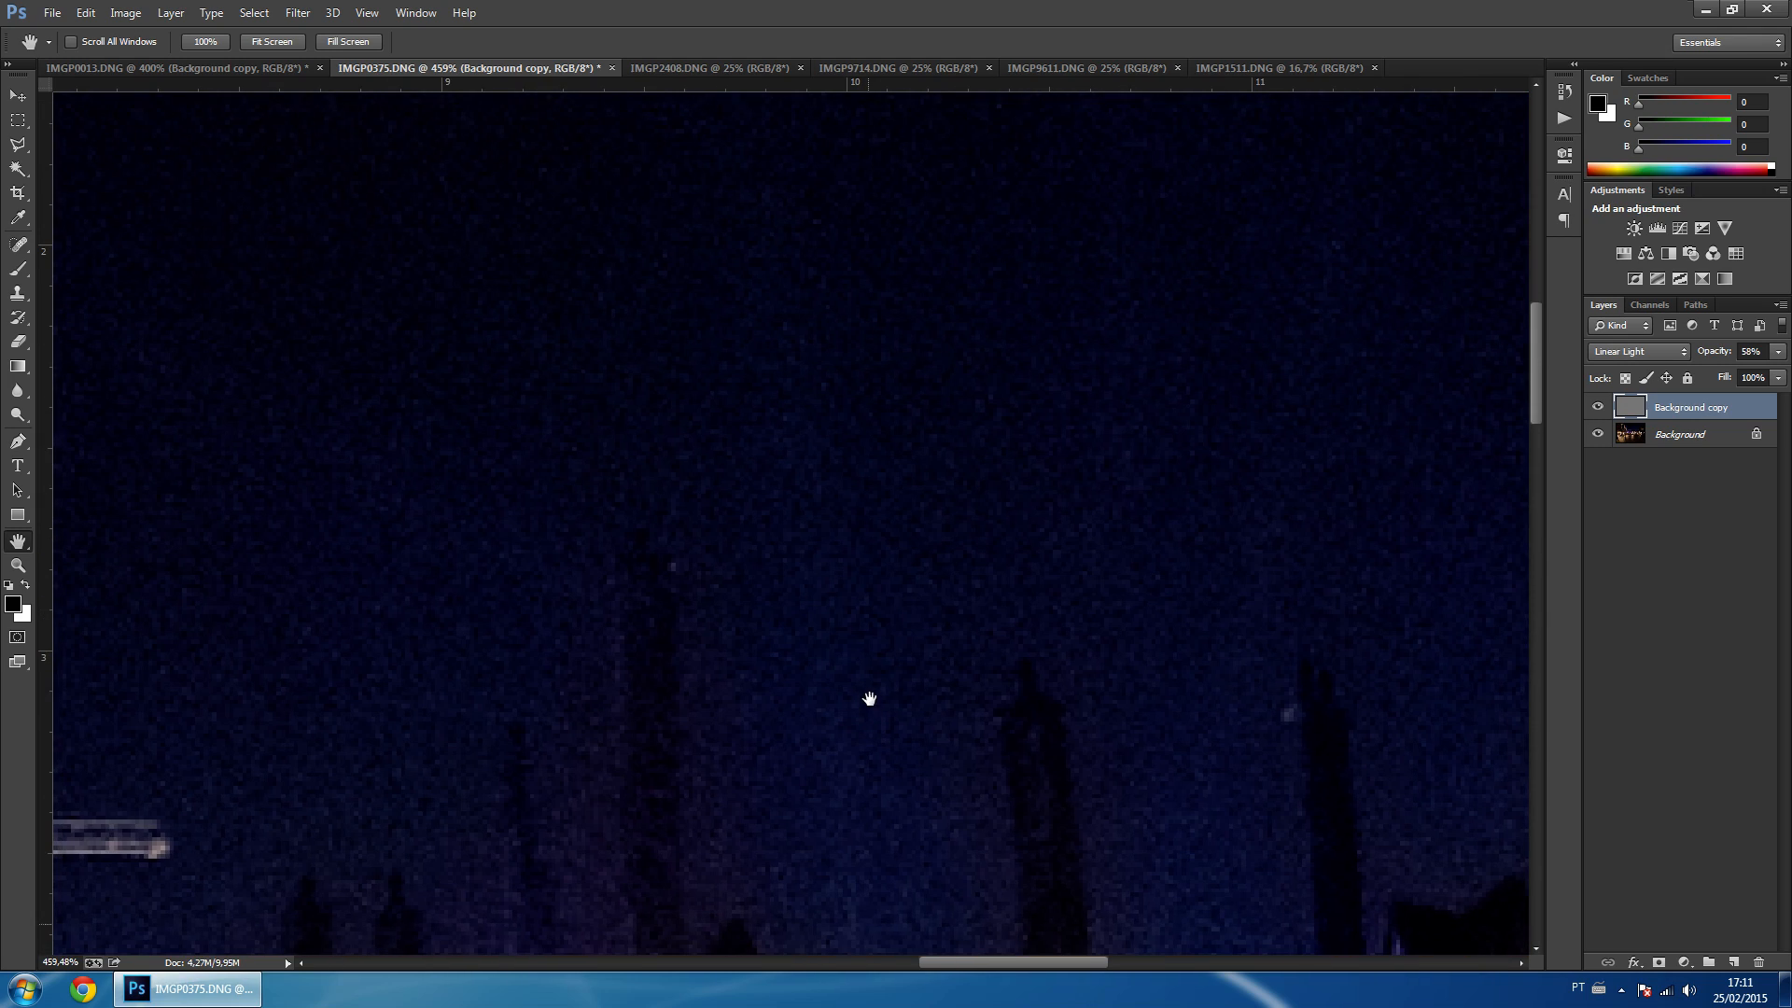
click(1596, 412)
click(1595, 411)
Inspect the crane, the archway and the lit shopfronts of the street up close for noise and sharpness.
drag(496, 596, 1304, 399)
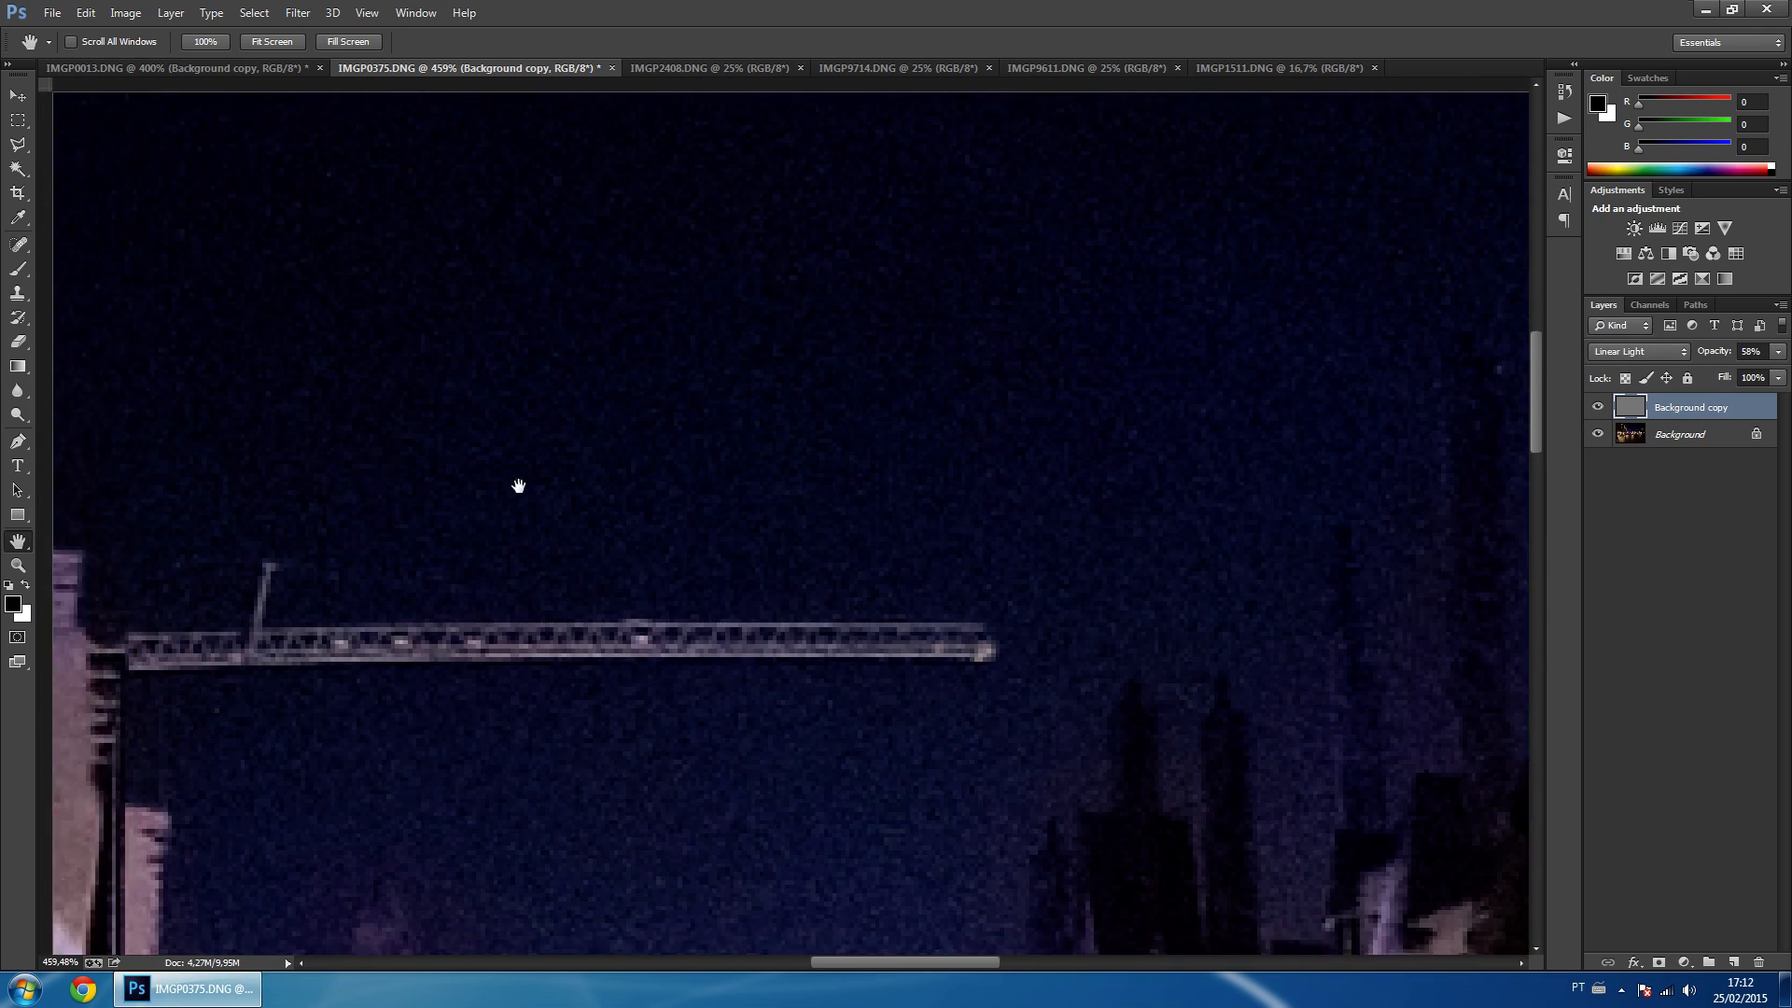
drag(469, 482, 1129, 471)
drag(859, 453, 626, 203)
drag(880, 612, 564, 254)
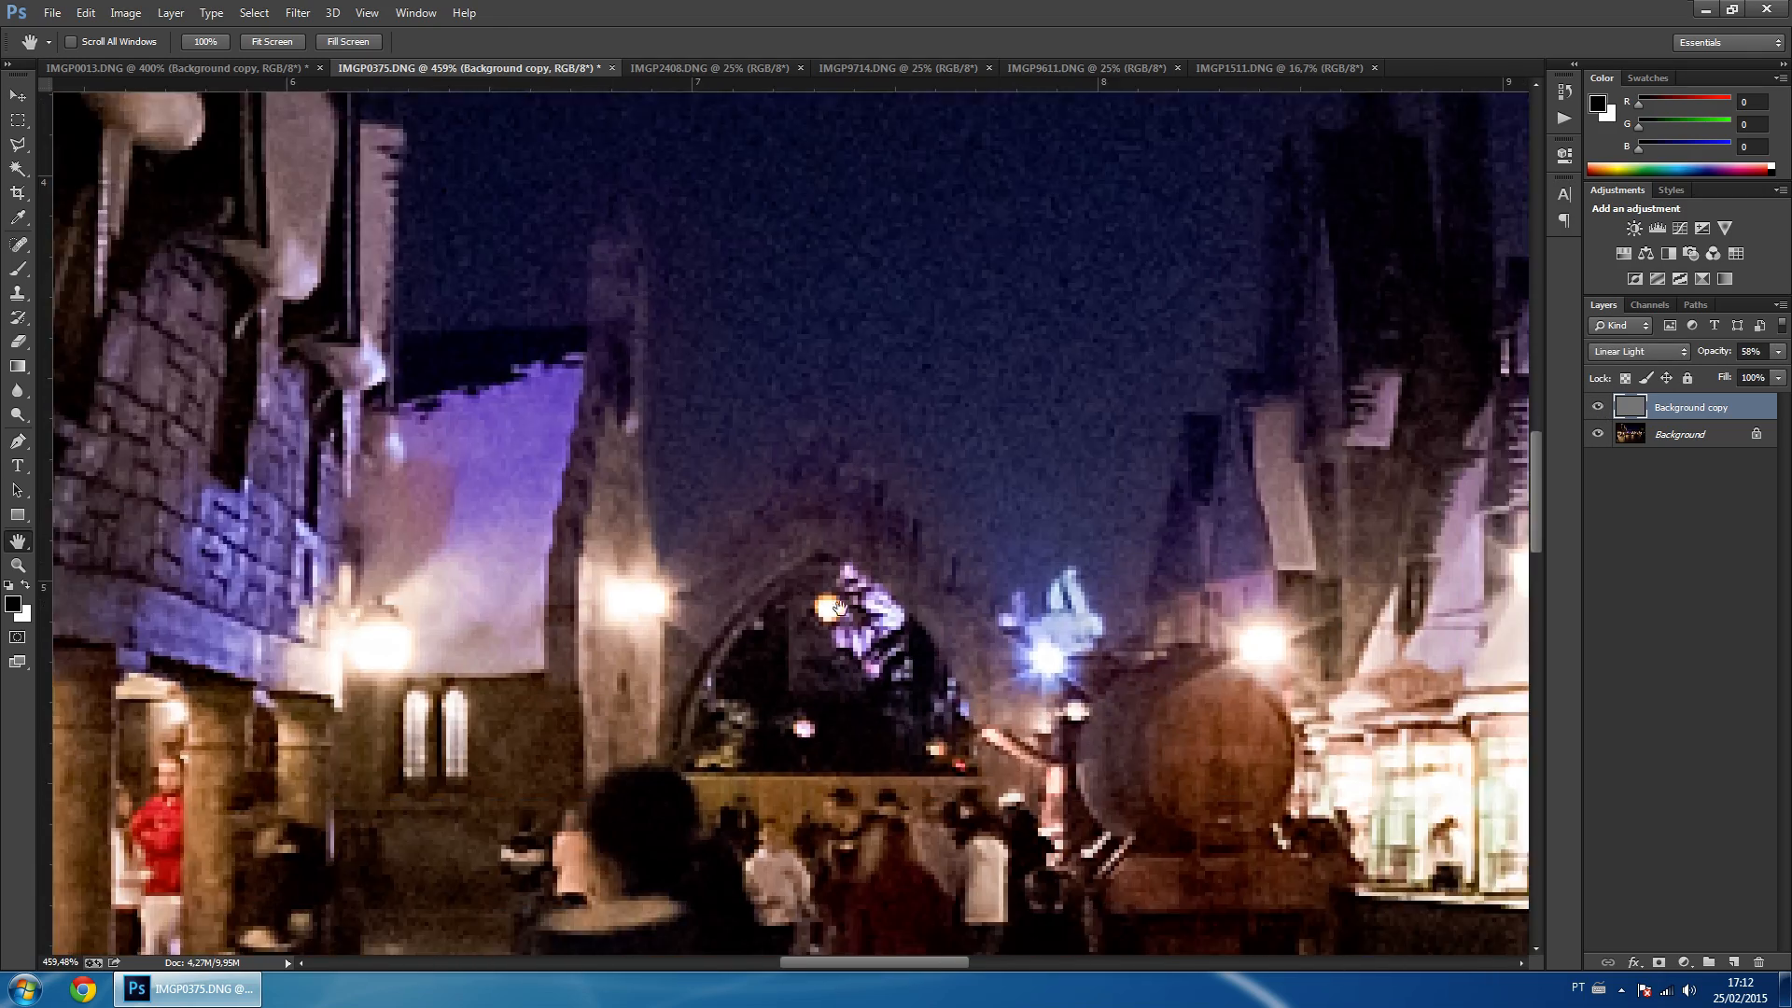
drag(1074, 704, 456, 273)
drag(1223, 653, 383, 295)
Compare the arcade bench with and without the high-pass layer, and return the street photo to 100%.
drag(308, 467, 1335, 426)
drag(196, 420, 1475, 410)
drag(93, 401, 1102, 504)
click(1598, 407)
click(1598, 408)
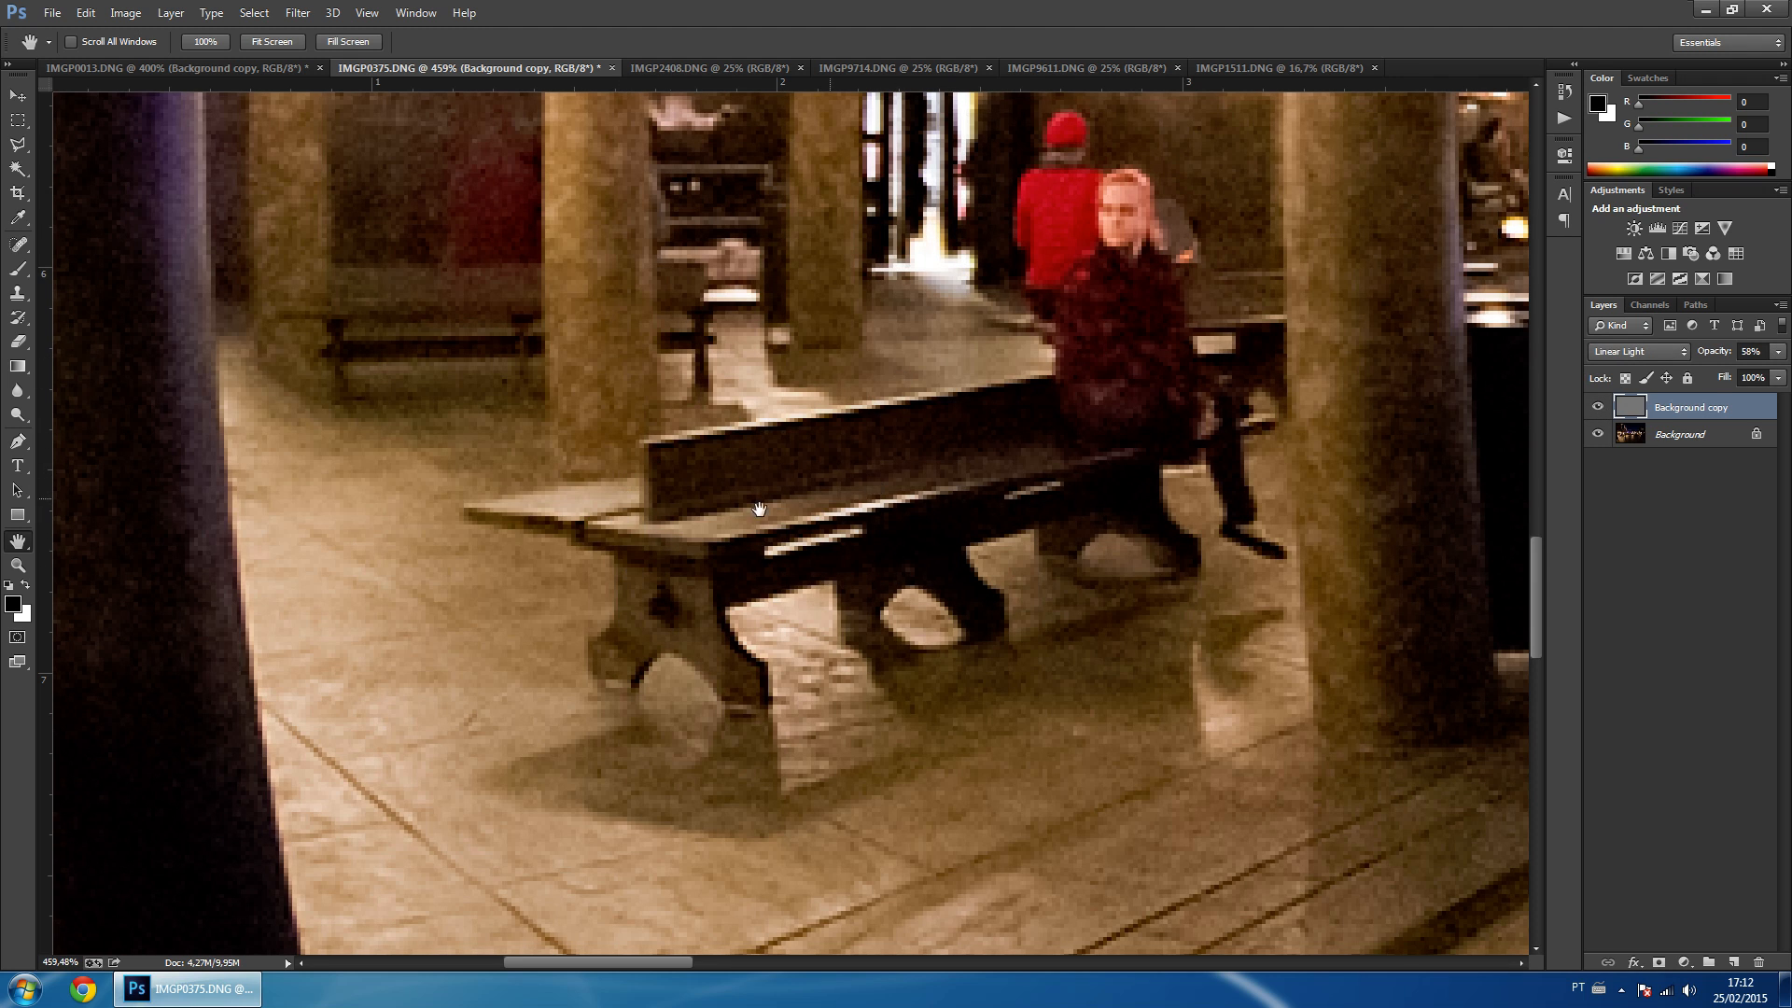
click(1598, 407)
click(1598, 407)
click(1598, 407)
click(1598, 407)
click(207, 42)
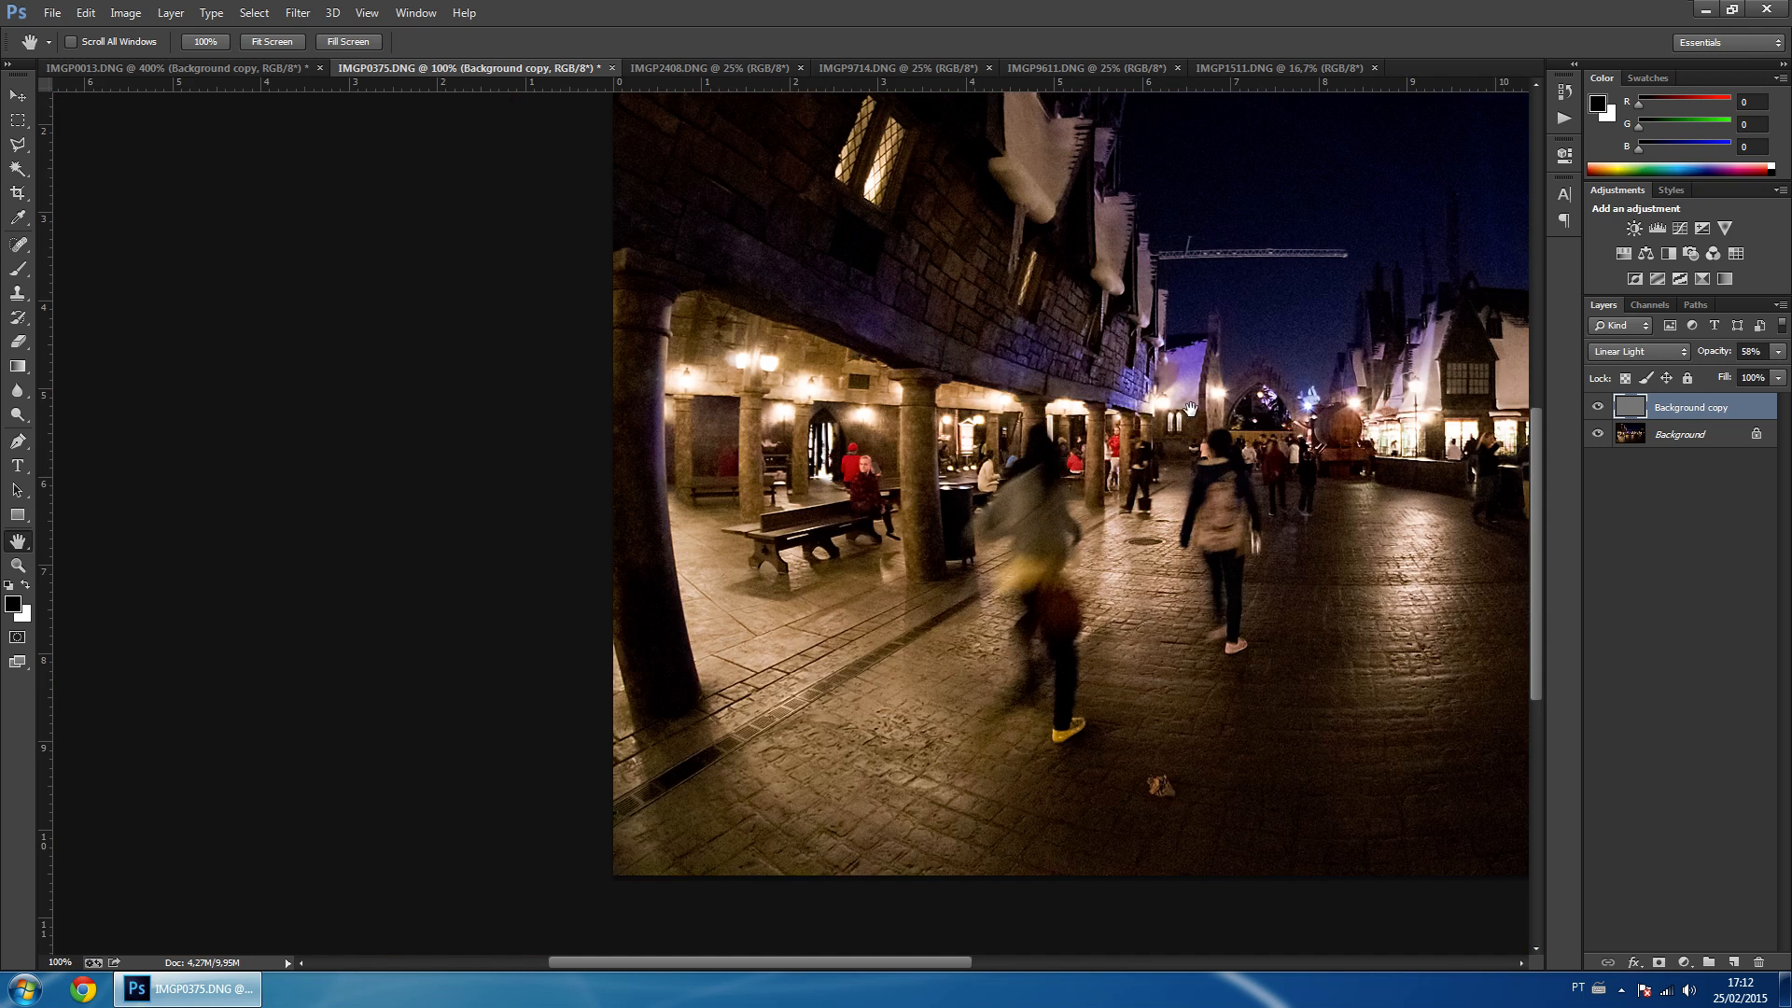
drag(1190, 409, 731, 505)
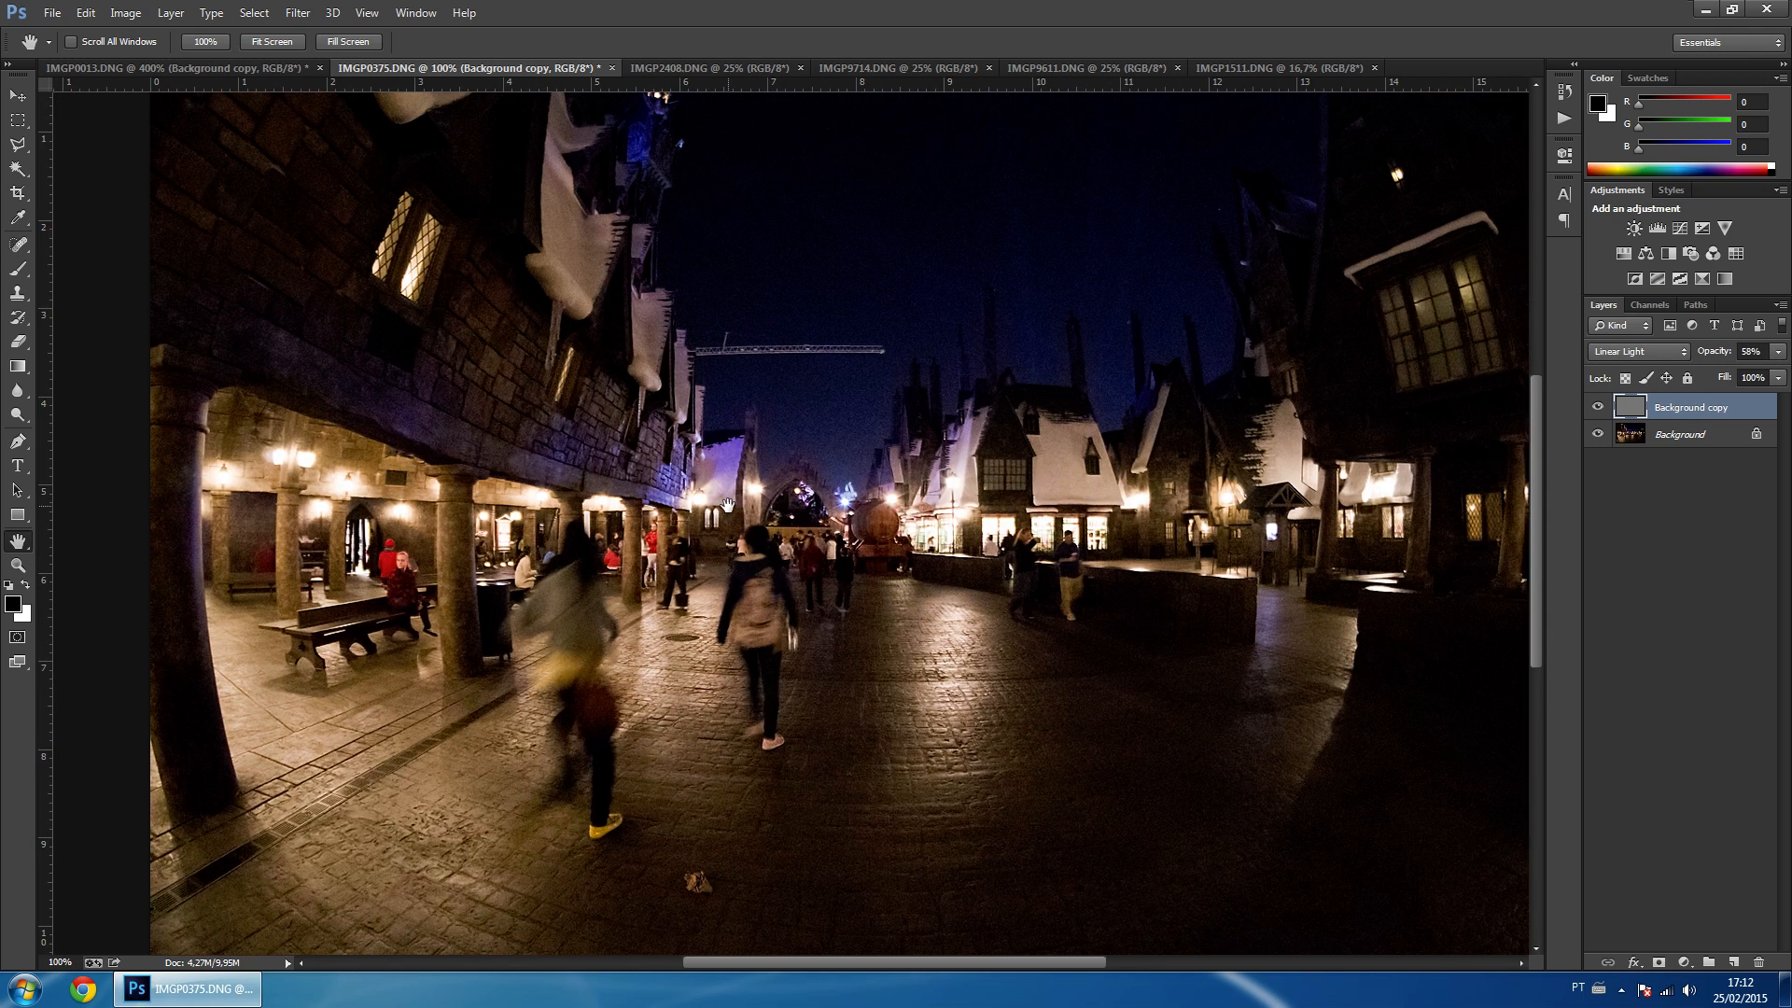
Switch to the statue photo IMGP2408.DNG and inspect its torch, crown and robe at 100% and about 165%.
click(659, 71)
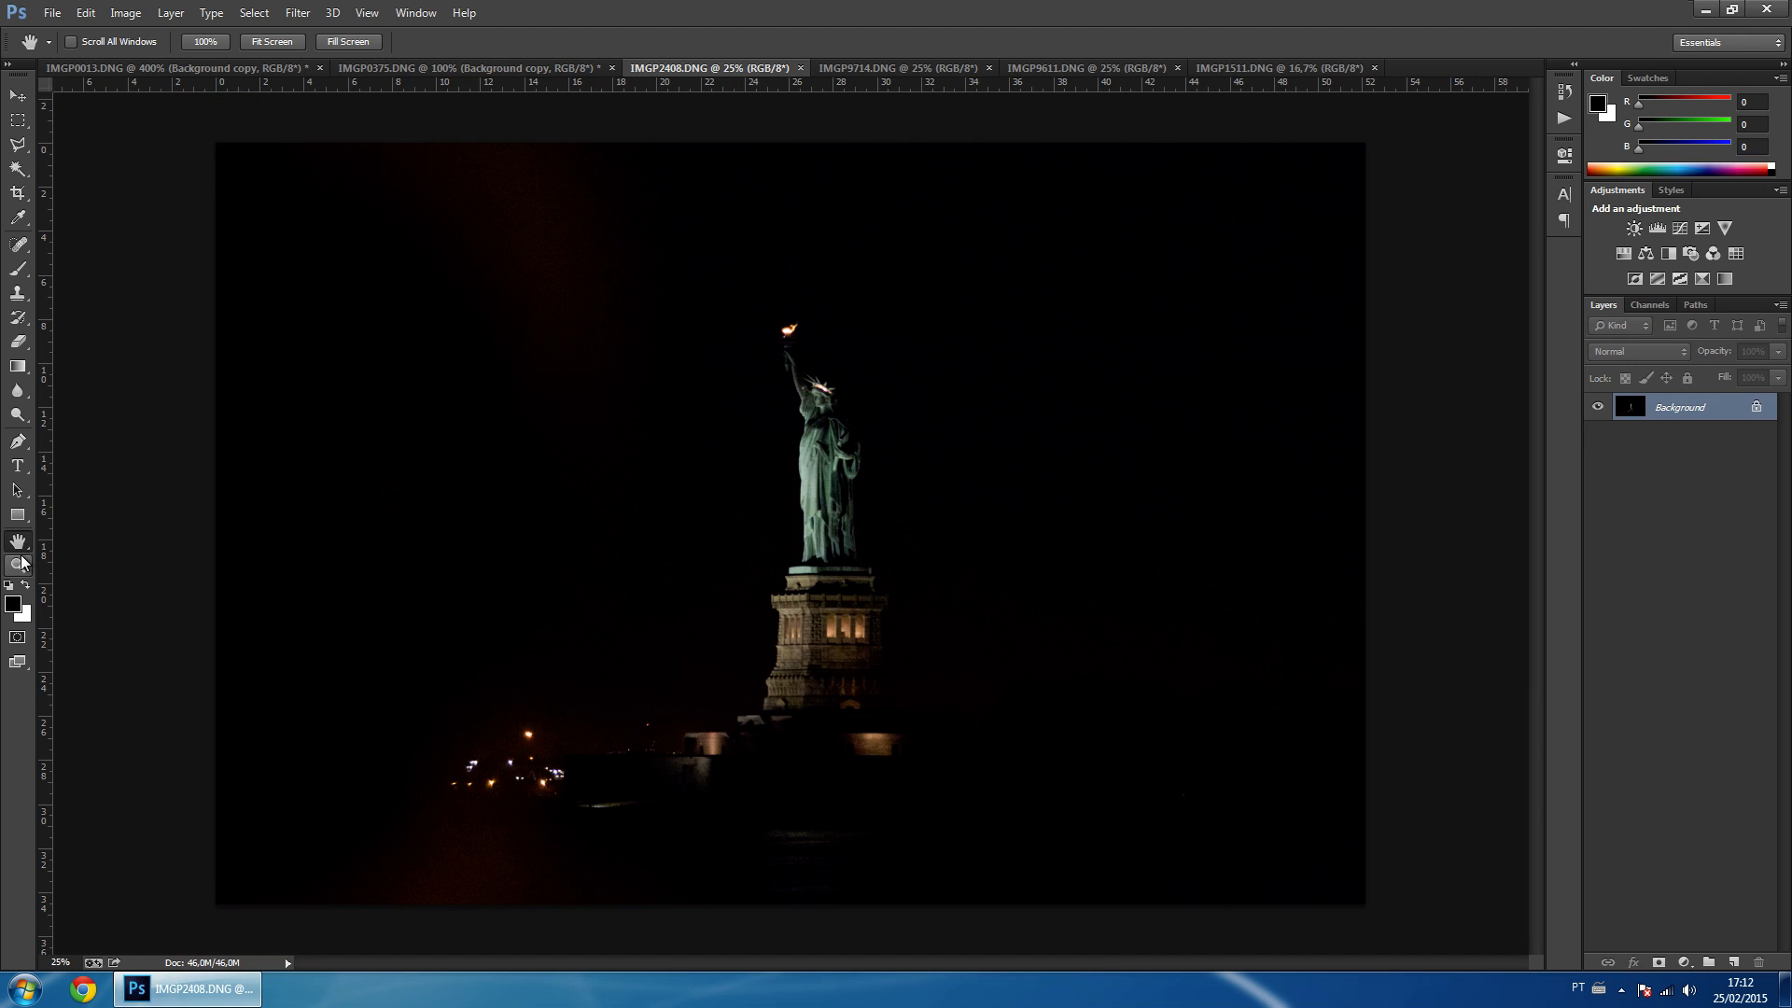
click(18, 566)
click(468, 42)
key(h)
drag(840, 263, 815, 704)
click(18, 565)
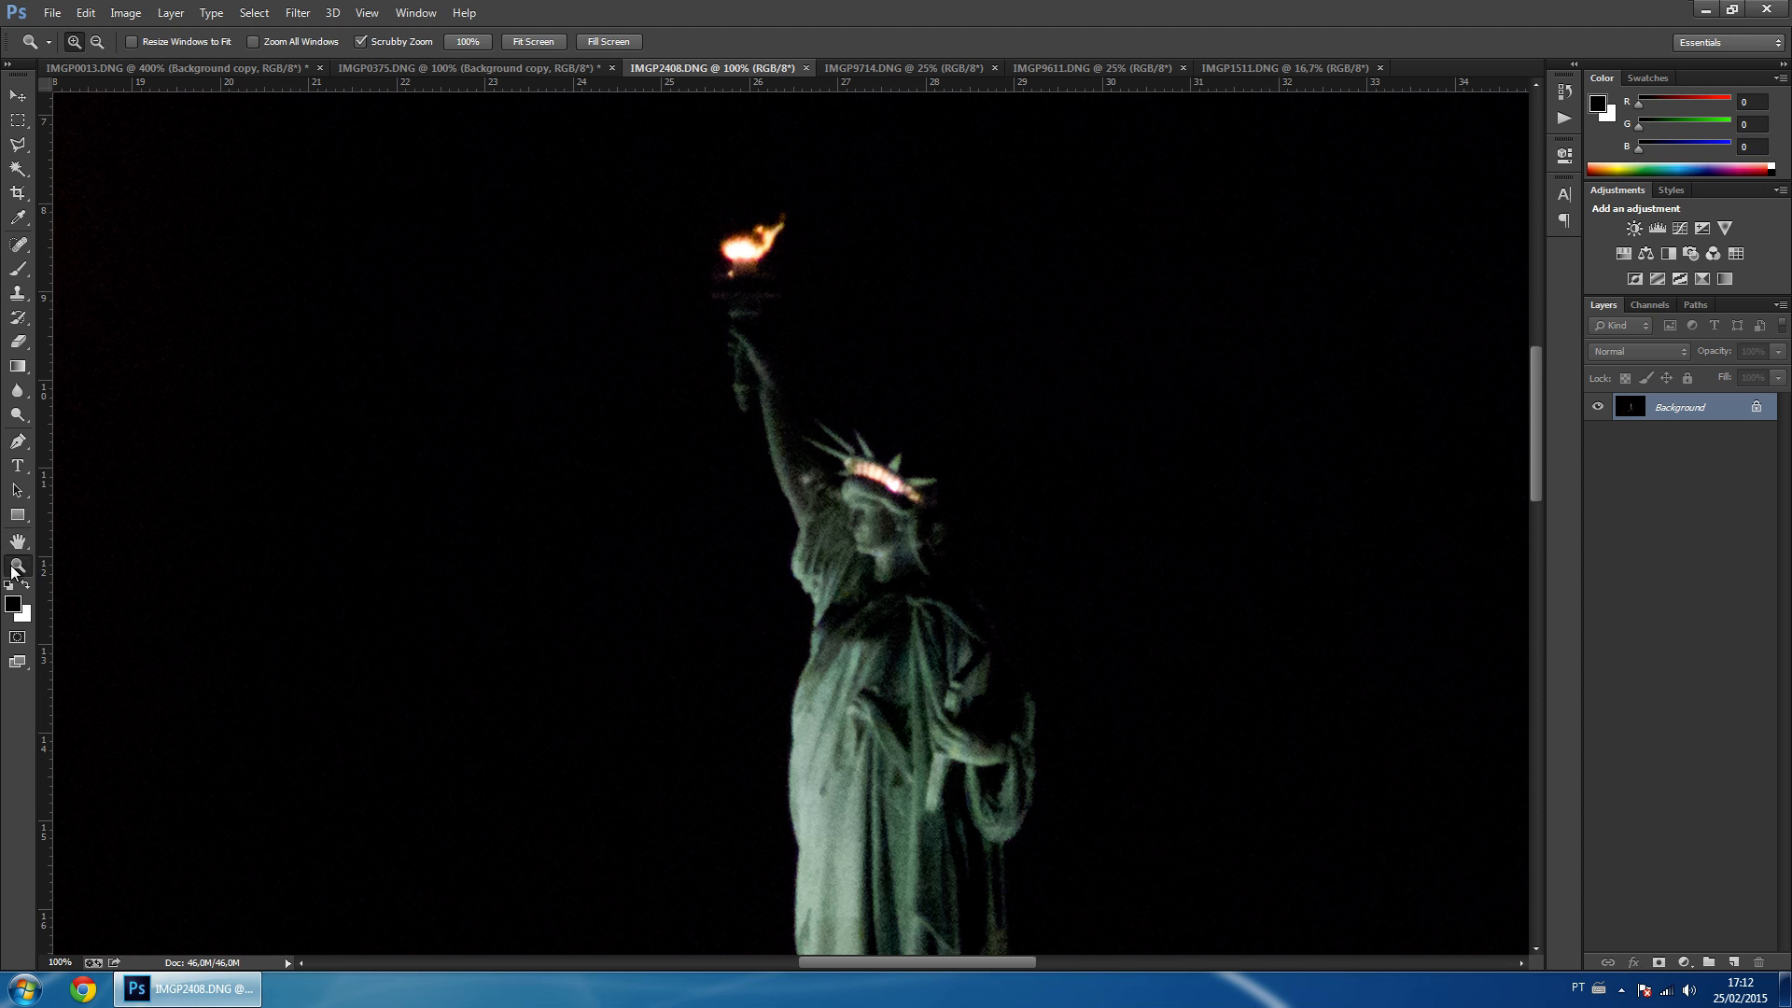
drag(790, 483, 836, 444)
key(h)
drag(798, 306, 799, 425)
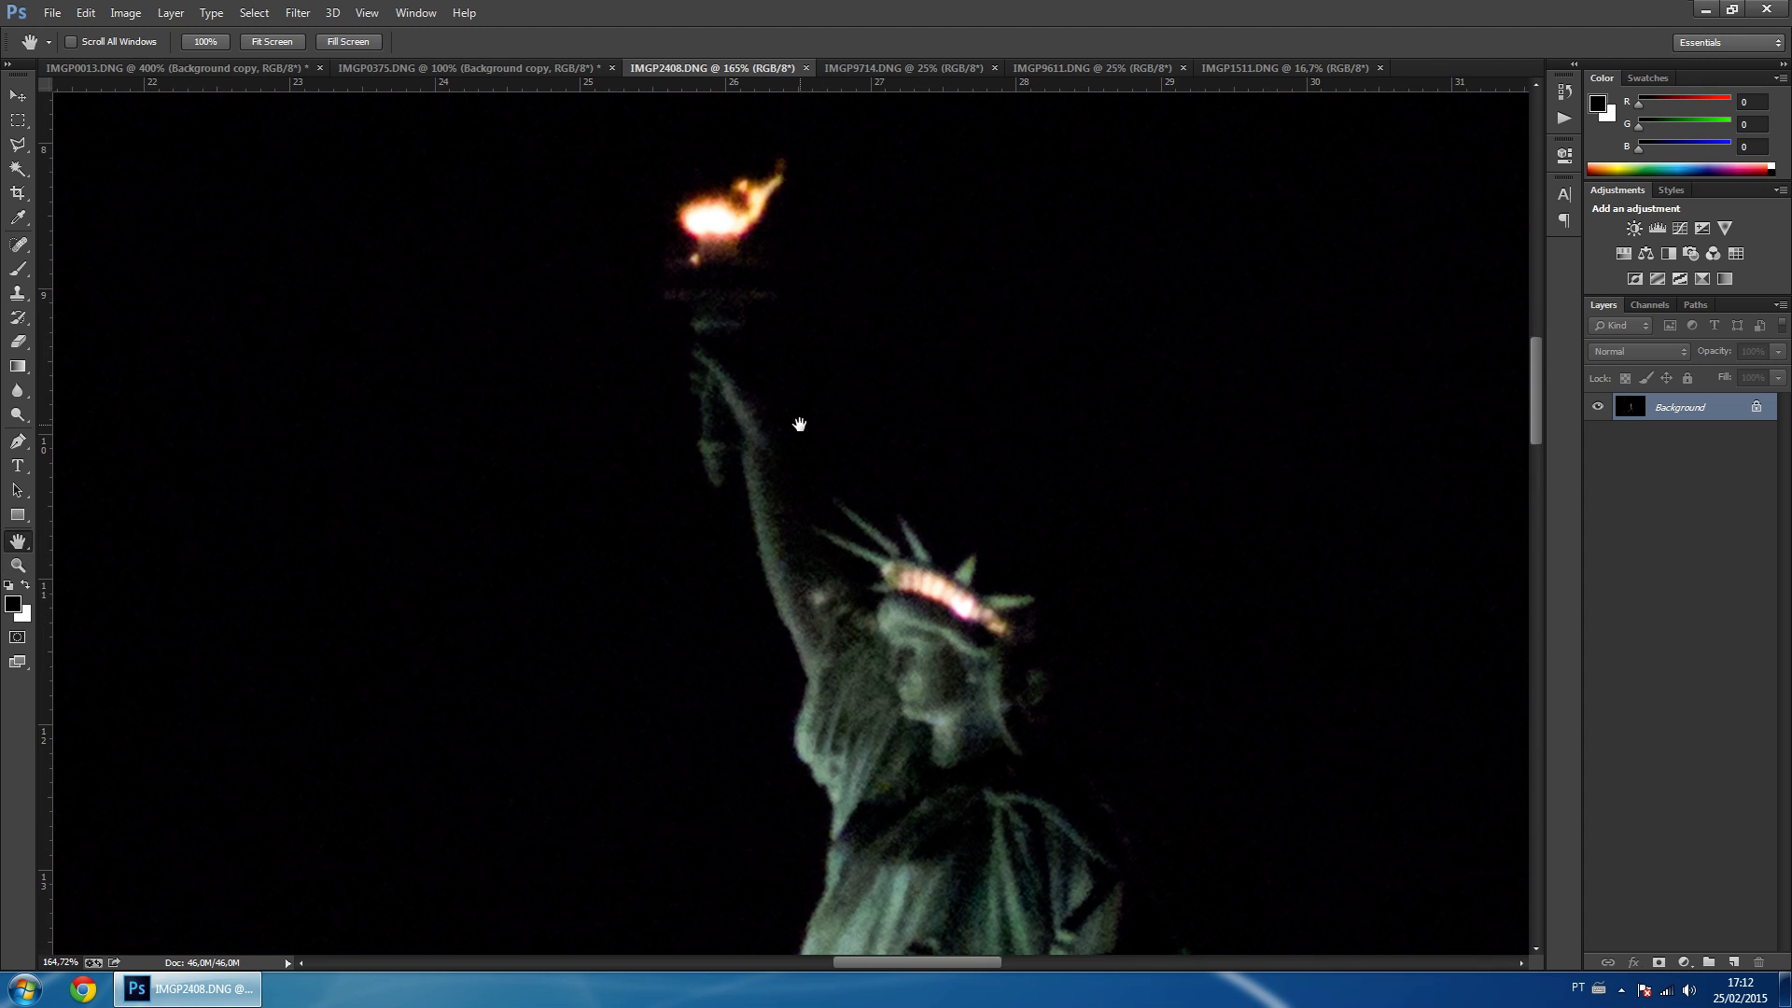
drag(945, 599, 780, 374)
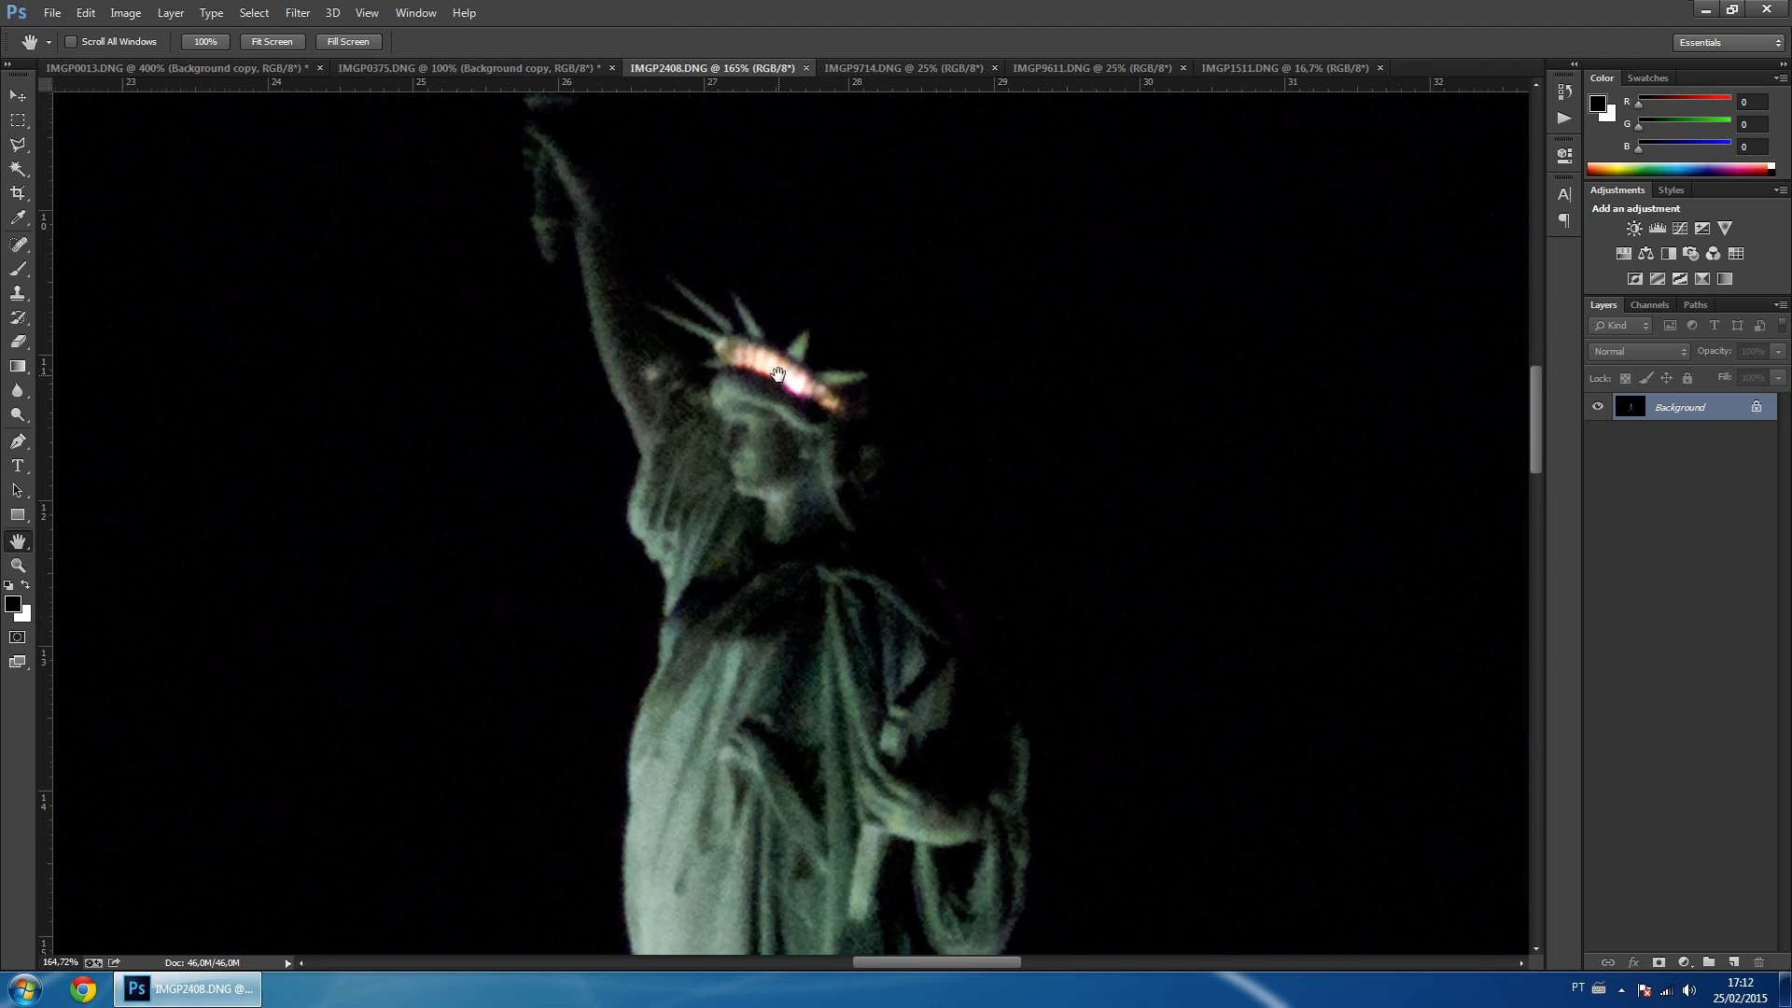
Examine the statue's raised arm and crown at about 230%, and bring the whole photo back into view at 25%.
click(22, 569)
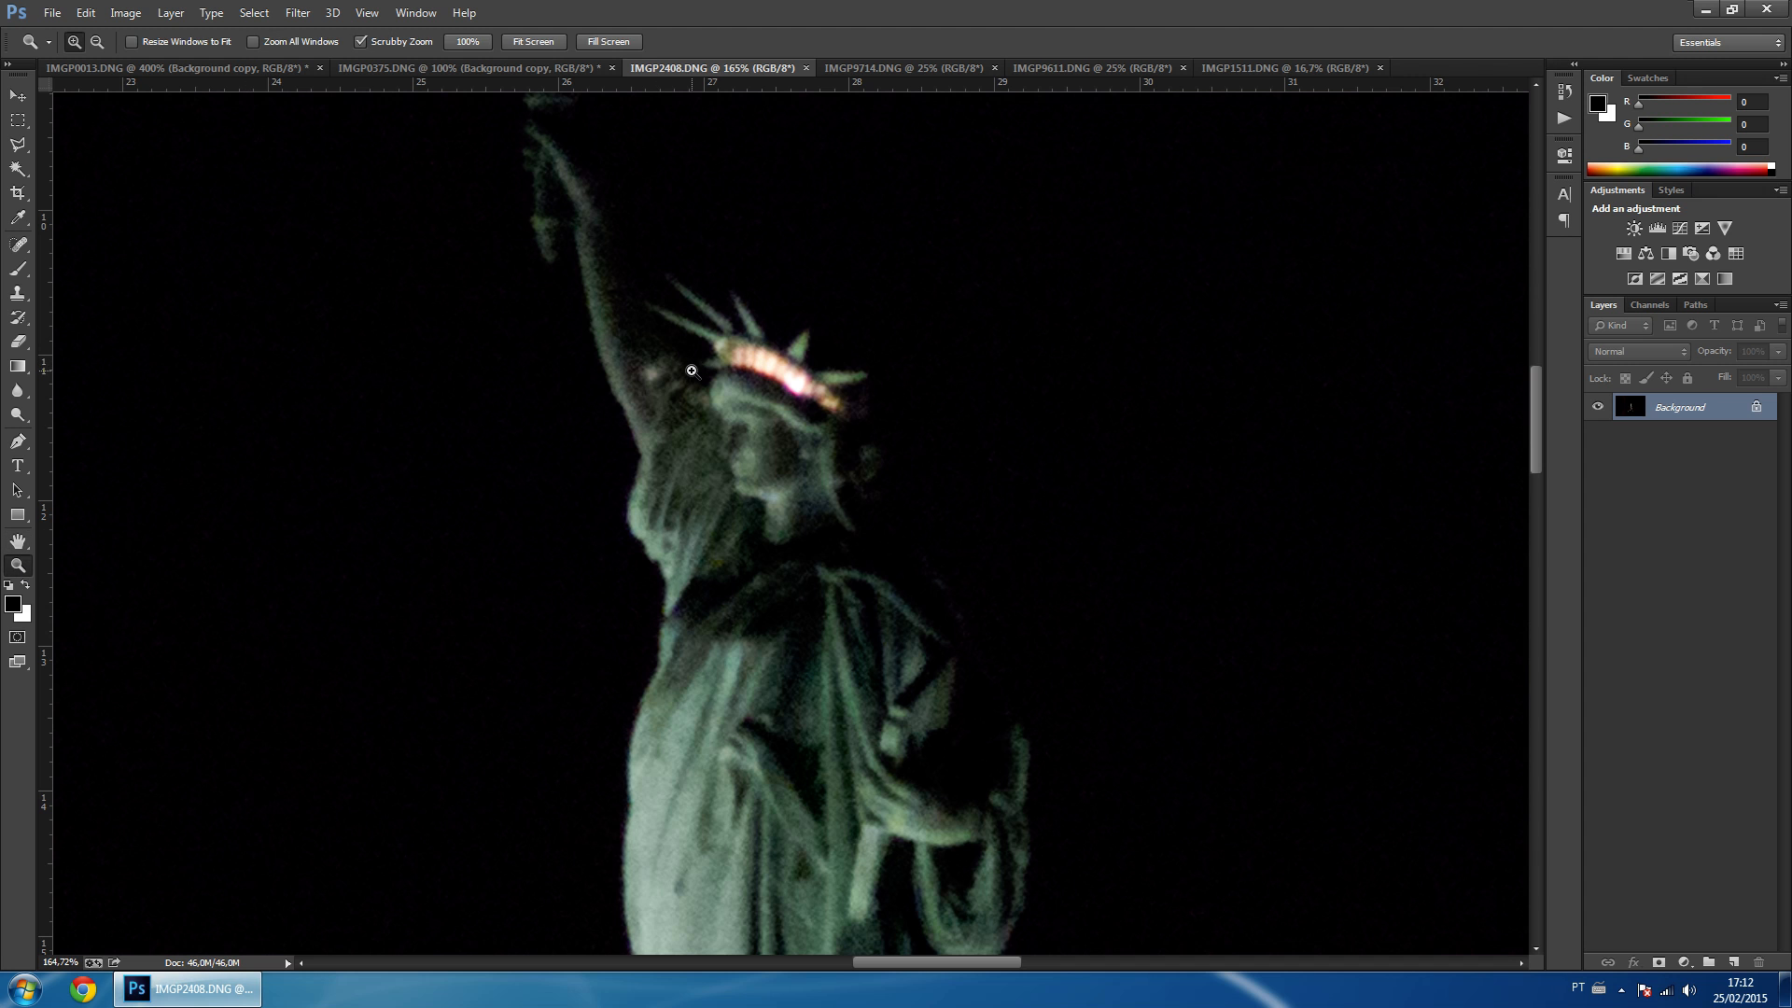
drag(693, 373, 724, 370)
key(h)
drag(637, 315, 722, 437)
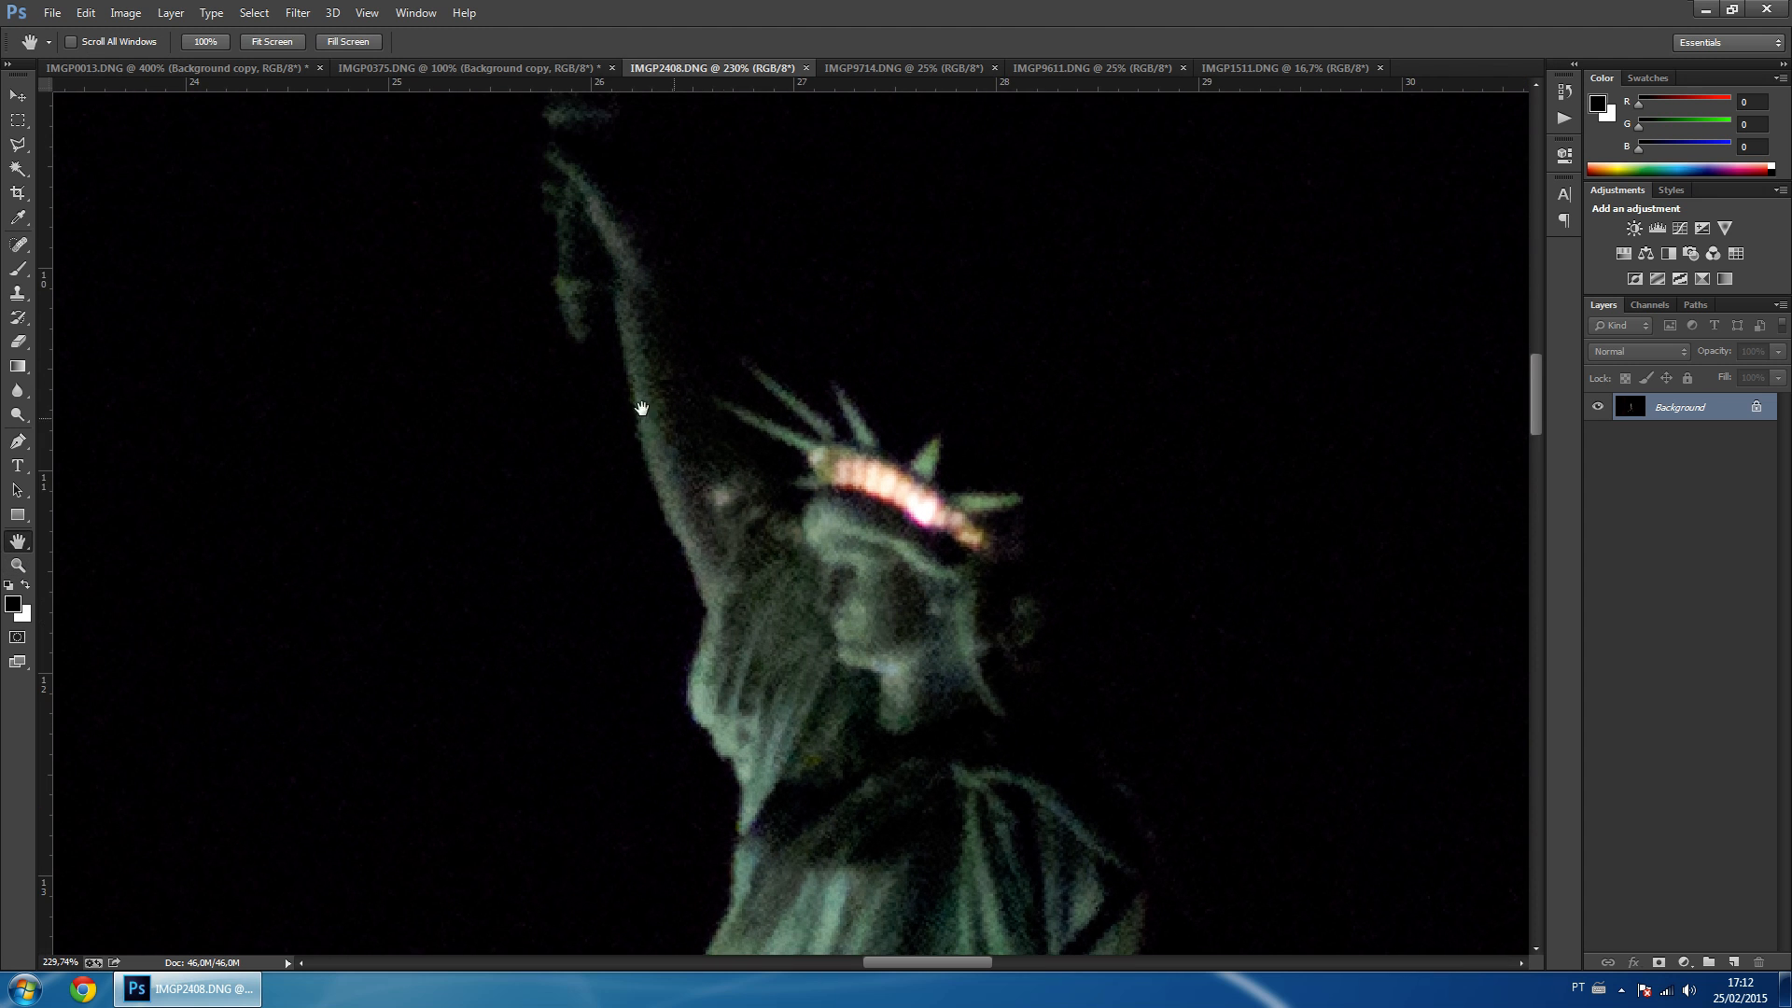
click(18, 565)
alt+click(637, 500)
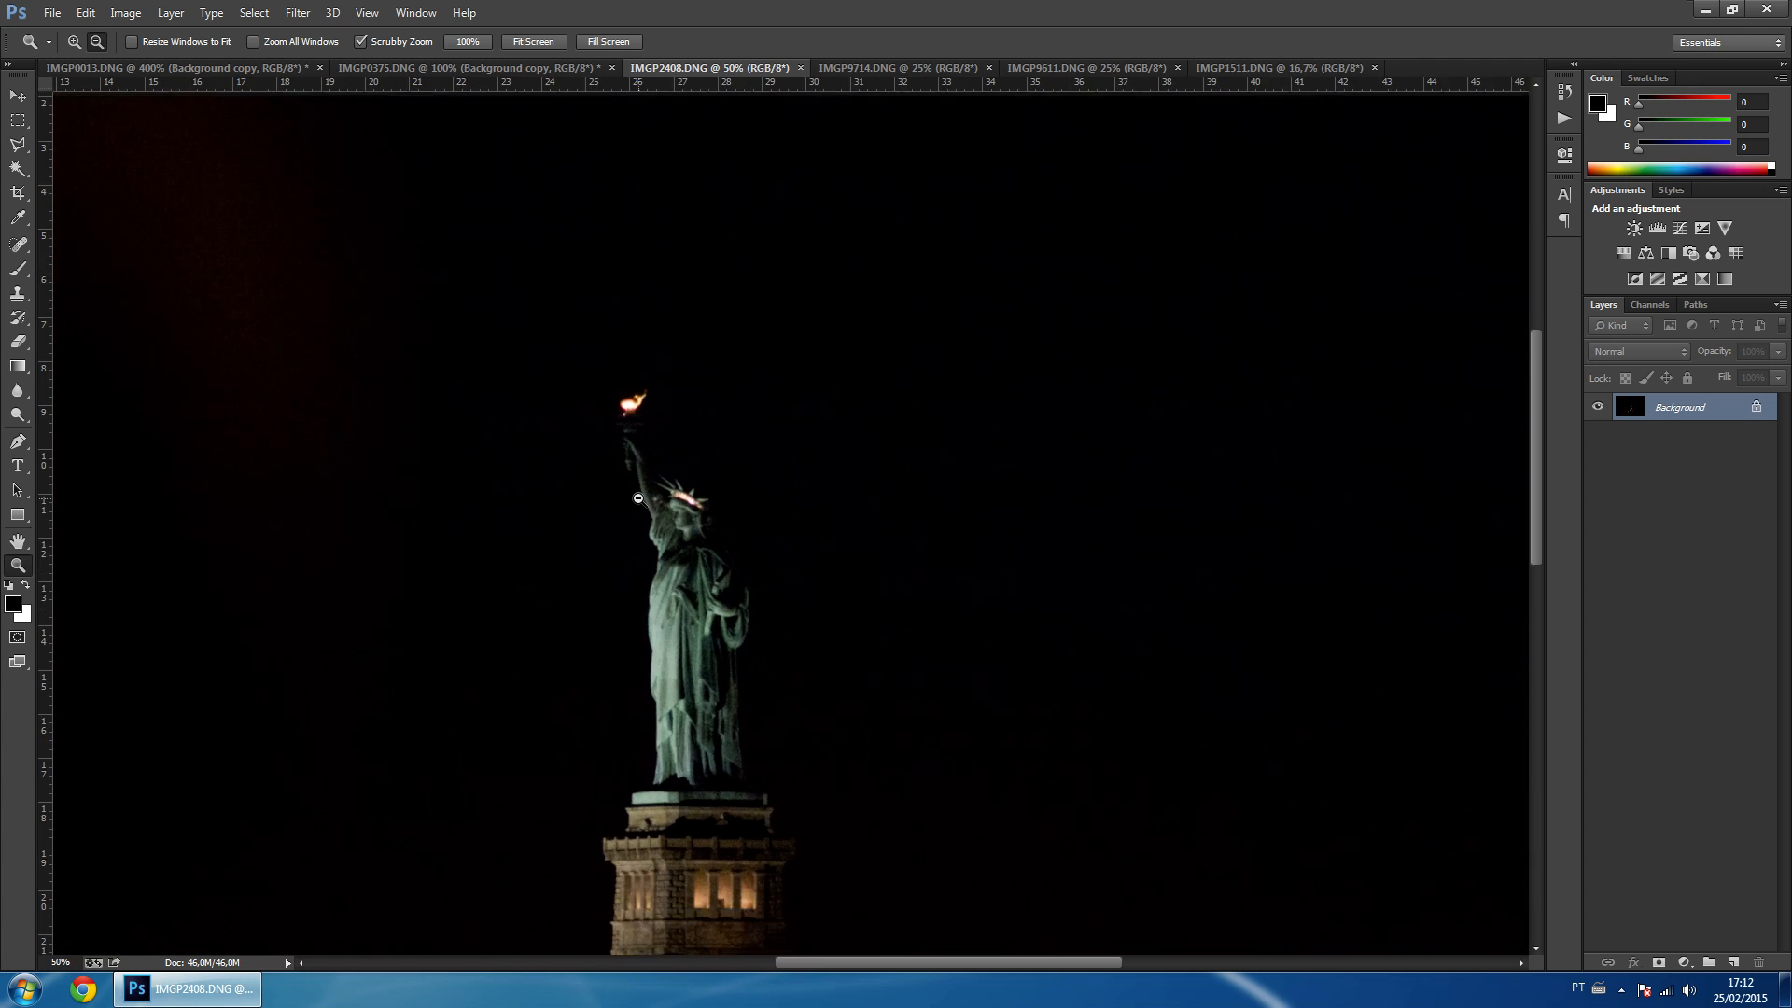
alt+click(637, 499)
alt+click(639, 499)
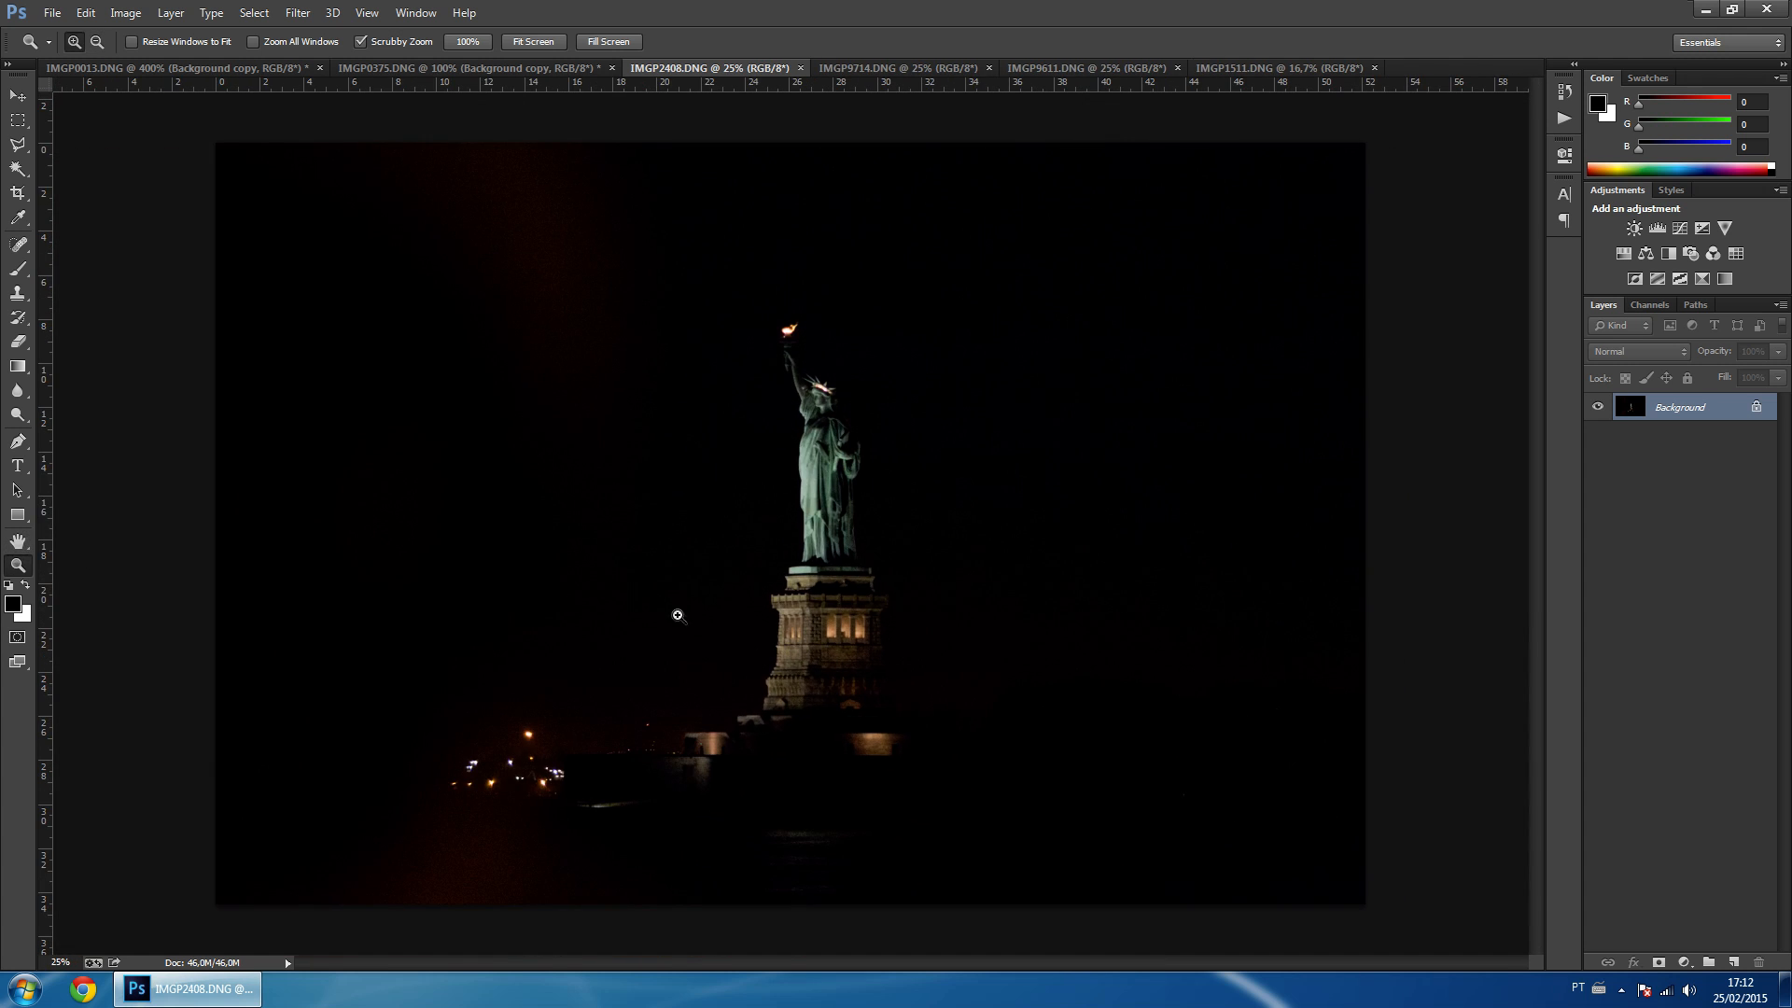
Duplicate the statue photo's Background layer and apply High Pass to the copy with a radius just under 2.4 pixels.
drag(814, 379, 944, 264)
drag(1672, 407, 1733, 963)
click(297, 13)
mouse_move(342, 364)
click(585, 376)
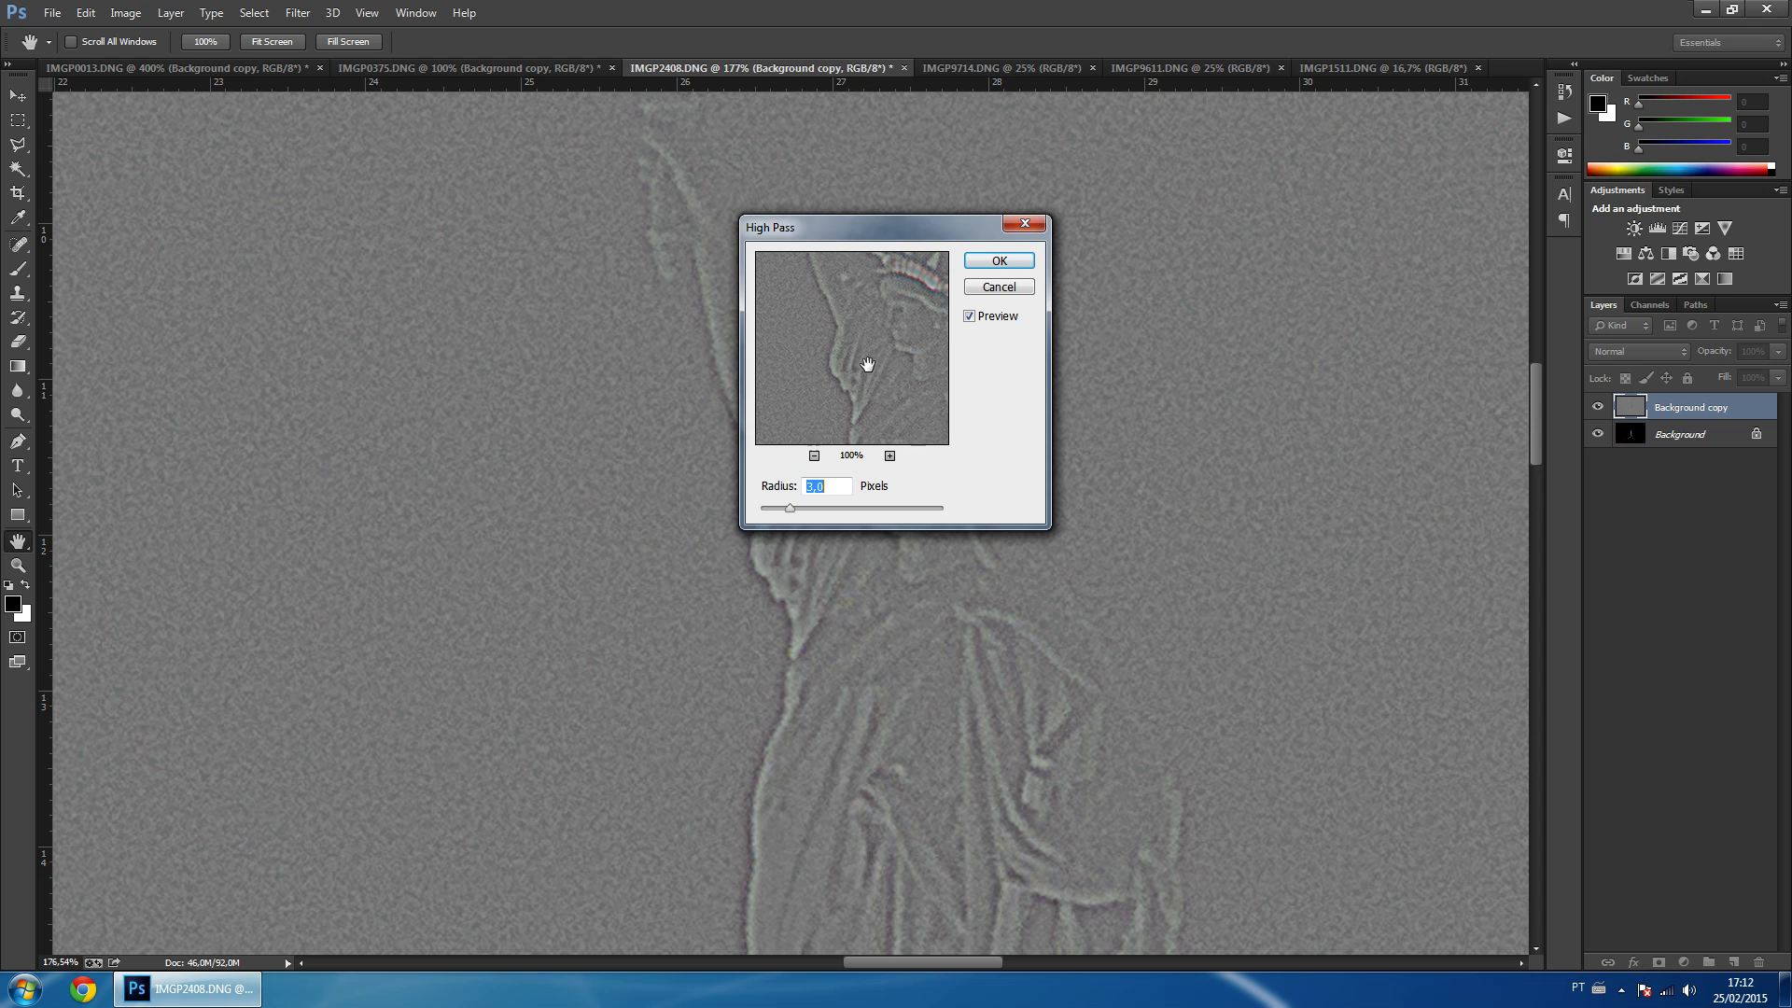
click(890, 456)
drag(812, 384, 830, 321)
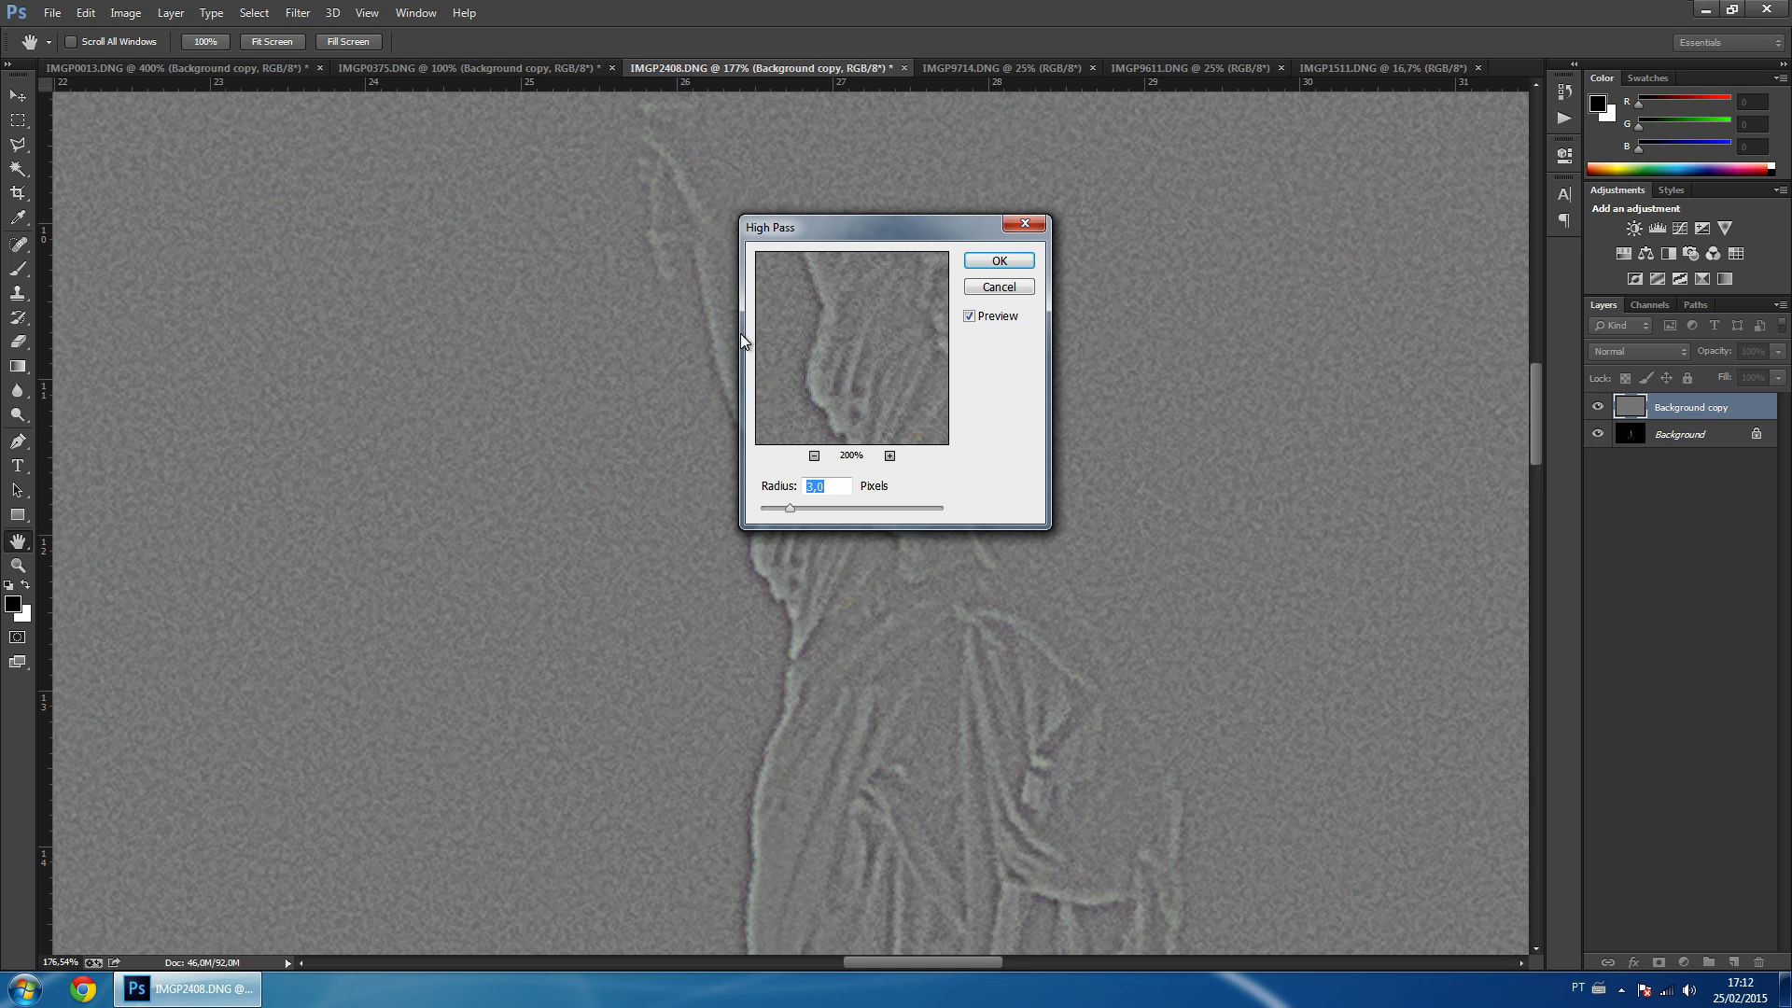
text(2,4)
key(Down)
key(Down)
click(803, 426)
key(Return)
key(z)
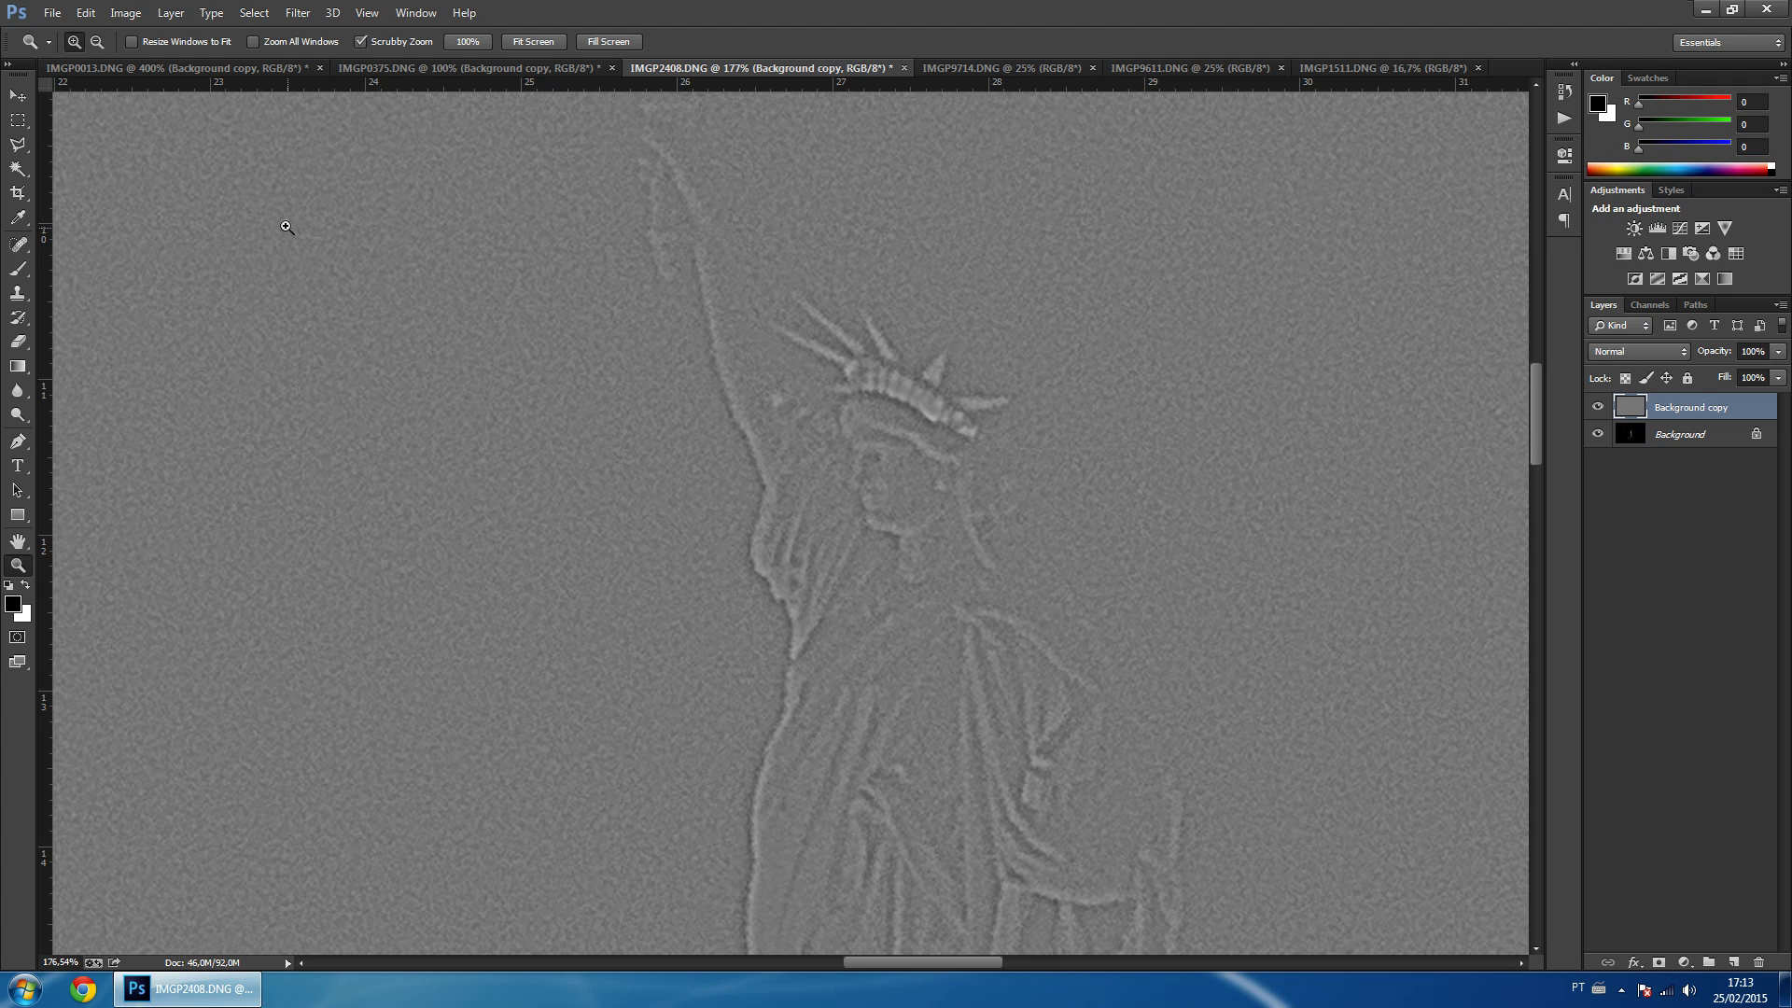
Raise the high-pass layer's contrast slightly with Brightness/Contrast in legacy mode, and toggle the layer to check it.
click(127, 13)
mouse_move(158, 52)
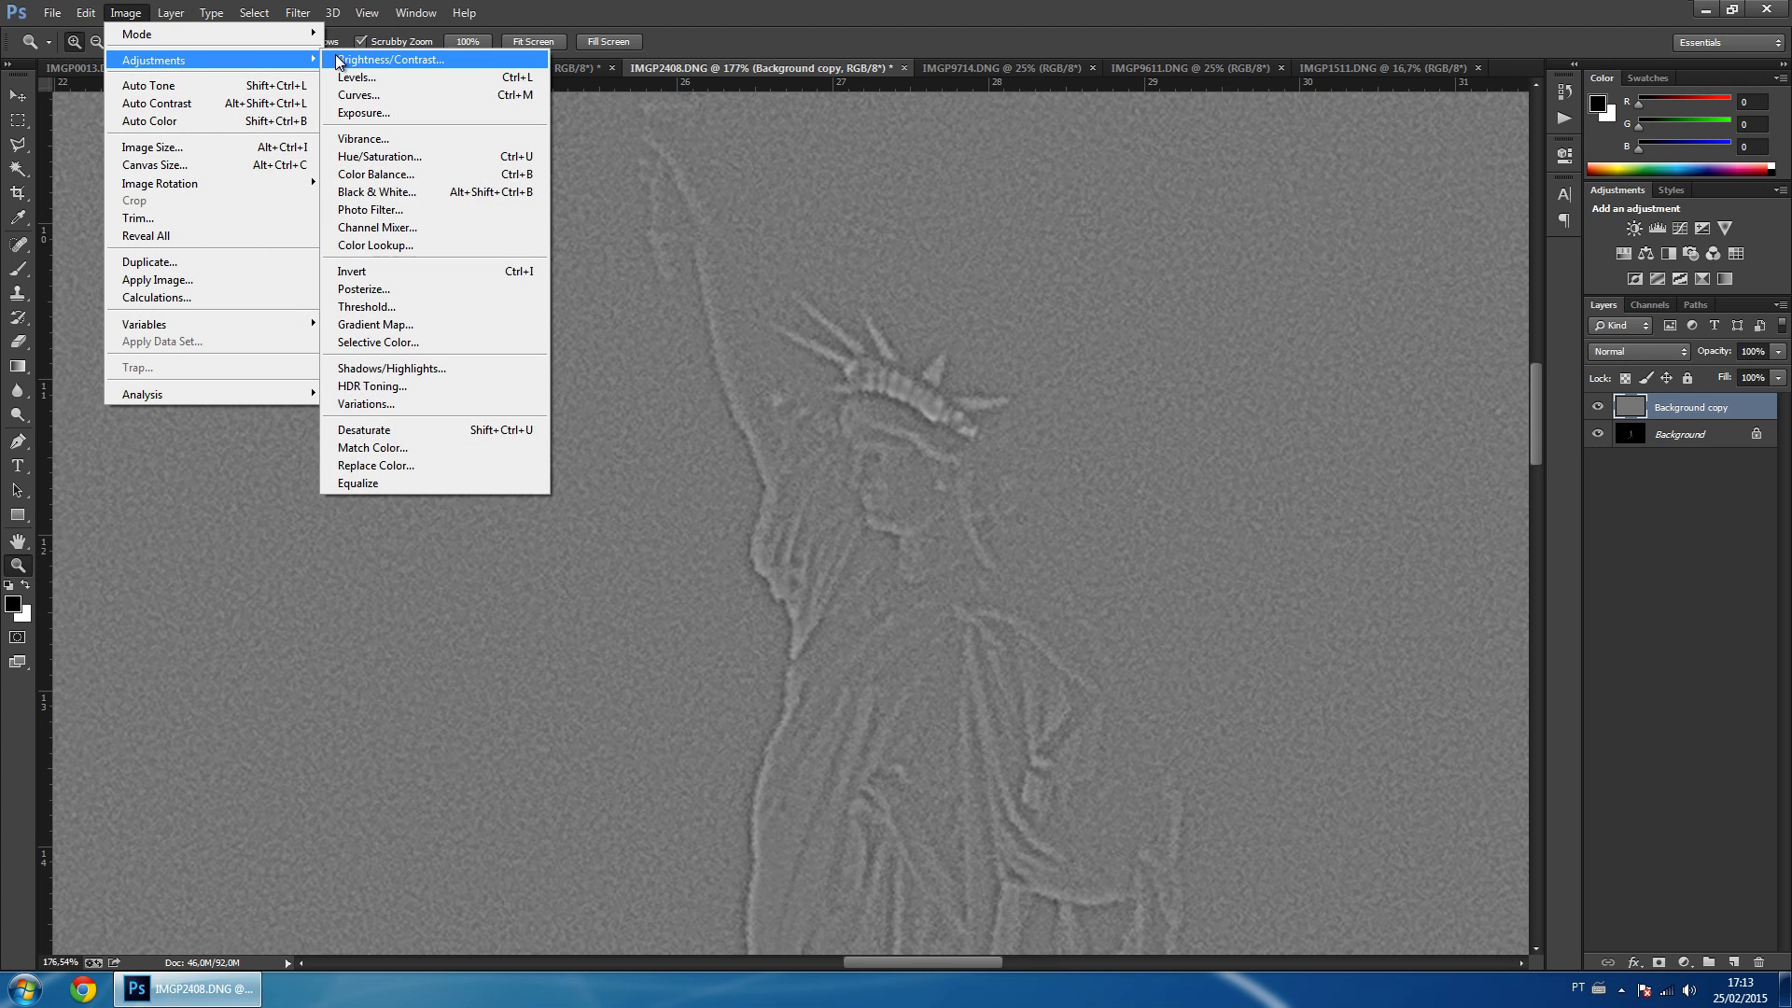
click(387, 58)
drag(873, 284, 1121, 278)
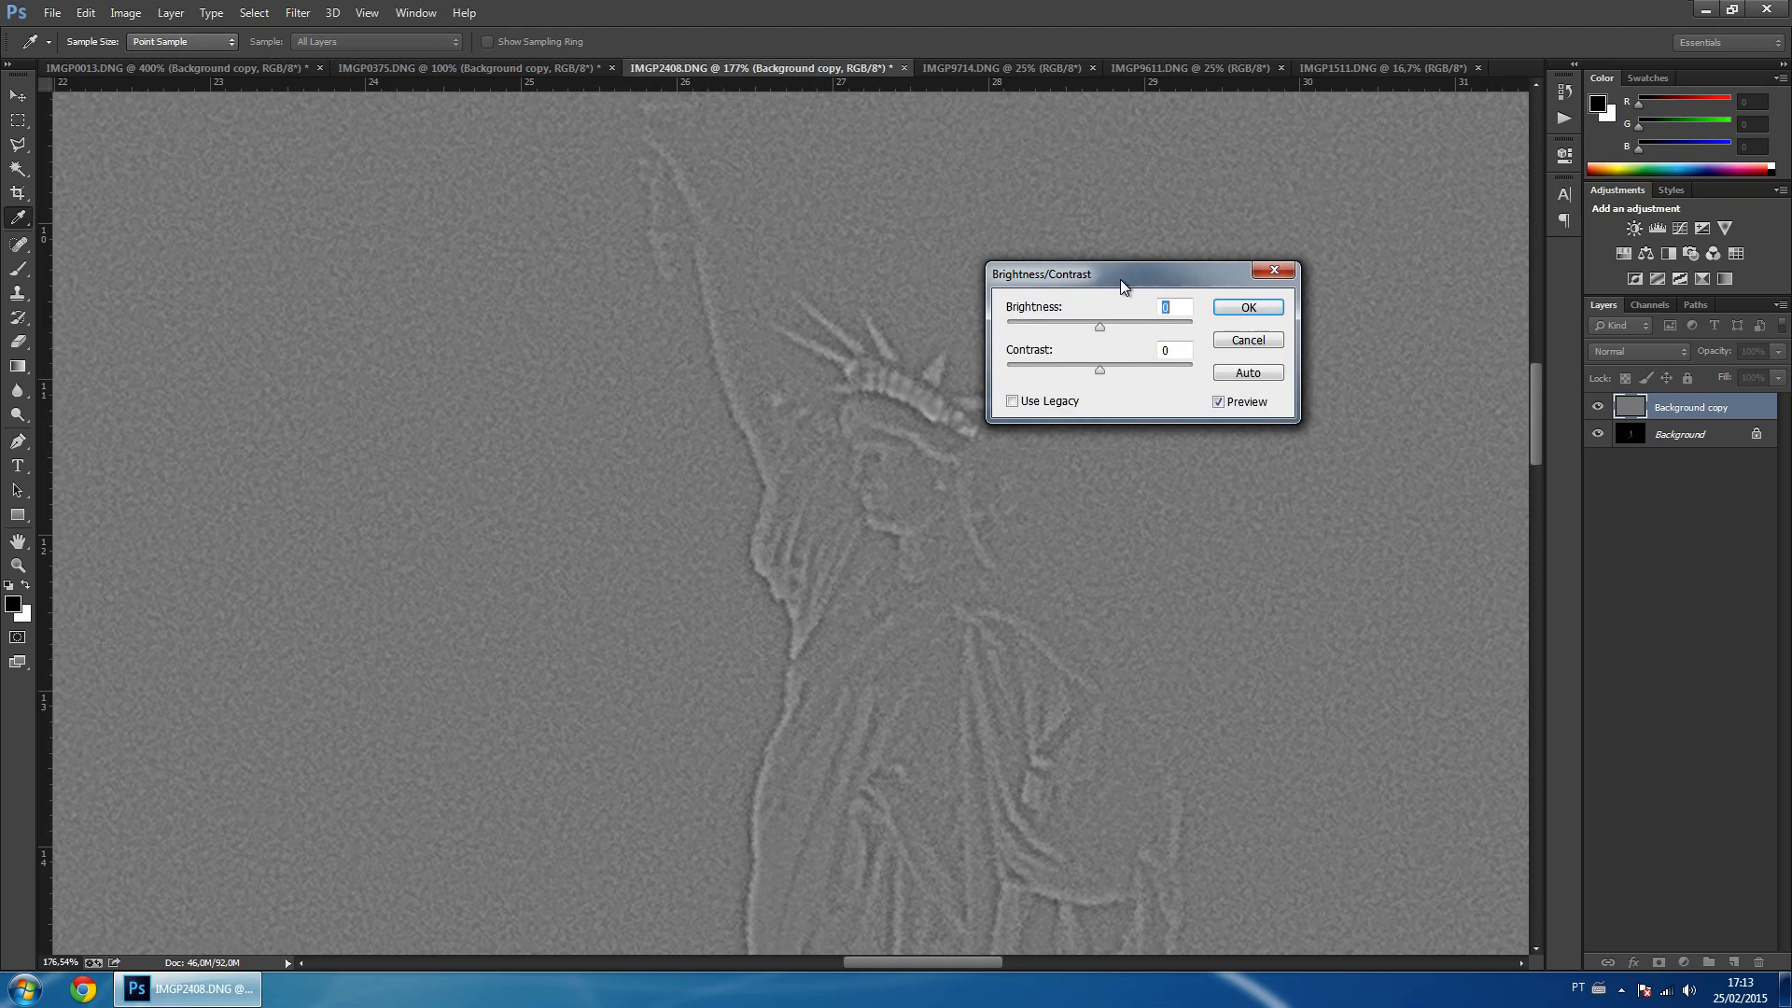
click(1064, 401)
mouse_move(1099, 371)
mouse_down()
mouse_move(1223, 381)
mouse_move(1100, 389)
mouse_move(1124, 388)
mouse_up()
click(1248, 307)
key(z)
click(1598, 407)
click(1600, 408)
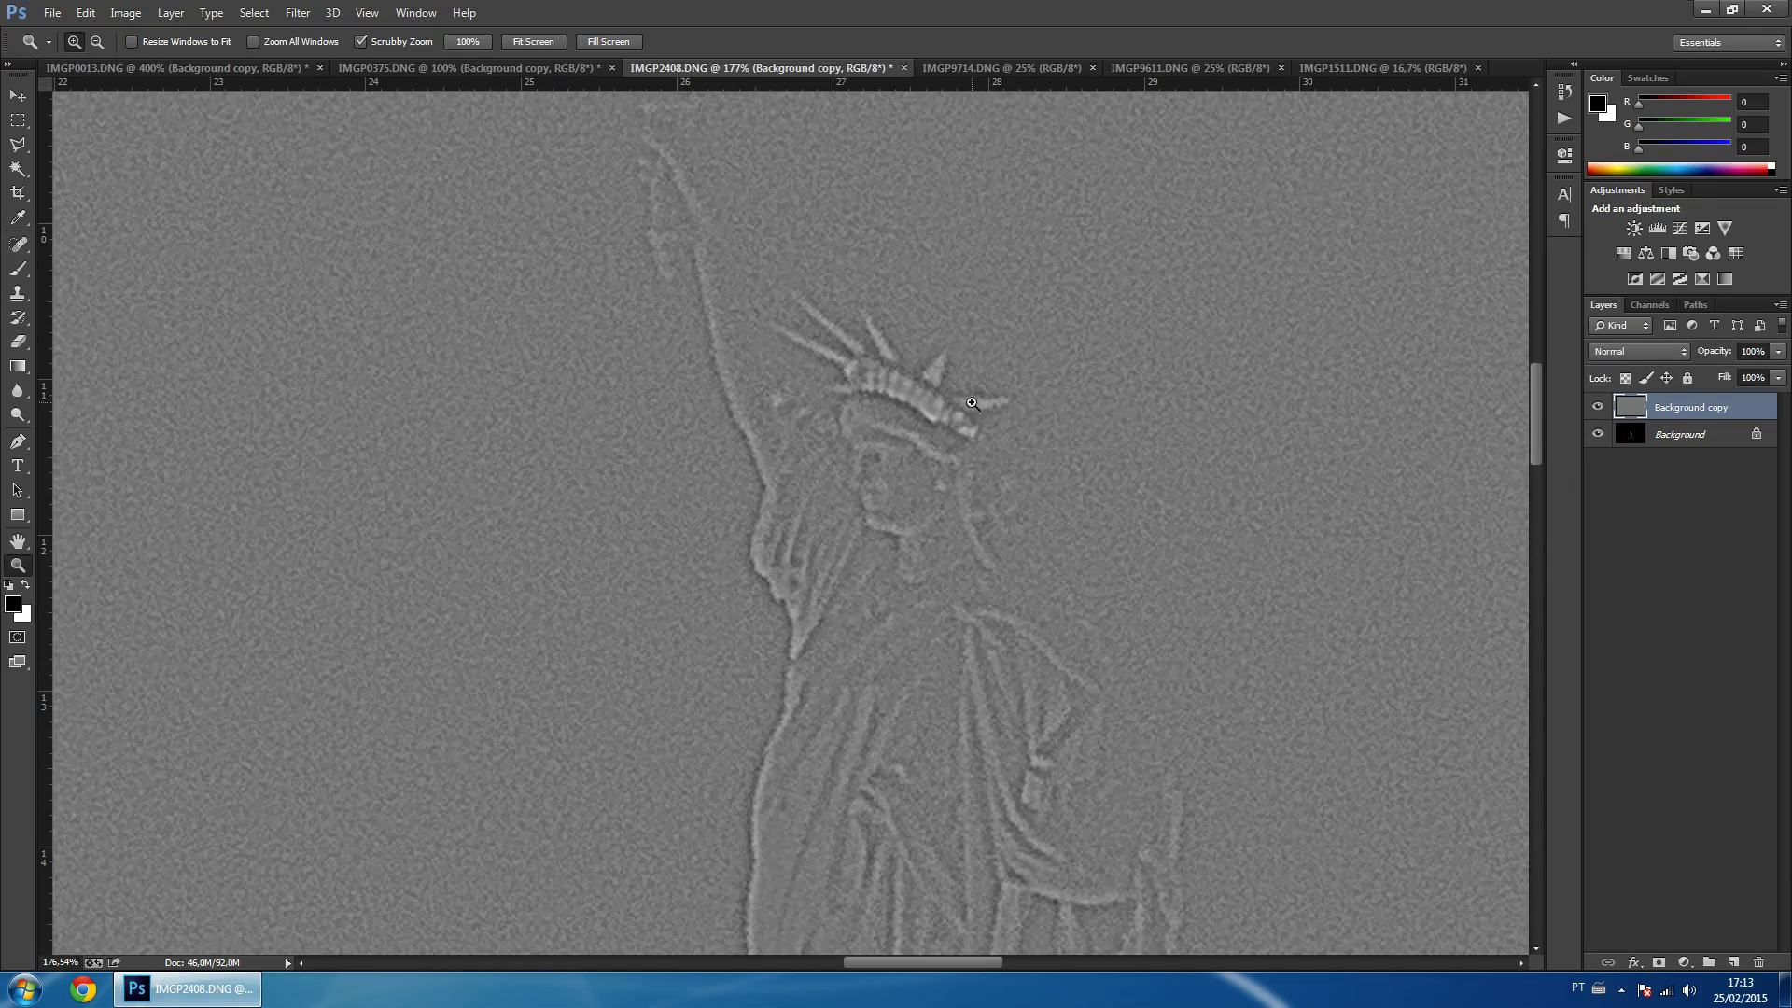
Open the high-pass layer in Topaz DeNoise 5, reset its settings and set Overall Strength to 0.33 while viewing the crown.
click(298, 12)
mouse_move(339, 460)
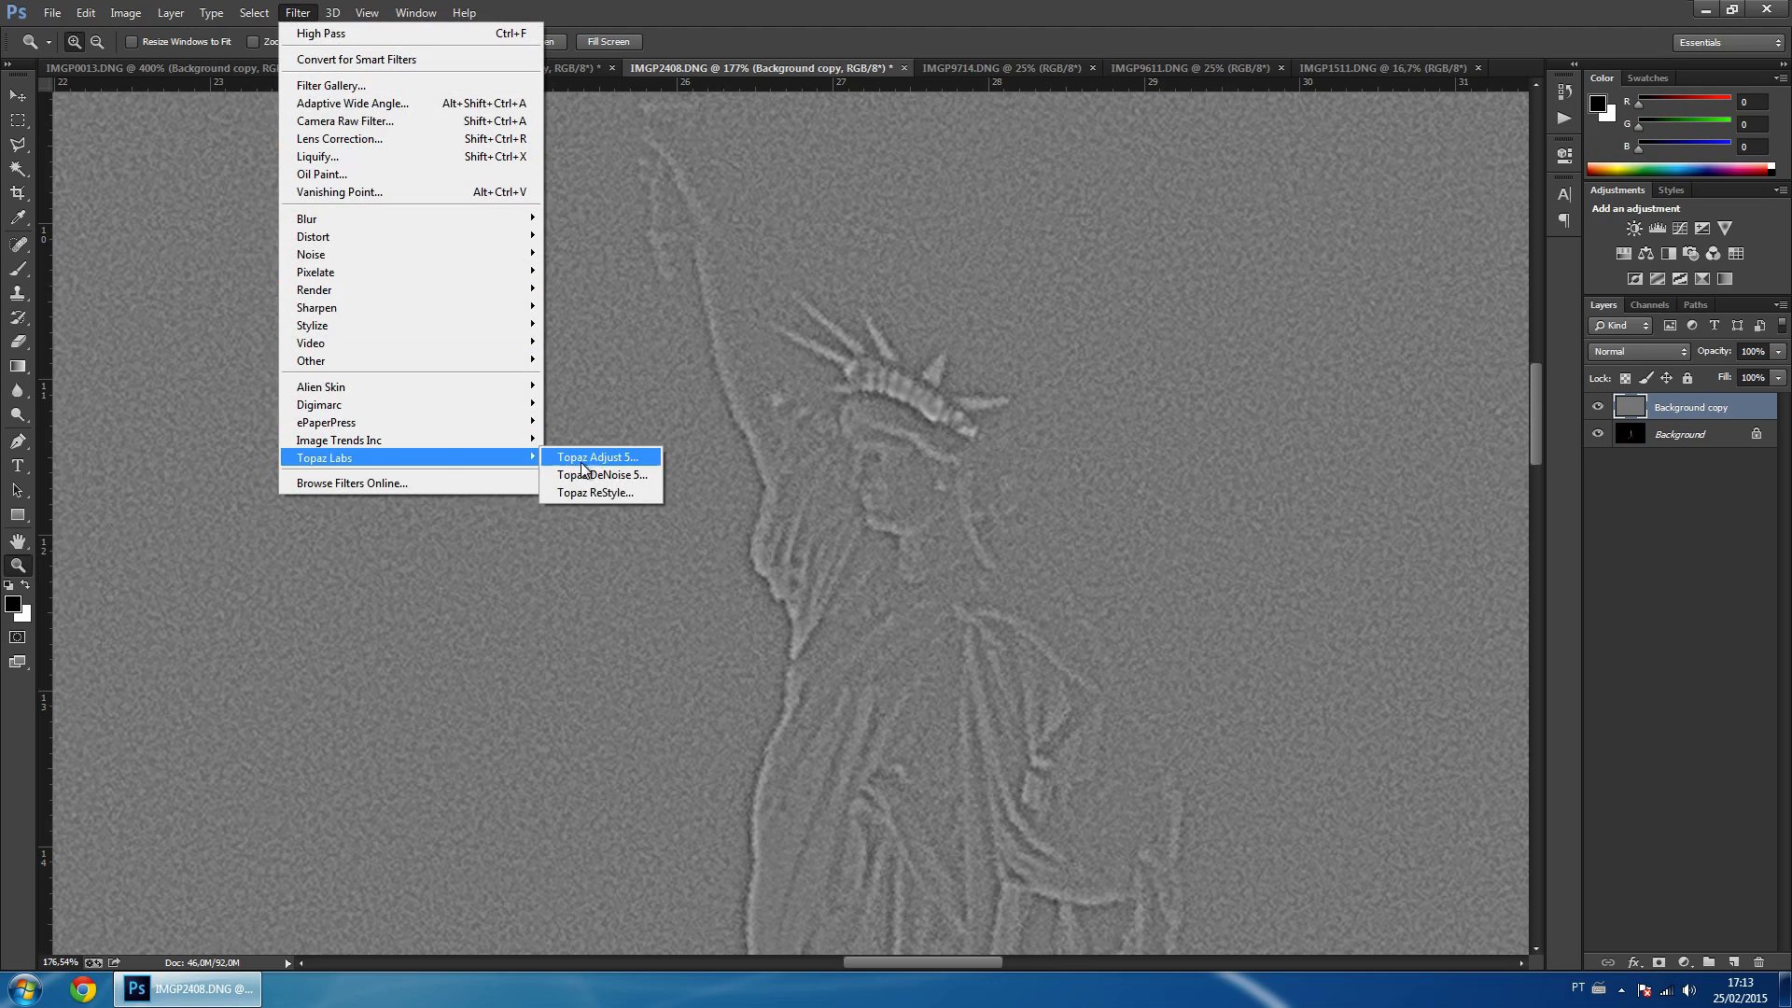
click(585, 473)
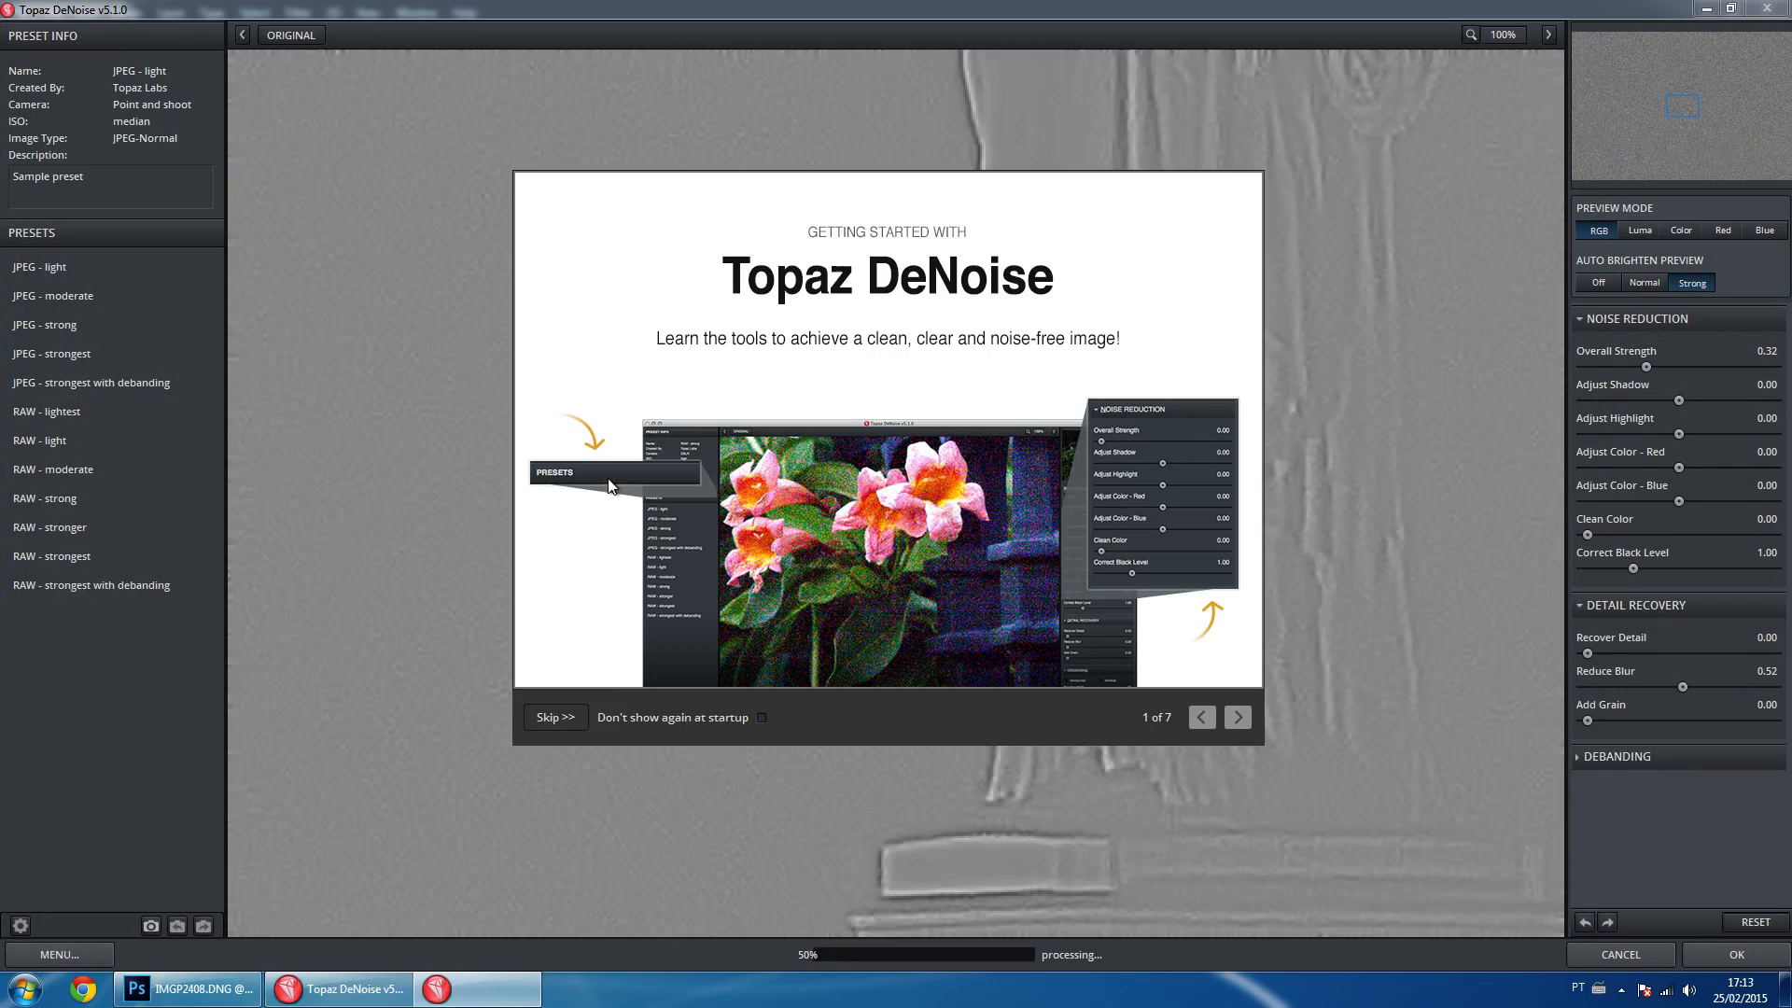
click(586, 726)
click(1748, 926)
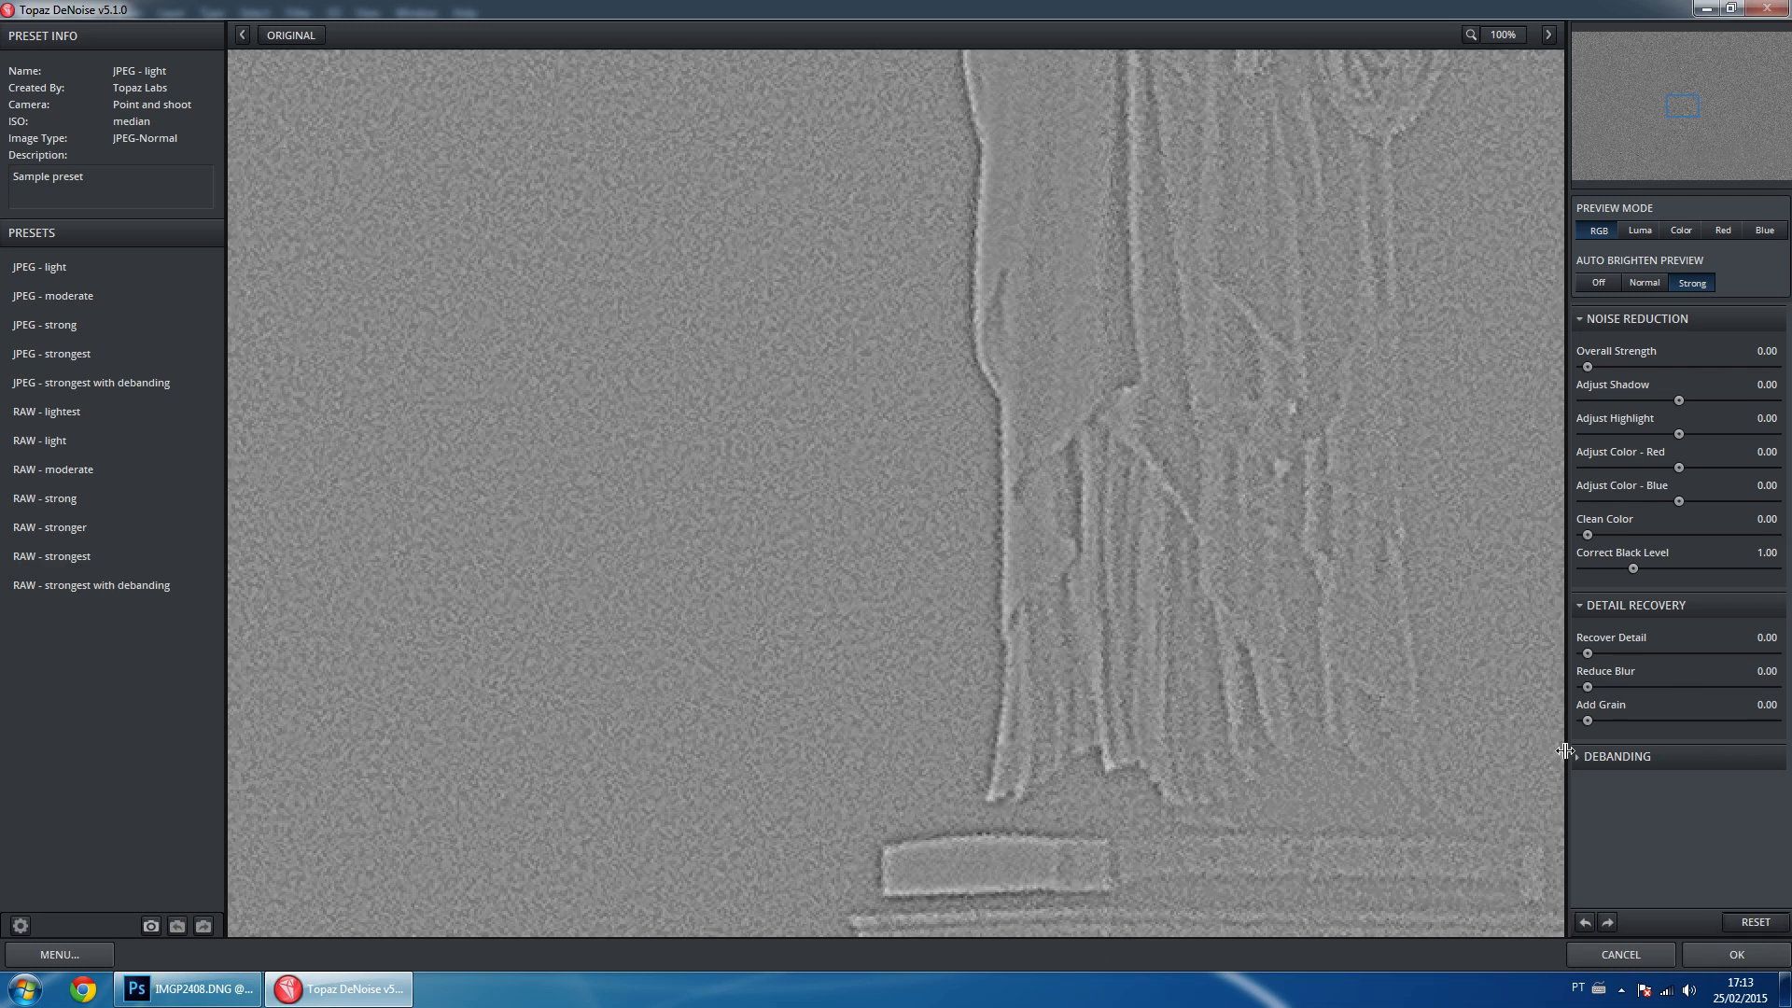
drag(1035, 795, 906, 347)
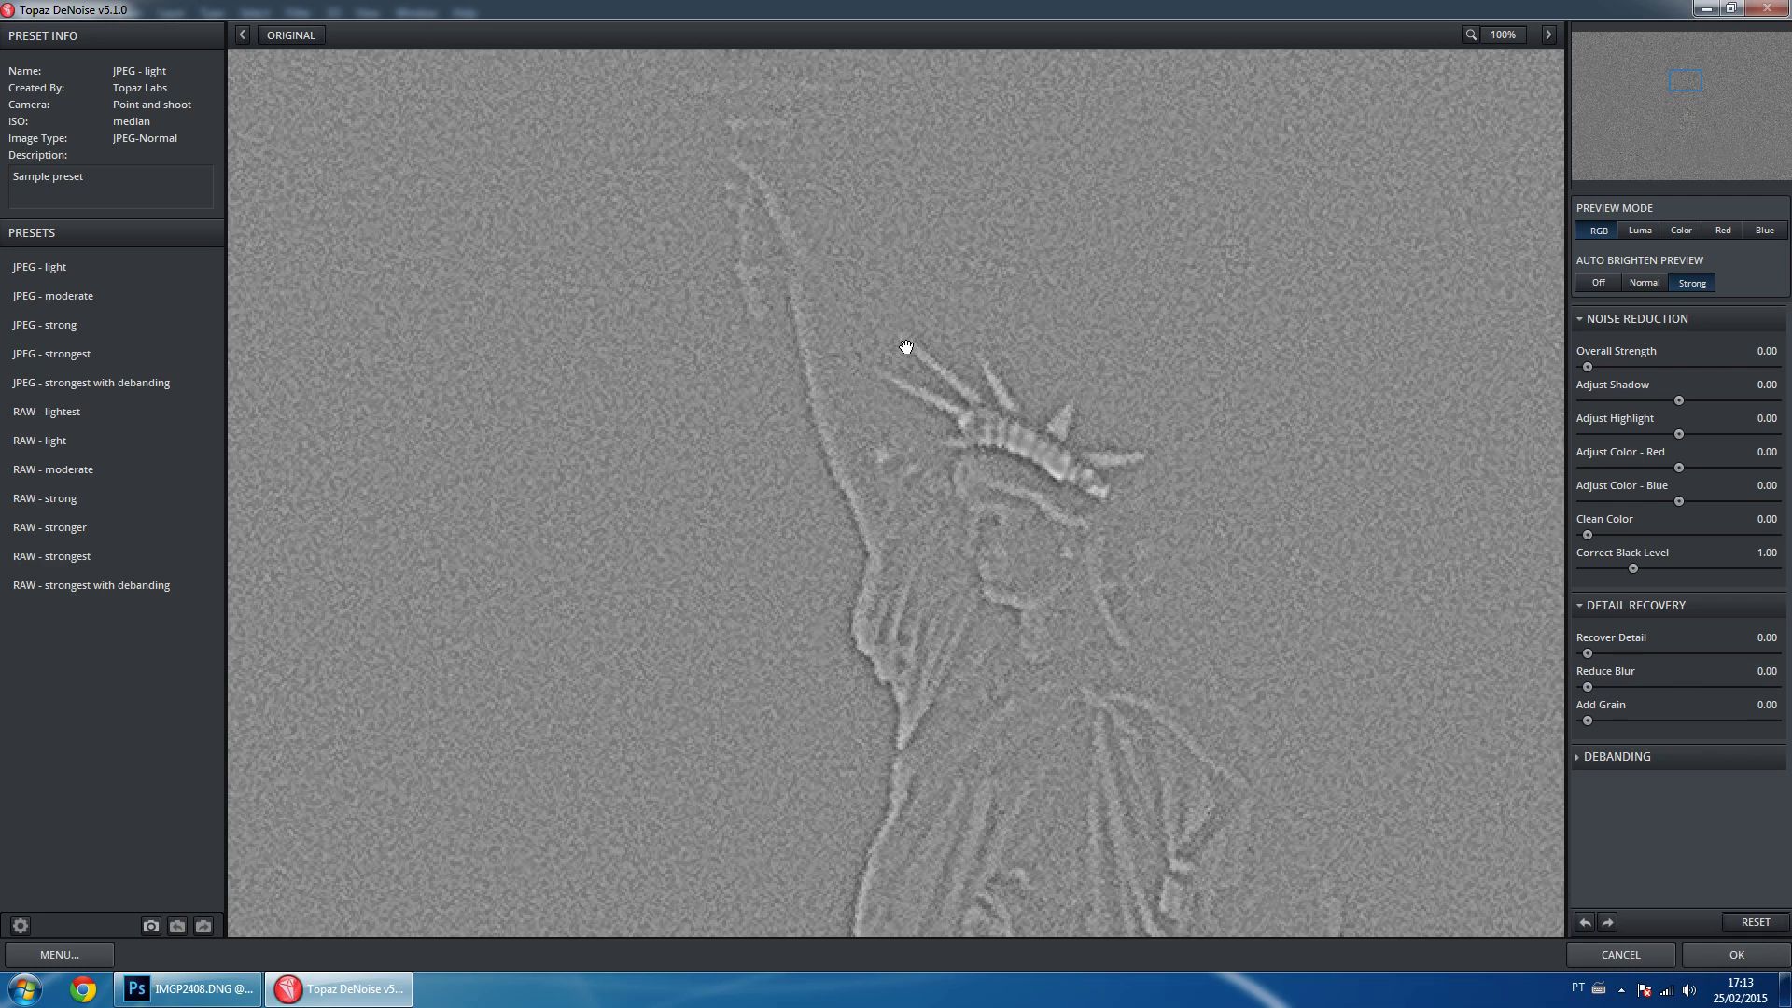
drag(1621, 369, 1654, 369)
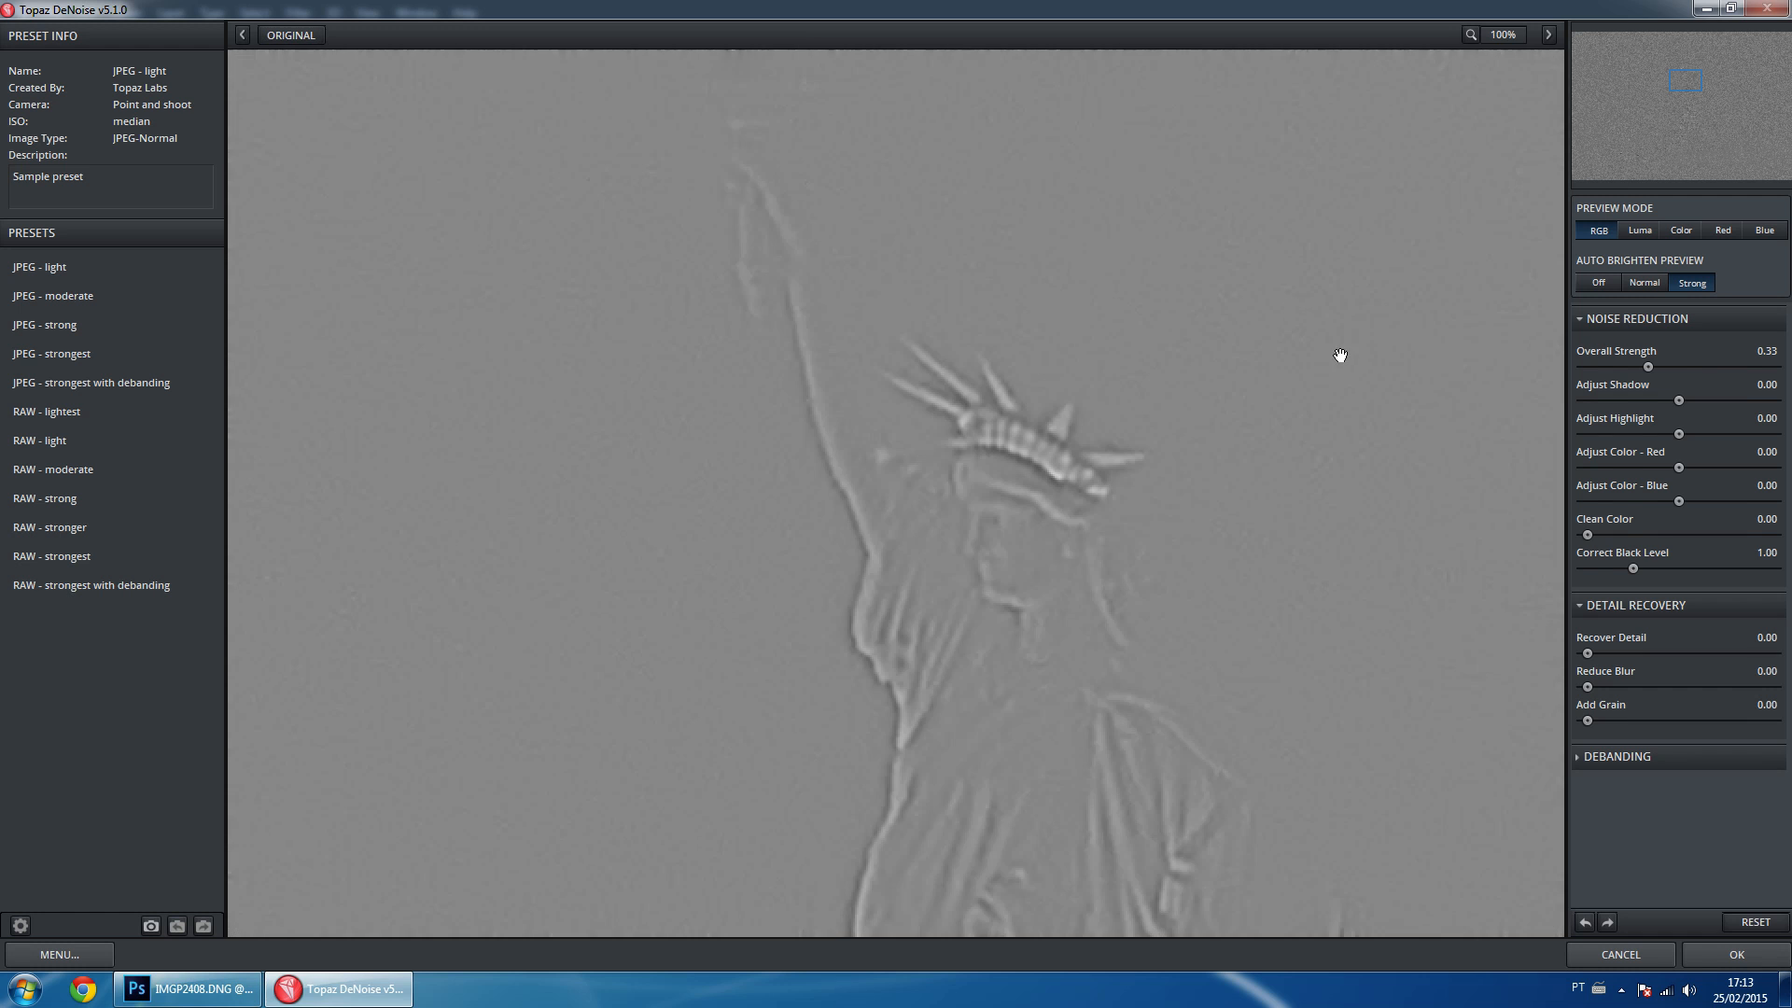
Set Overall Strength to 0.35 and Reduce Blur to 0.64, checking the plain background on both sides of the statue.
drag(1588, 687, 1684, 686)
click(1249, 512)
drag(1688, 686, 1711, 686)
drag(793, 512, 1239, 276)
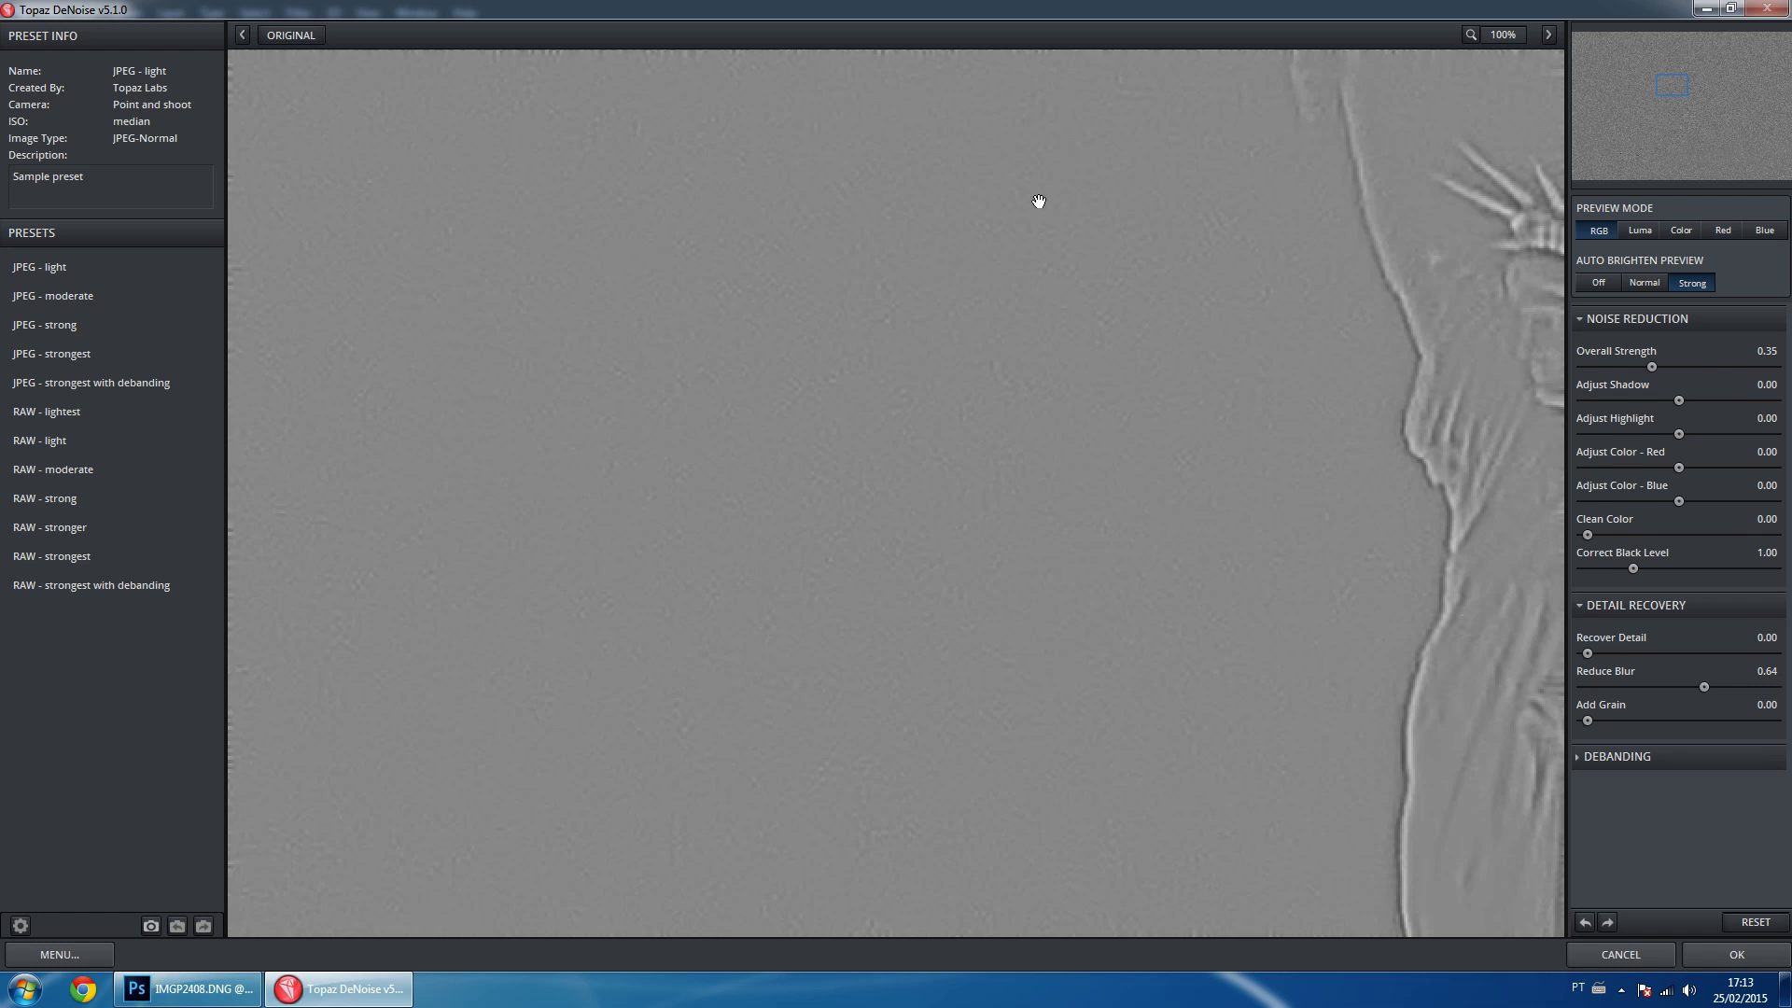
drag(467, 689, 804, 305)
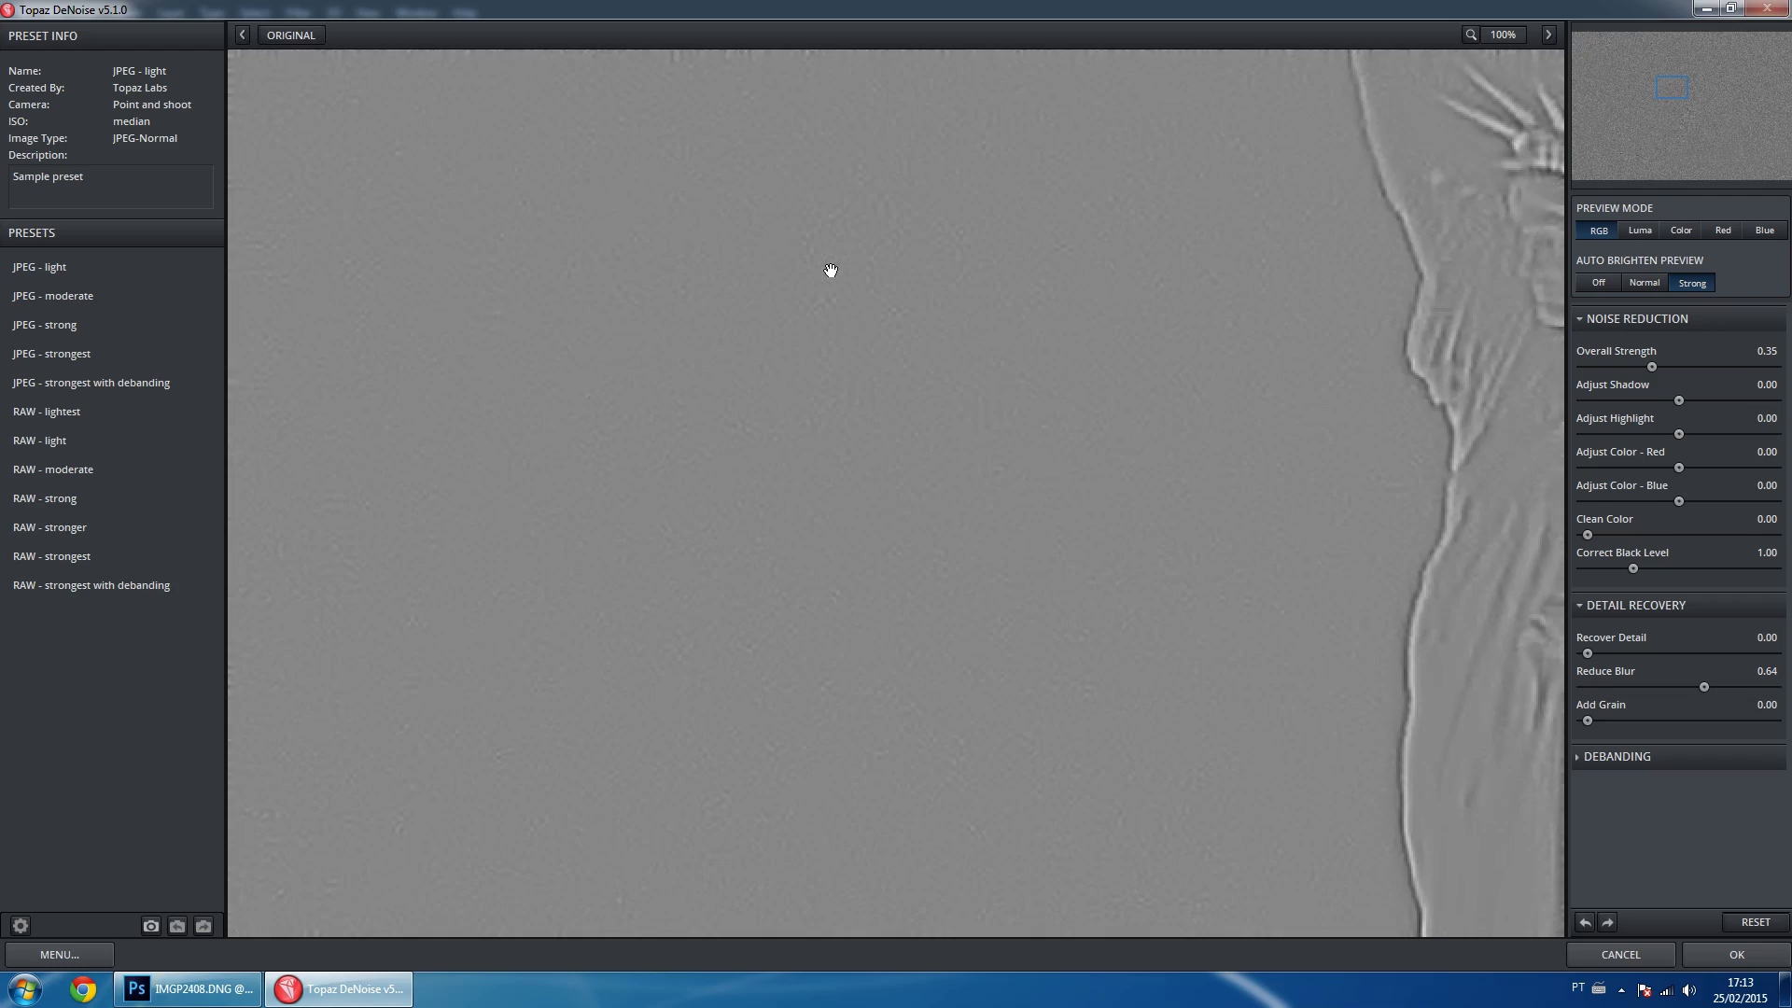
drag(1195, 227, 944, 271)
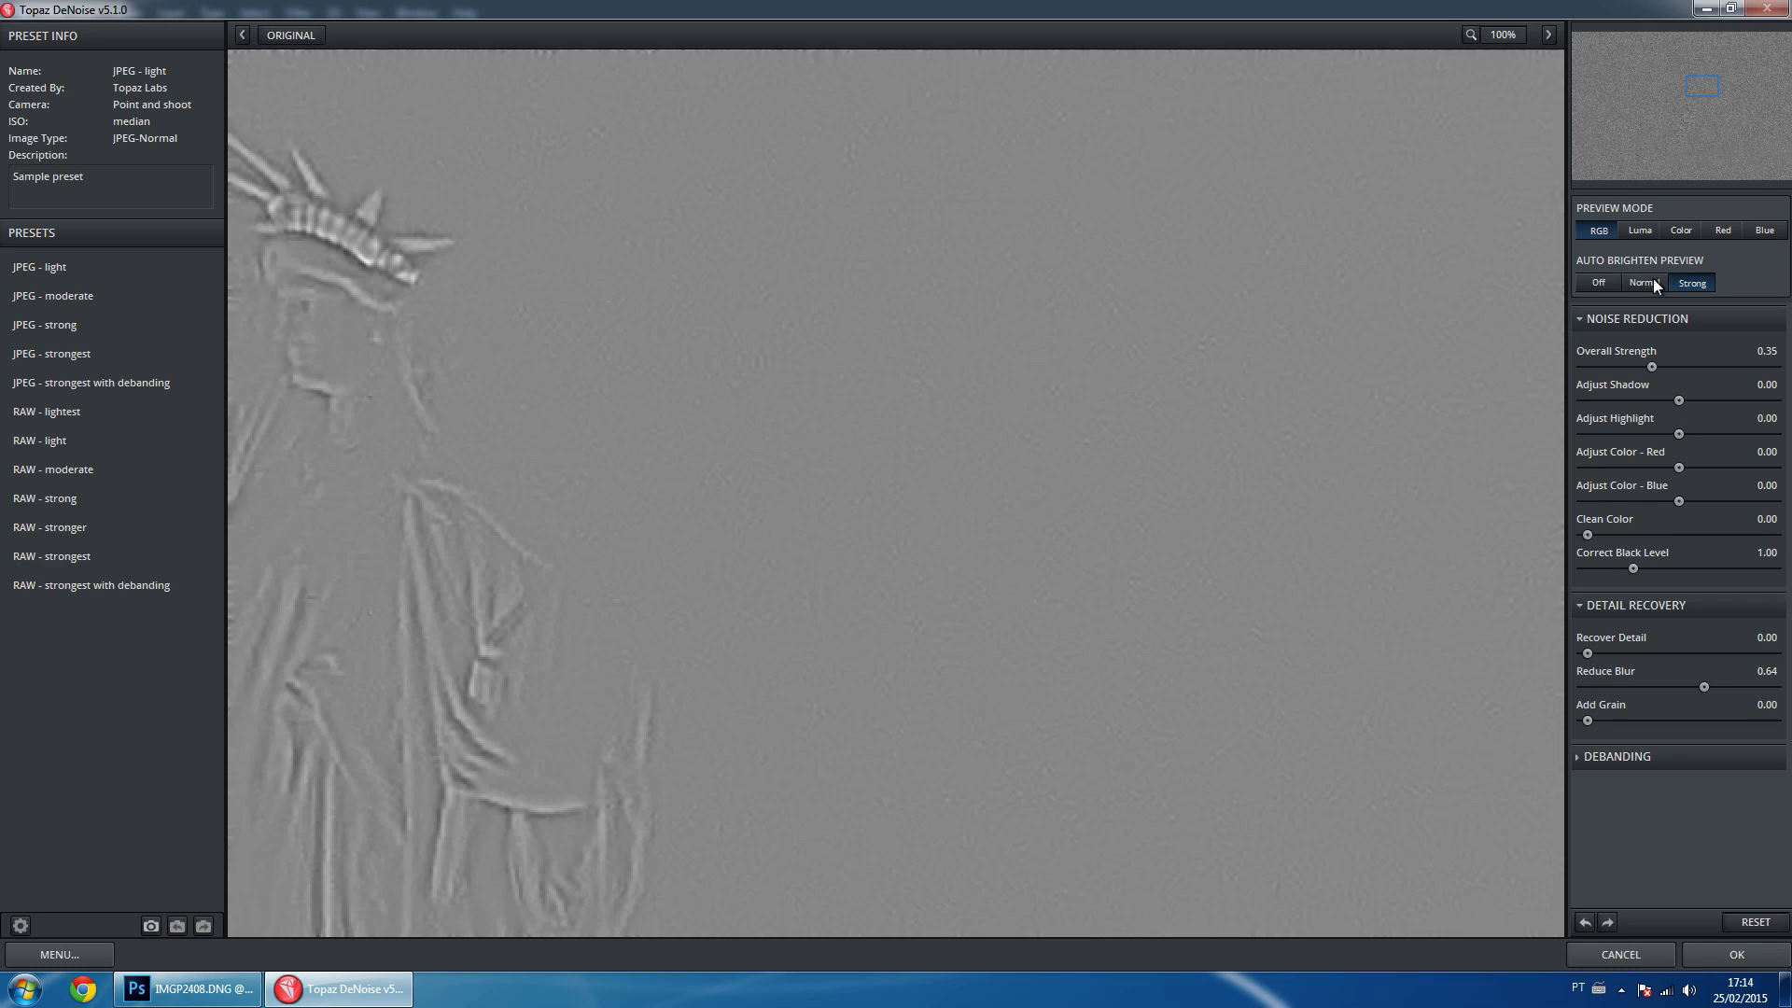
Turn off the automatic preview brightening, check the torch and crown, and apply the noise reduction to the high-pass layer.
click(1606, 280)
drag(821, 289, 1269, 292)
drag(905, 144, 924, 337)
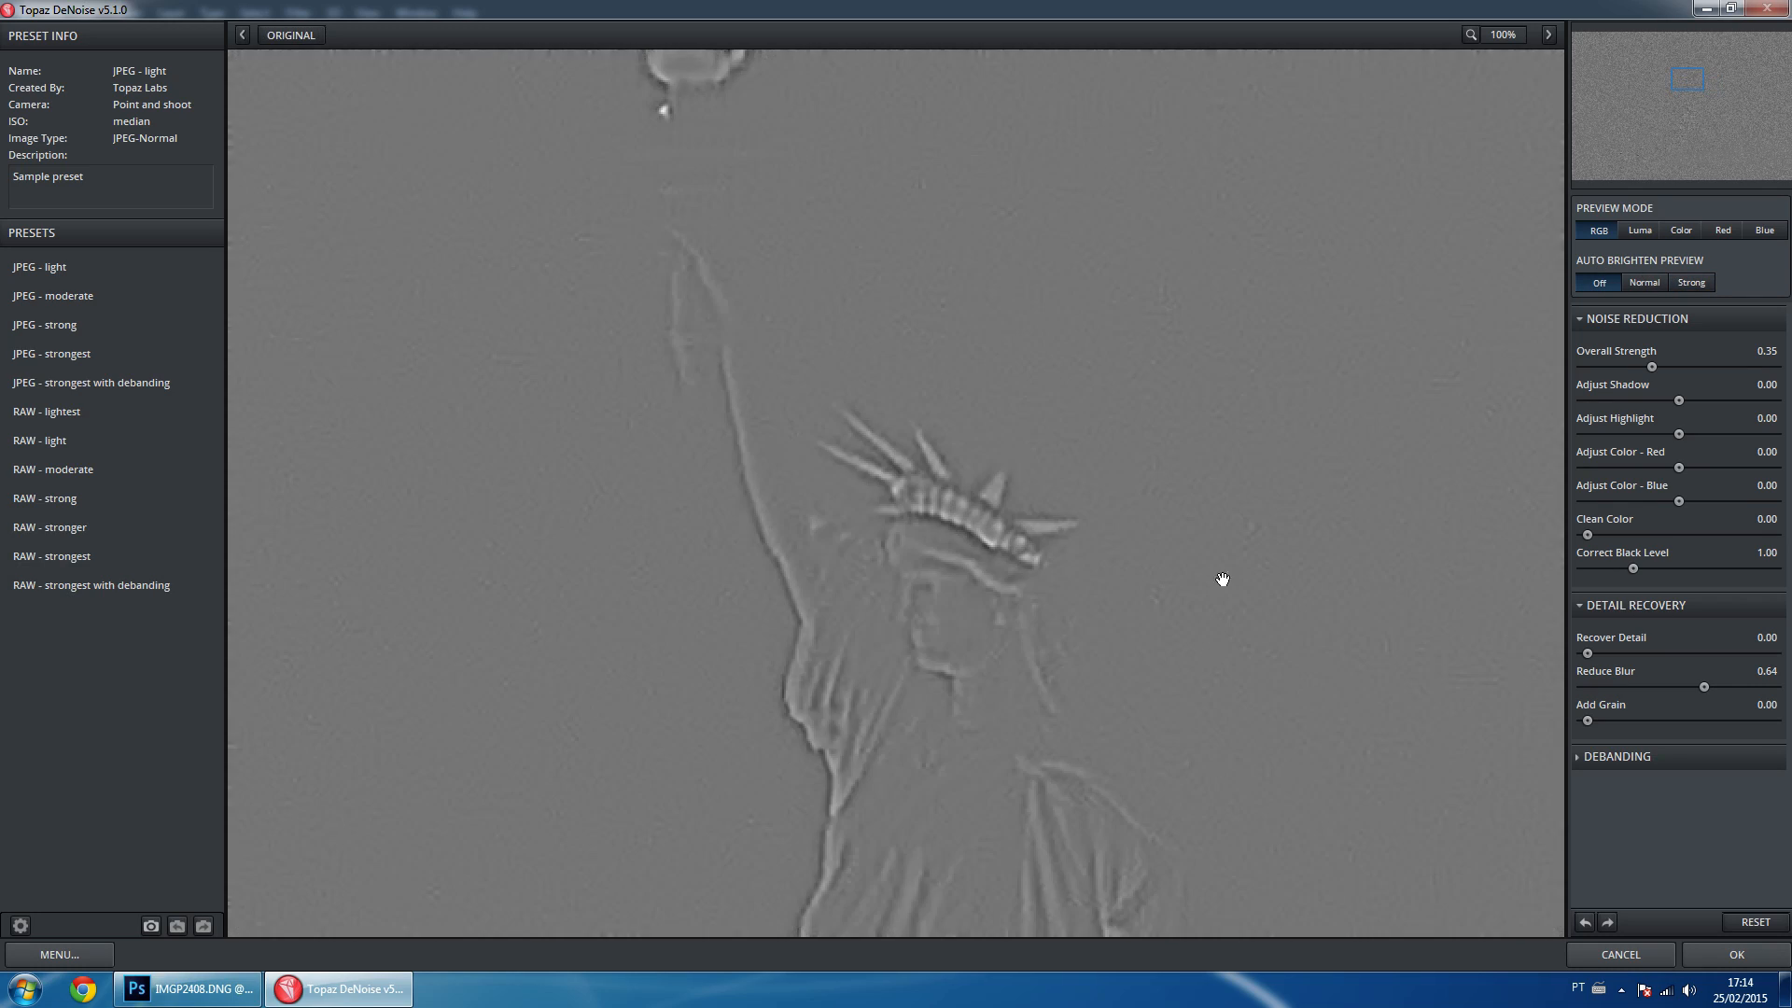
click(1725, 944)
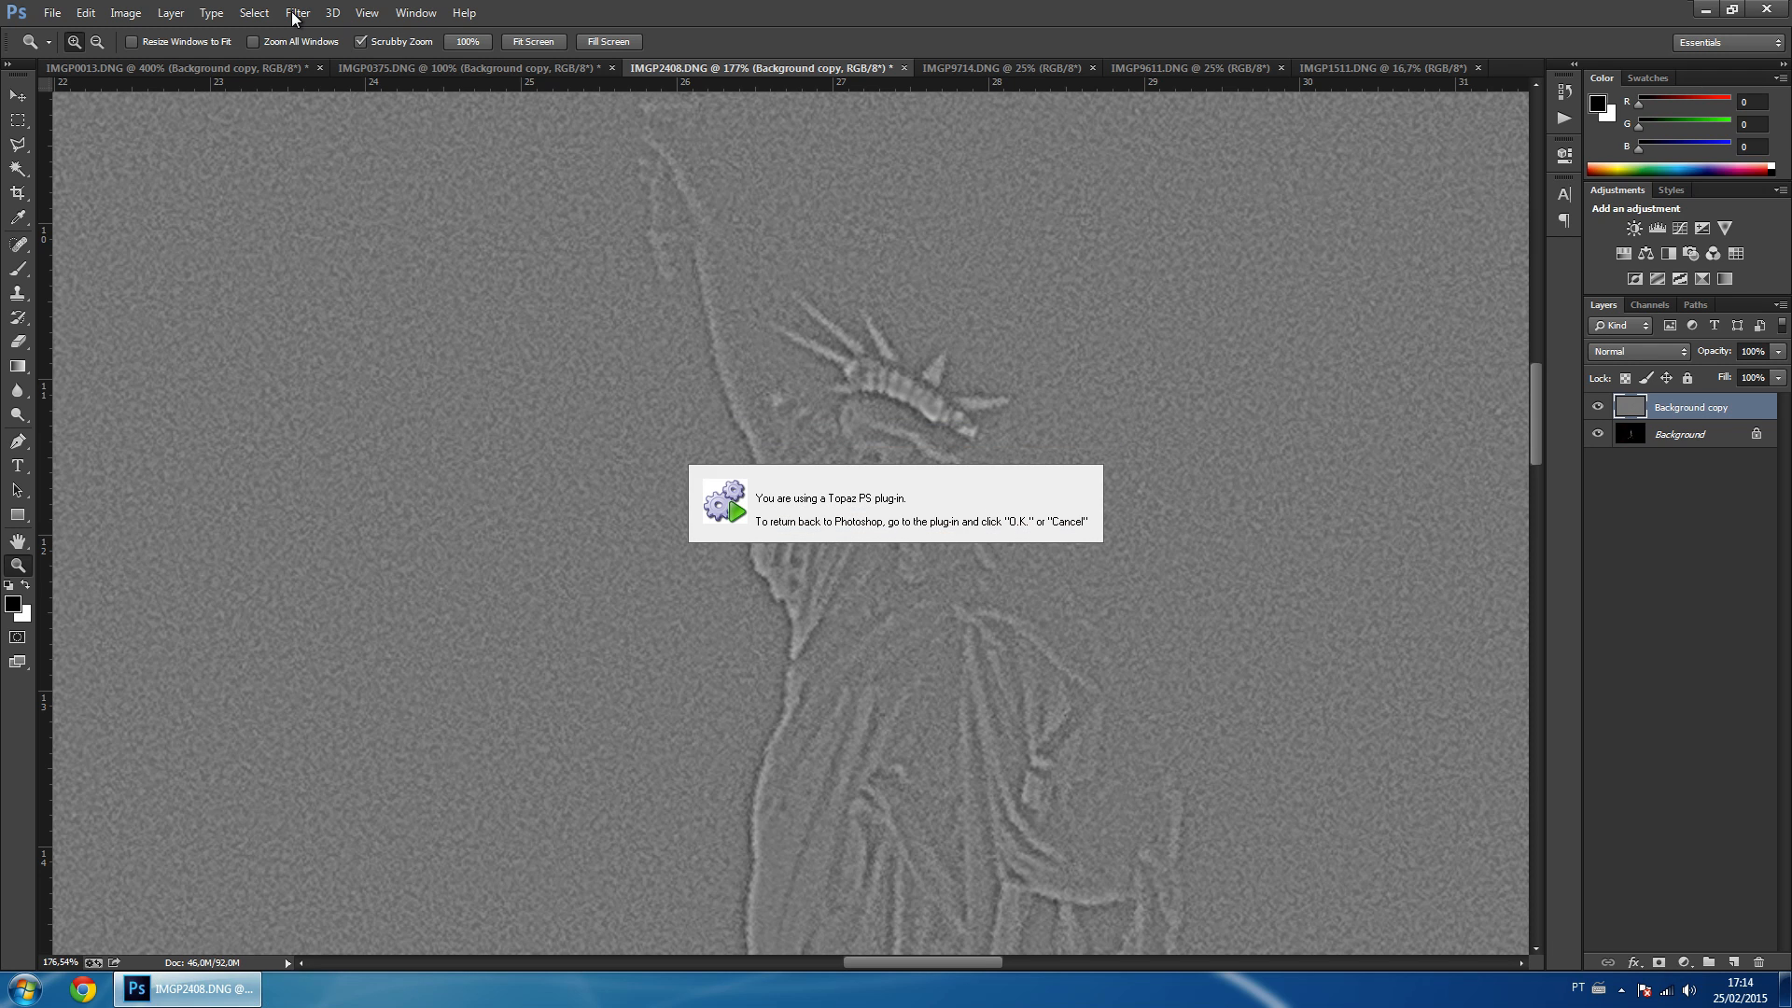
Sharpen the high-pass layer with Unsharp Mask at Amount 31%, Radius 10.7 pixels and Threshold 2 levels.
click(297, 13)
mouse_move(388, 312)
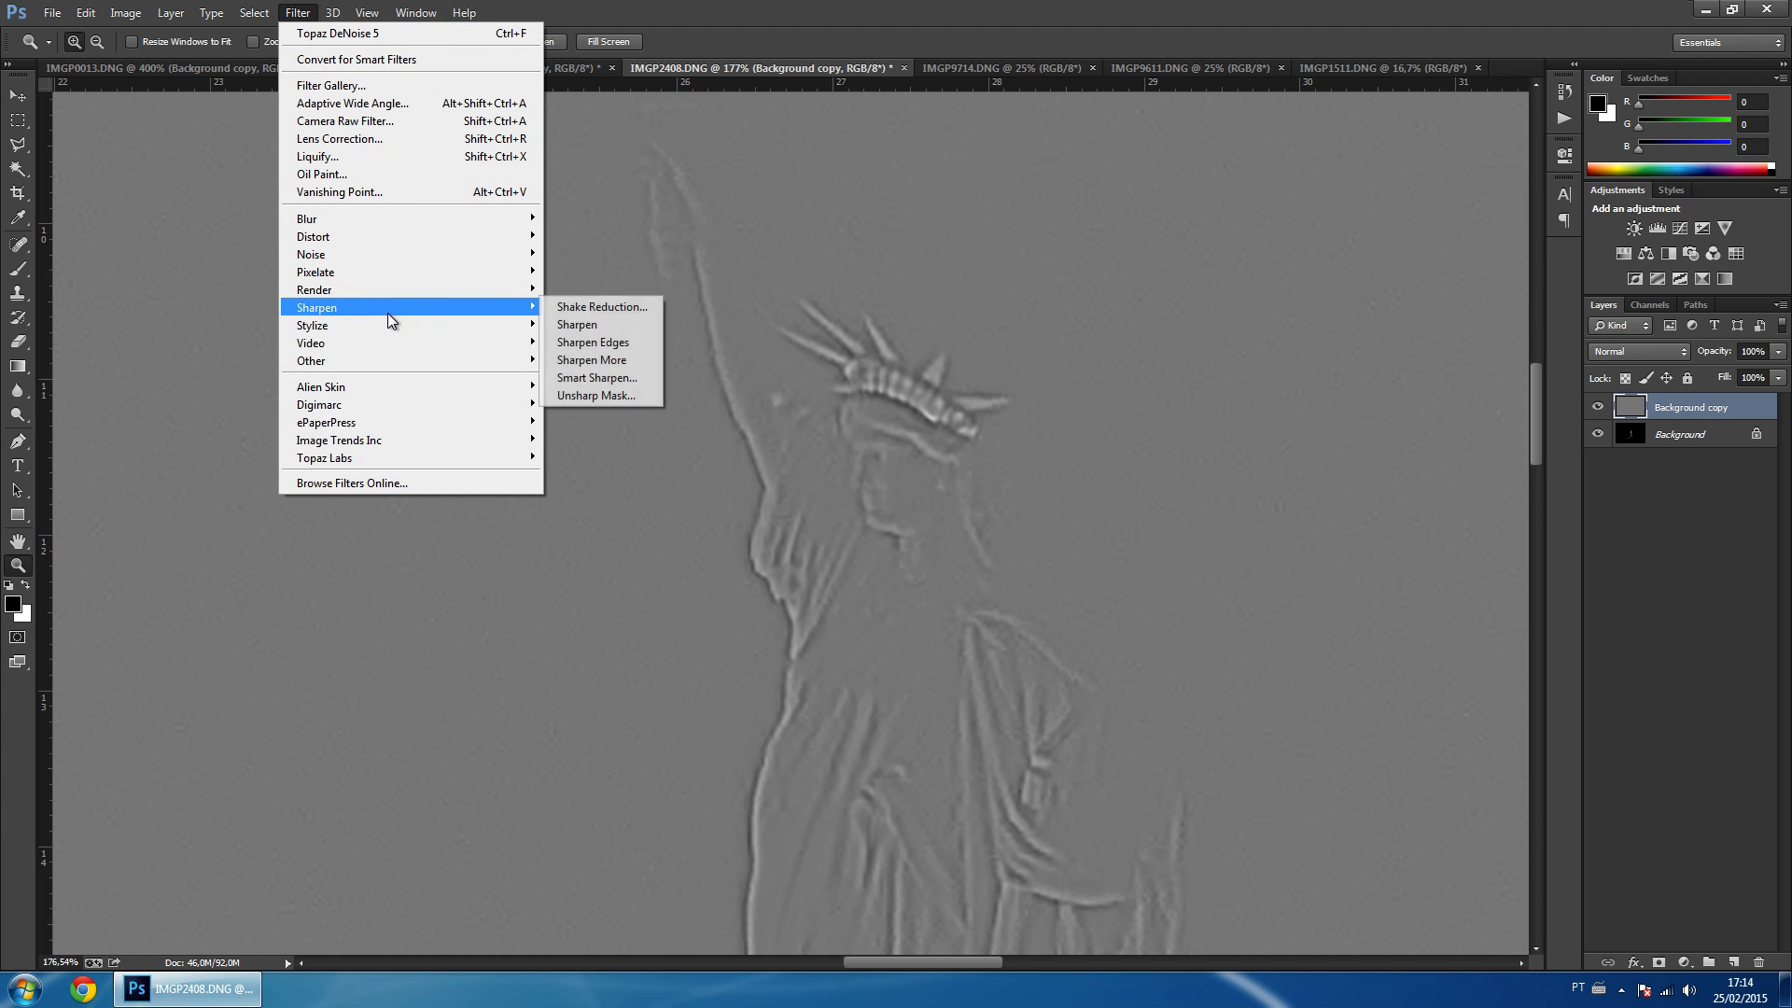
click(584, 395)
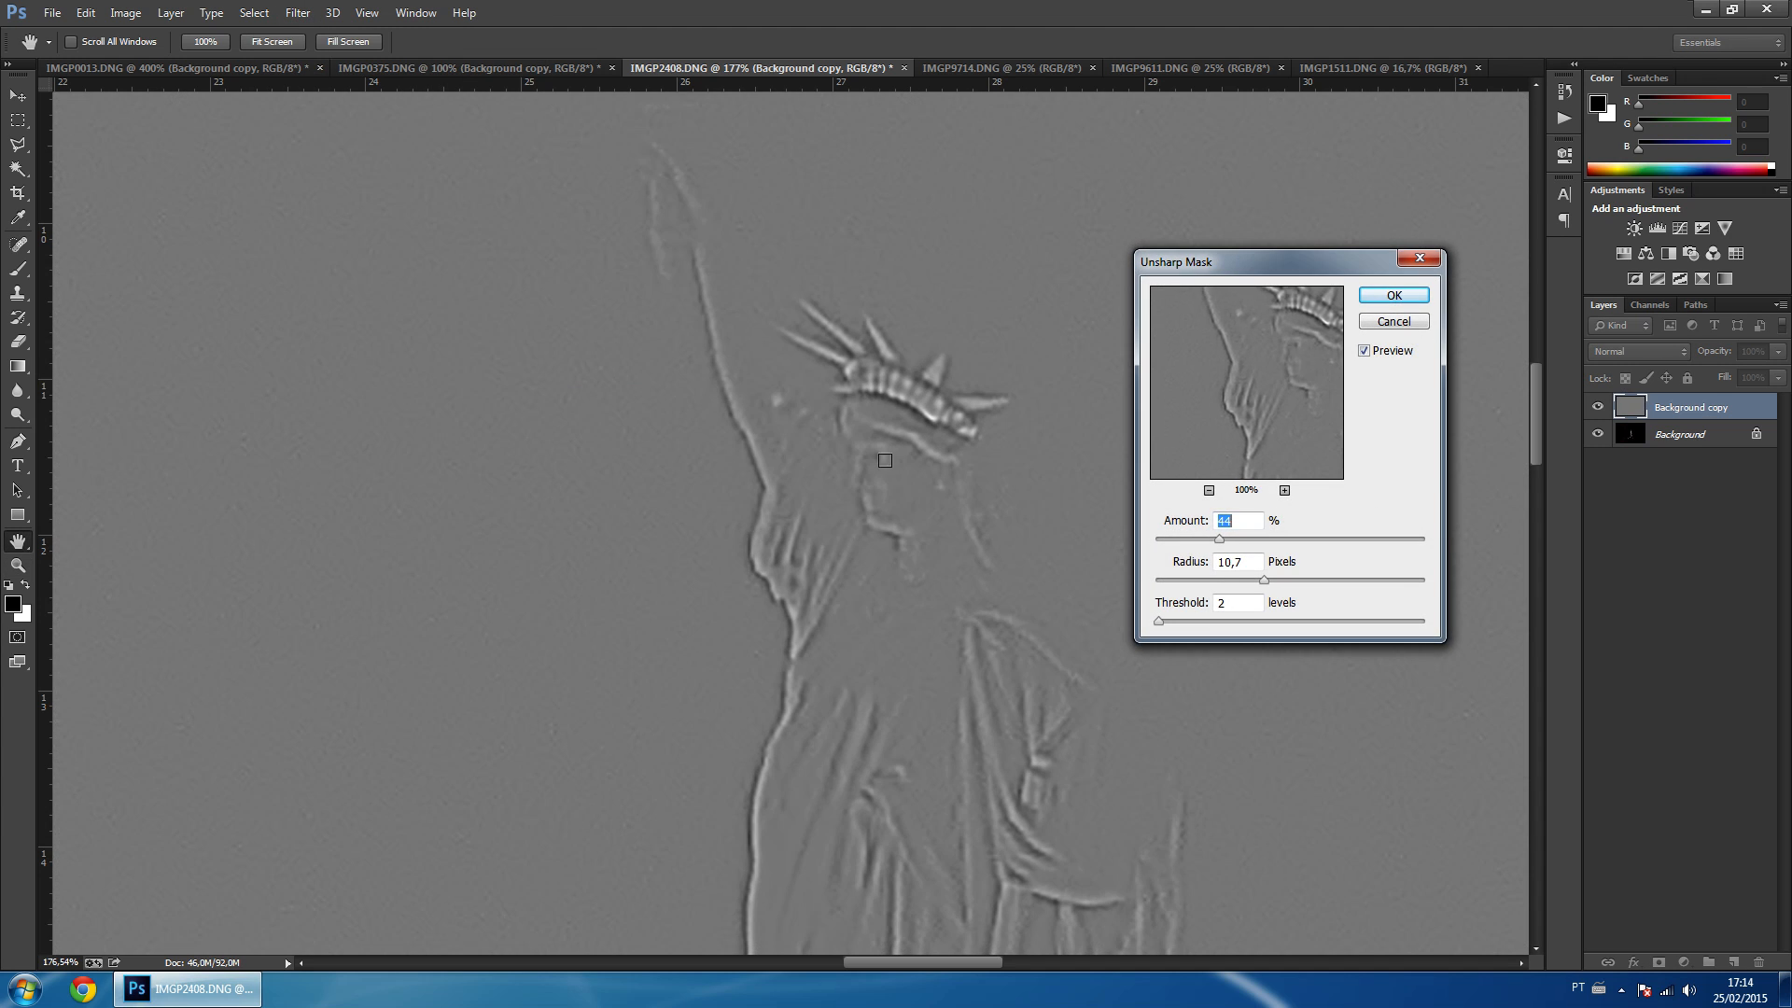
click(1201, 541)
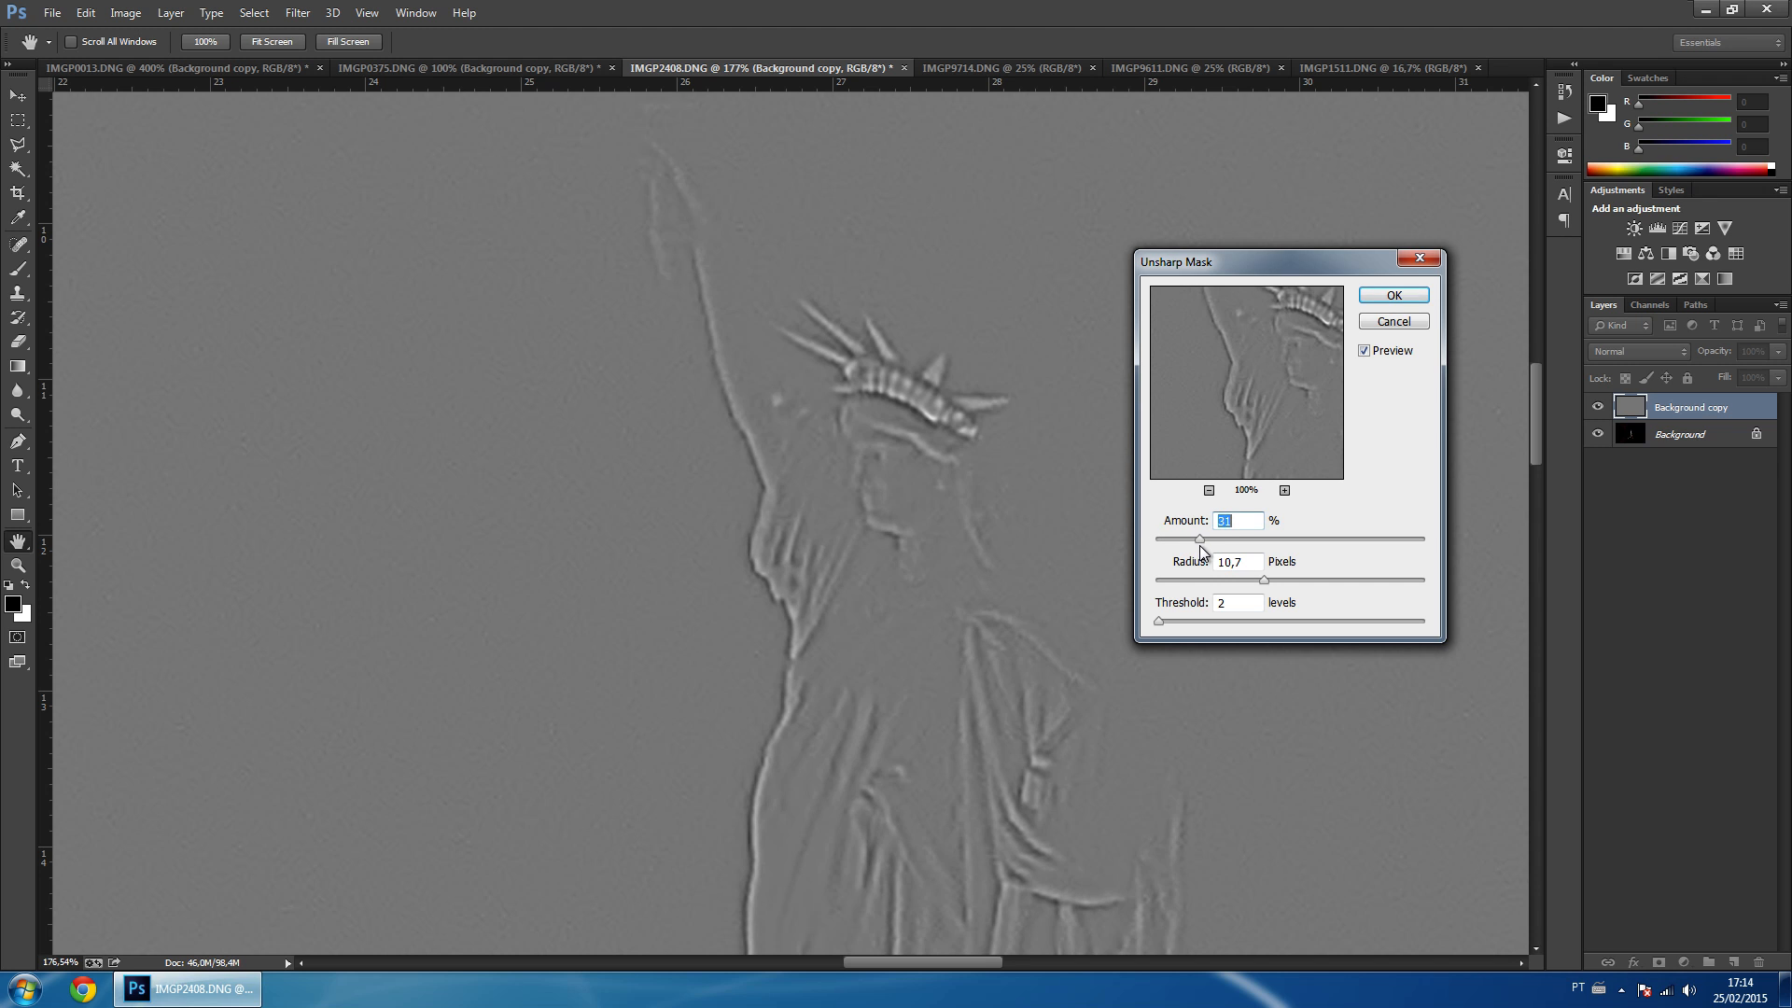
click(1395, 296)
Set the high-pass layer's blend mode to Linear Light and its opacity to 78%.
click(1635, 352)
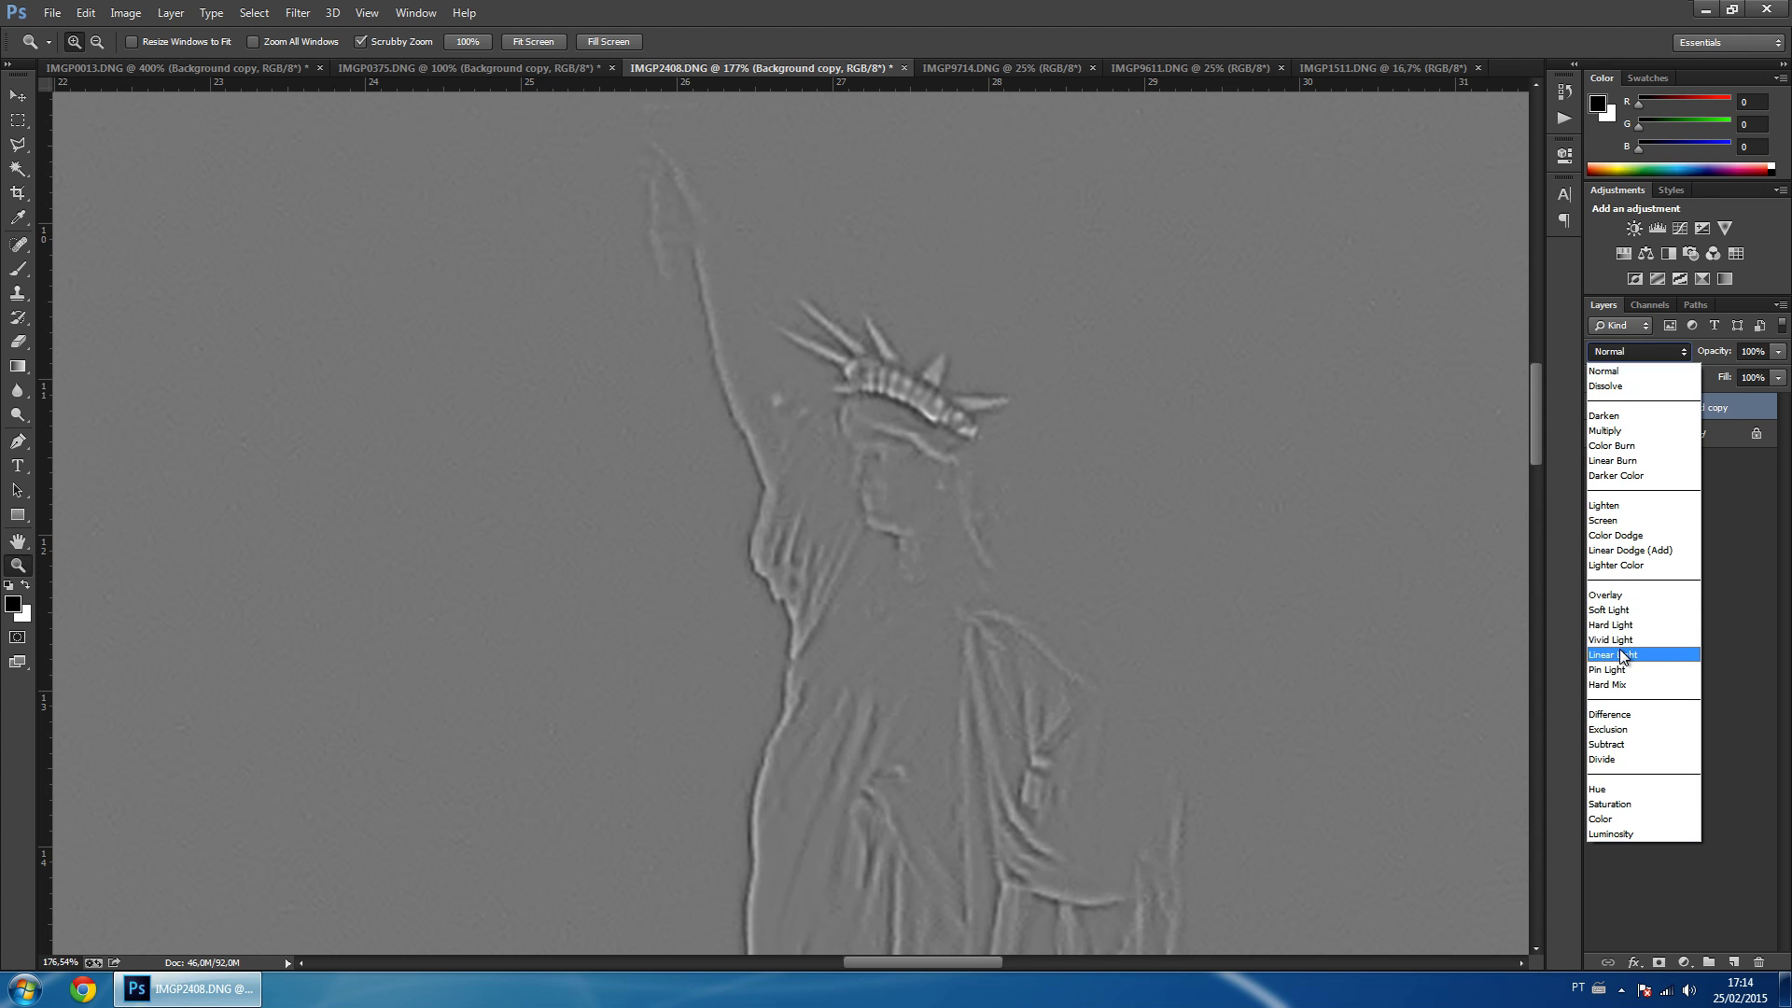
click(1621, 648)
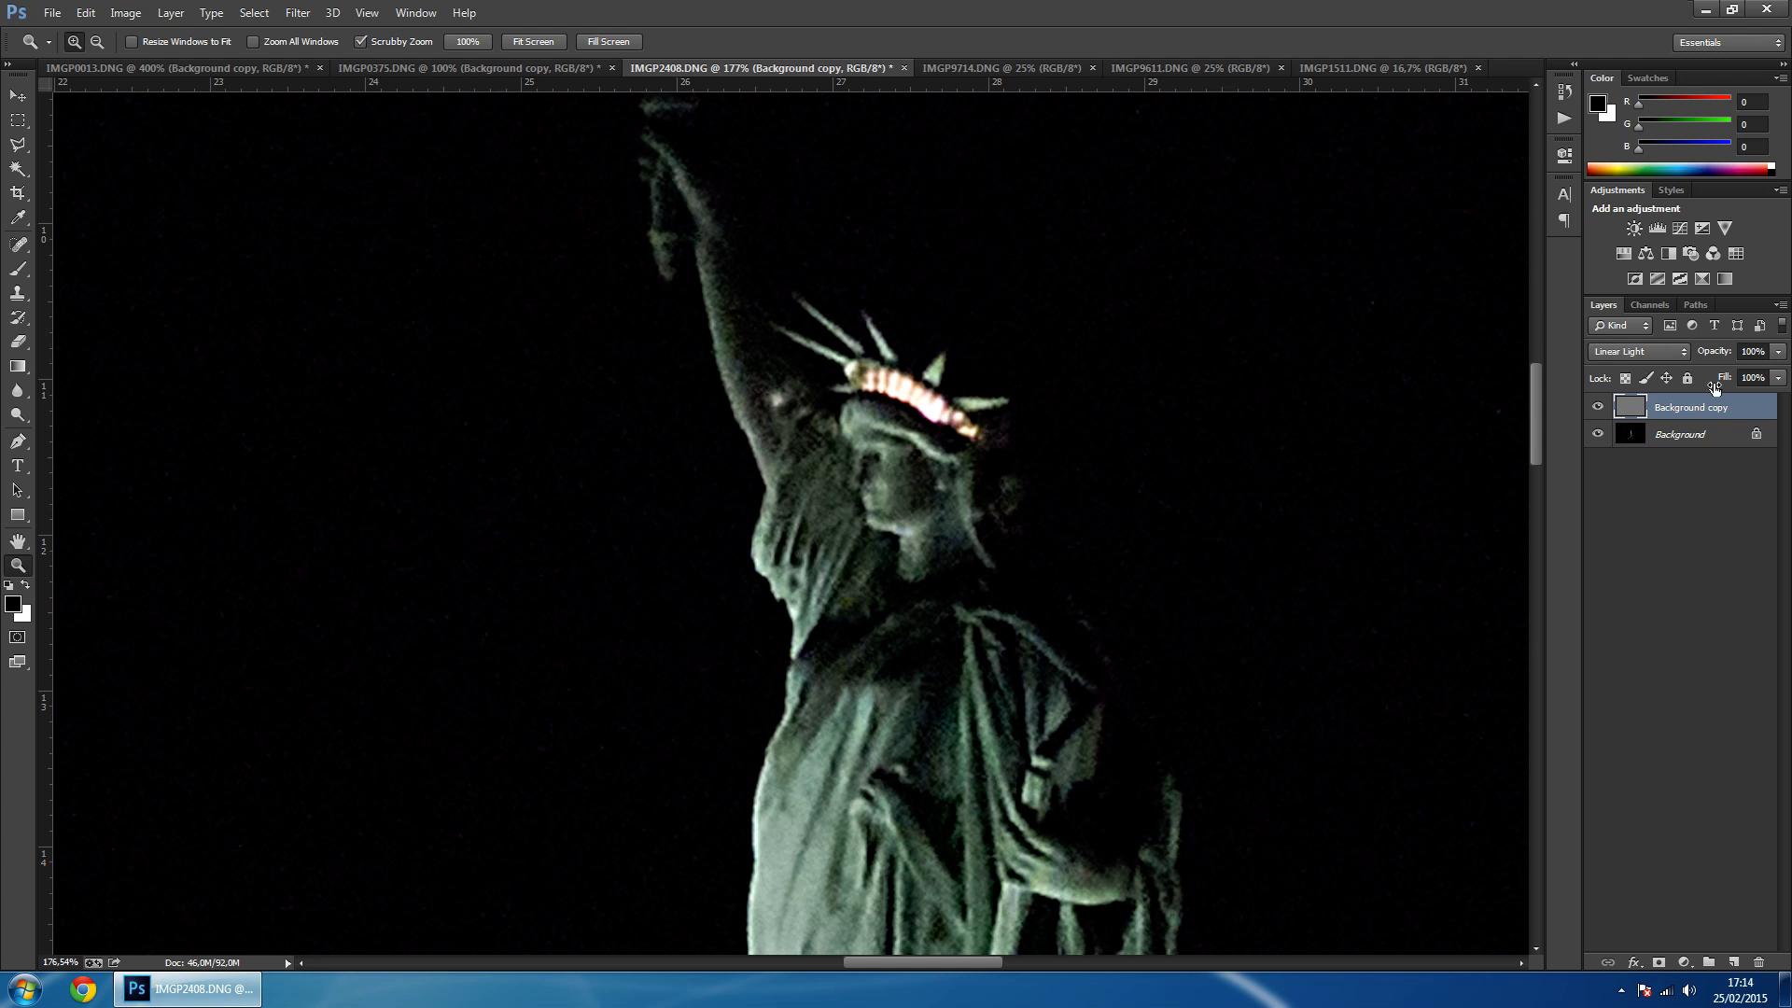
drag(1712, 357, 1691, 356)
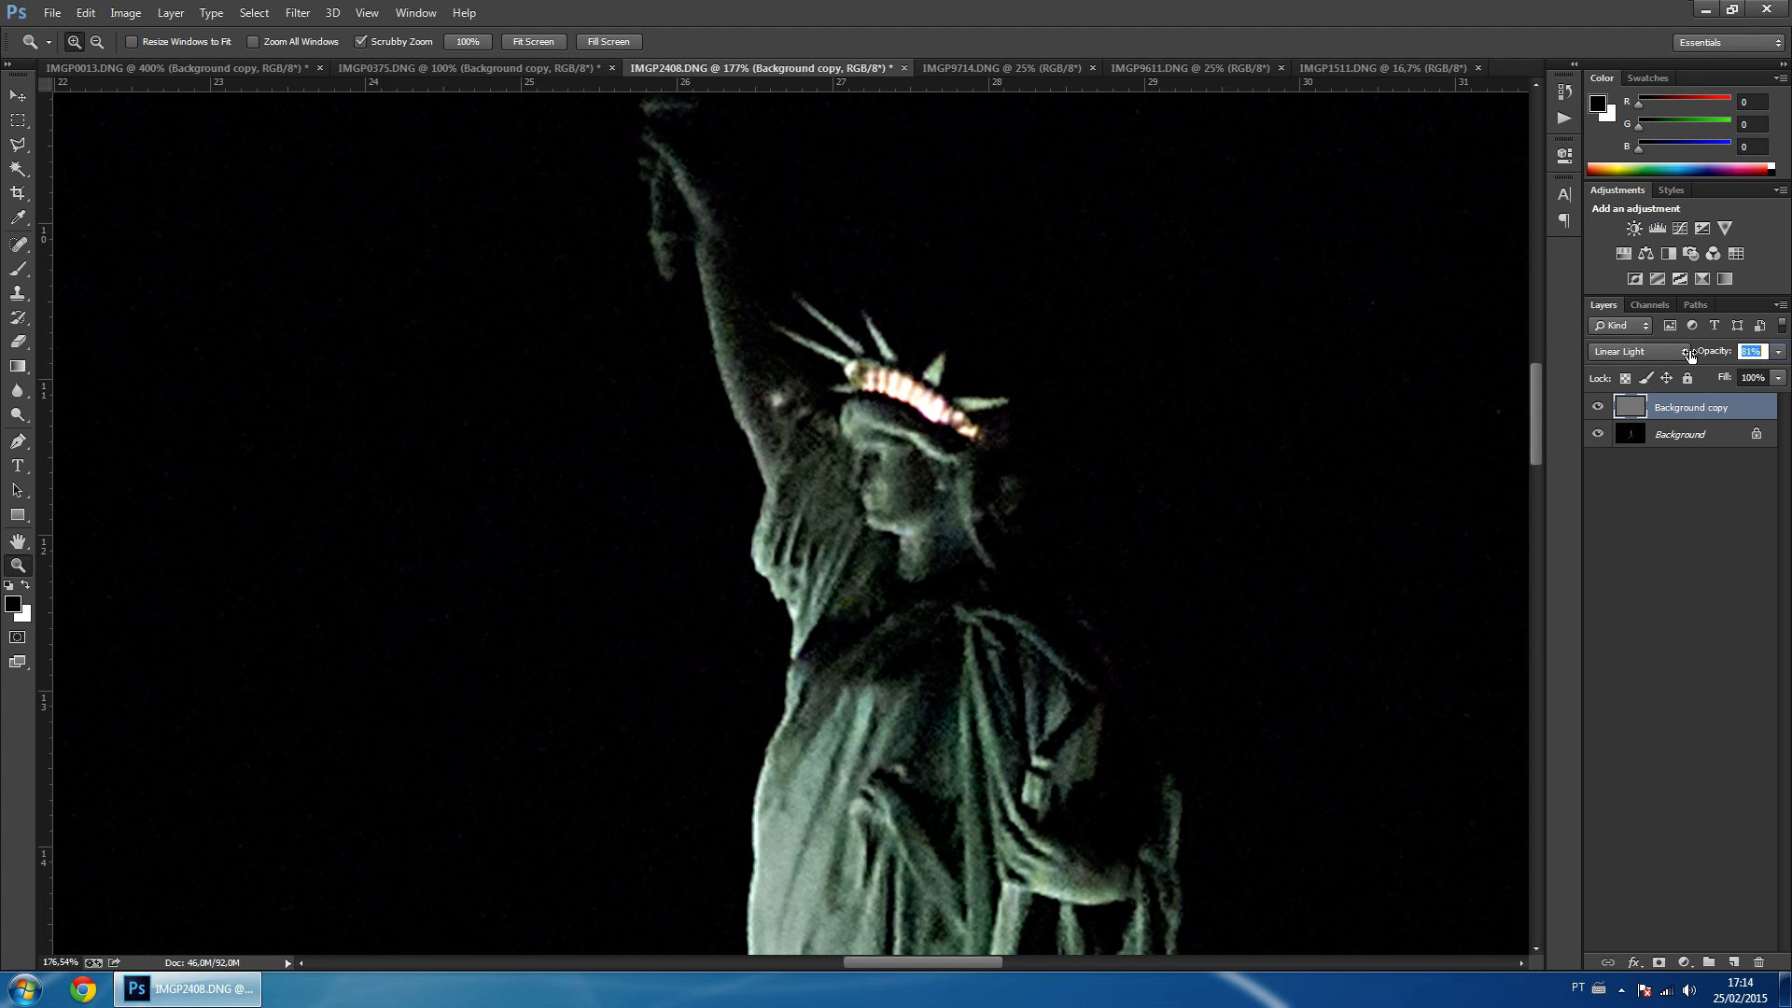
Compare the statue and the pedestal's lit windows with the sharpening layer hidden and visible.
key(h)
drag(1051, 763, 837, 661)
click(1600, 408)
click(1600, 408)
click(1600, 408)
click(20, 567)
drag(707, 612, 1487, 508)
click(1596, 408)
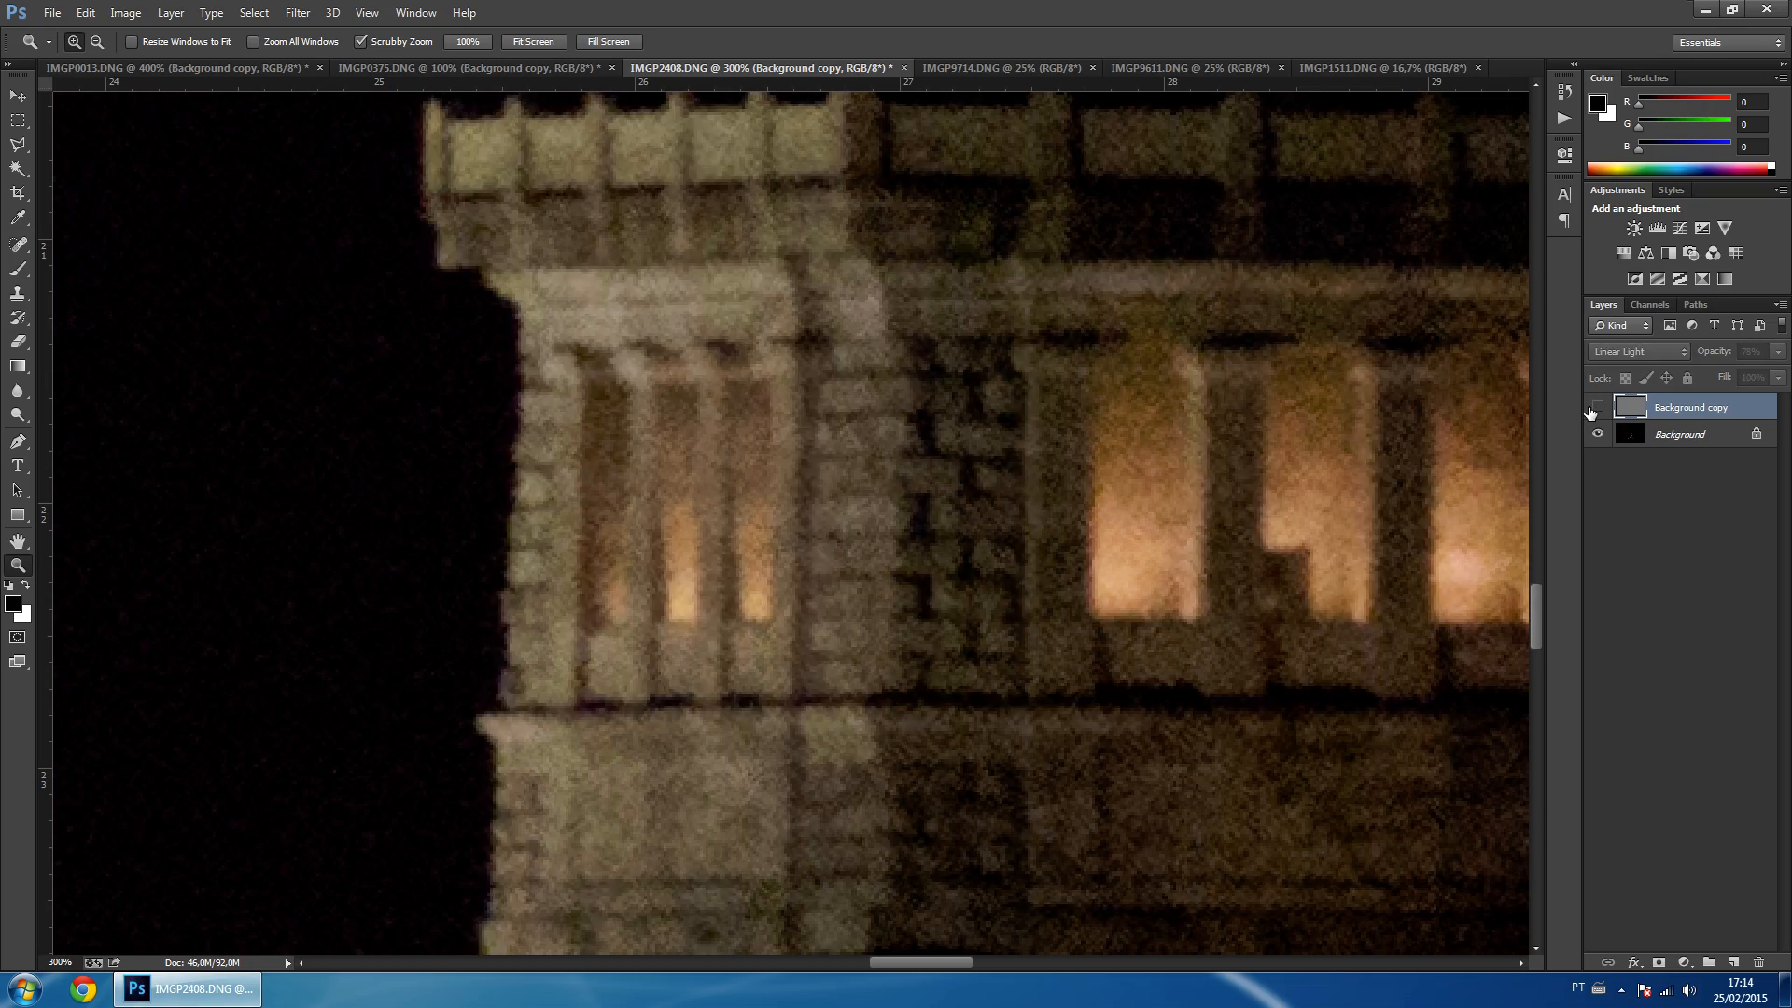
Examine the pedestal's masonry and lower edge at several magnifications with the sharpening layer hidden and visible.
drag(511, 757, 960, 491)
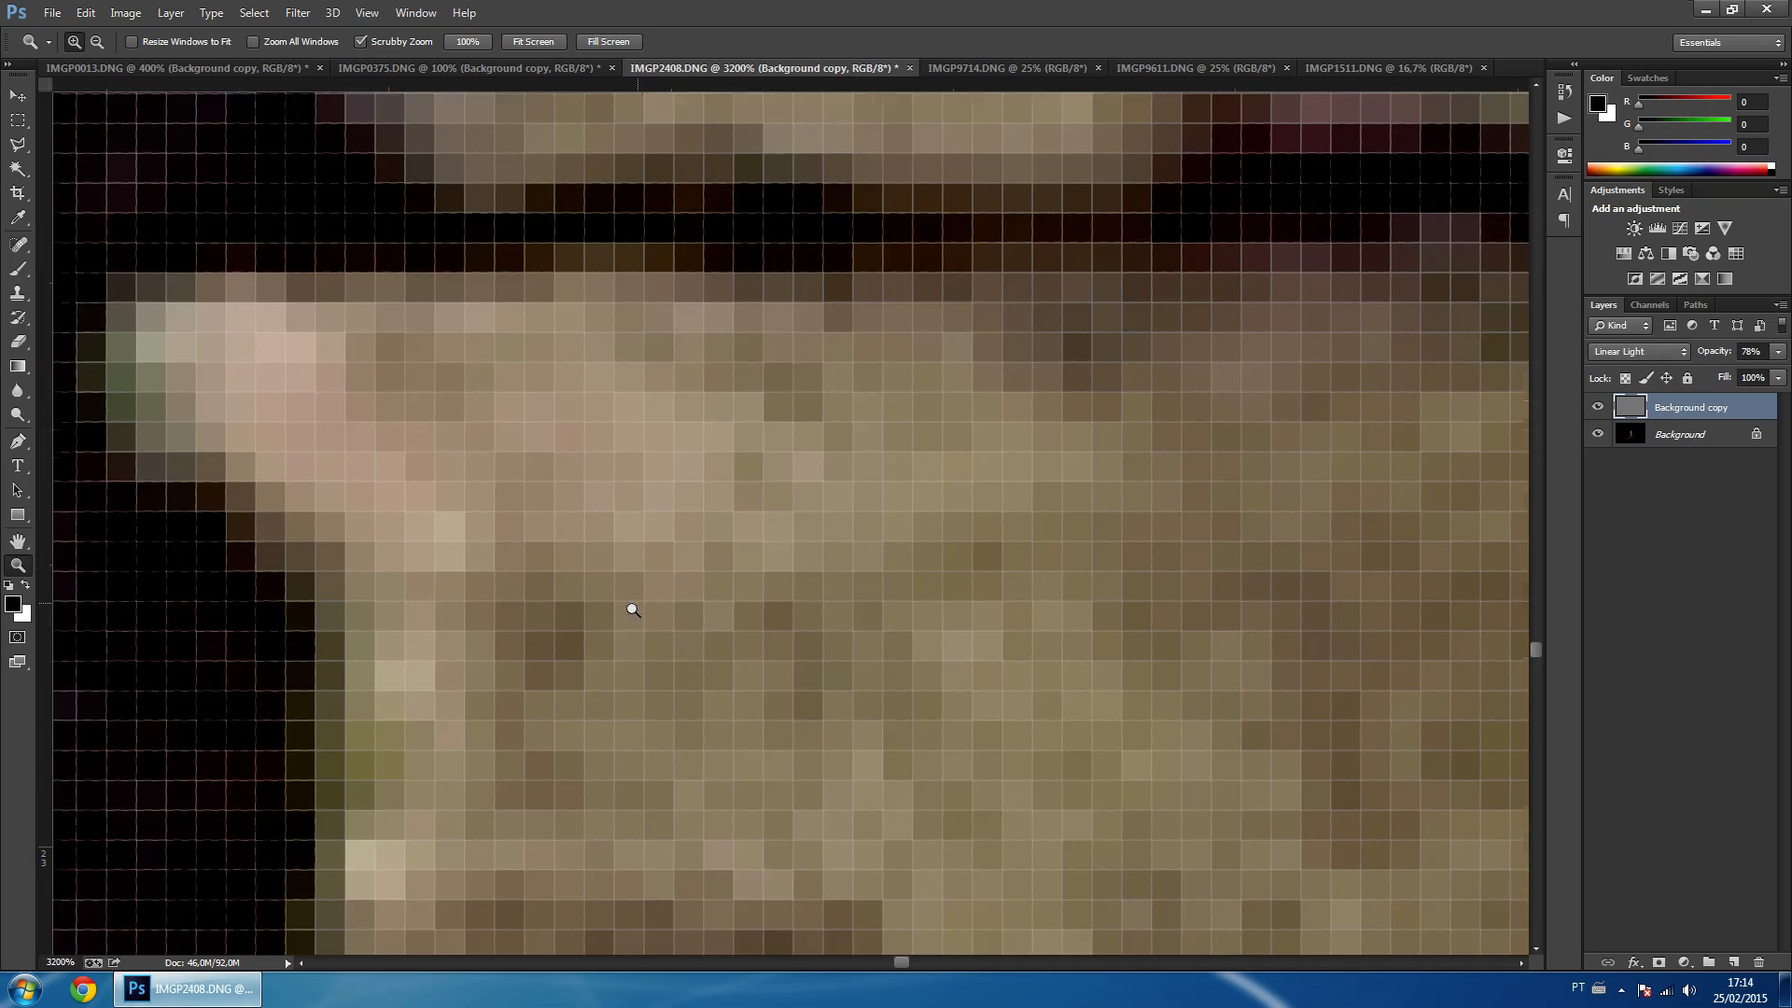
drag(637, 603, 464, 758)
key(h)
drag(686, 561, 1217, 497)
click(25, 568)
drag(810, 605, 532, 592)
click(18, 542)
drag(401, 604, 1238, 297)
click(1599, 409)
click(1599, 409)
drag(1174, 758, 950, 492)
alt+click(949, 491)
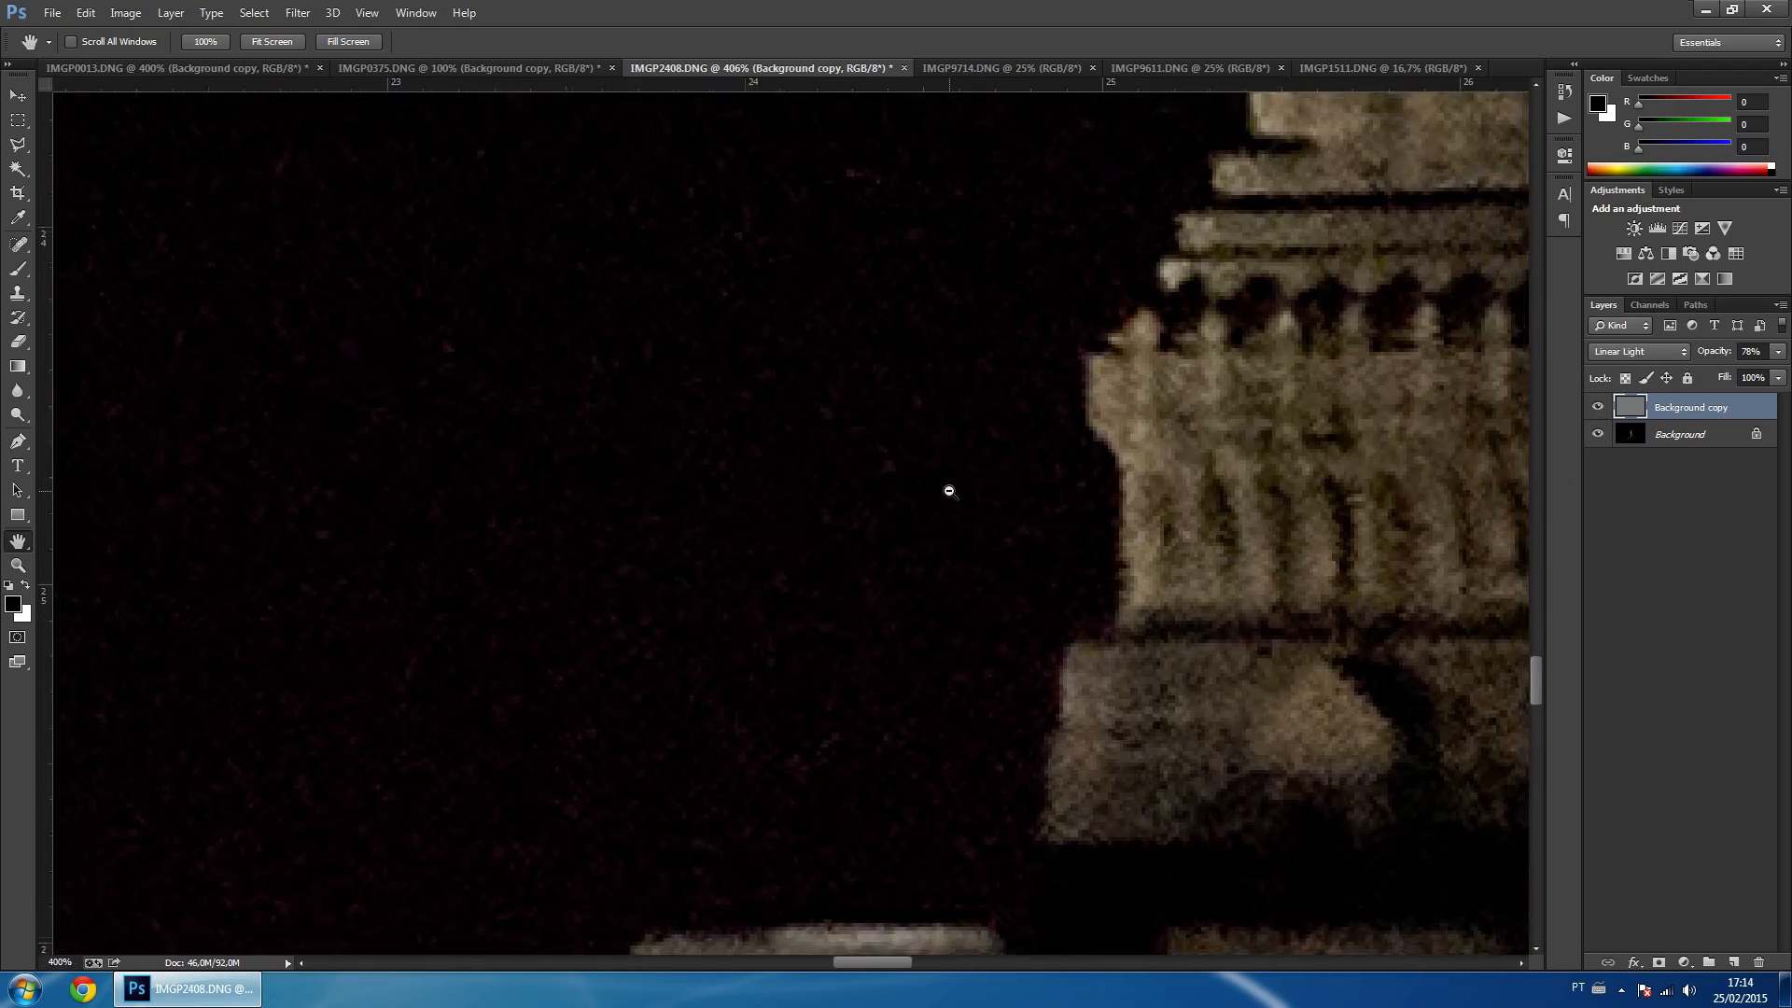
alt+click(949, 491)
alt+click(950, 491)
click(1596, 408)
click(1596, 408)
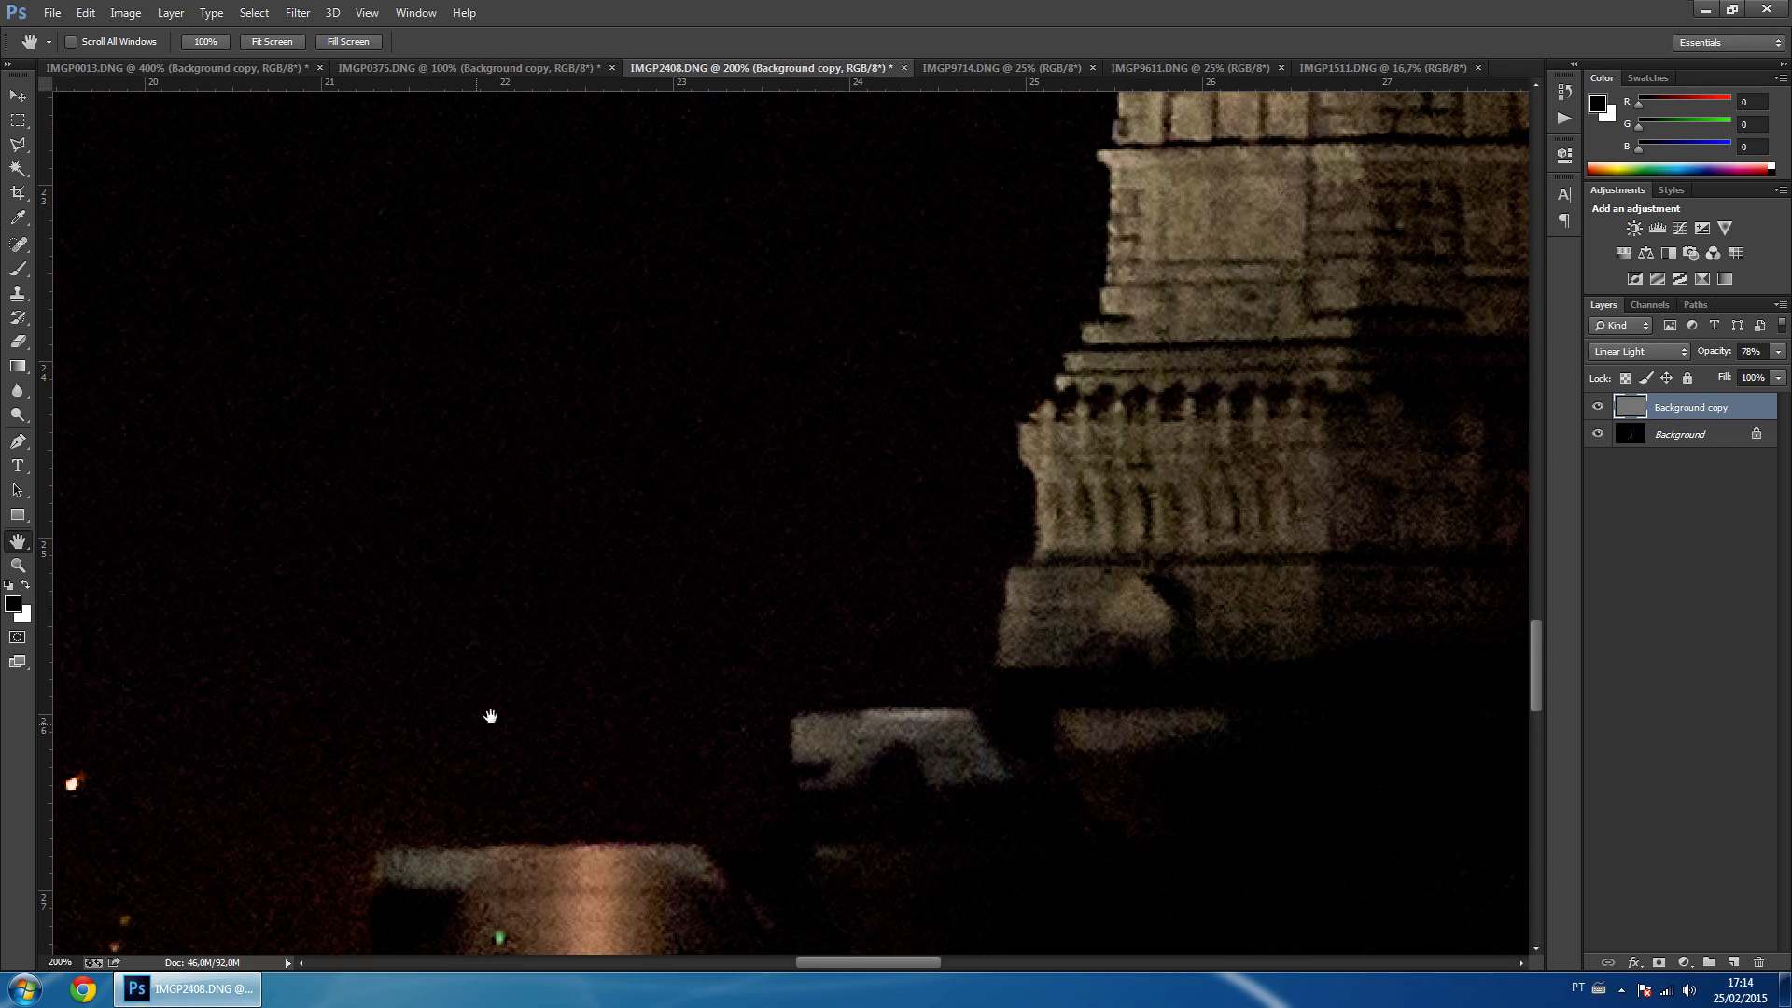
Examine the distant shore lights and the small buildings below the pedestal, comparing them with and without the sharpening layer.
drag(490, 717, 1247, 476)
drag(676, 560, 1254, 551)
drag(587, 758, 1027, 413)
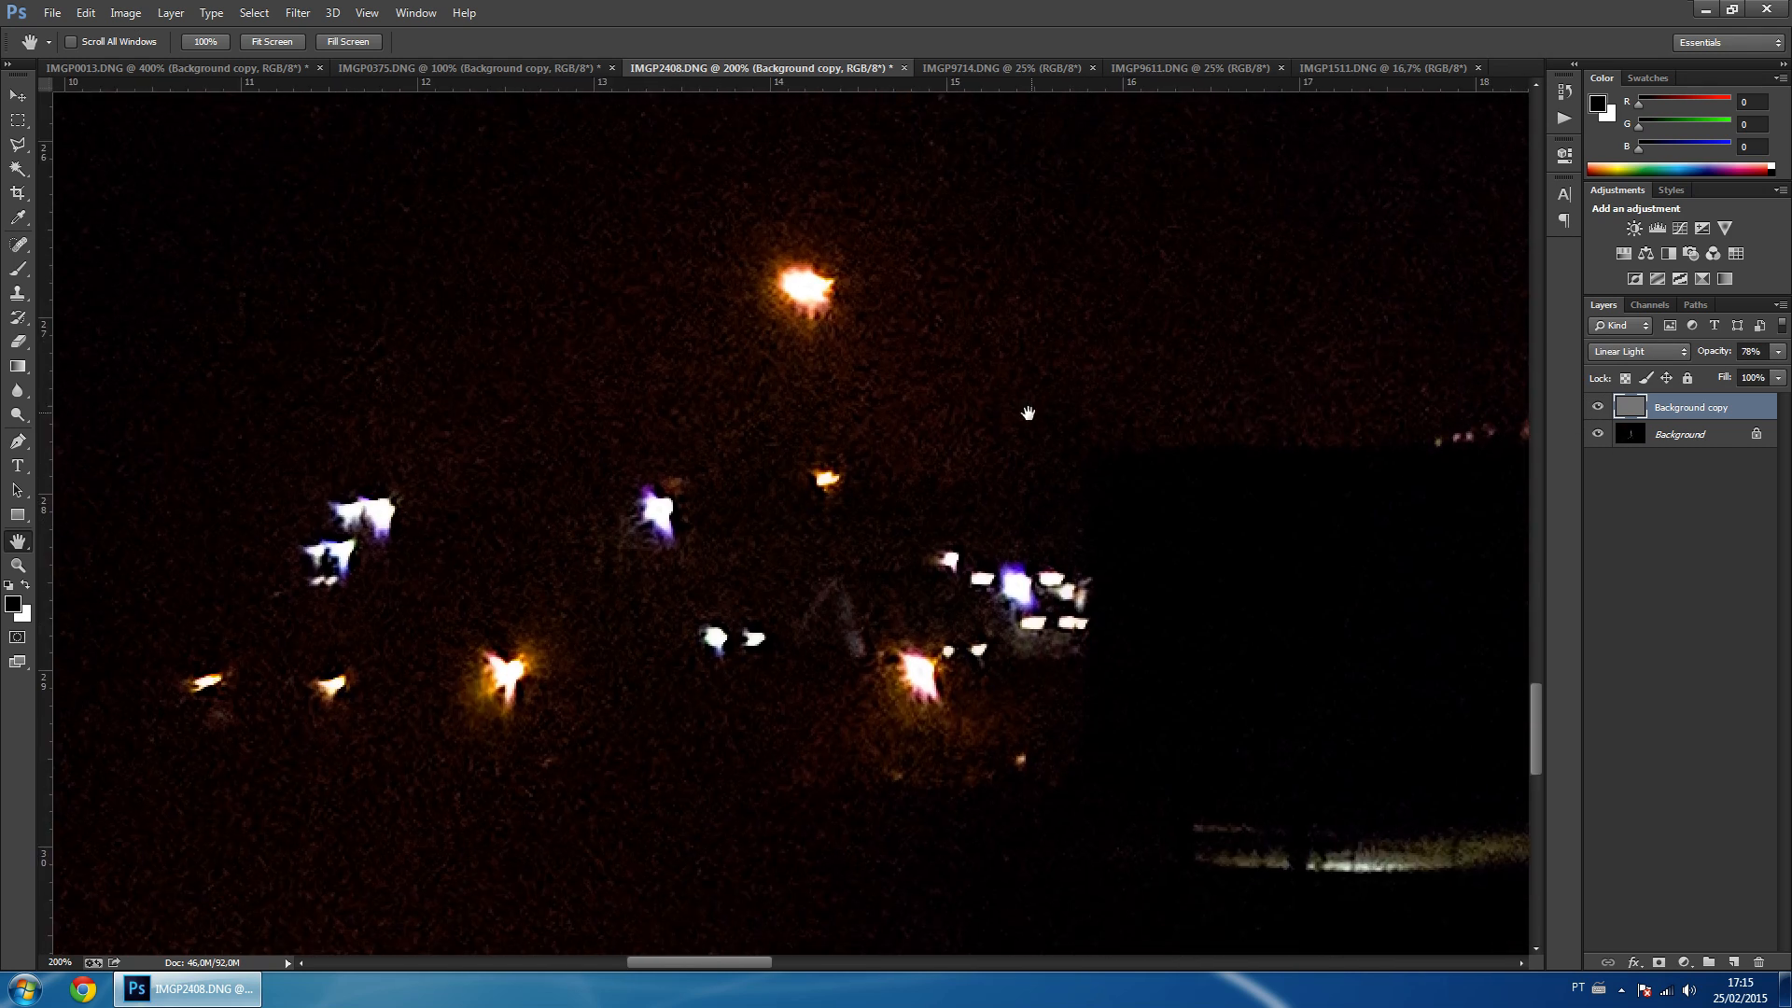
drag(1170, 414, 590, 339)
drag(1005, 361, 352, 452)
drag(918, 266, 493, 525)
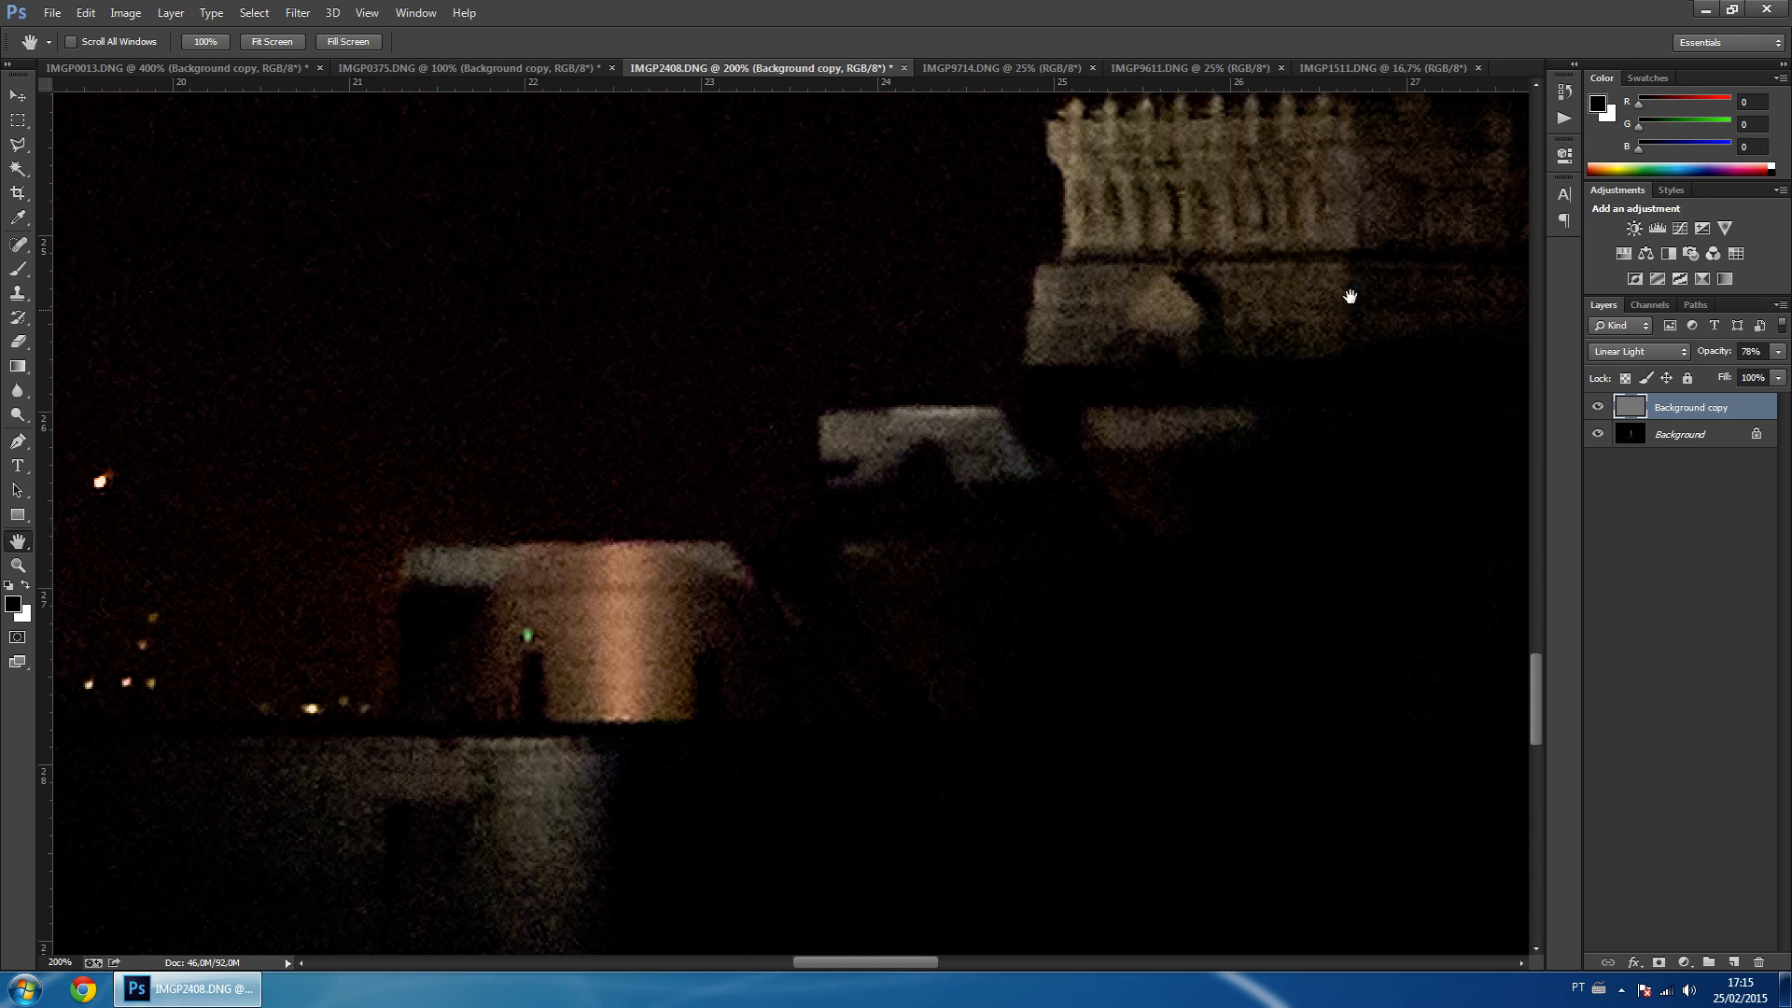
click(1599, 408)
click(1599, 408)
click(1599, 408)
click(1599, 408)
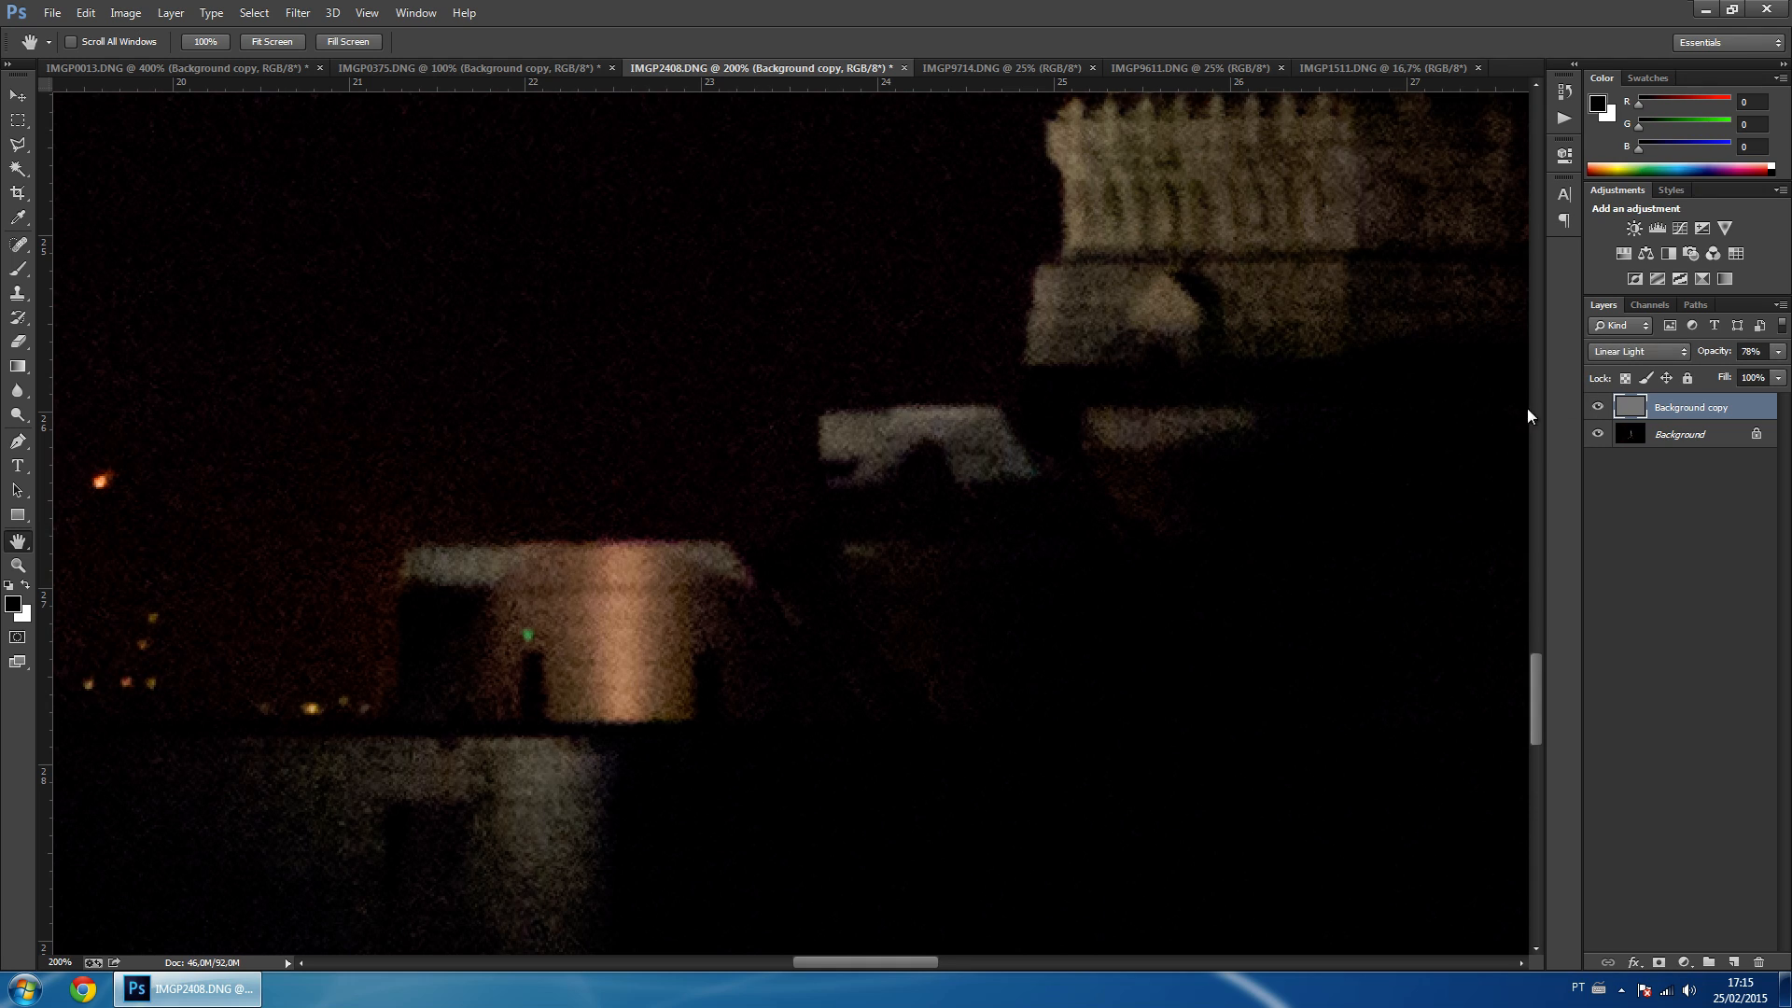
Move up from the base to the statue and compare its detail repeatedly with and without the sharpening layer.
drag(1213, 318, 944, 765)
drag(1202, 392, 915, 728)
drag(1044, 416, 998, 664)
drag(958, 471, 934, 765)
drag(952, 247, 940, 748)
drag(962, 299, 953, 736)
drag(901, 220, 889, 525)
click(1600, 409)
click(1600, 409)
click(1599, 408)
click(1599, 408)
click(1599, 408)
click(1599, 408)
click(1599, 408)
click(1600, 408)
Resize the whole Statue of Liberty image to a width of 2000 pixels, keeping its proportions.
alt+click(1097, 486)
alt+click(1084, 486)
alt+click(1083, 487)
alt+click(1083, 487)
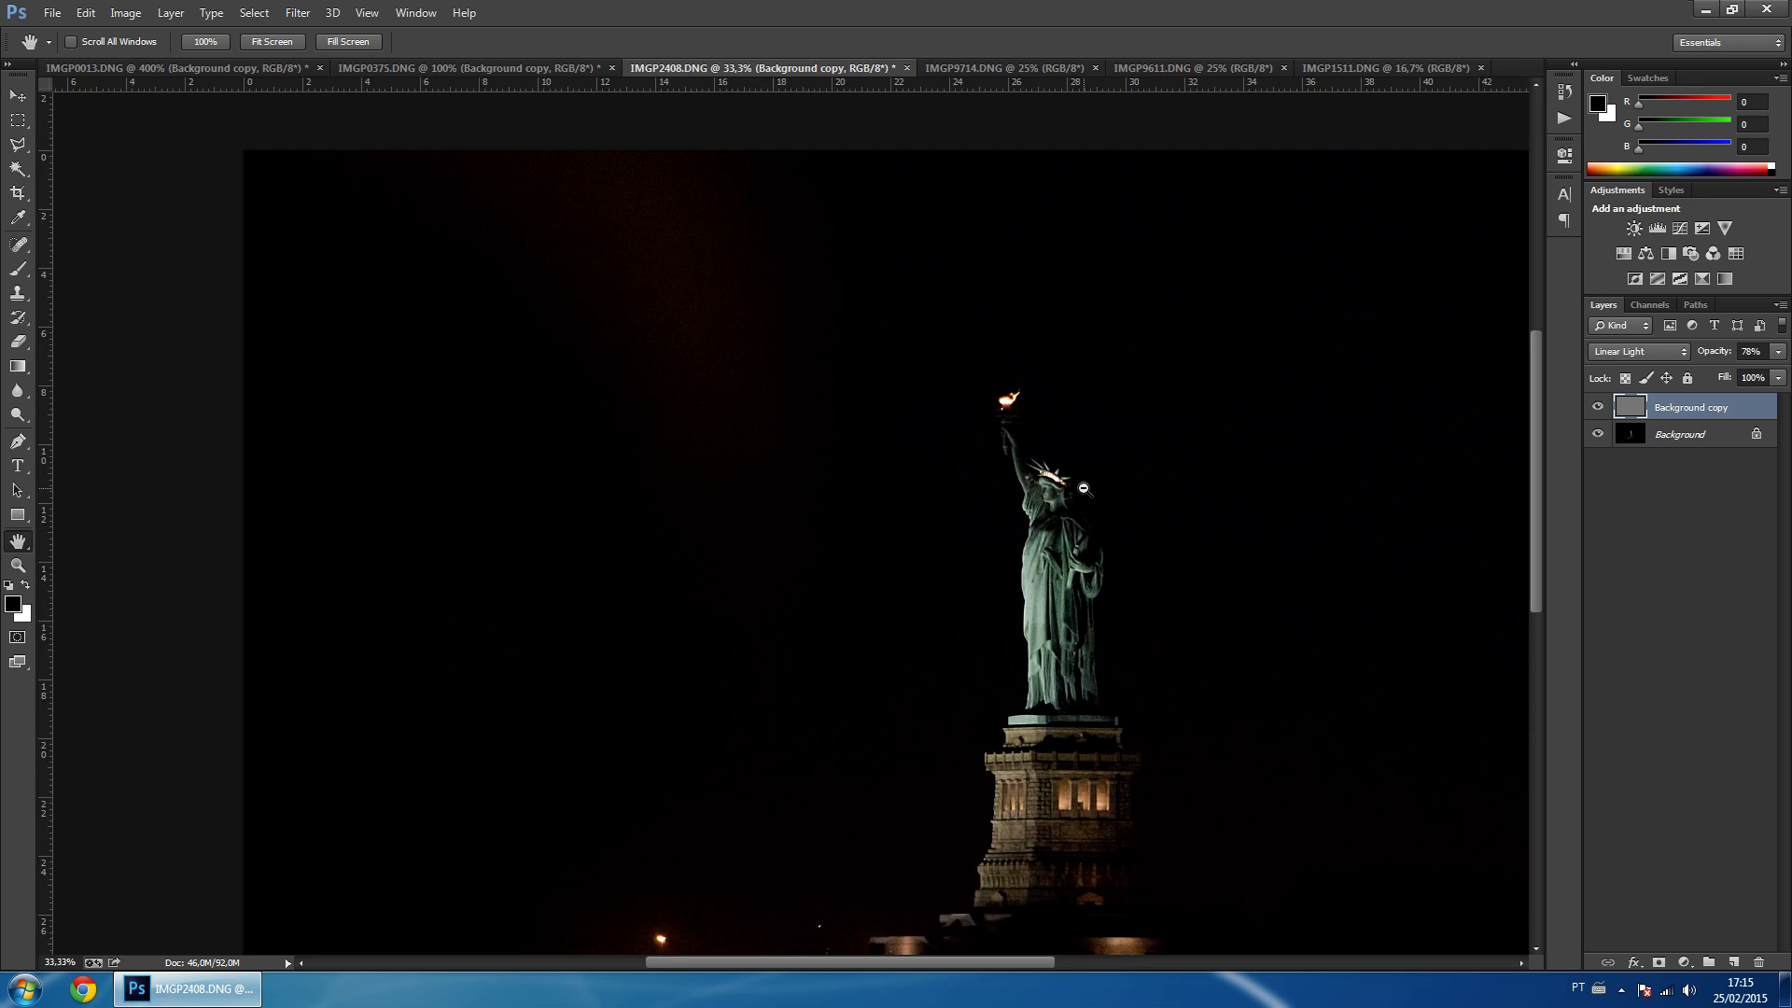
alt+click(1084, 488)
key(ctrl+alt+i)
text(2000)
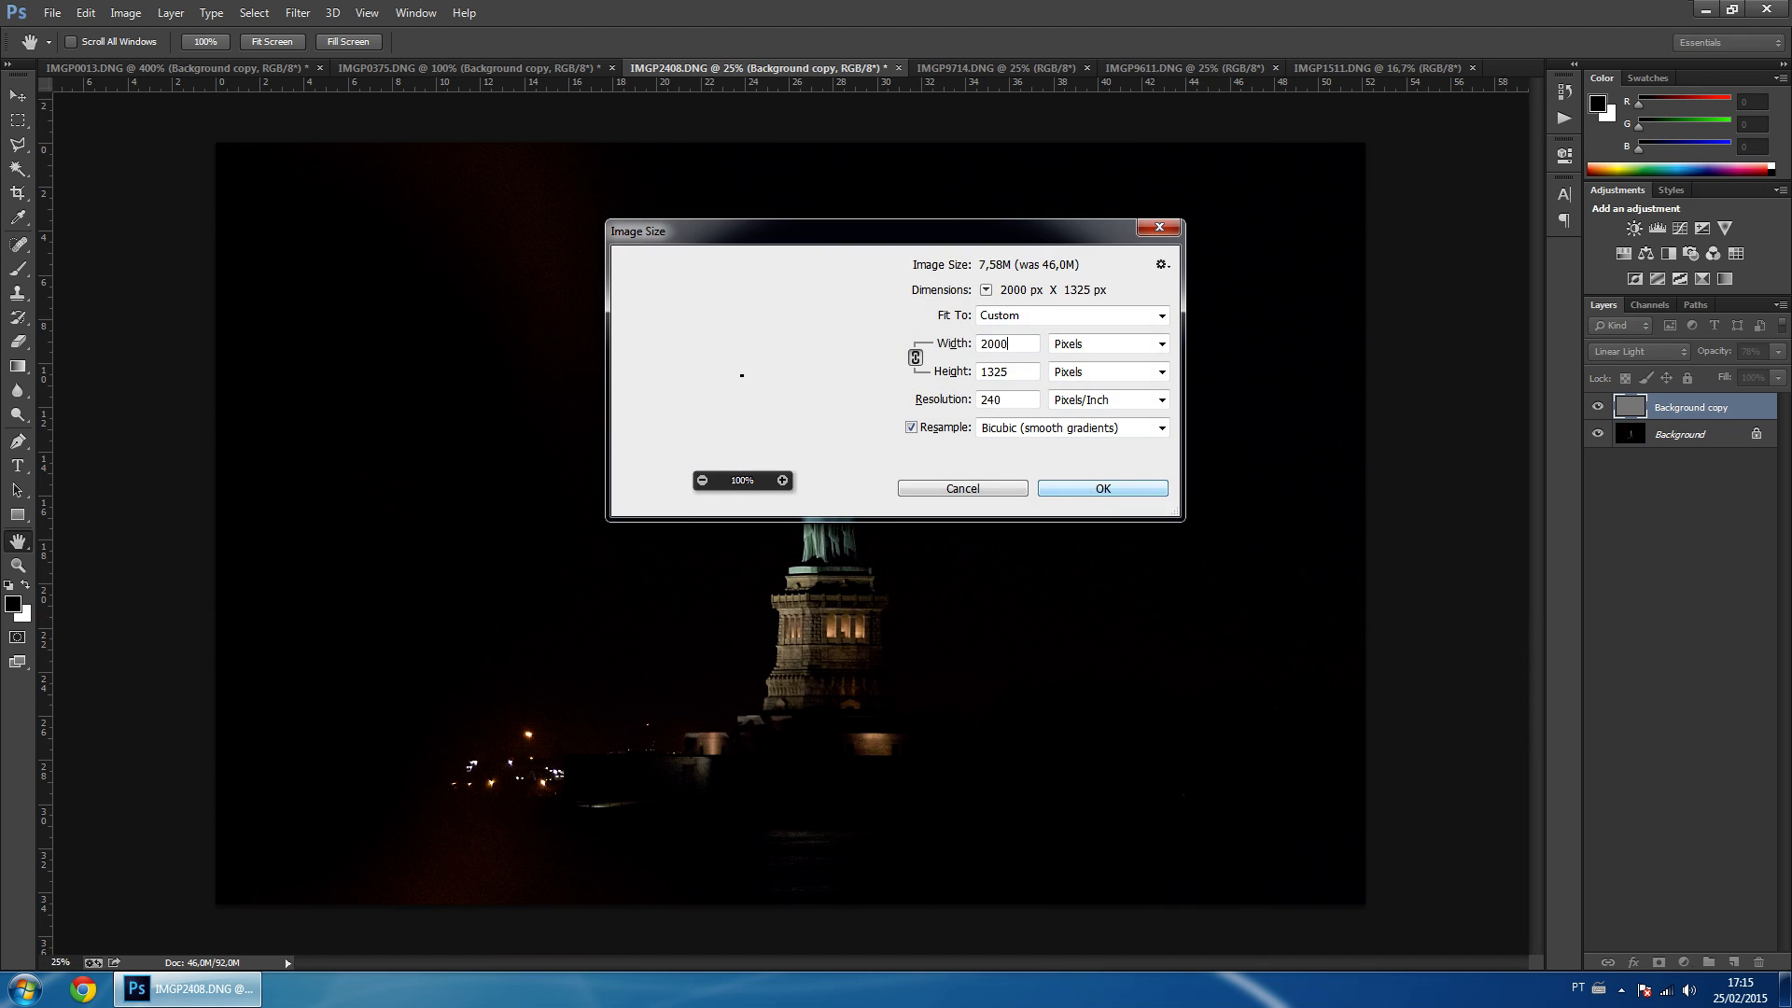
key(Return)
Inspect the resized statue's crown and robe at 400%, comparing them with the sharpening layer hidden and visible.
click(208, 41)
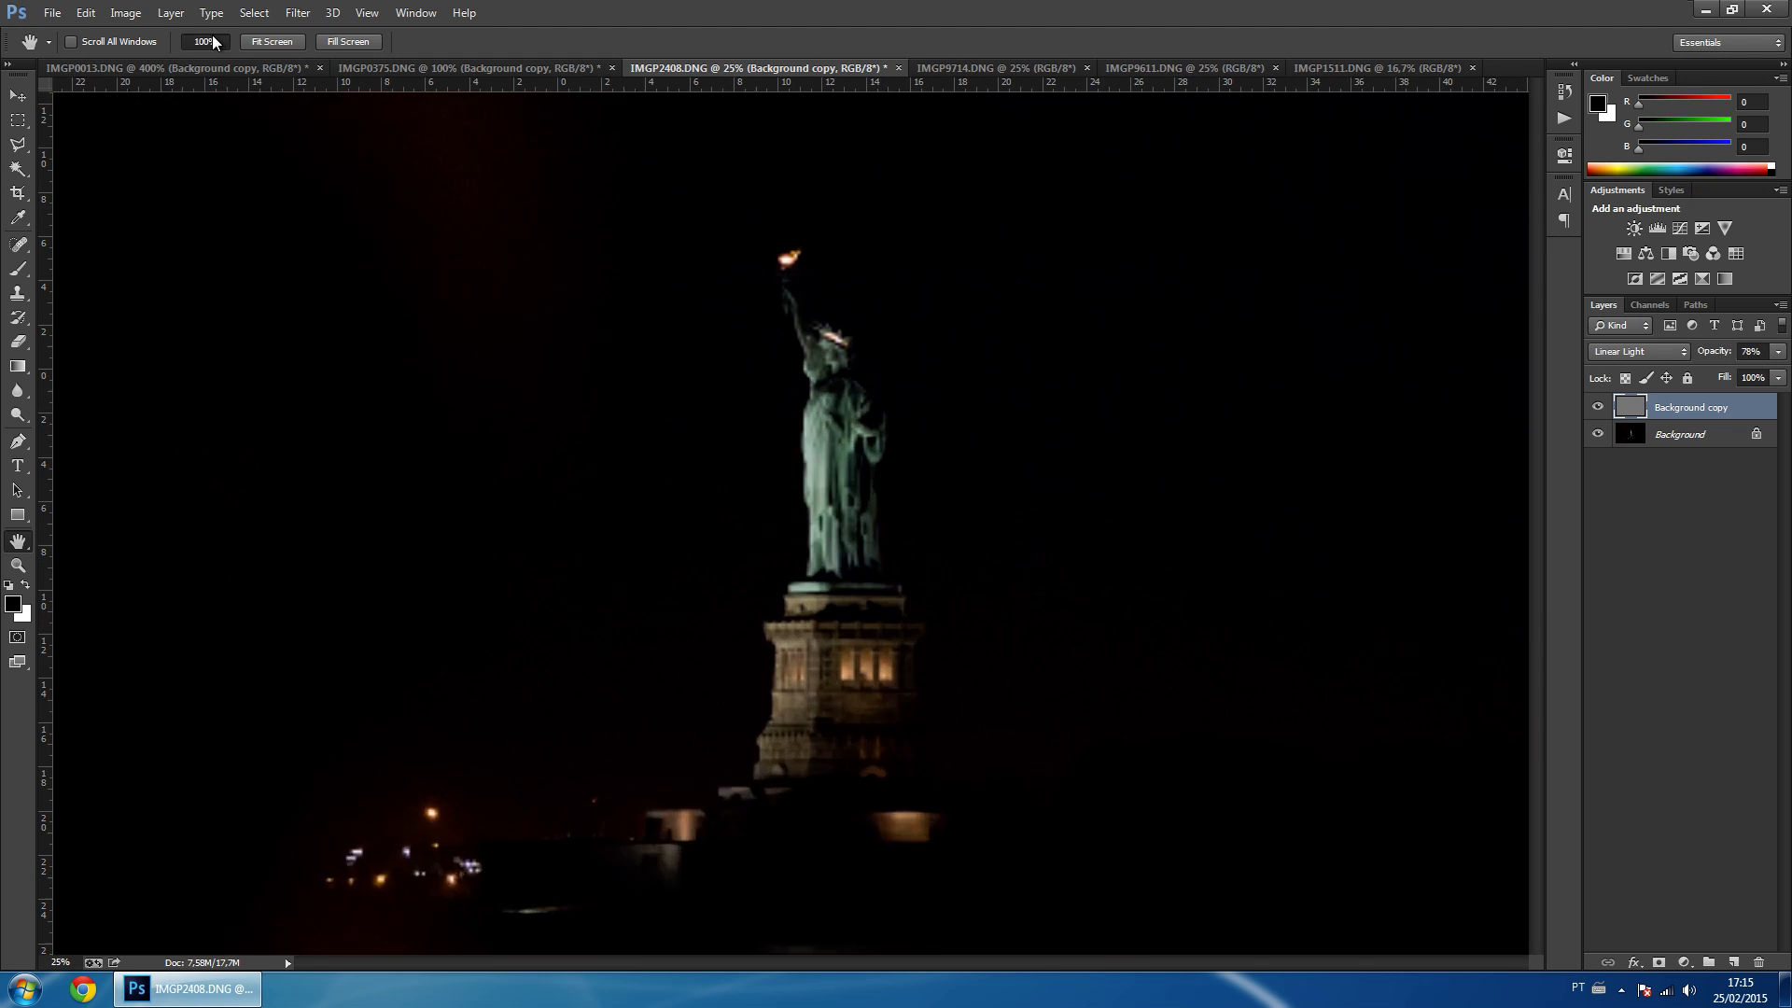
click(19, 563)
click(807, 329)
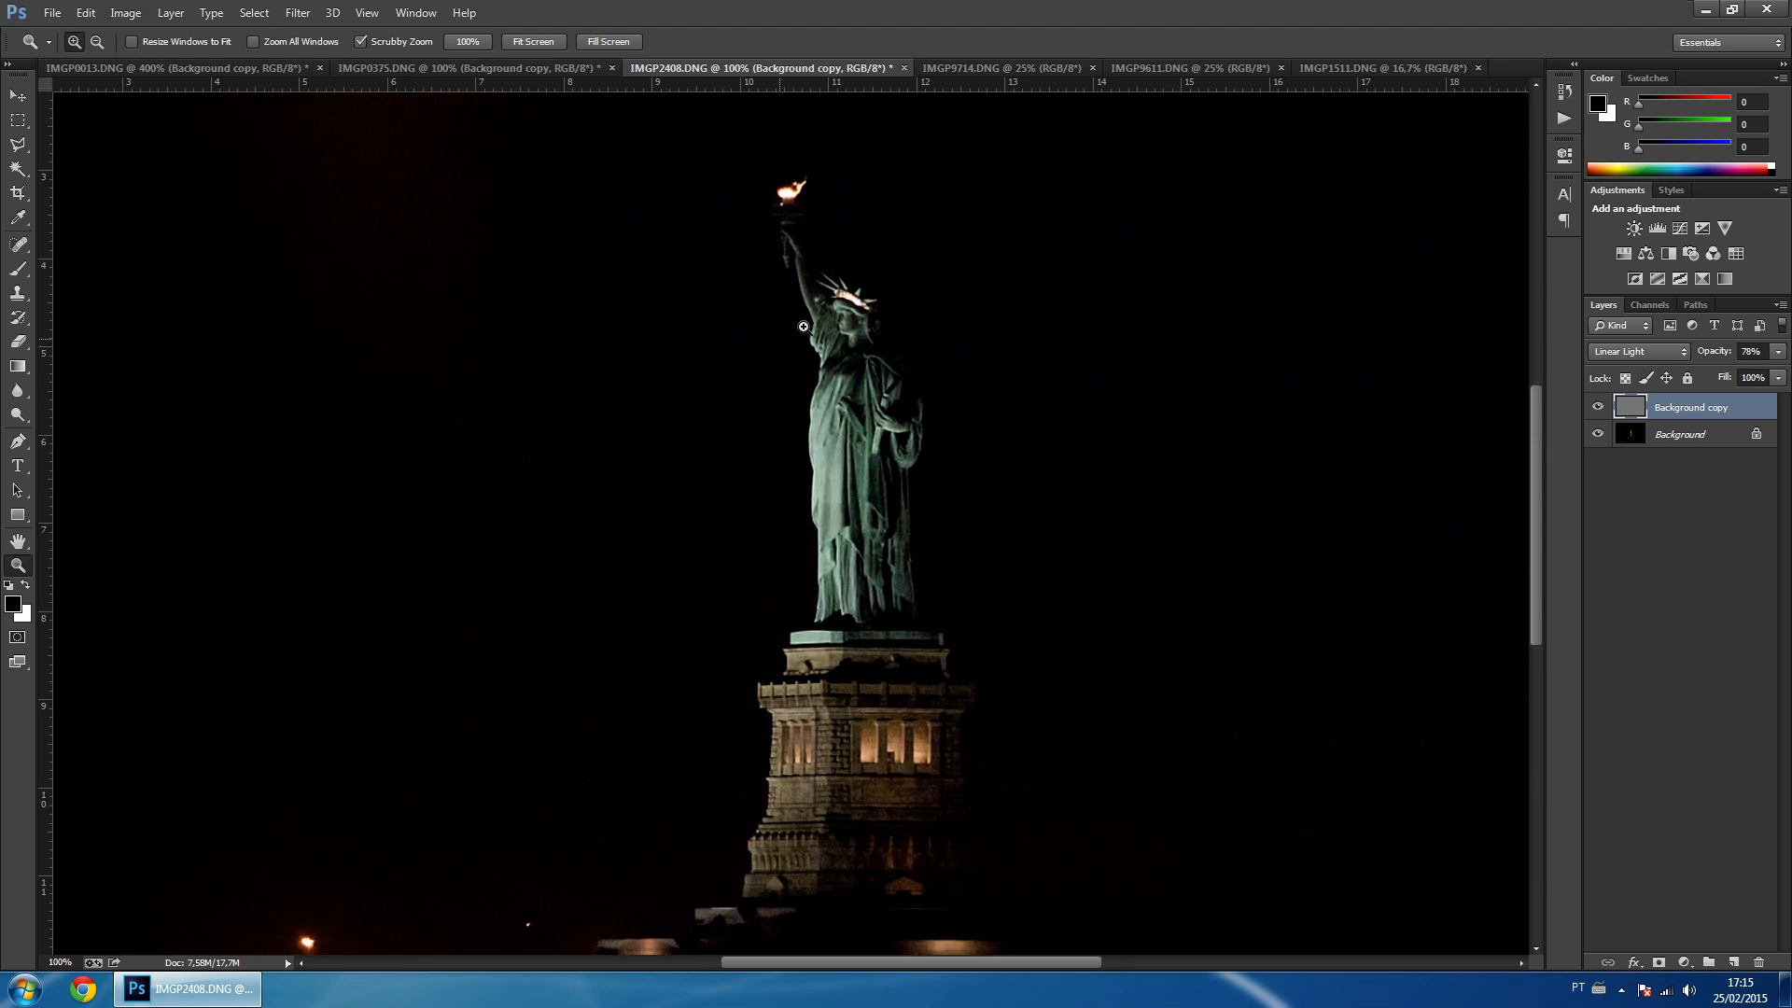
click(836, 294)
click(914, 246)
click(1598, 407)
click(1599, 407)
click(1599, 407)
click(1598, 407)
click(1594, 411)
click(1595, 410)
click(1595, 410)
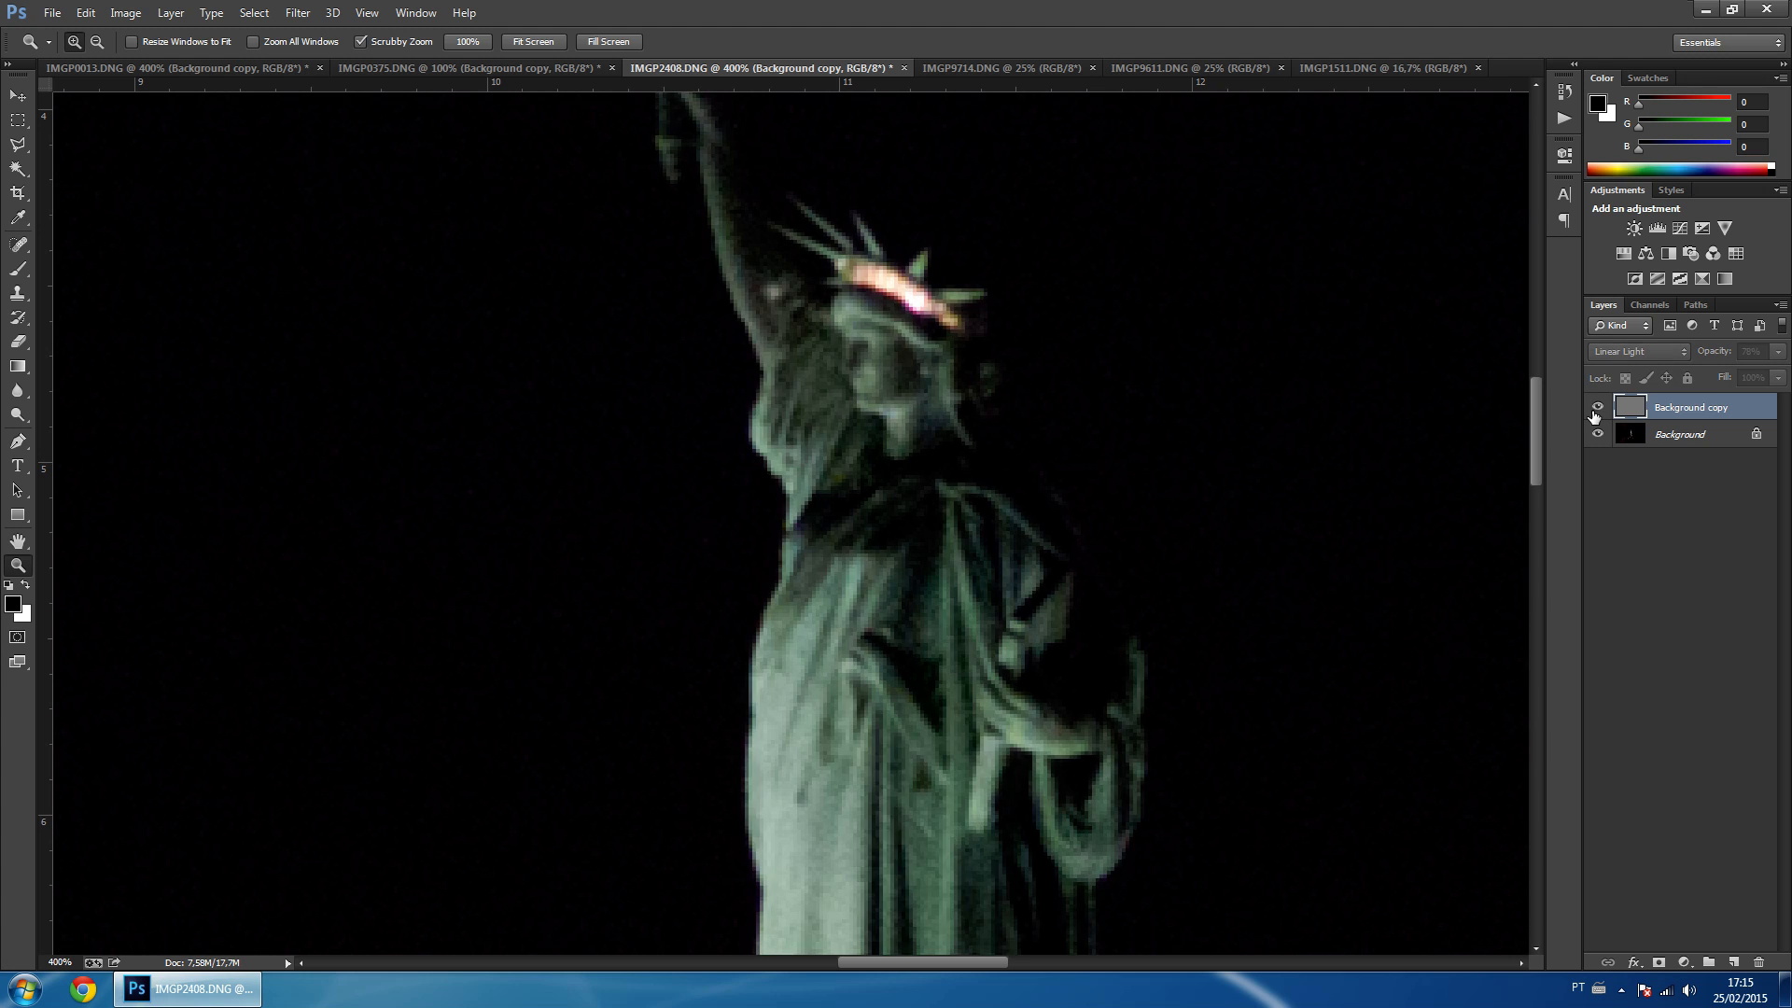
click(1594, 411)
Look further down the resized image and compare that area with and without the sharpening layer.
key(space)
drag(648, 788, 780, 190)
click(1600, 412)
click(1600, 412)
click(1600, 412)
click(1600, 412)
click(1600, 412)
click(1600, 412)
click(1600, 412)
click(1600, 412)
Check noise around the small buildings and shore lights in the resized image by hiding and showing the sharpening layer.
drag(949, 775, 722, 516)
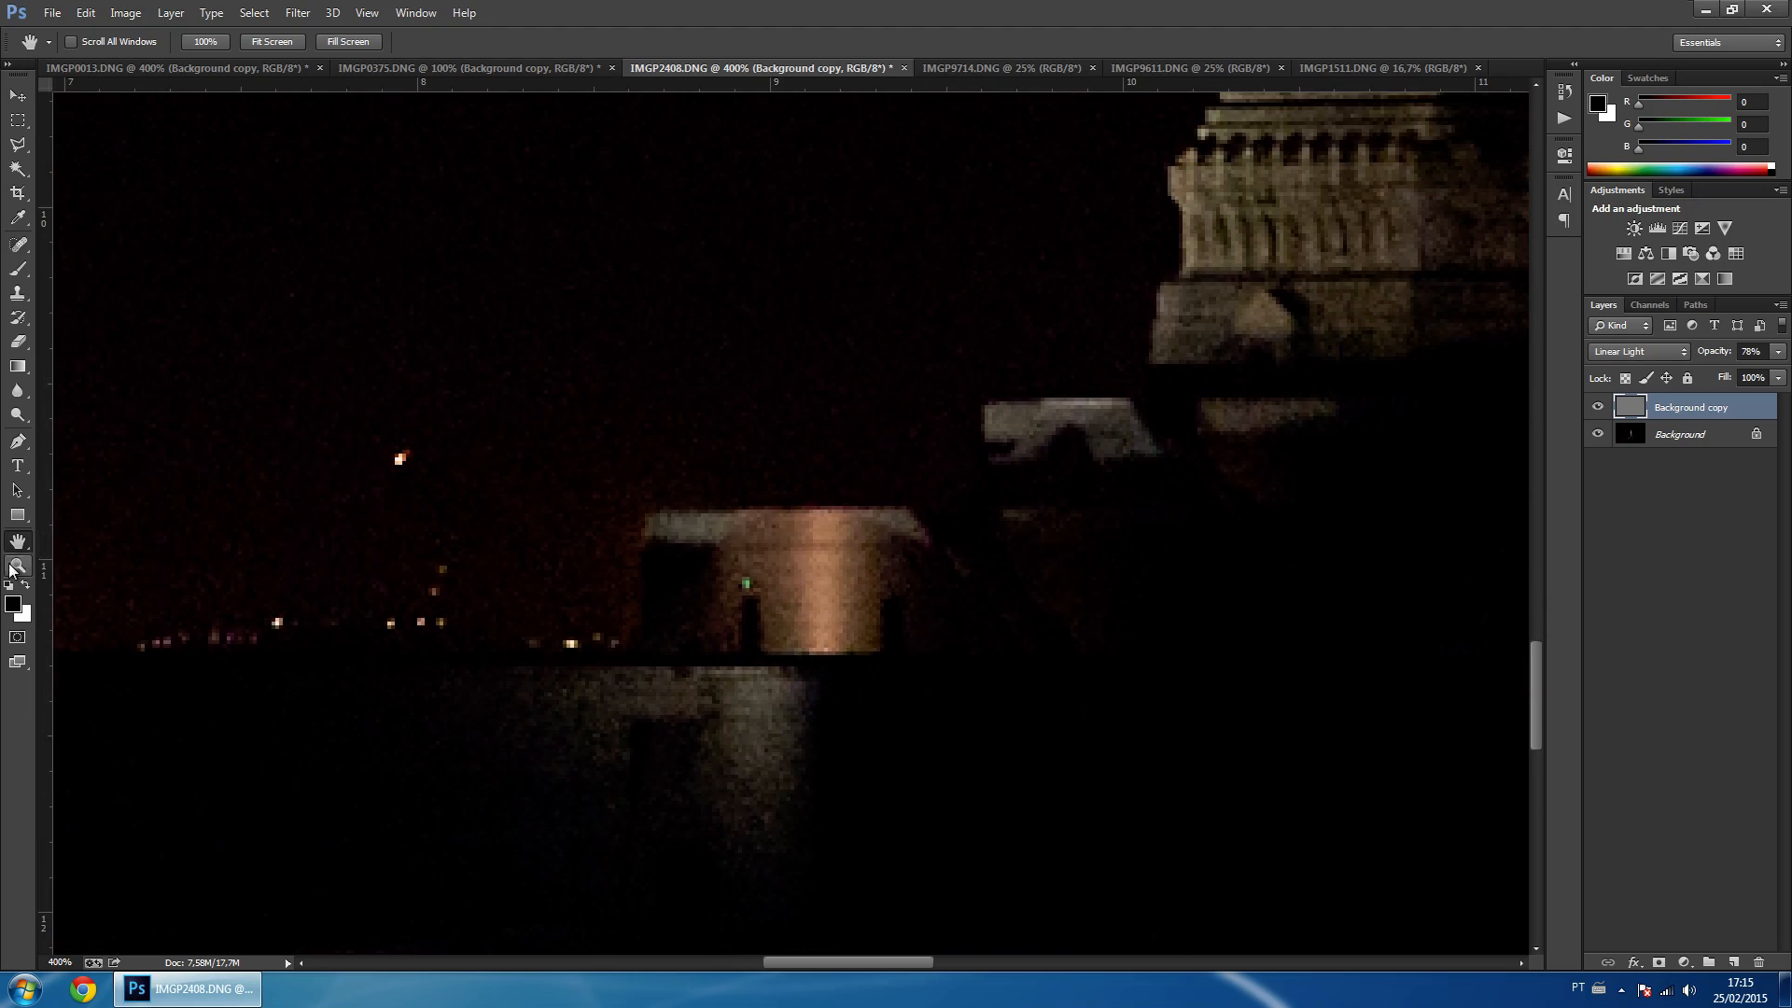
click(15, 569)
drag(490, 589, 502, 588)
click(17, 542)
drag(404, 549, 854, 576)
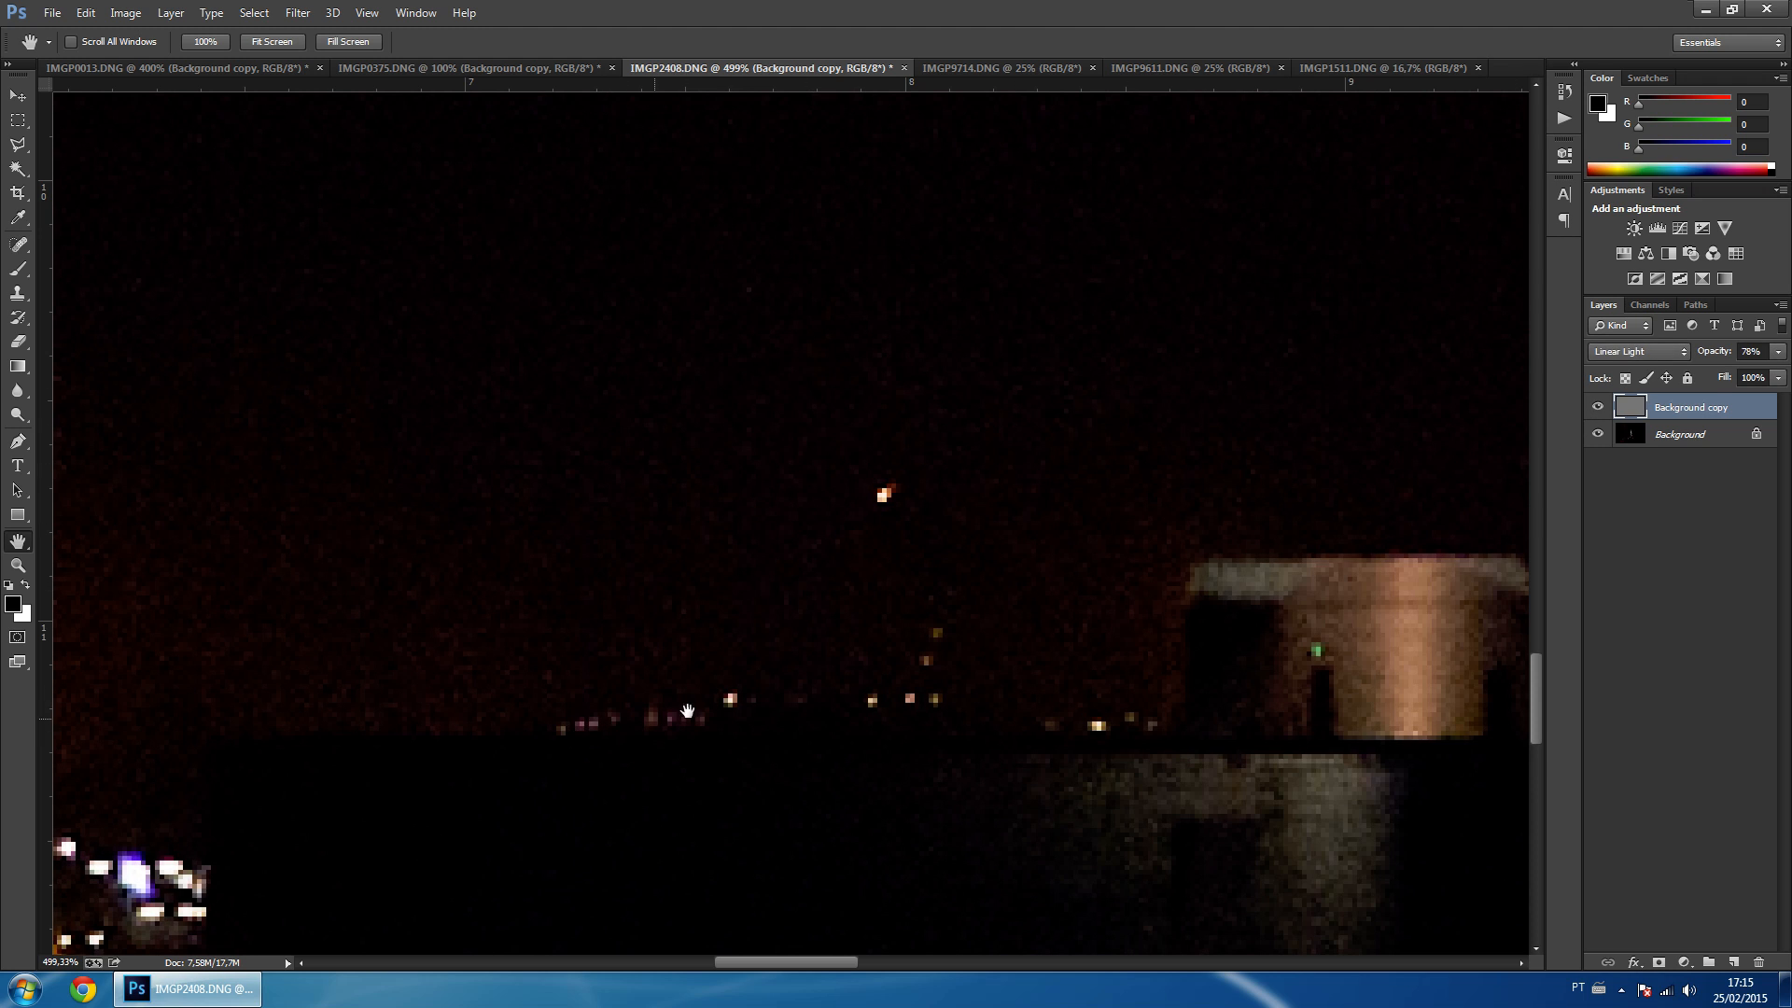
click(1598, 407)
click(1598, 407)
drag(1413, 543, 1117, 616)
click(1599, 408)
click(1599, 408)
drag(1404, 344, 1045, 560)
drag(1033, 403, 1388, 322)
drag(996, 563, 850, 549)
Compare the sharpening layer's effect once more, move up to the statue's robe, and return the view to 100%.
click(1592, 407)
click(1593, 407)
click(1592, 407)
click(1592, 407)
drag(927, 274, 954, 804)
drag(835, 410, 874, 799)
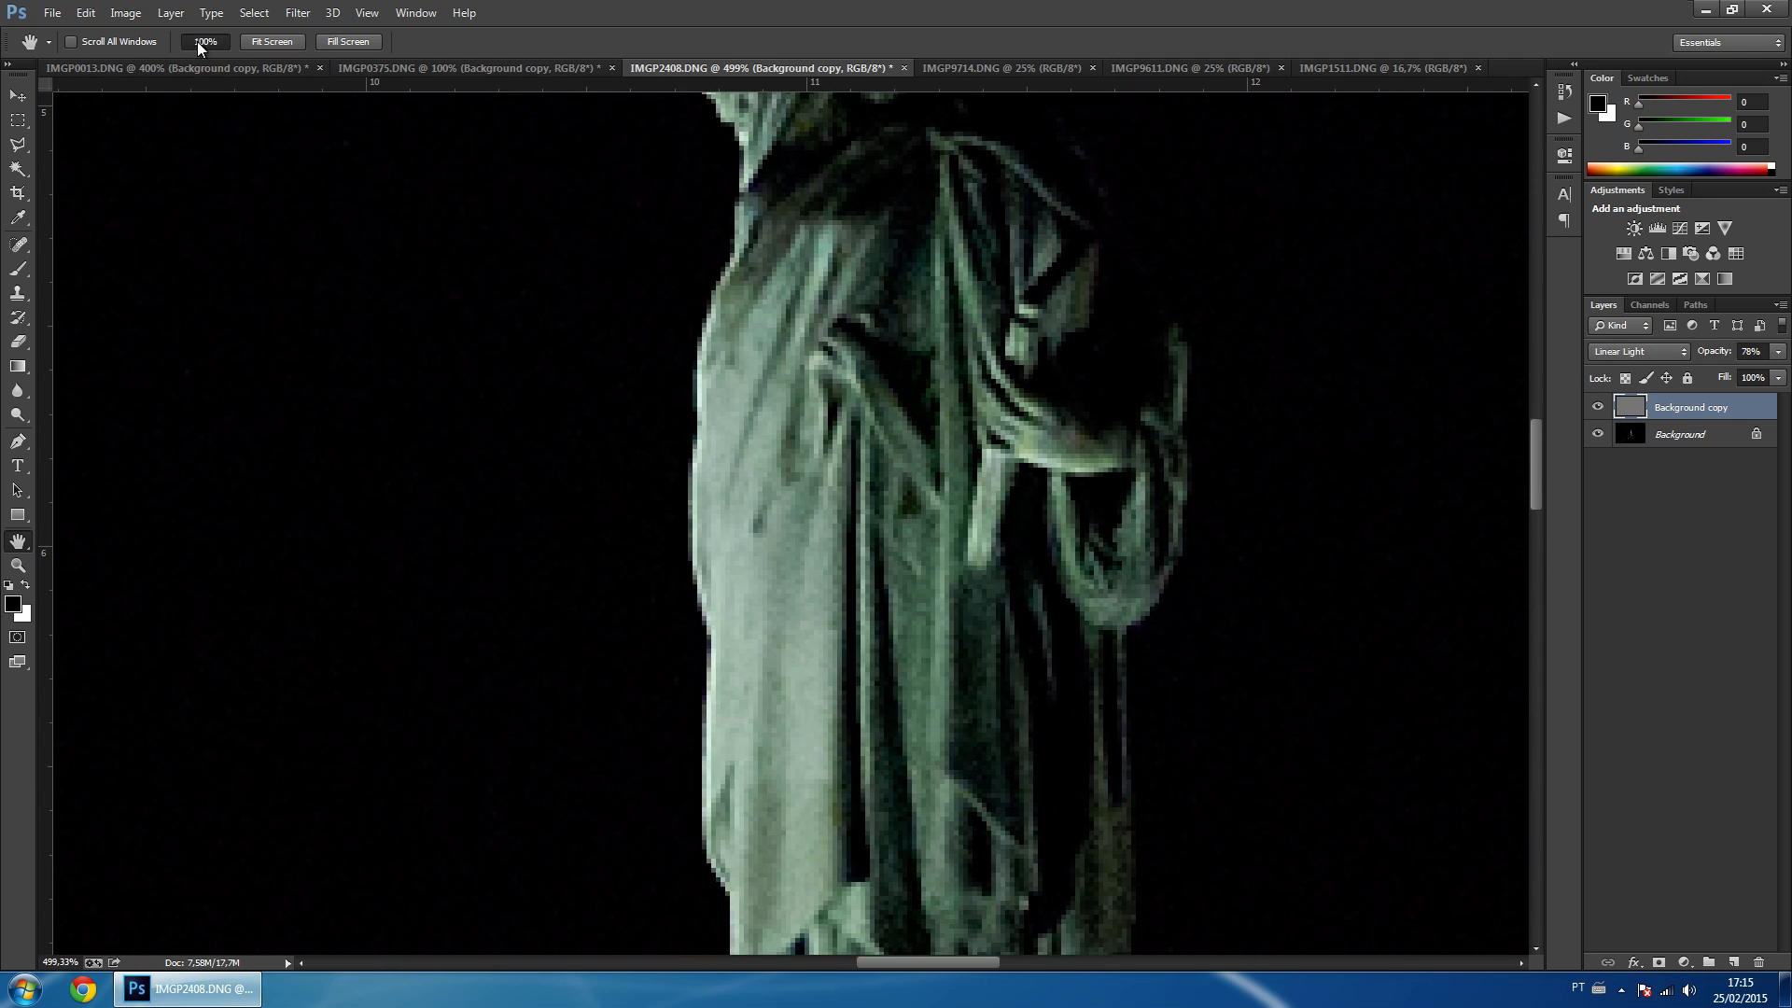
click(199, 41)
Switch to the lakeside photo IMGP9714.DNG, view the building at 100%, and duplicate the Background layer.
click(965, 71)
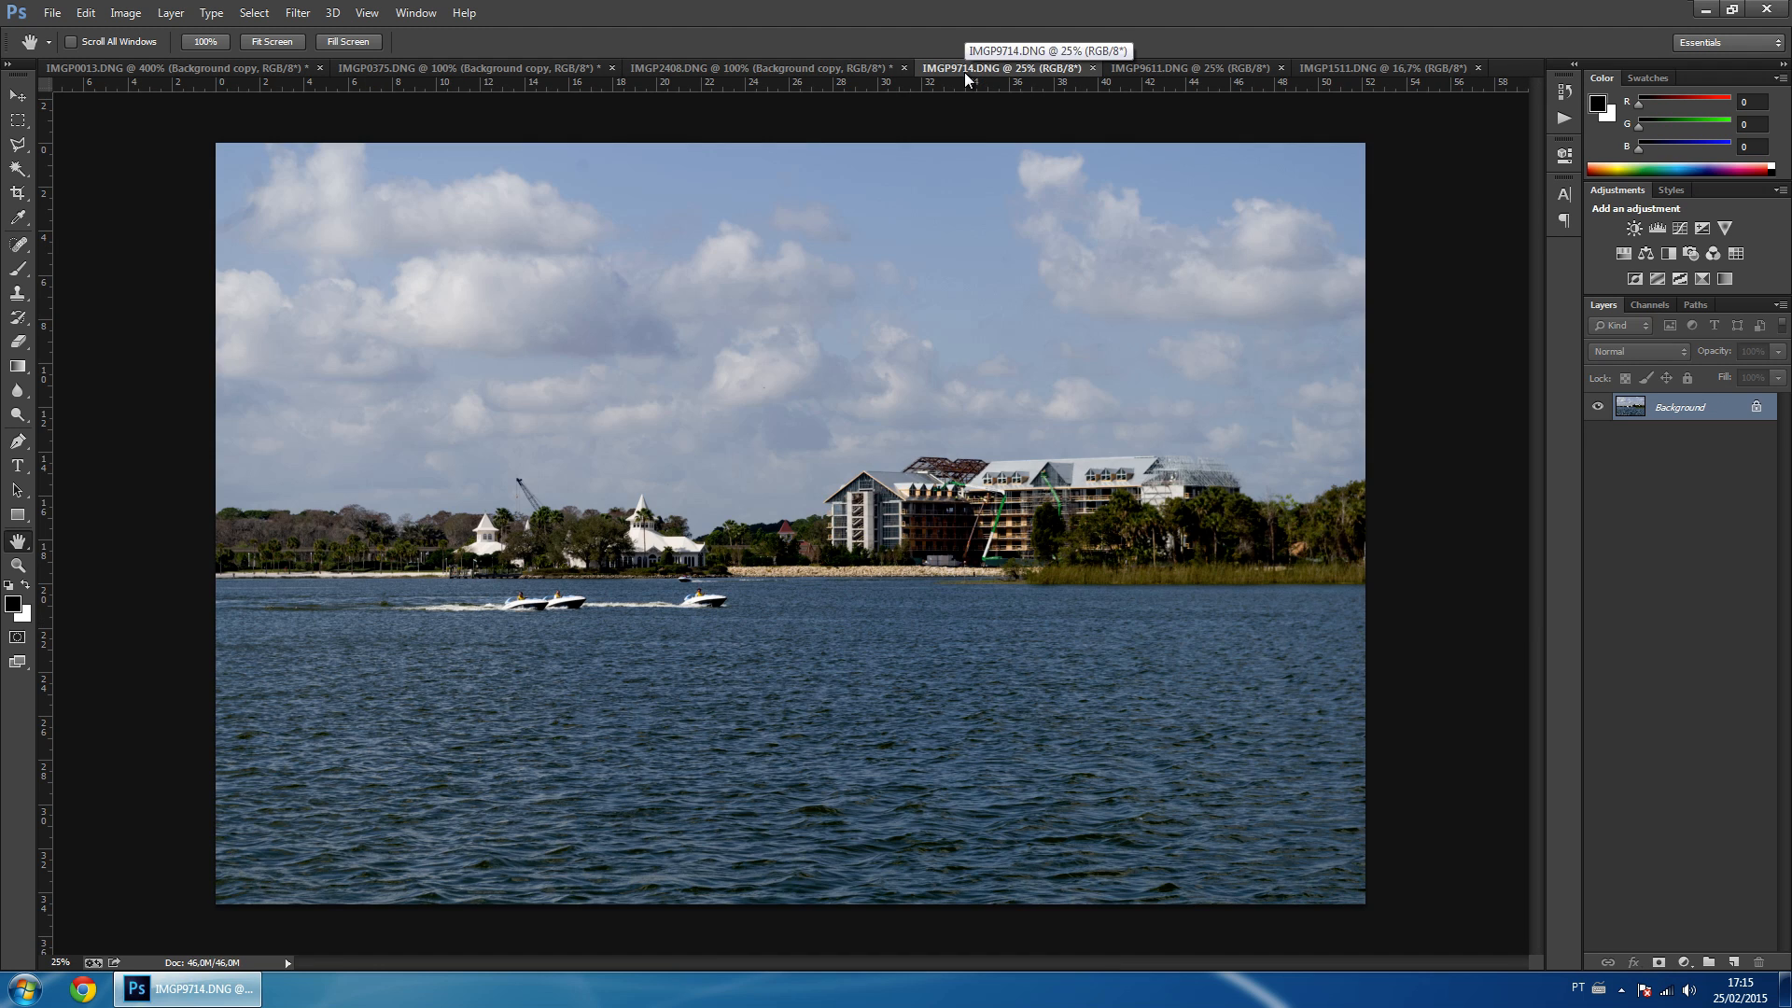
click(24, 567)
click(469, 42)
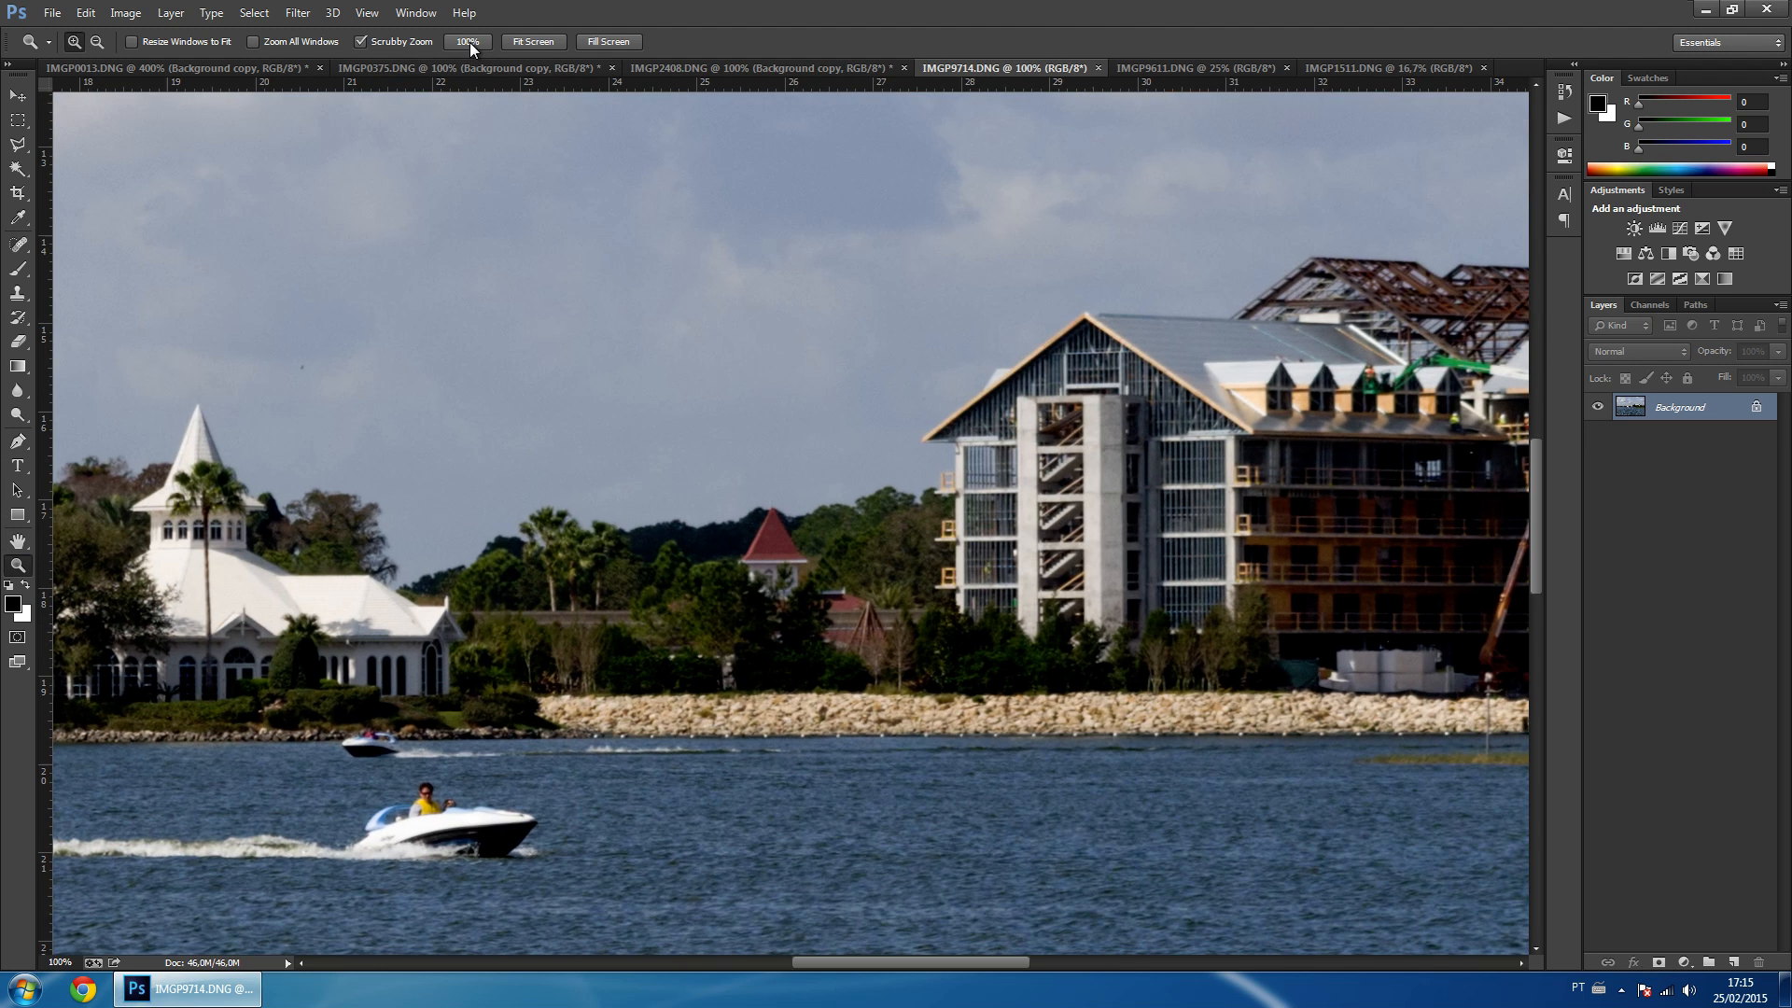
key(h)
drag(875, 432, 792, 514)
drag(1681, 408, 1729, 960)
Apply a High Pass filter with a radius of 1.8 pixels to the duplicated lakeside layer.
click(298, 13)
mouse_move(401, 360)
click(583, 379)
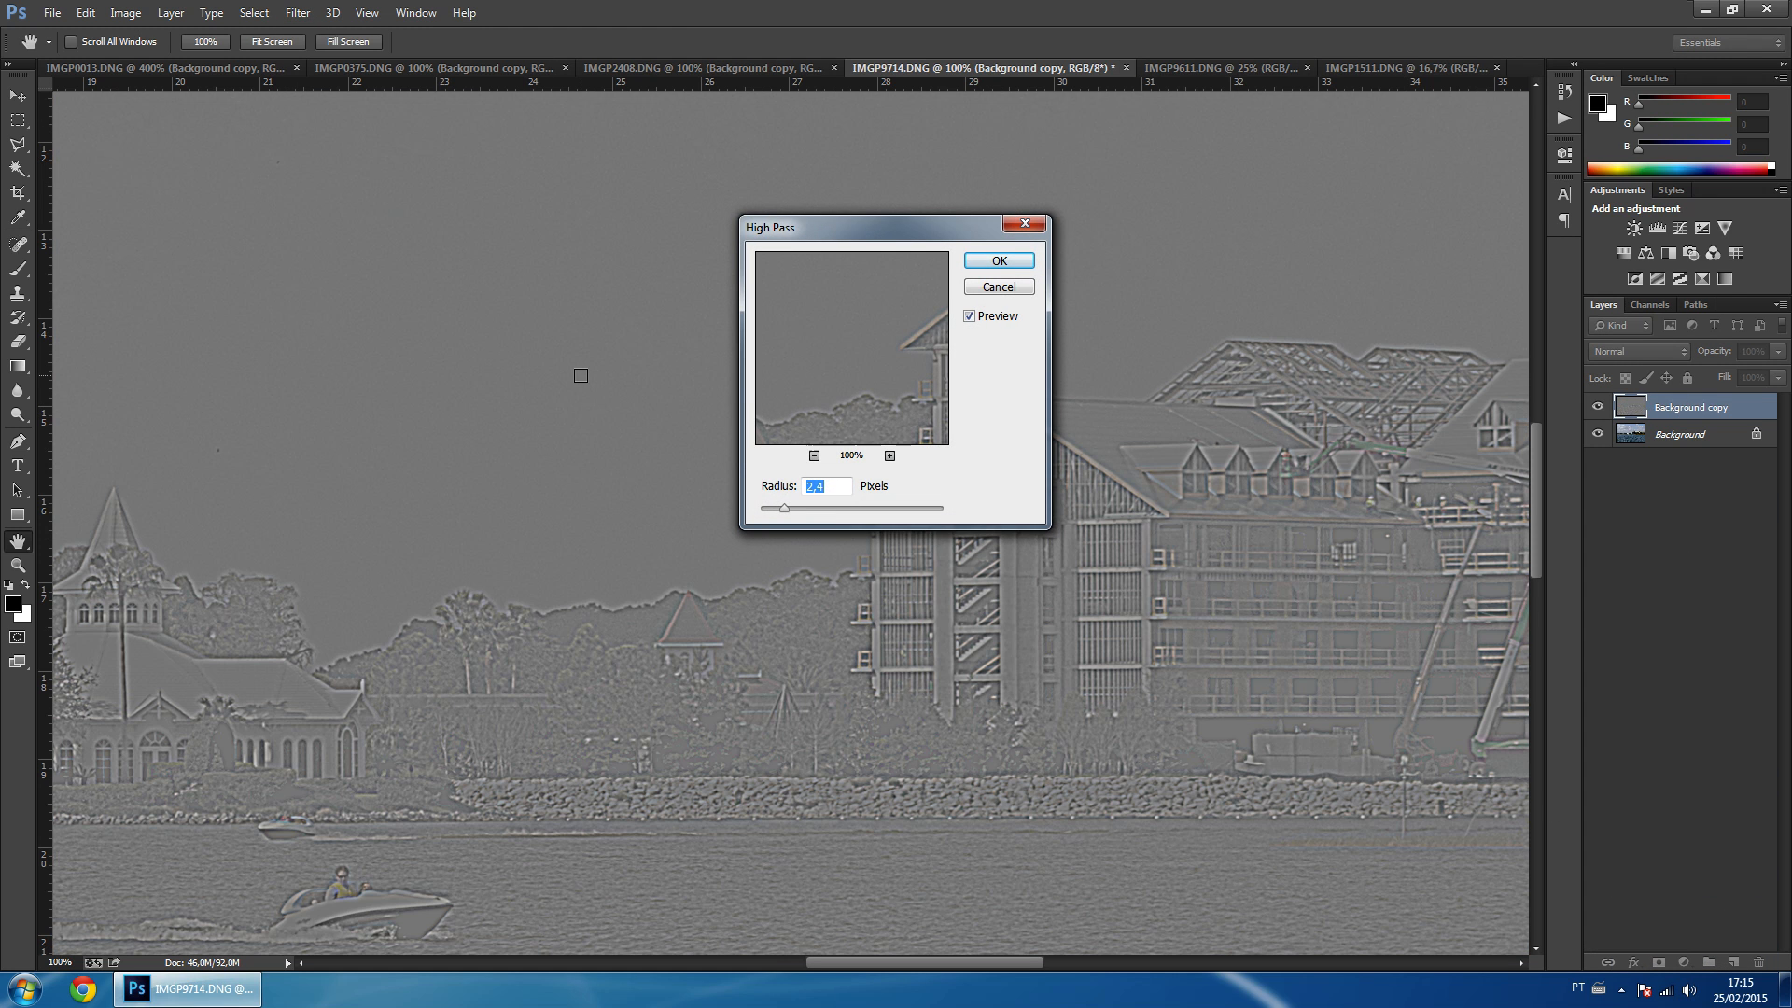
text(2,0)
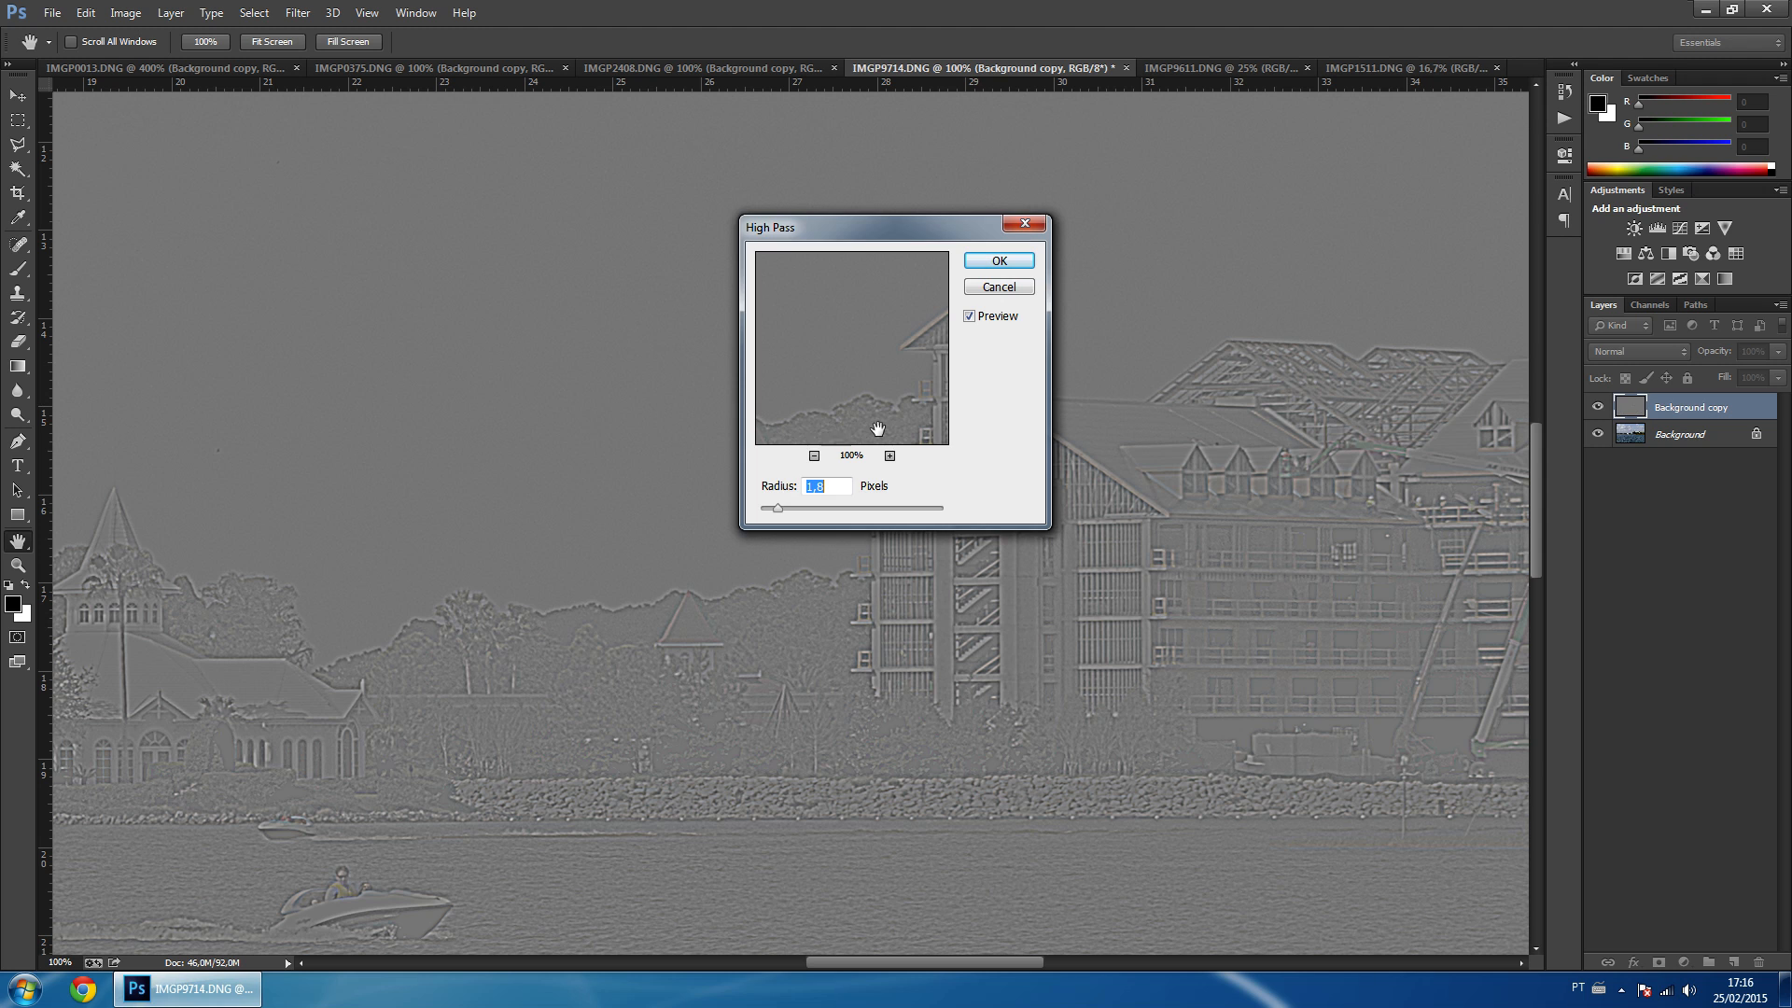
key(Return)
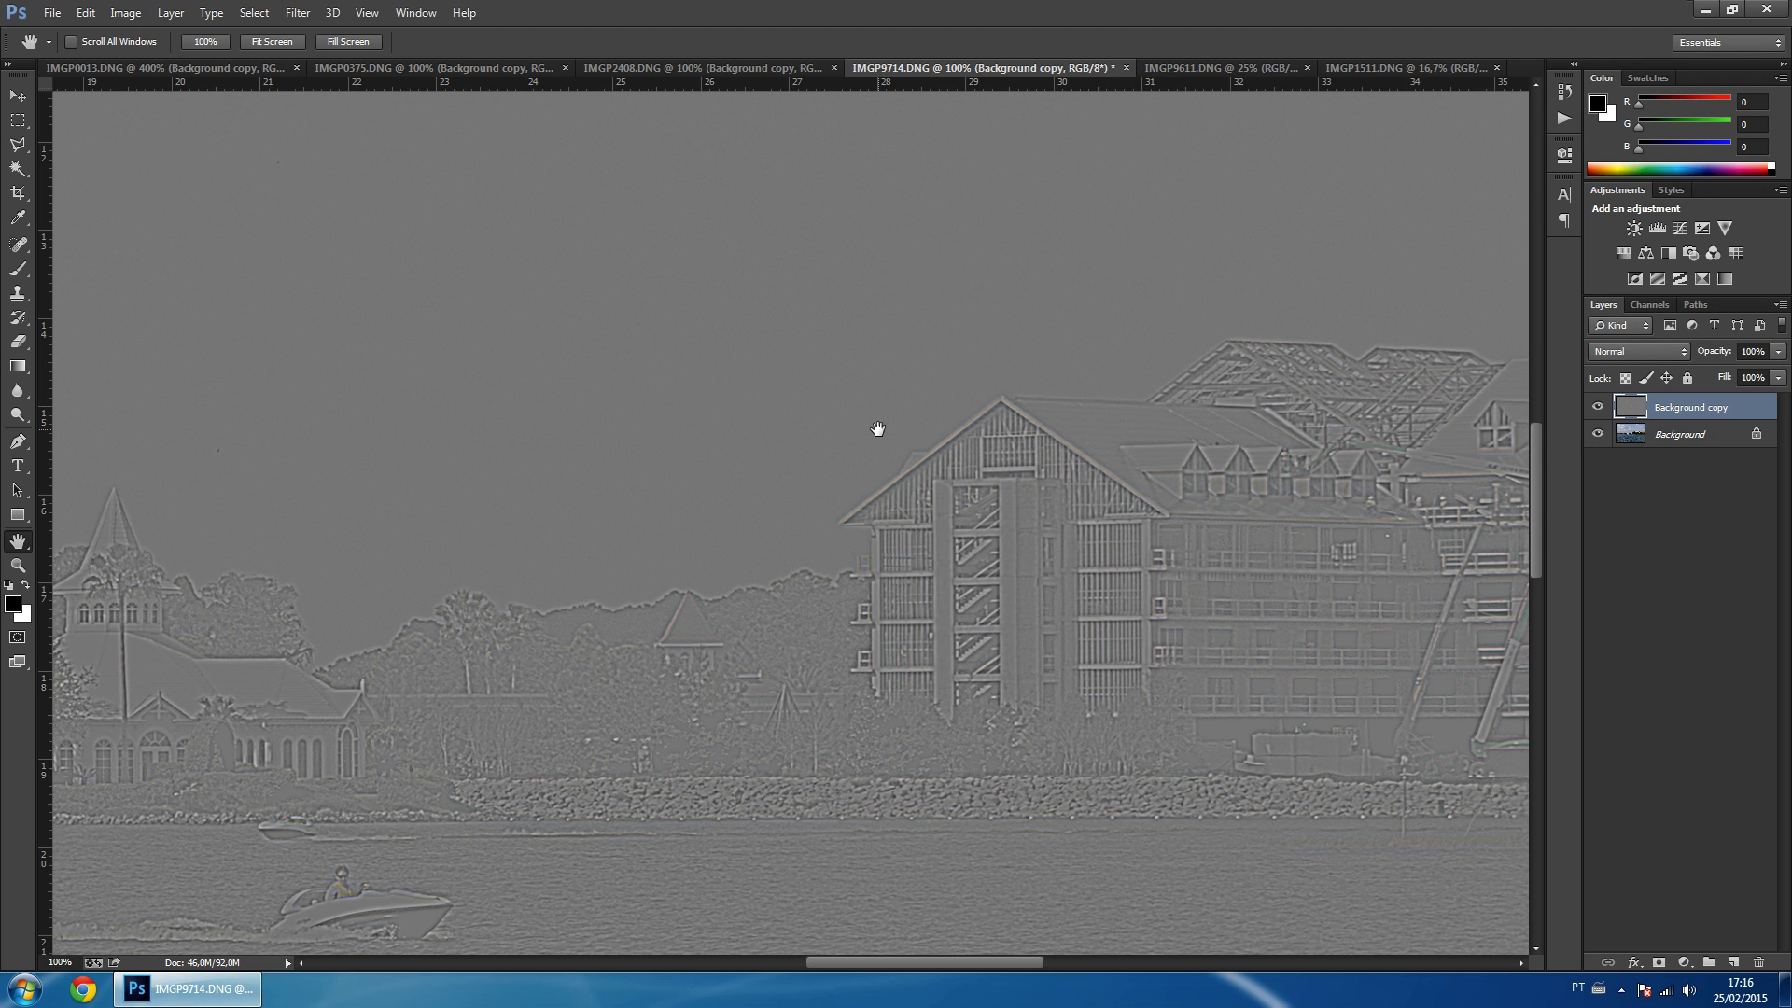
Inspect the noise around the building's gable, open the high-pass layer in Topaz DeNoise 5, and reset its settings.
click(21, 566)
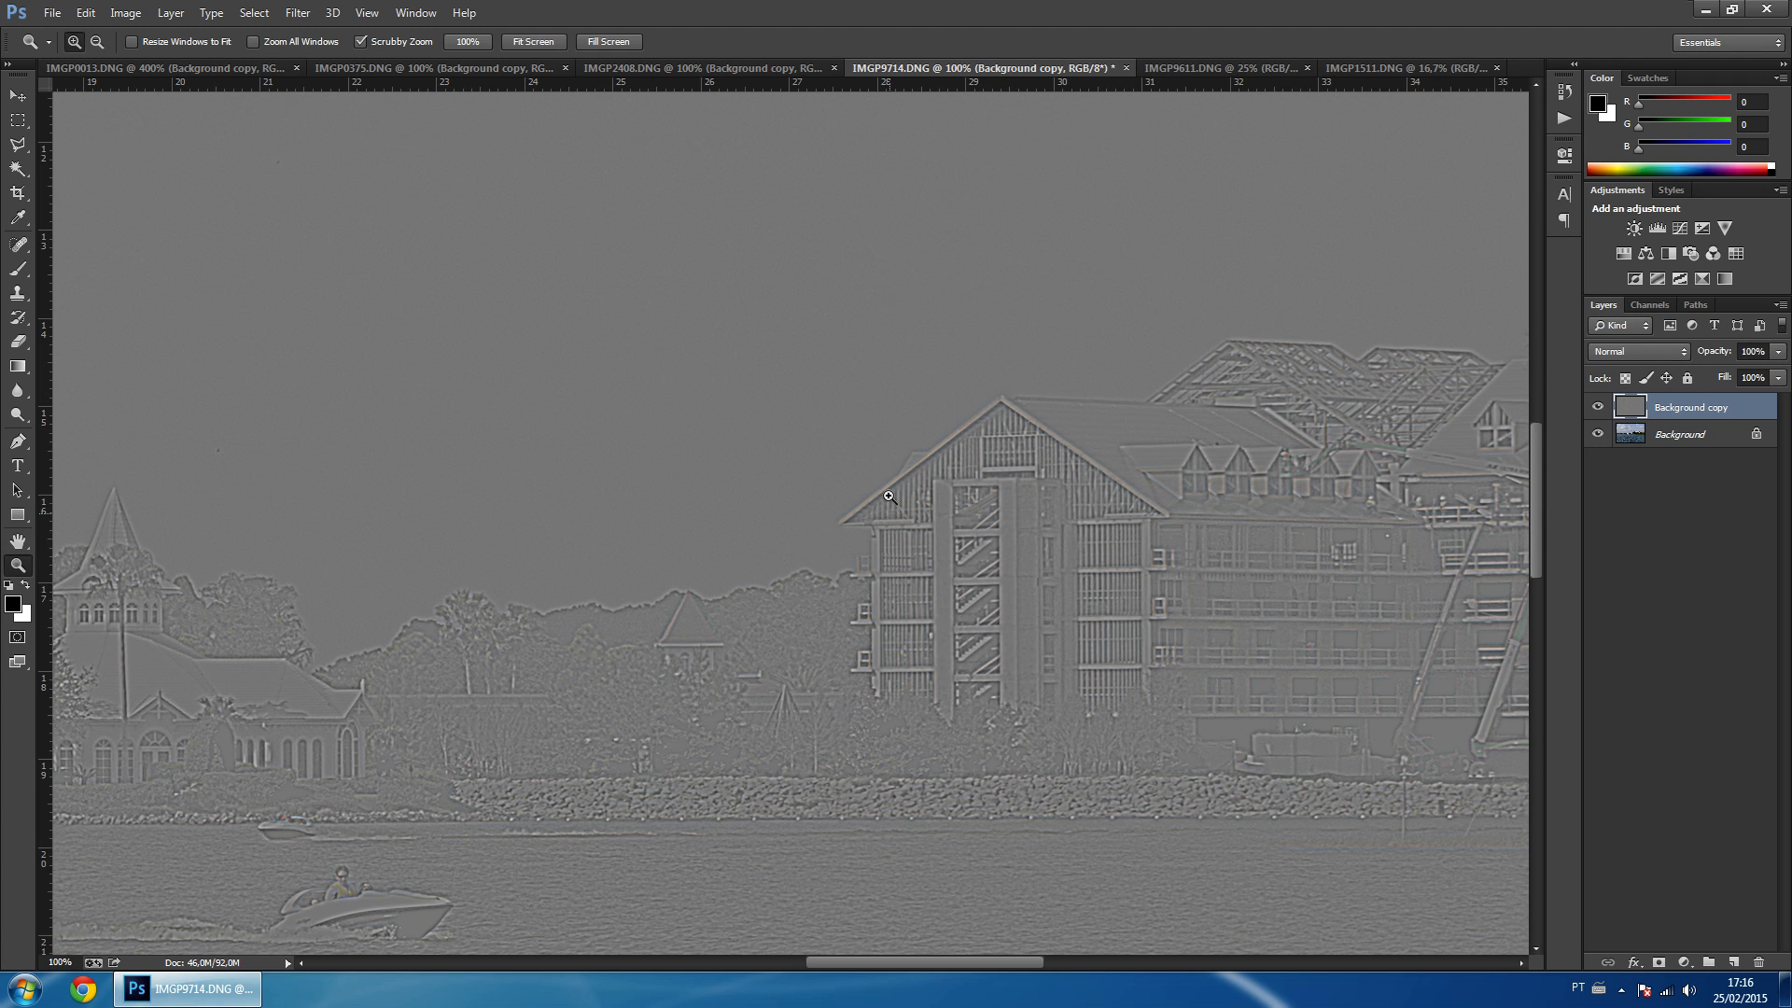
drag(889, 496, 936, 430)
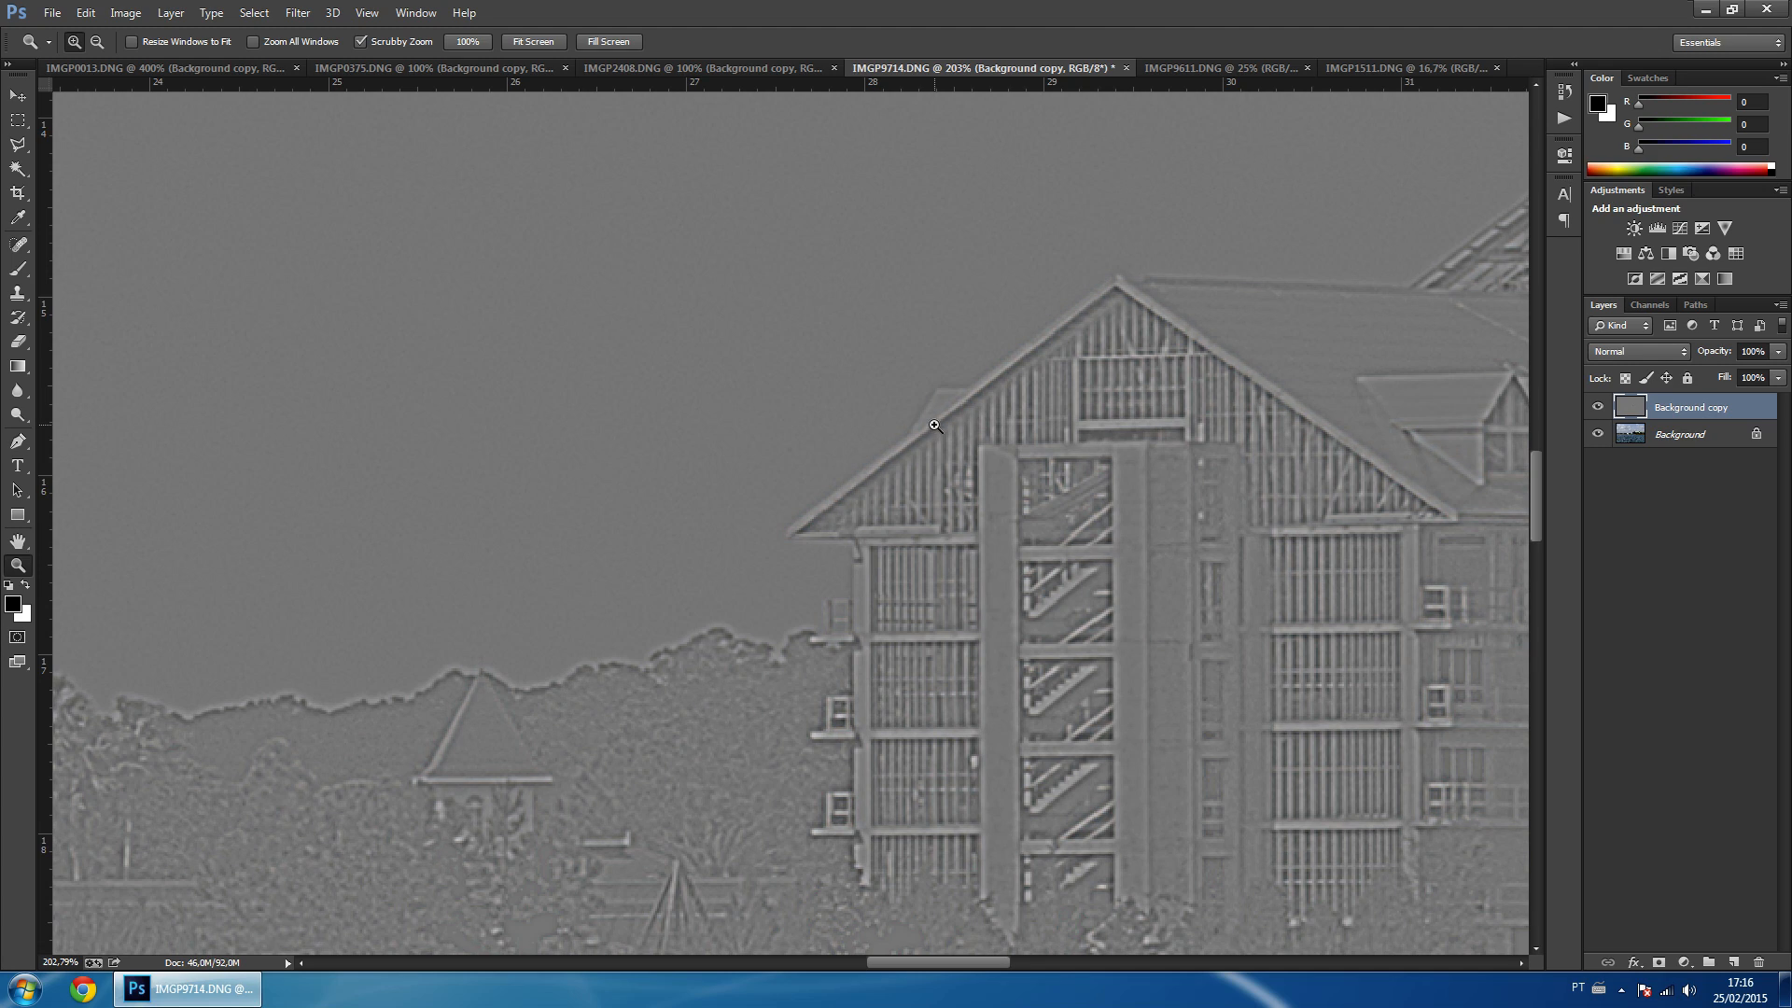
drag(879, 611, 801, 527)
key(space)
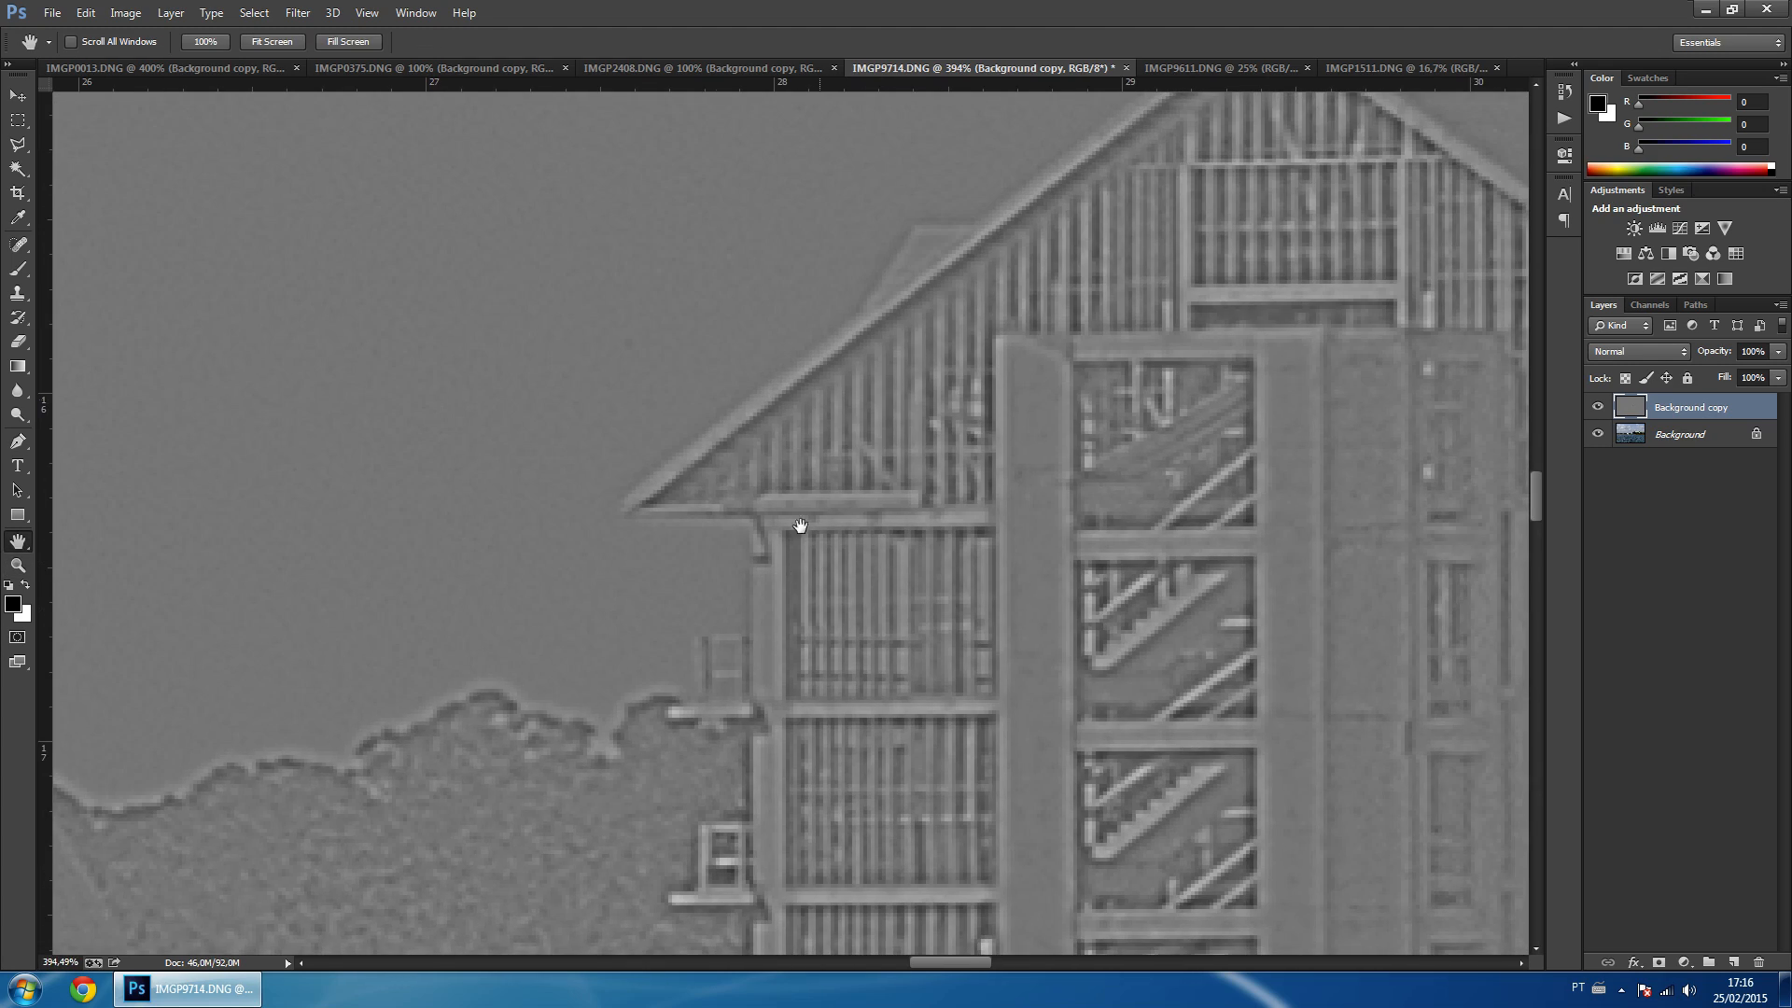
click(298, 13)
mouse_move(420, 436)
click(592, 474)
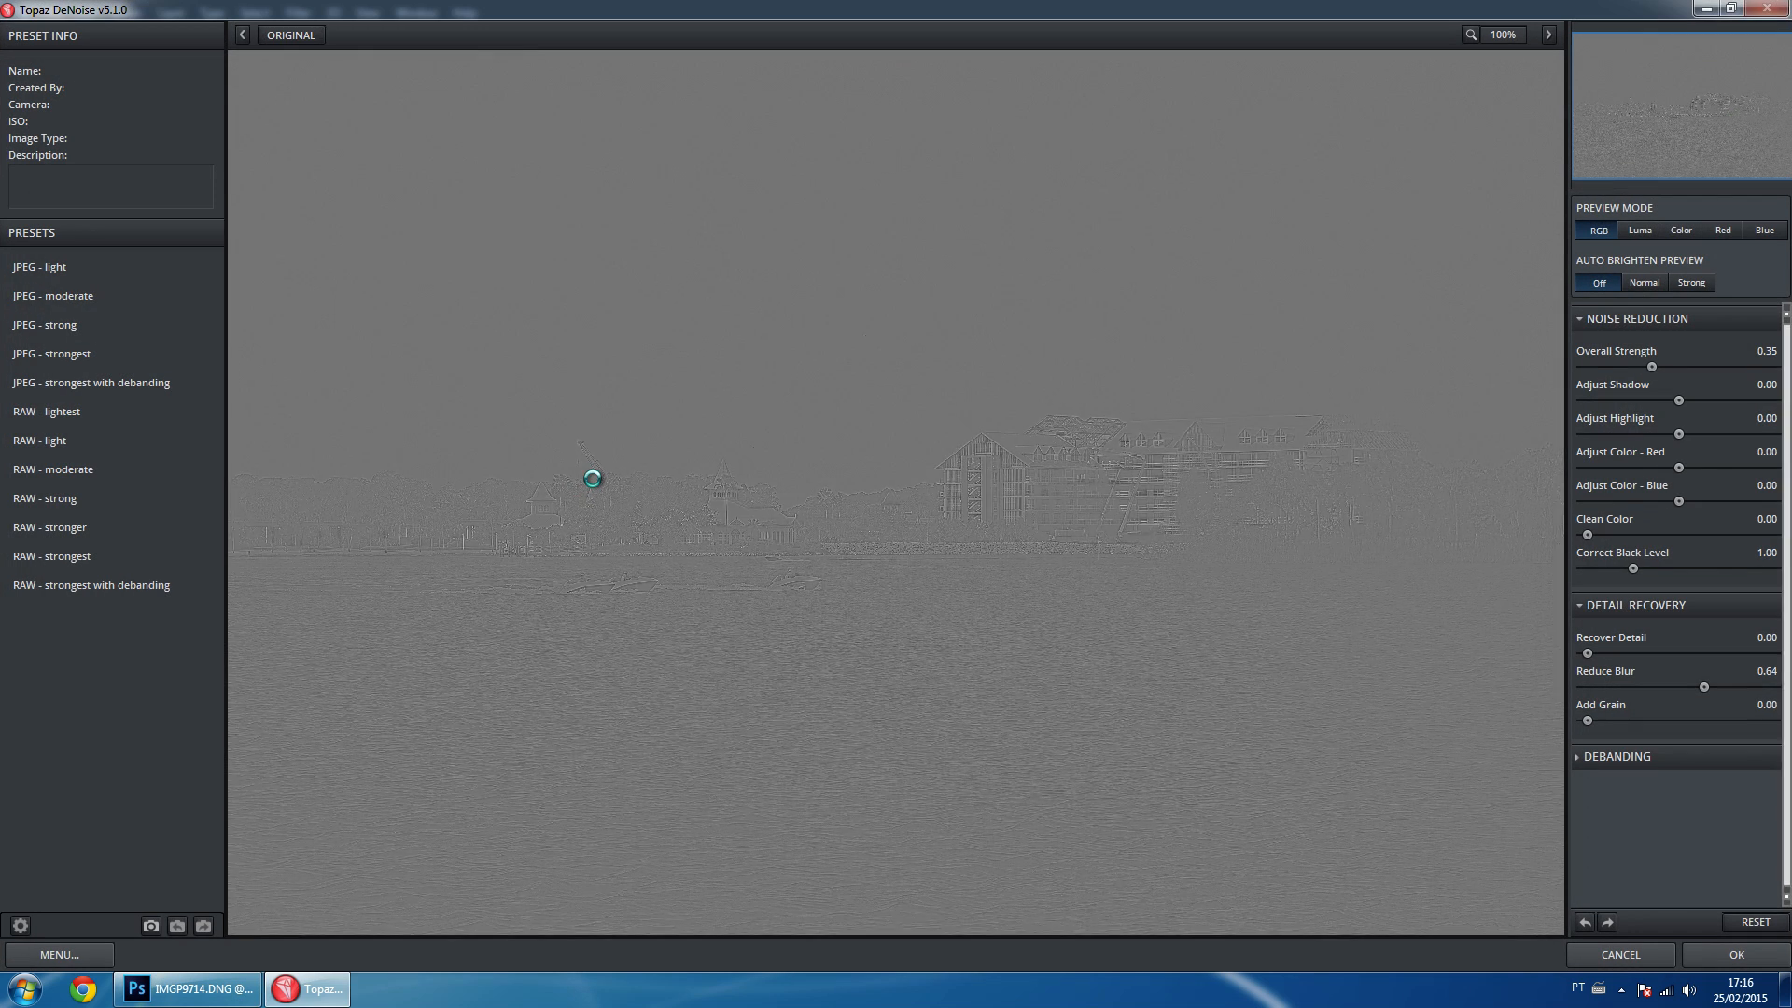
click(574, 728)
click(1755, 922)
Examine the building's gable, the sky and the treetops in the noise reduction preview at 300%.
drag(1179, 480, 909, 574)
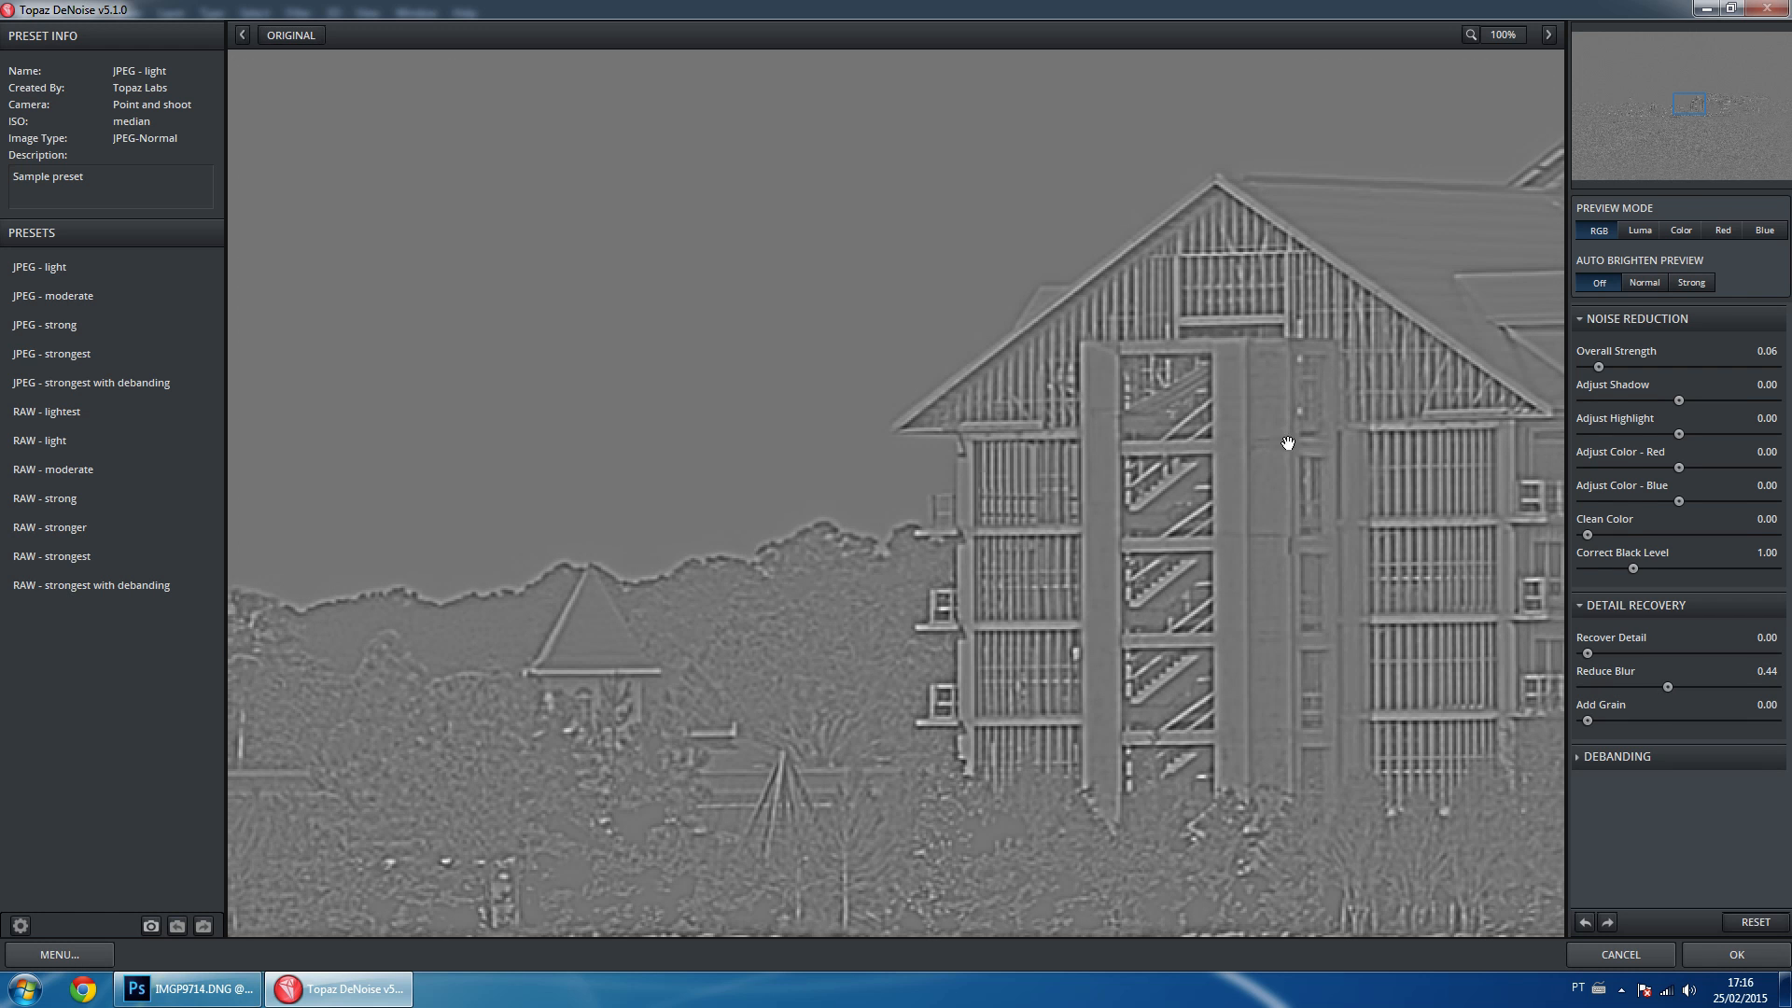
click(1504, 42)
click(1516, 100)
drag(1271, 379, 1109, 346)
click(1504, 41)
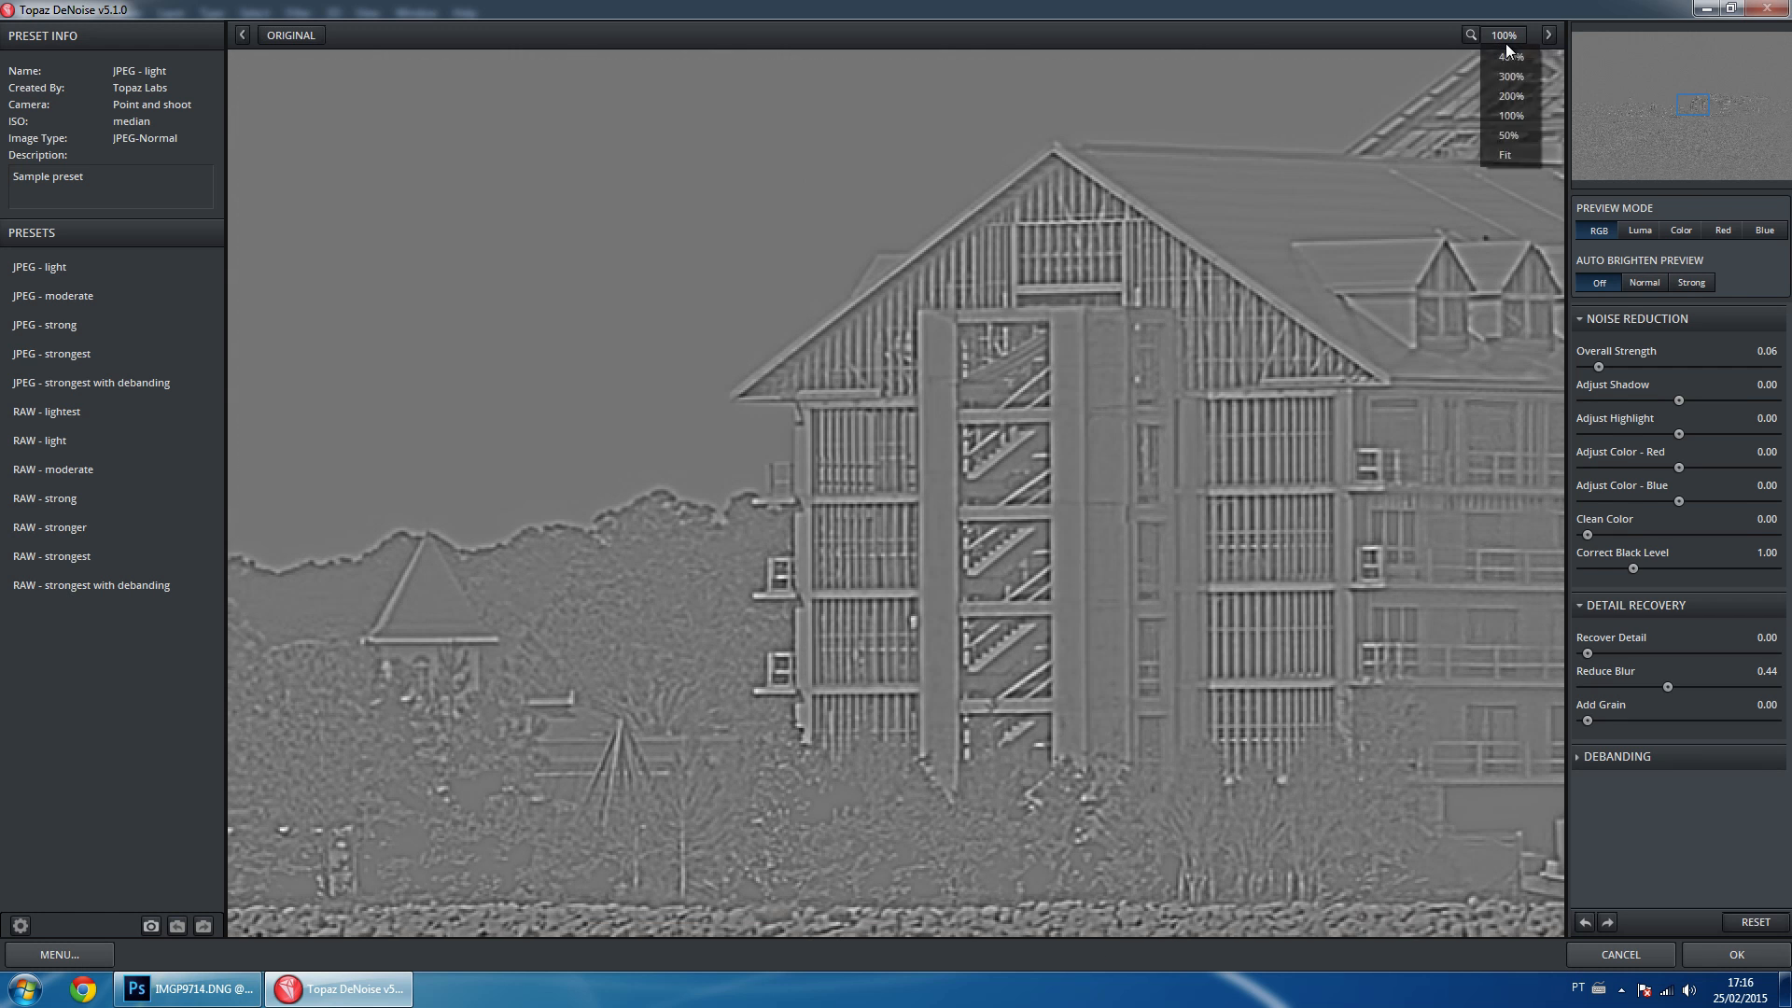
click(1516, 101)
click(1503, 37)
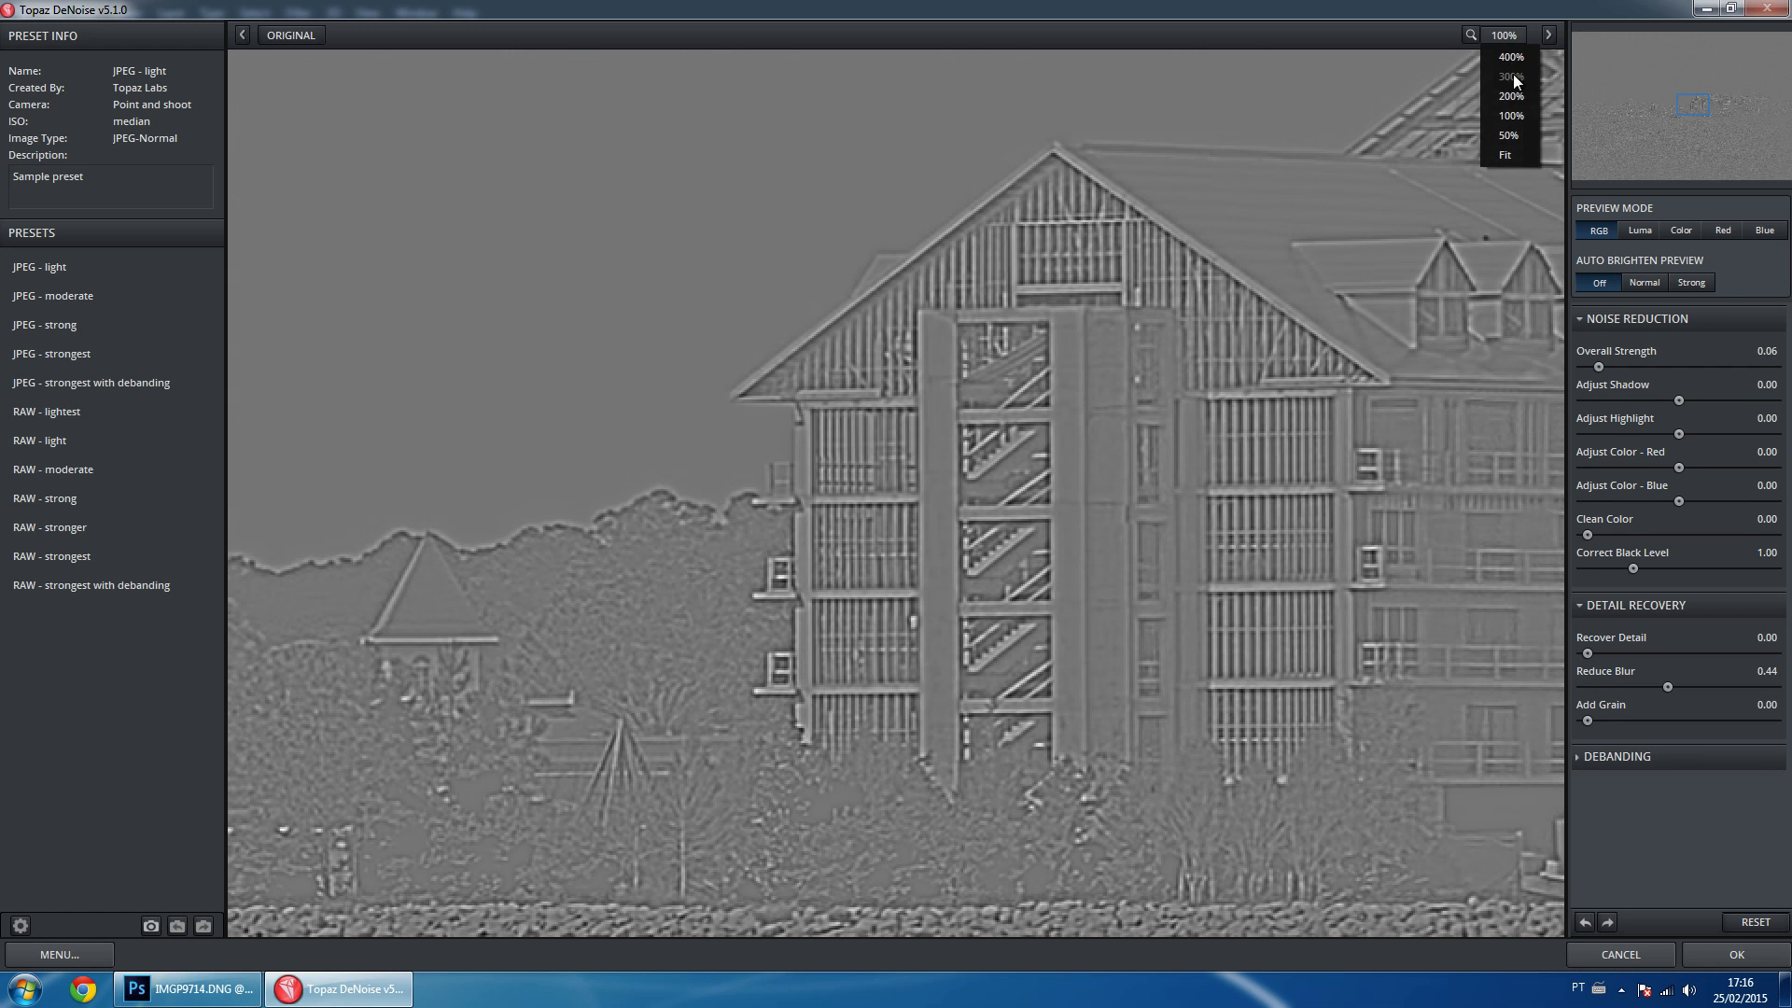
click(1512, 77)
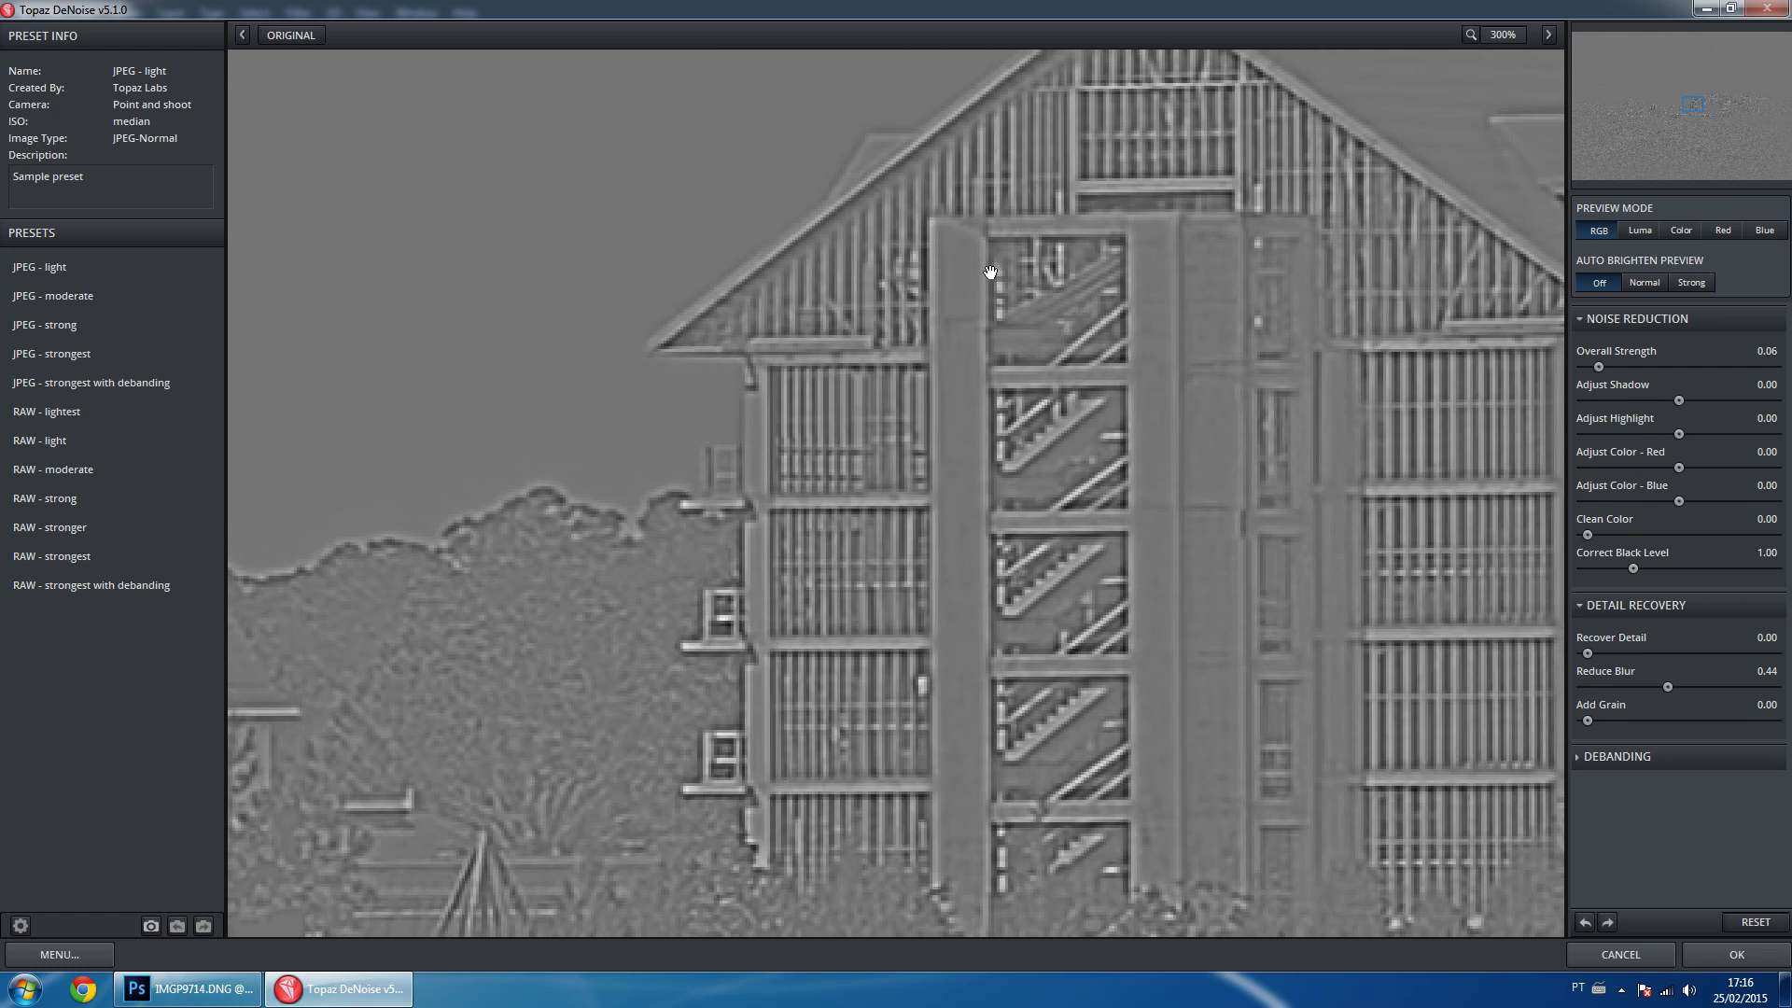
drag(990, 272, 912, 440)
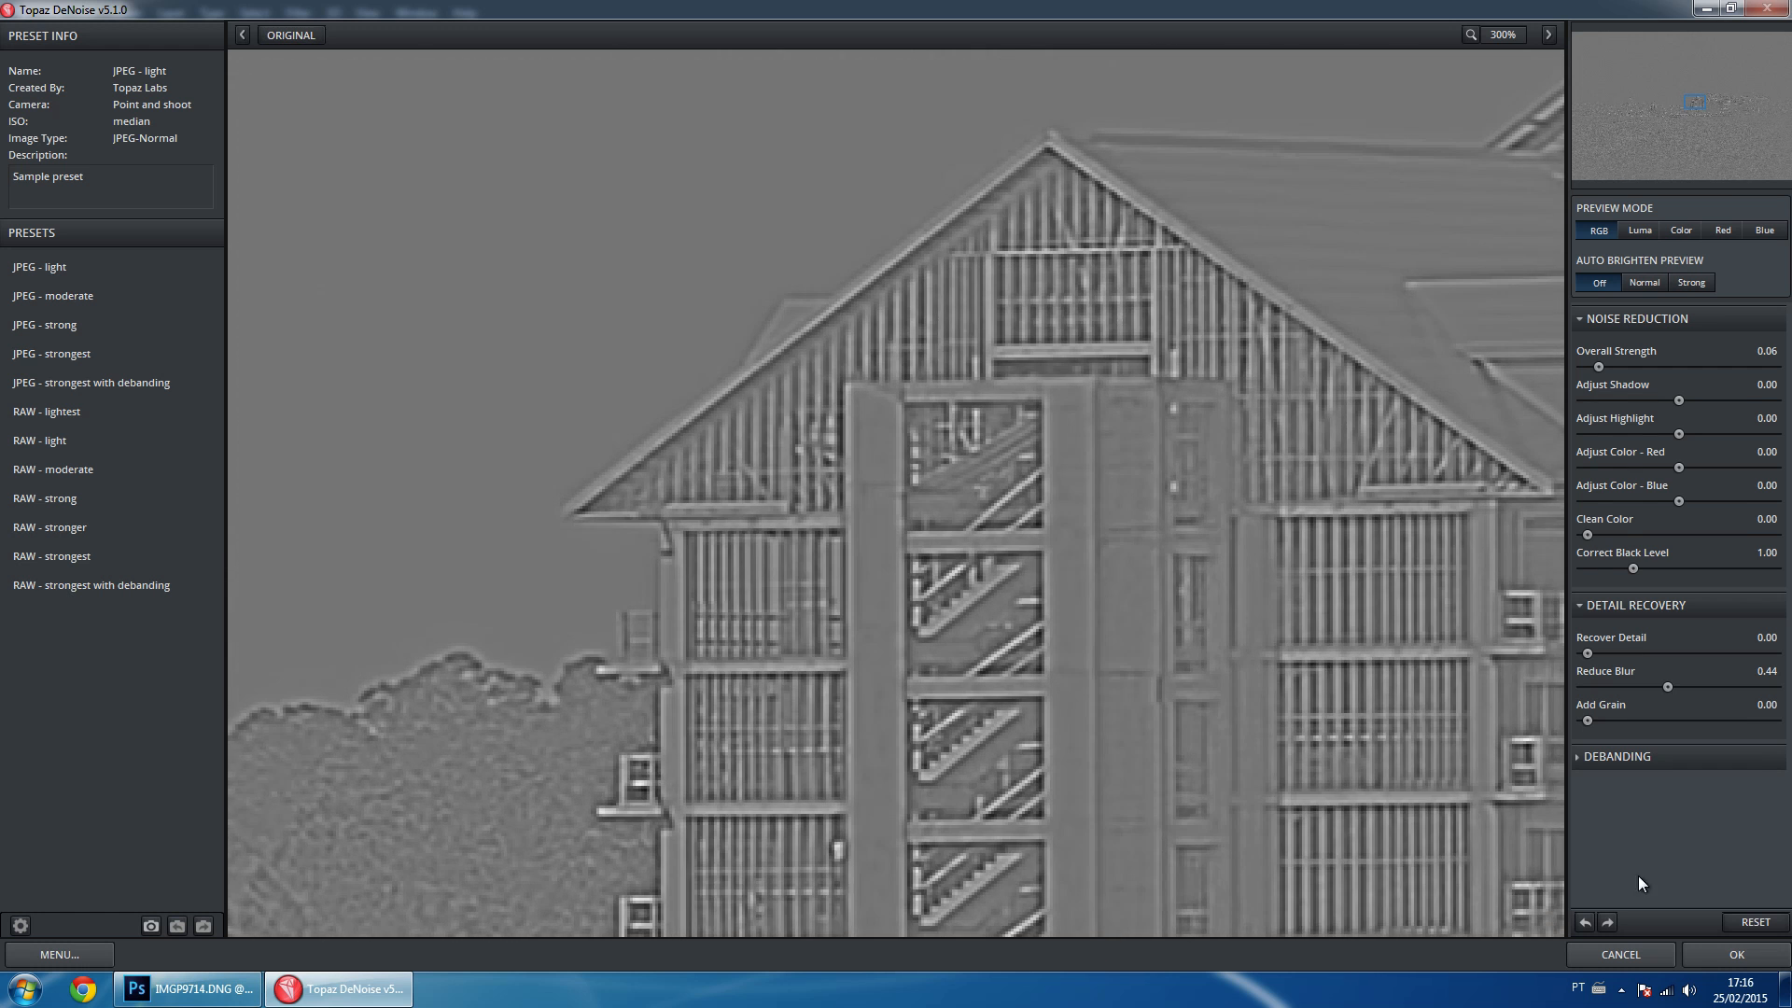
Check the sky beside the gable with the auto-brighten preview set to Strong, and apply the noise reduction to the high-pass layer.
drag(1084, 486, 1444, 789)
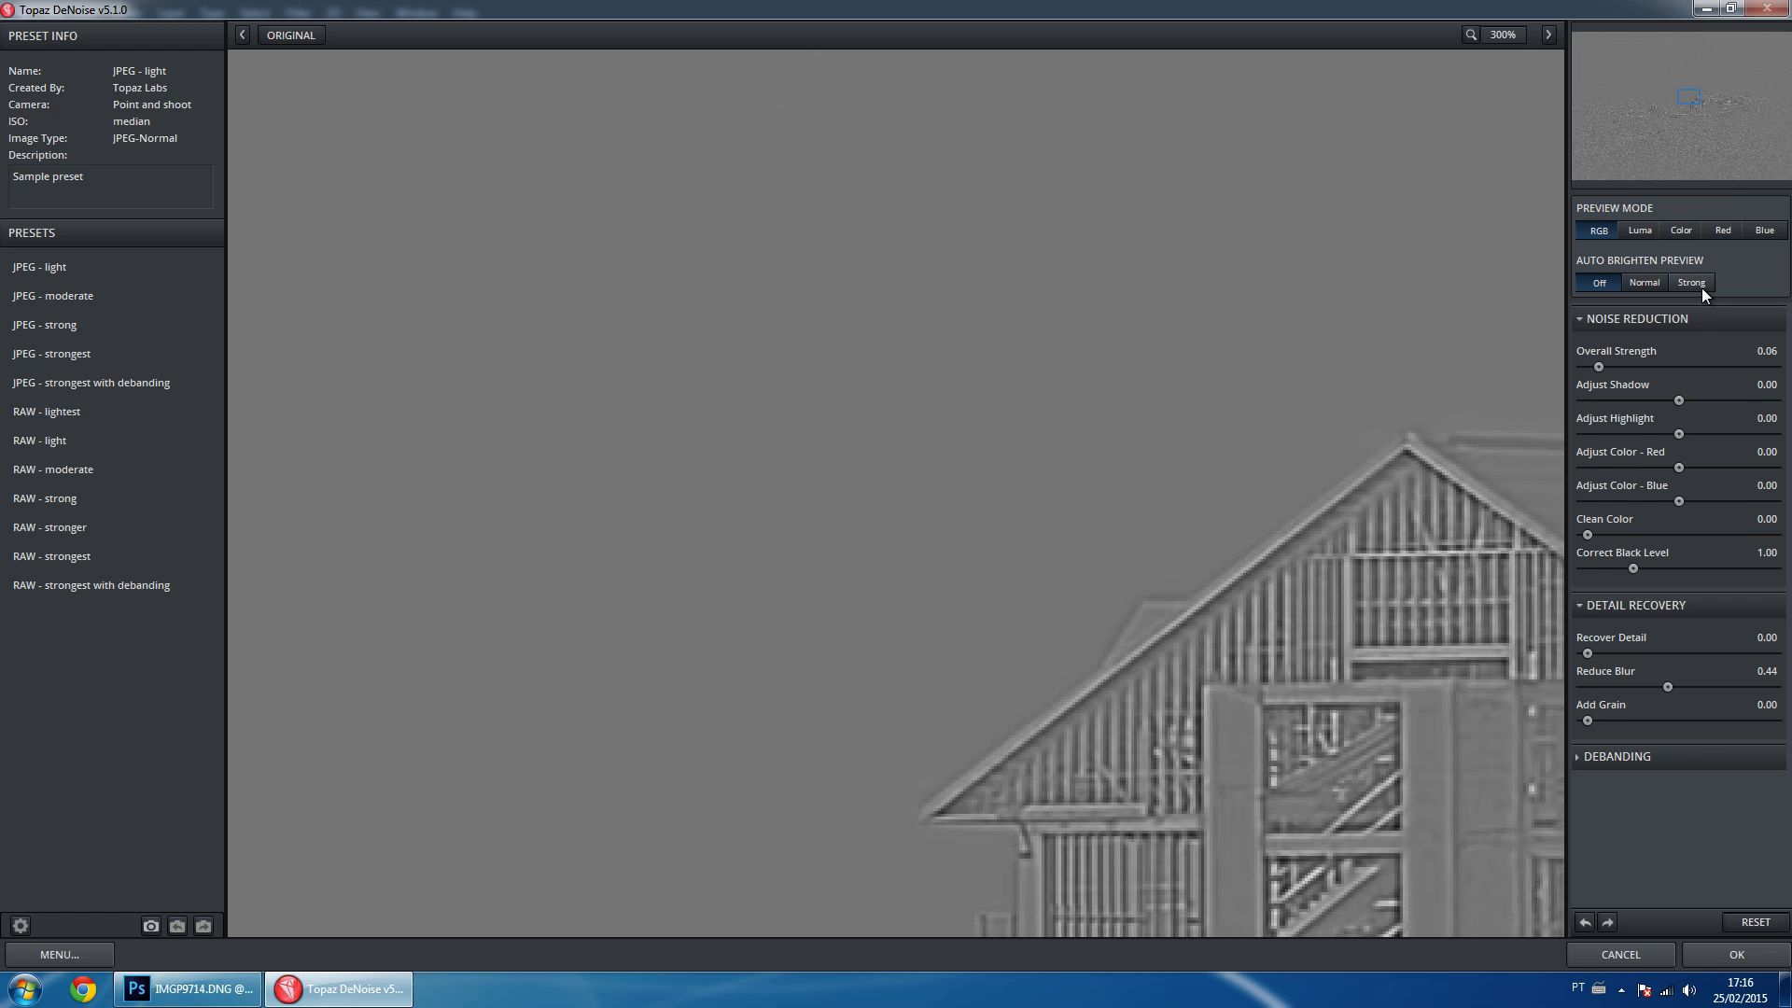
click(1700, 286)
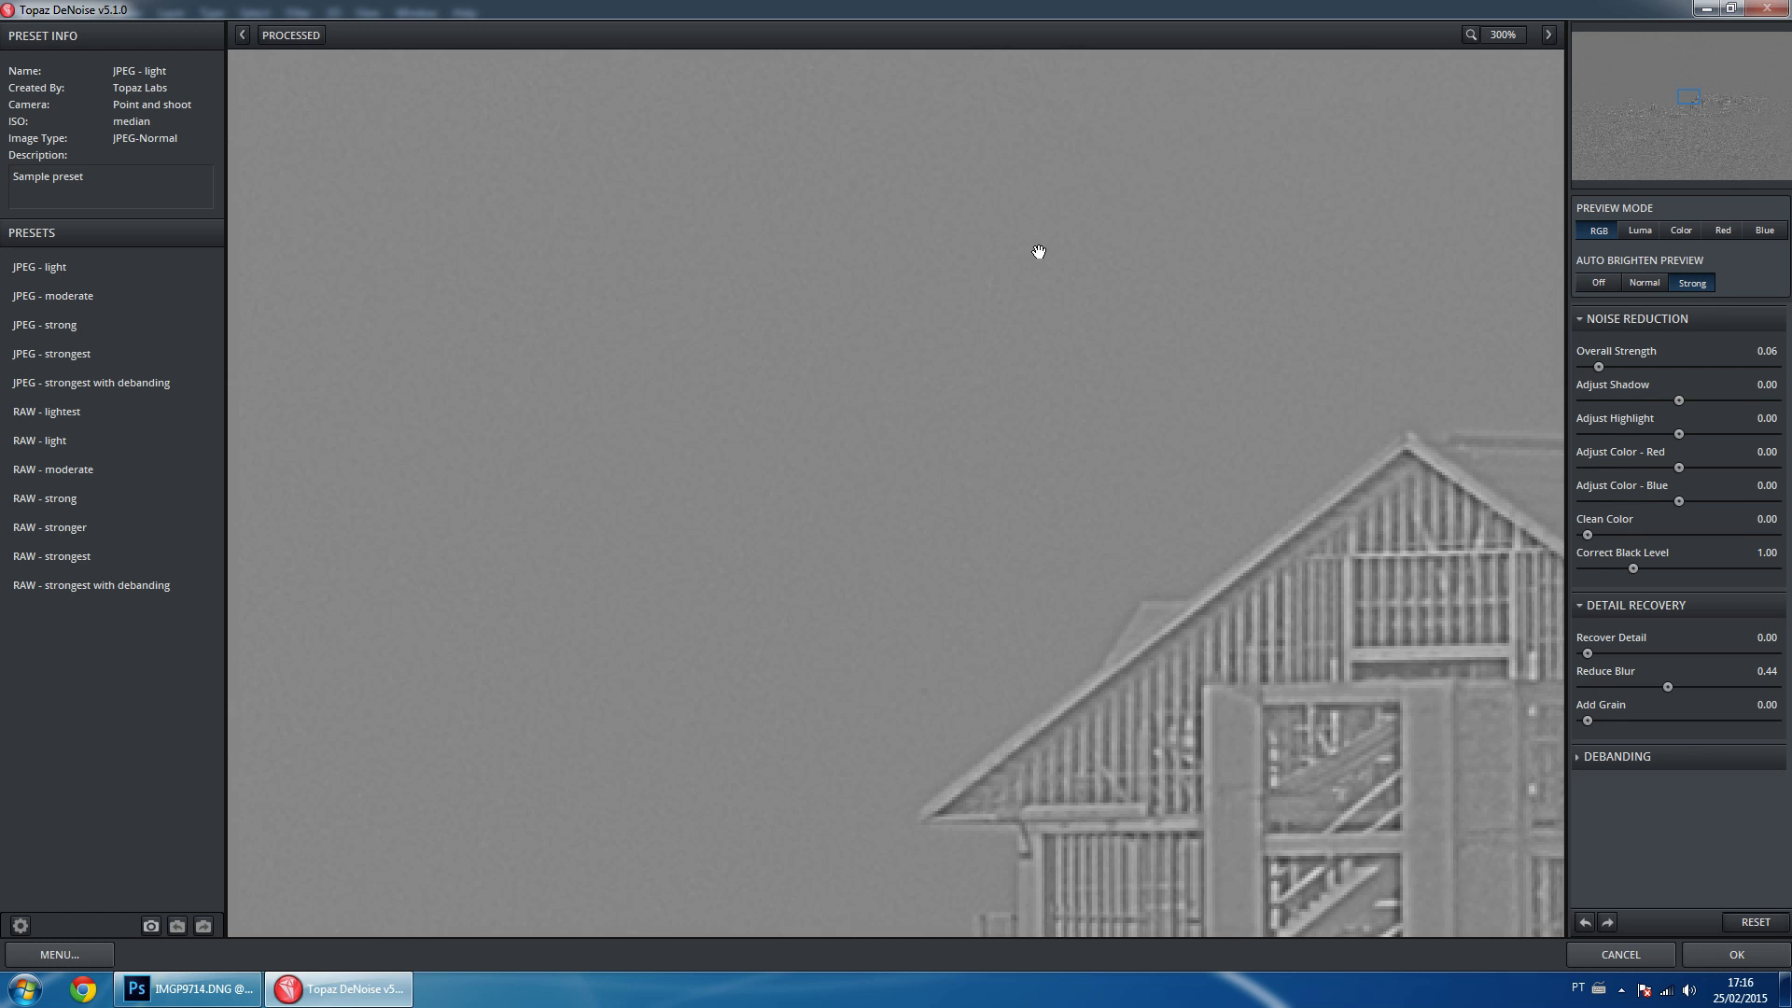
click(1716, 954)
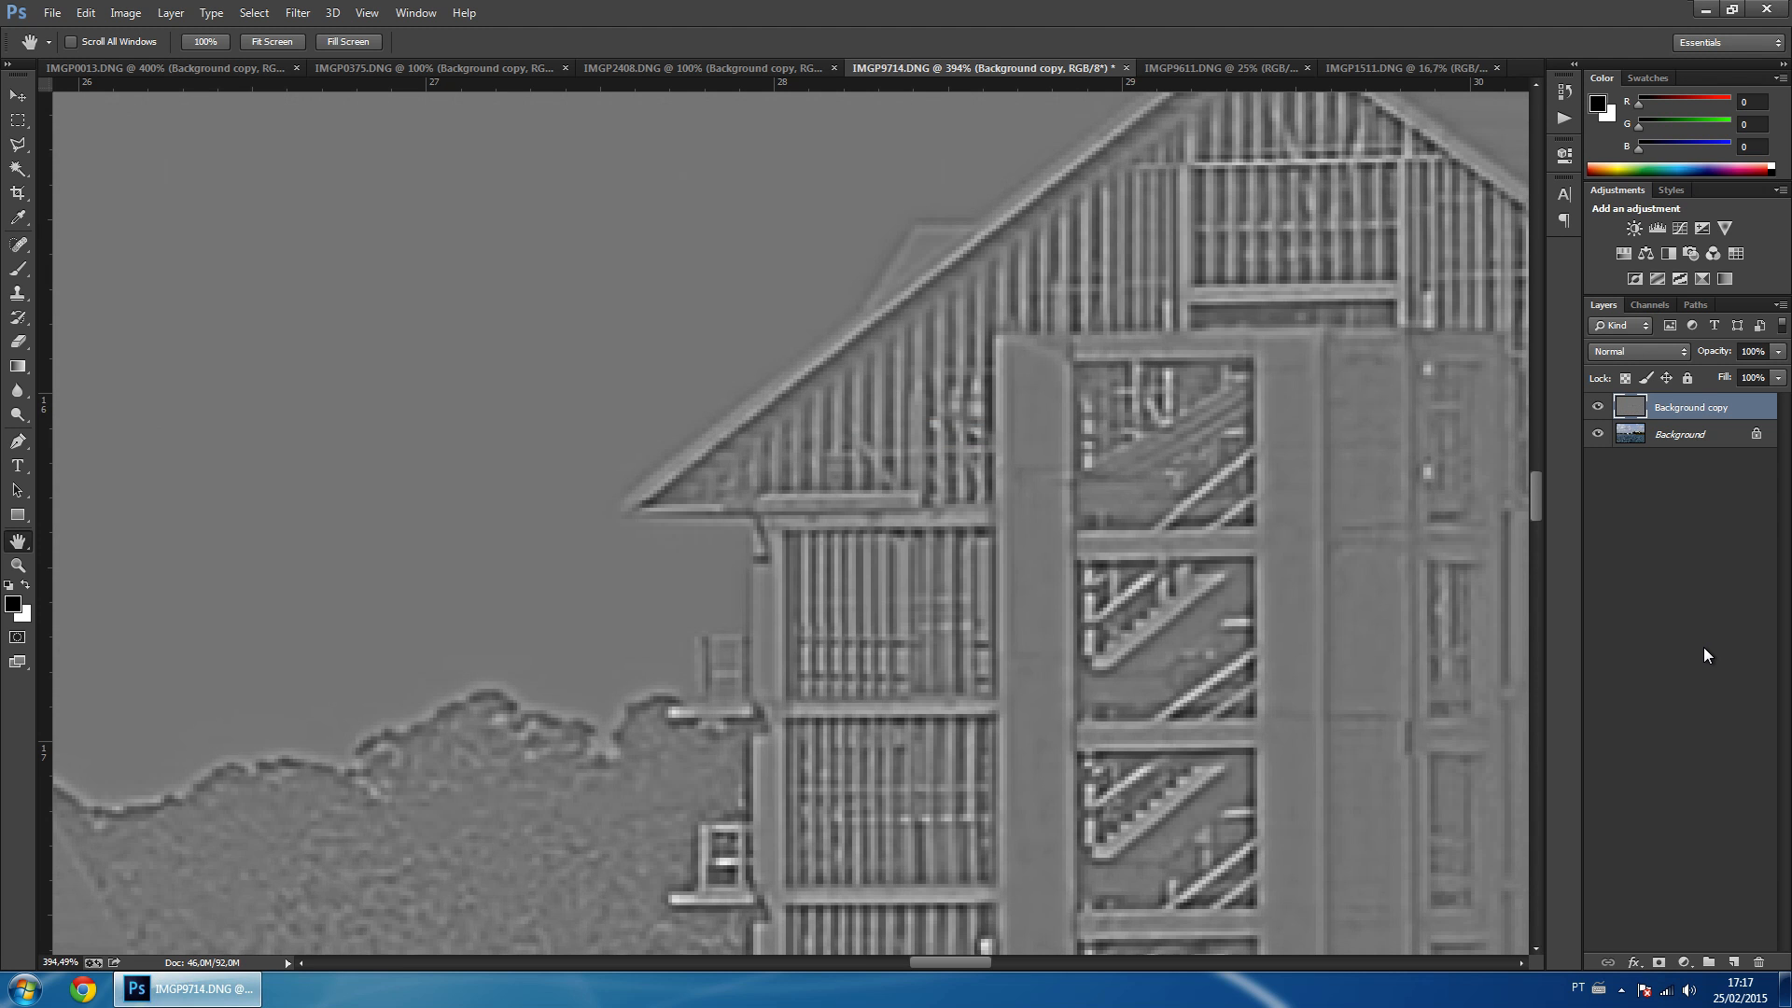
Blend the denoised high-pass layer in Linear Light at 54% opacity and toggle its visibility to compare the result.
click(1638, 351)
click(1629, 653)
click(1599, 407)
click(1599, 407)
drag(1698, 359, 1659, 358)
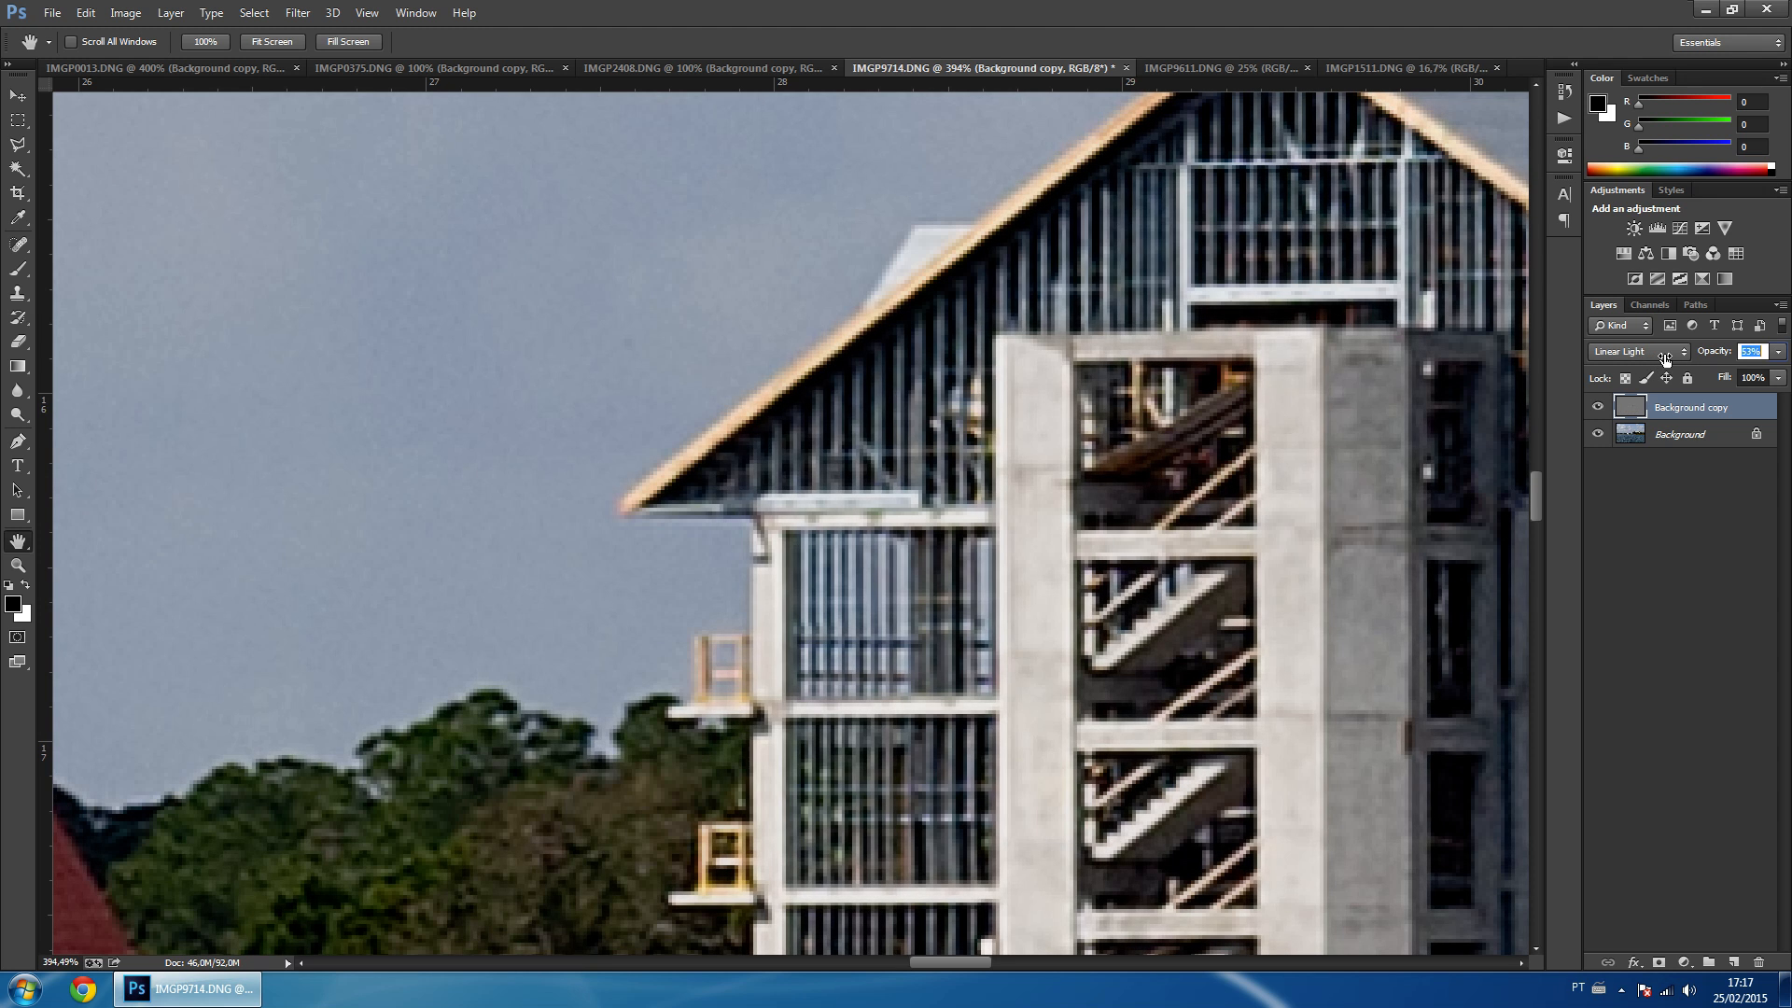
click(1599, 407)
click(1604, 408)
click(1603, 409)
Review the whole lakeside photo, and inspect the sharpening on the white pavilion's roof, spire and surrounding trees up close.
scroll(1125, 395, down, 4)
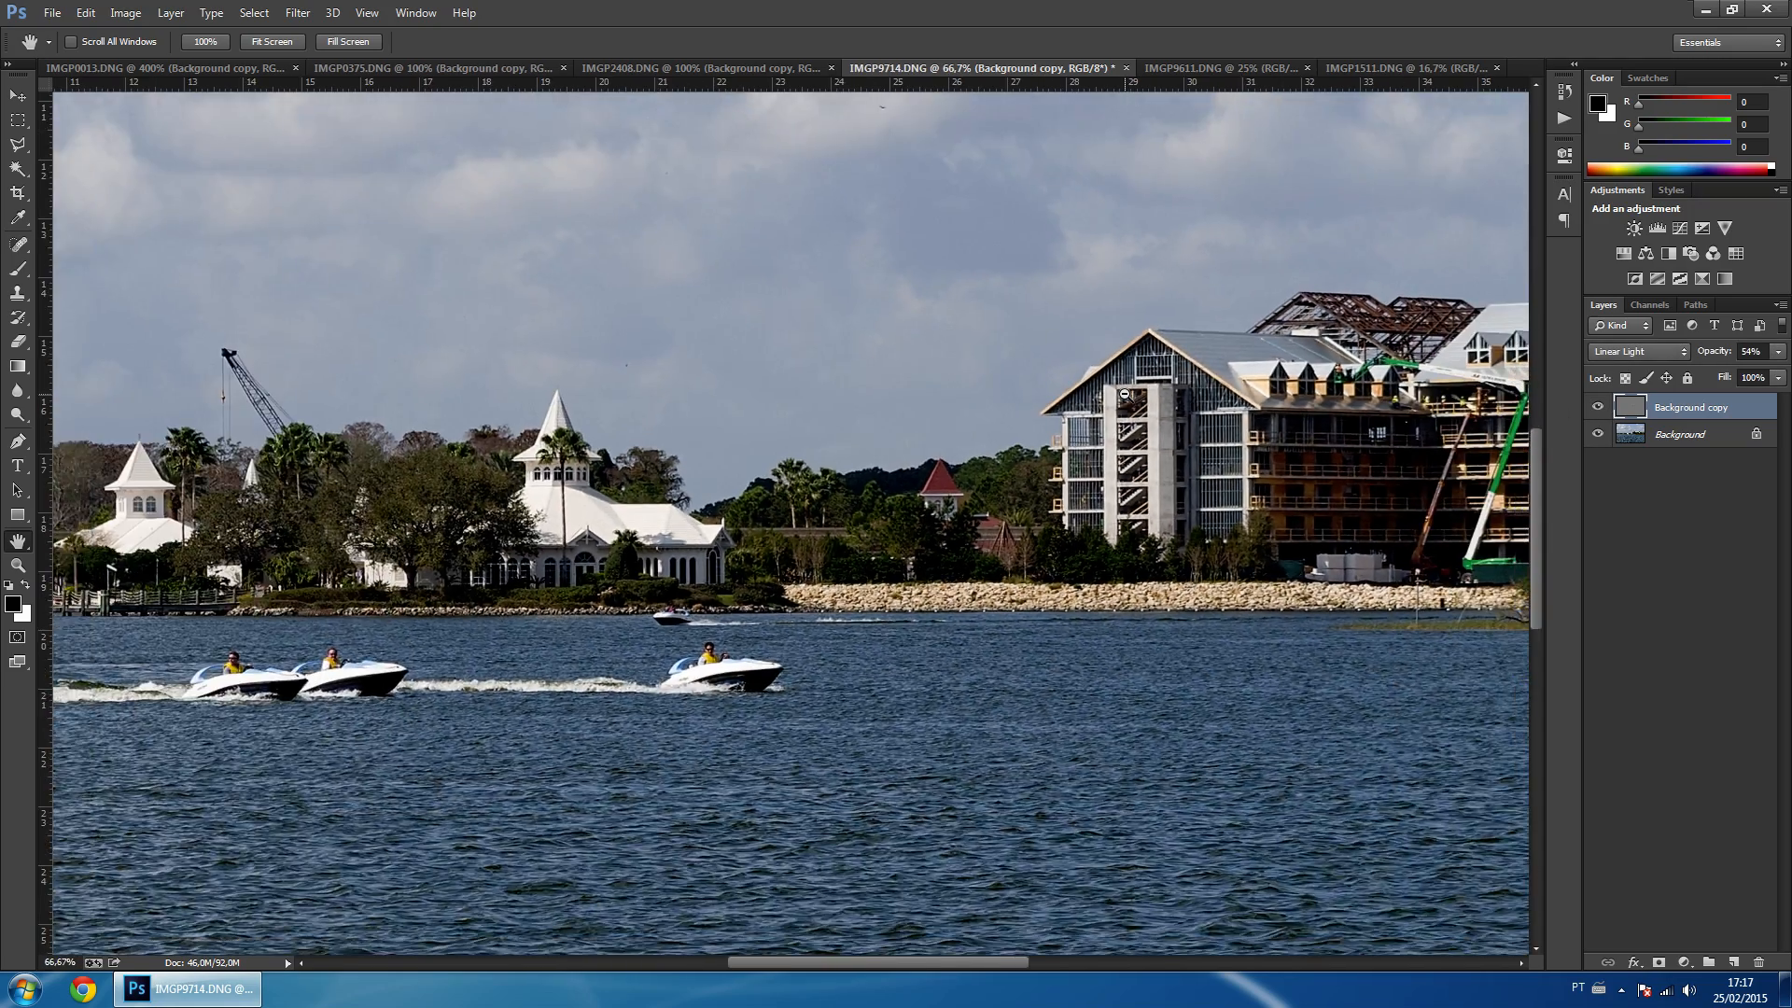
scroll(1125, 395, down, 3)
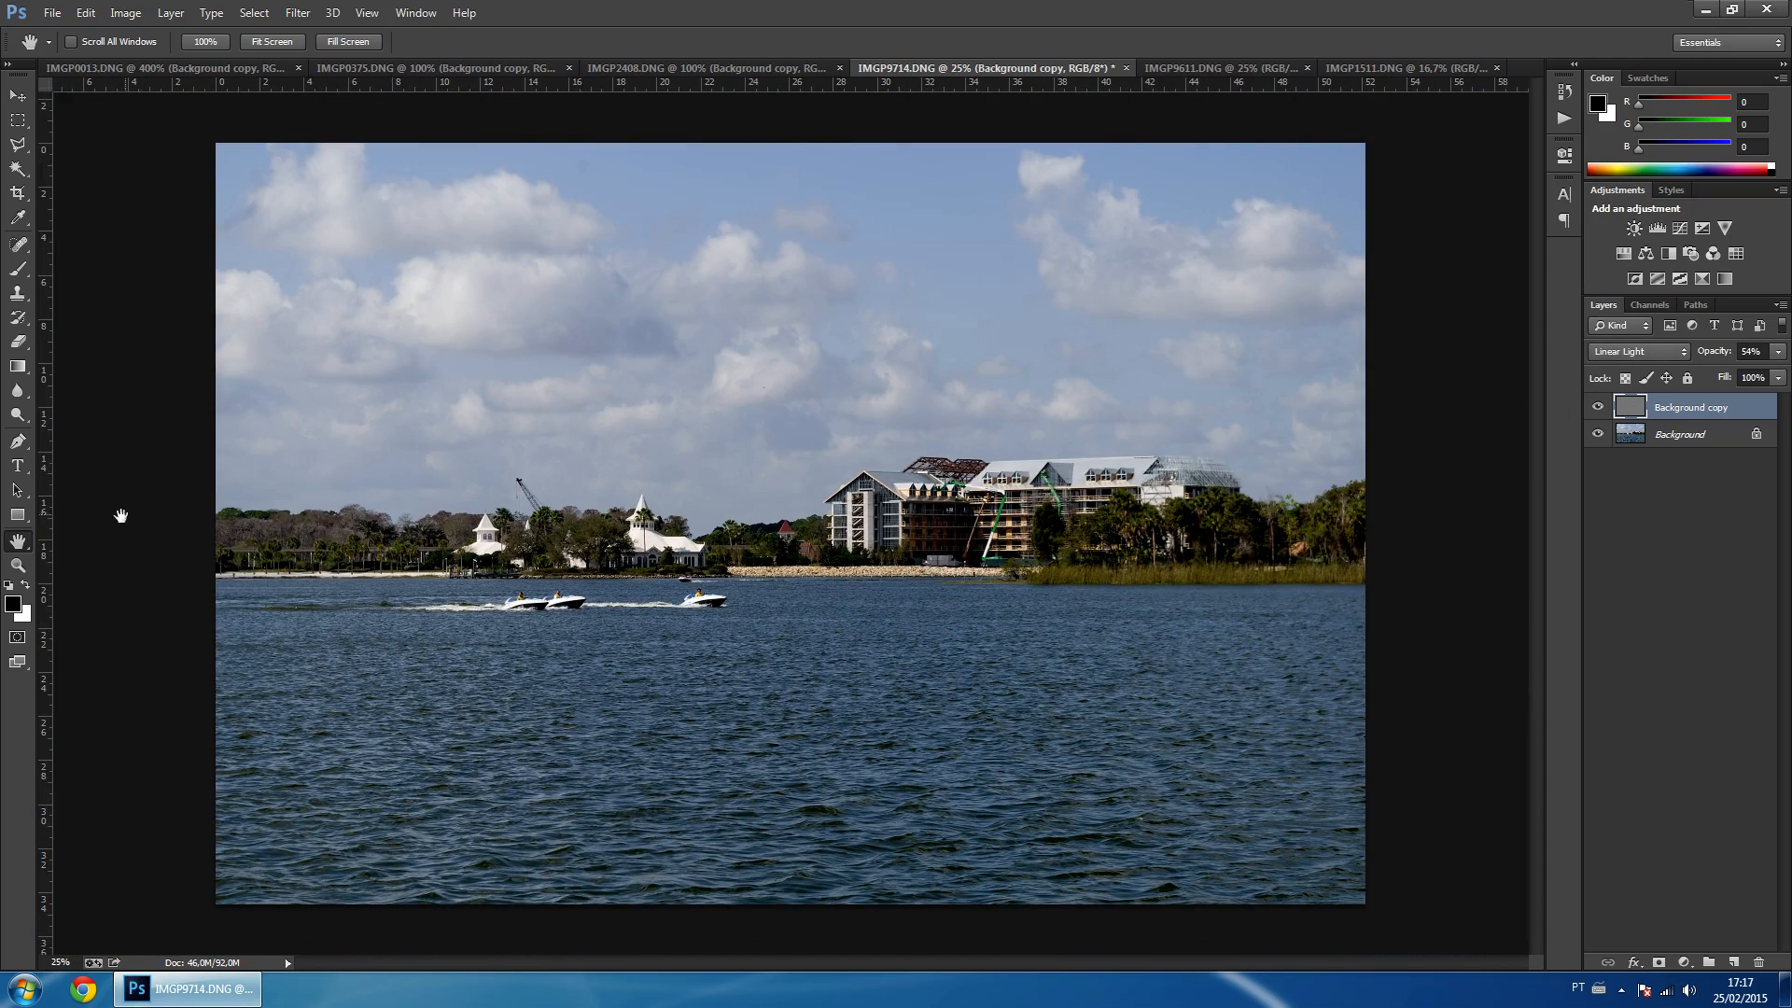
click(18, 566)
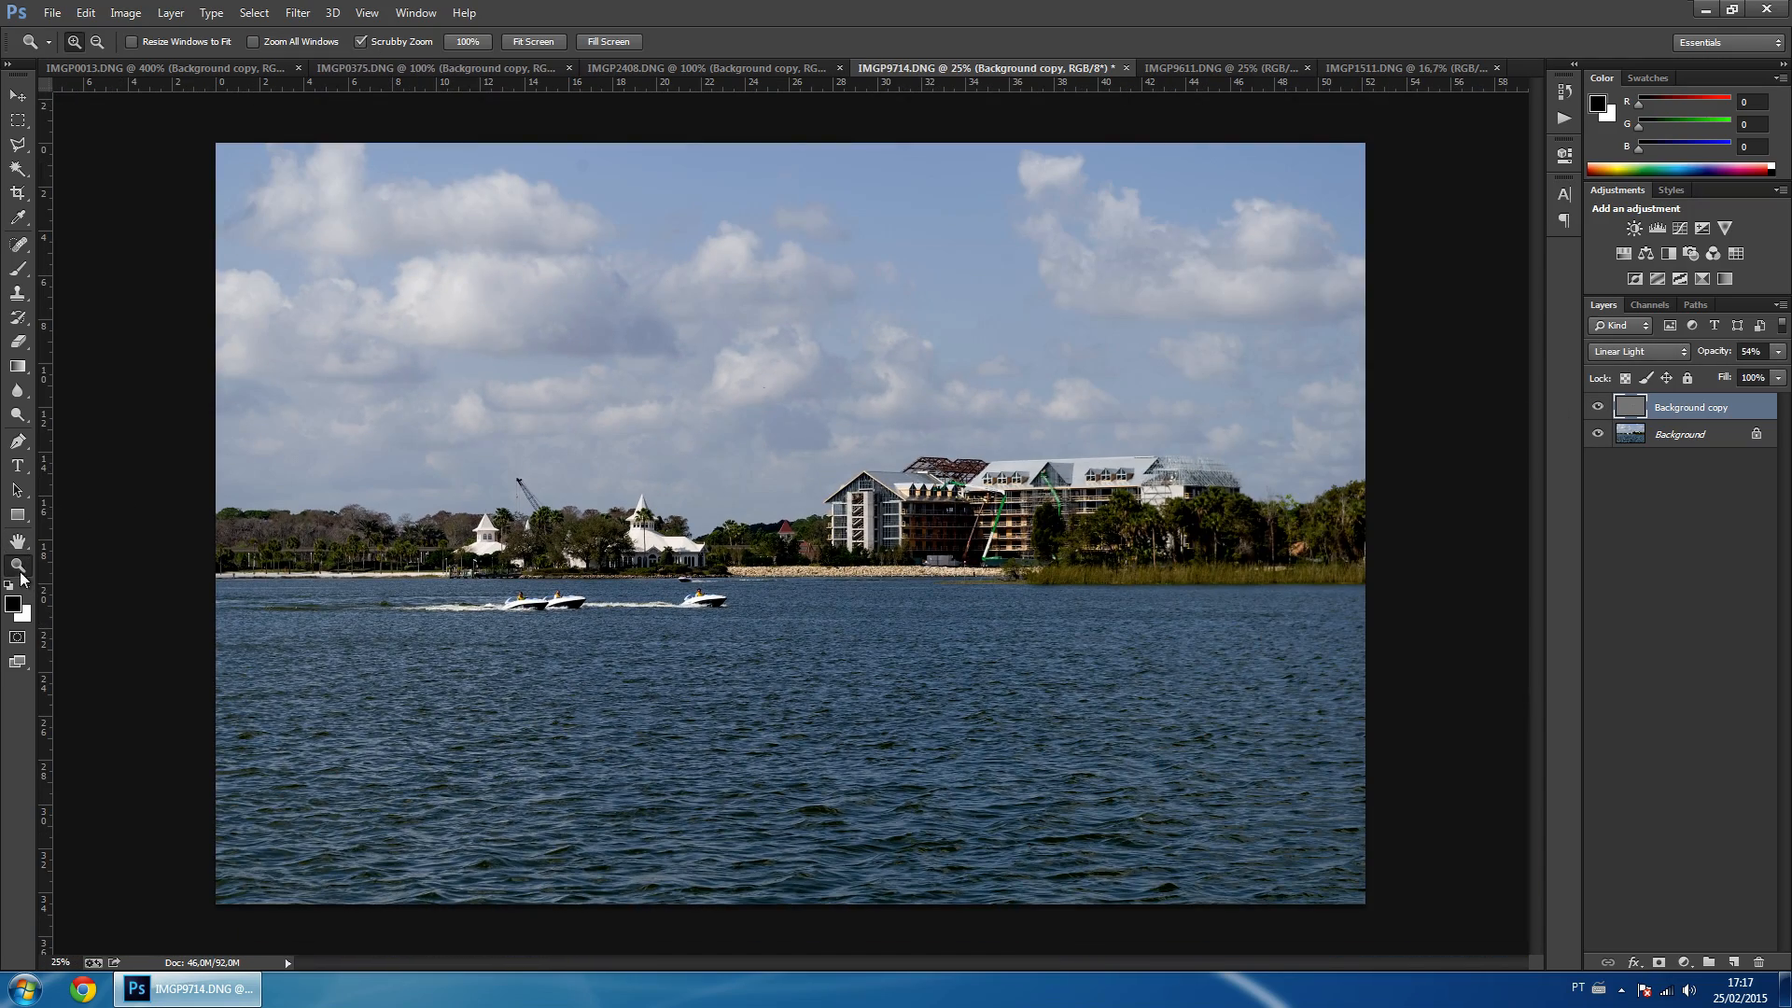
click(477, 45)
key(space)
drag(856, 458, 930, 552)
drag(532, 501, 980, 476)
drag(469, 462, 958, 426)
drag(672, 439, 425, 356)
drag(770, 405, 811, 356)
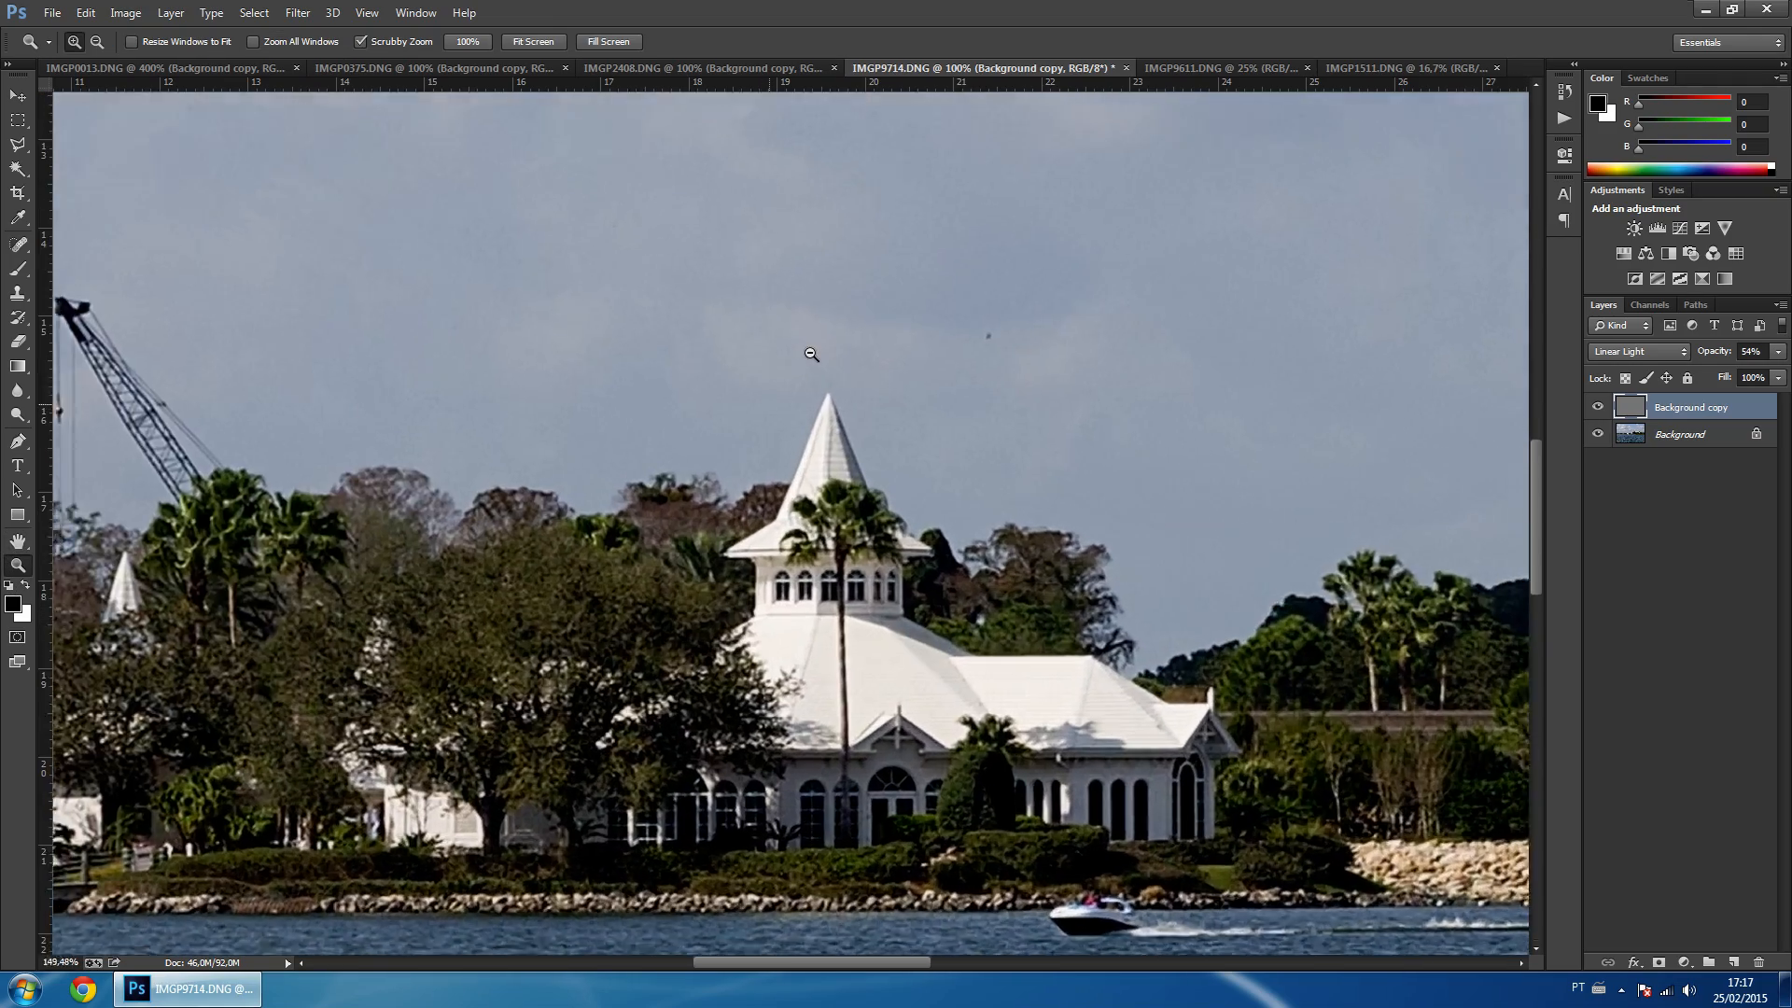
key(h)
drag(848, 579, 803, 513)
click(299, 15)
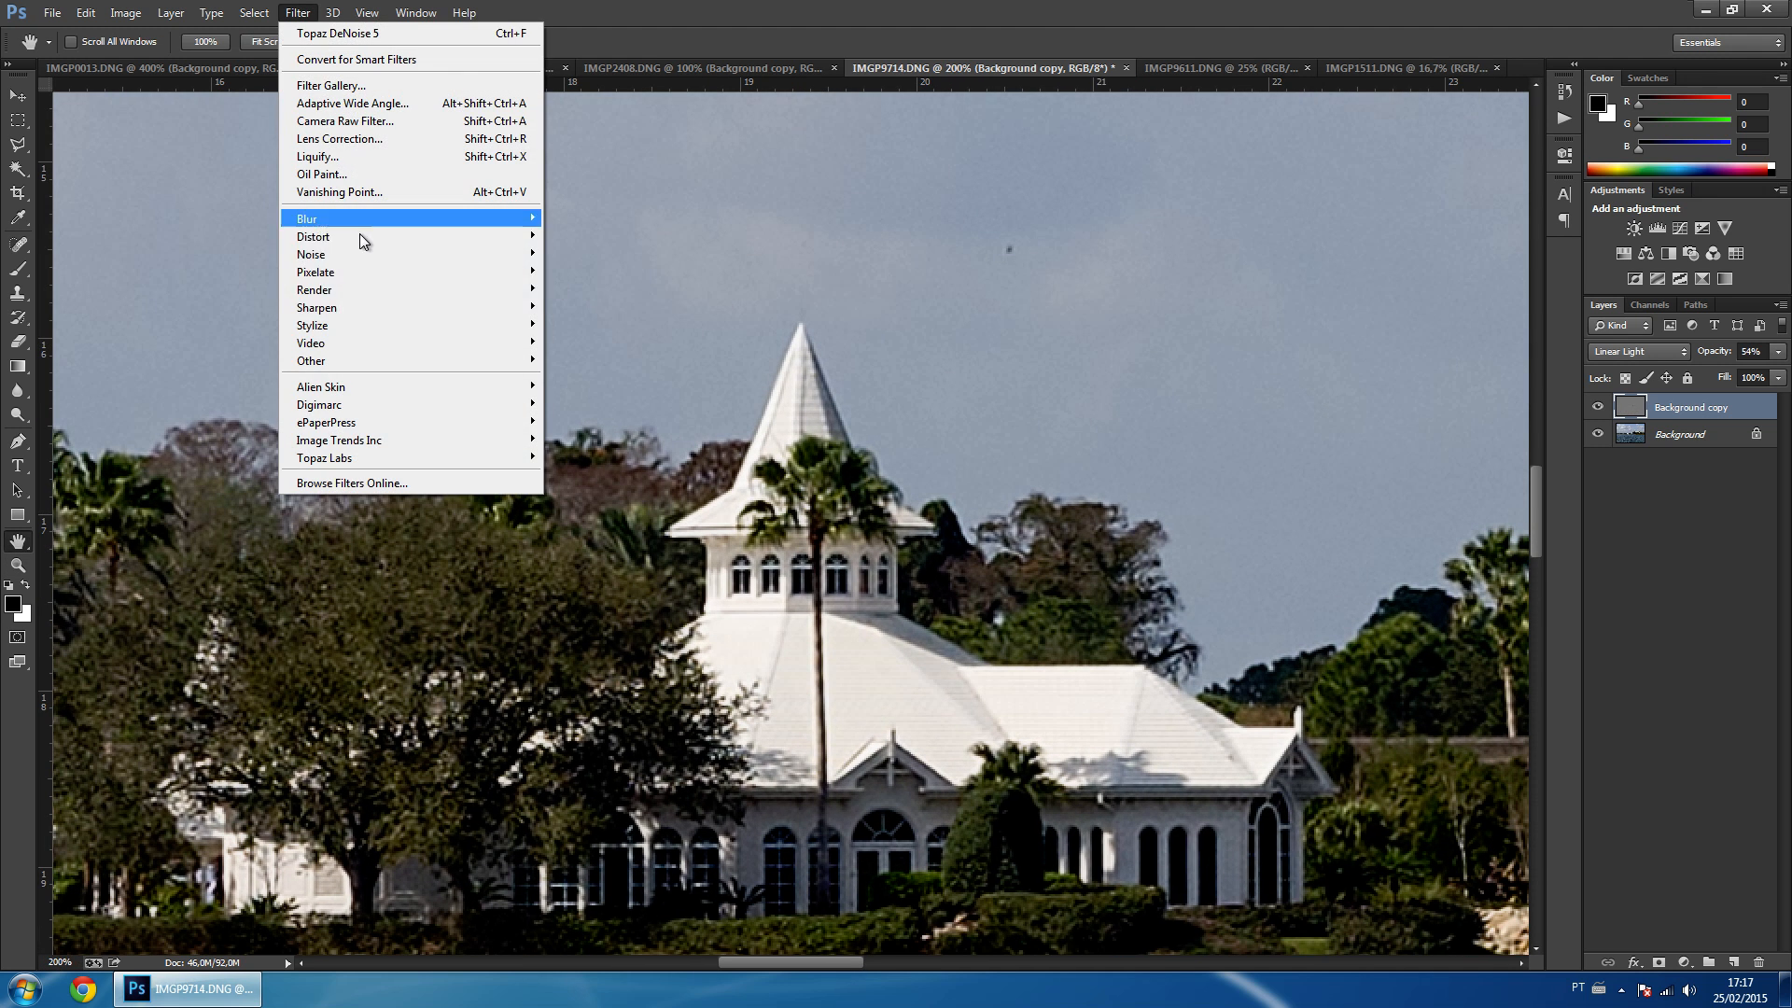
mouse_move(408, 307)
click(597, 376)
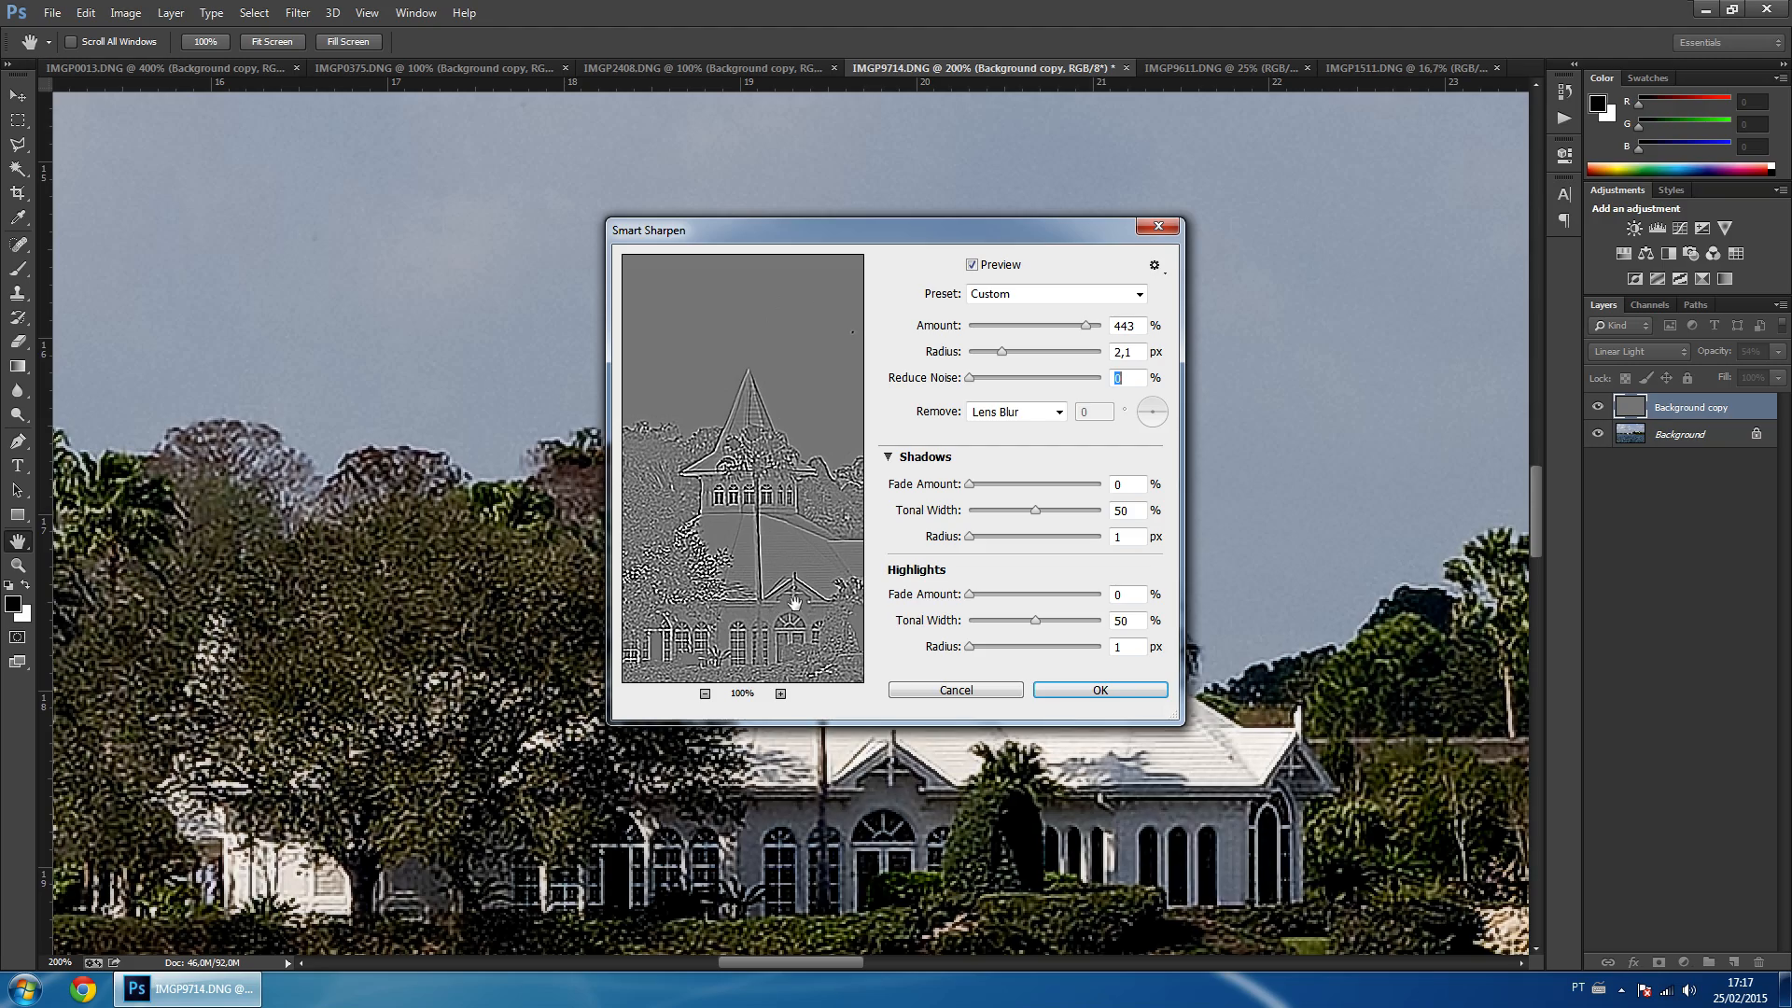
click(949, 693)
Compare the building's gable, the treetops and the sky at high magnification with the high-pass layer hidden and shown.
drag(956, 708, 187, 392)
drag(1461, 316, 549, 816)
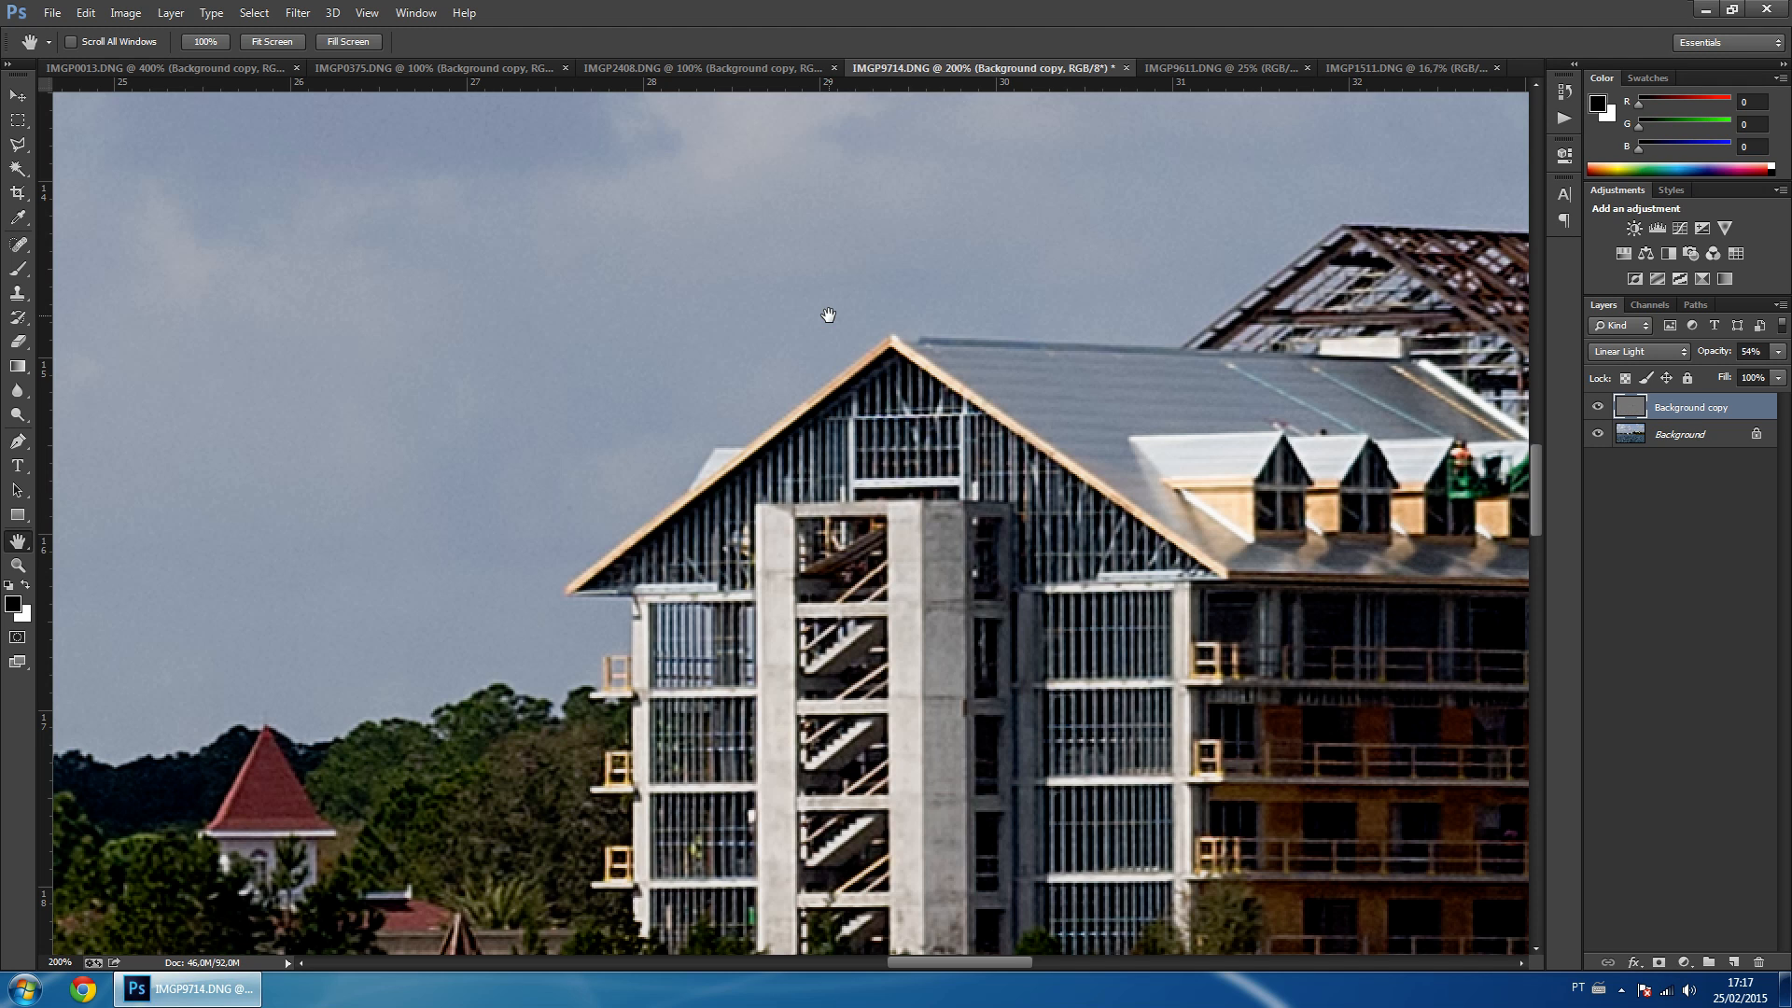
drag(651, 458, 812, 353)
drag(716, 436, 784, 400)
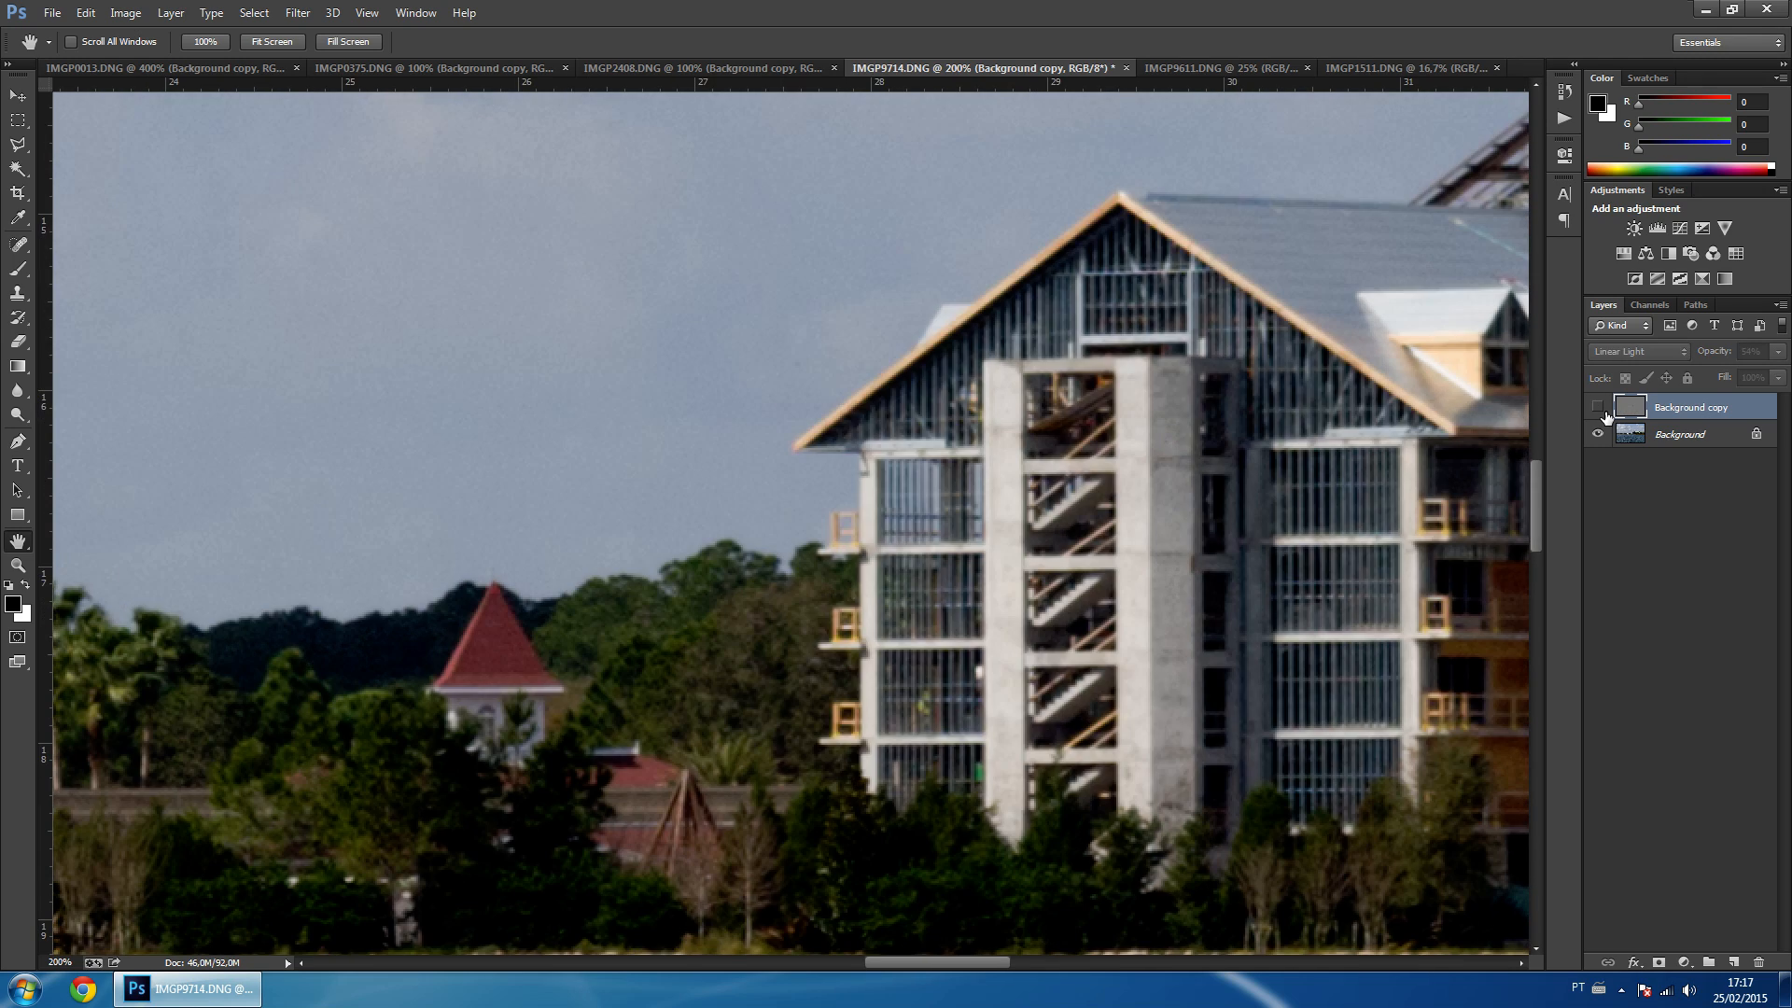
click(18, 567)
drag(831, 556, 1219, 483)
click(1597, 408)
click(1596, 408)
key(space)
drag(670, 434, 1158, 599)
drag(747, 266, 860, 611)
click(1595, 409)
click(1595, 409)
drag(602, 558, 1213, 264)
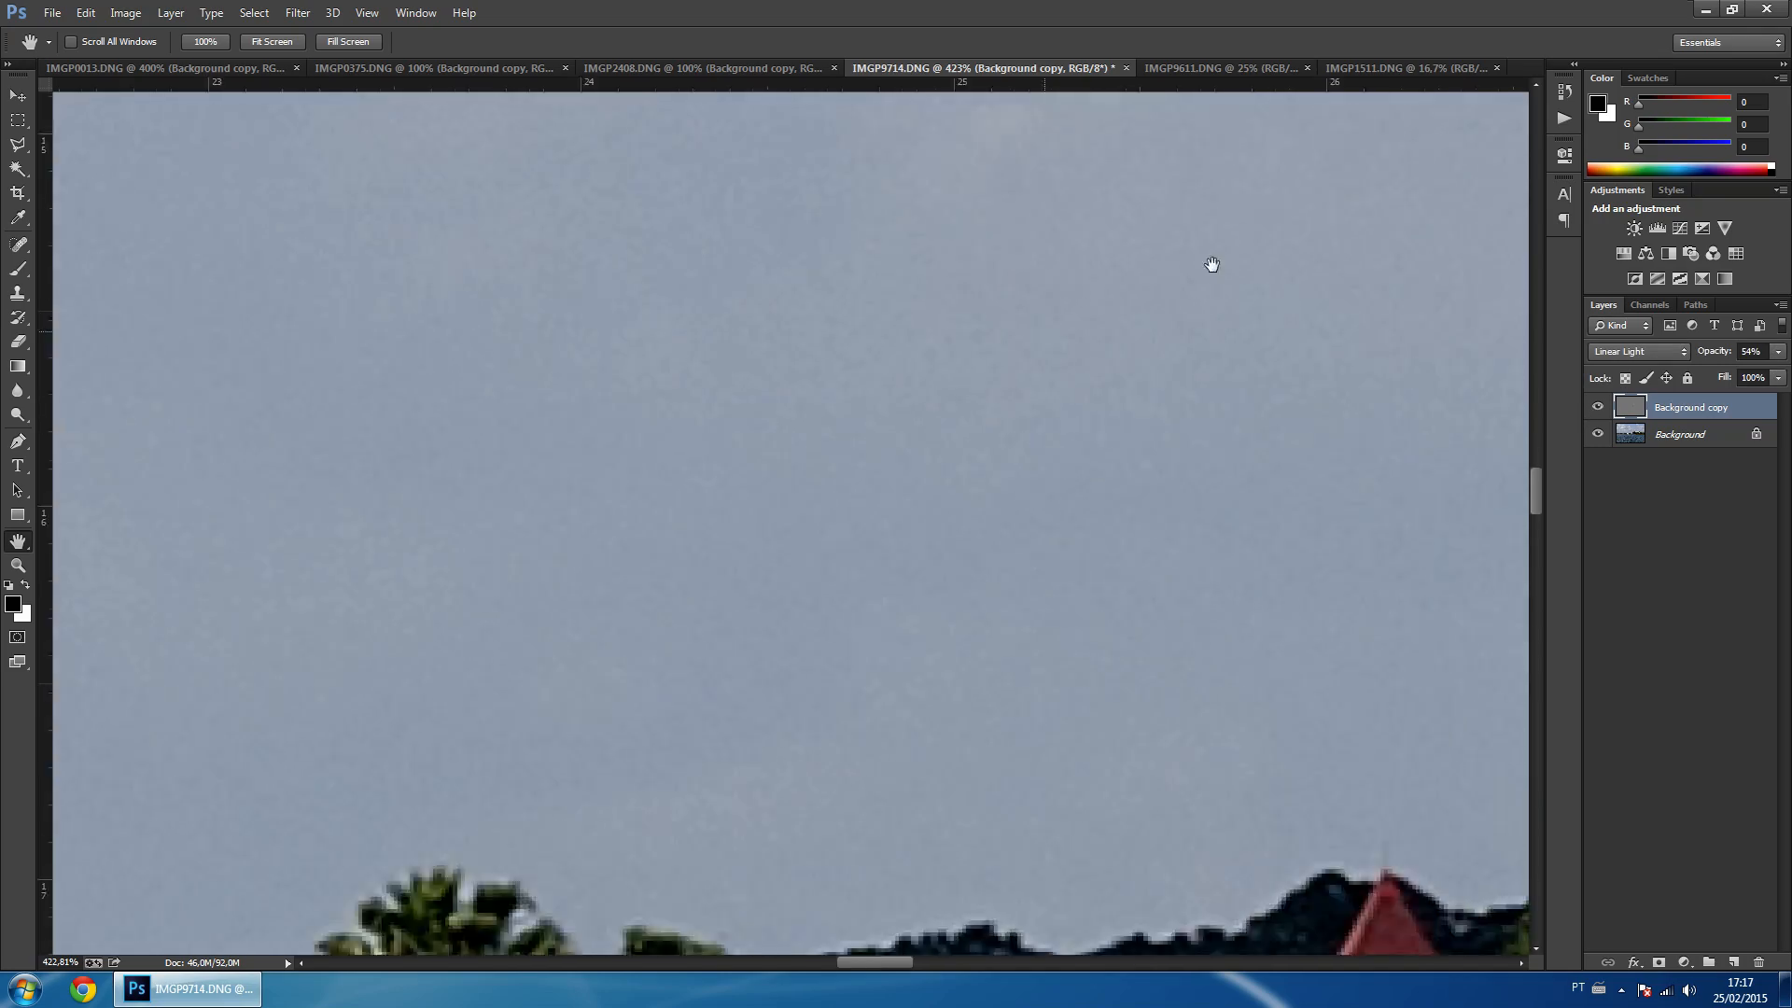
Examine the sharpened building, shoreline and boats at 100%, with a closer look at the white pavilion's spire.
click(199, 39)
drag(673, 378, 1012, 362)
drag(498, 387, 1144, 375)
drag(1008, 340, 284, 292)
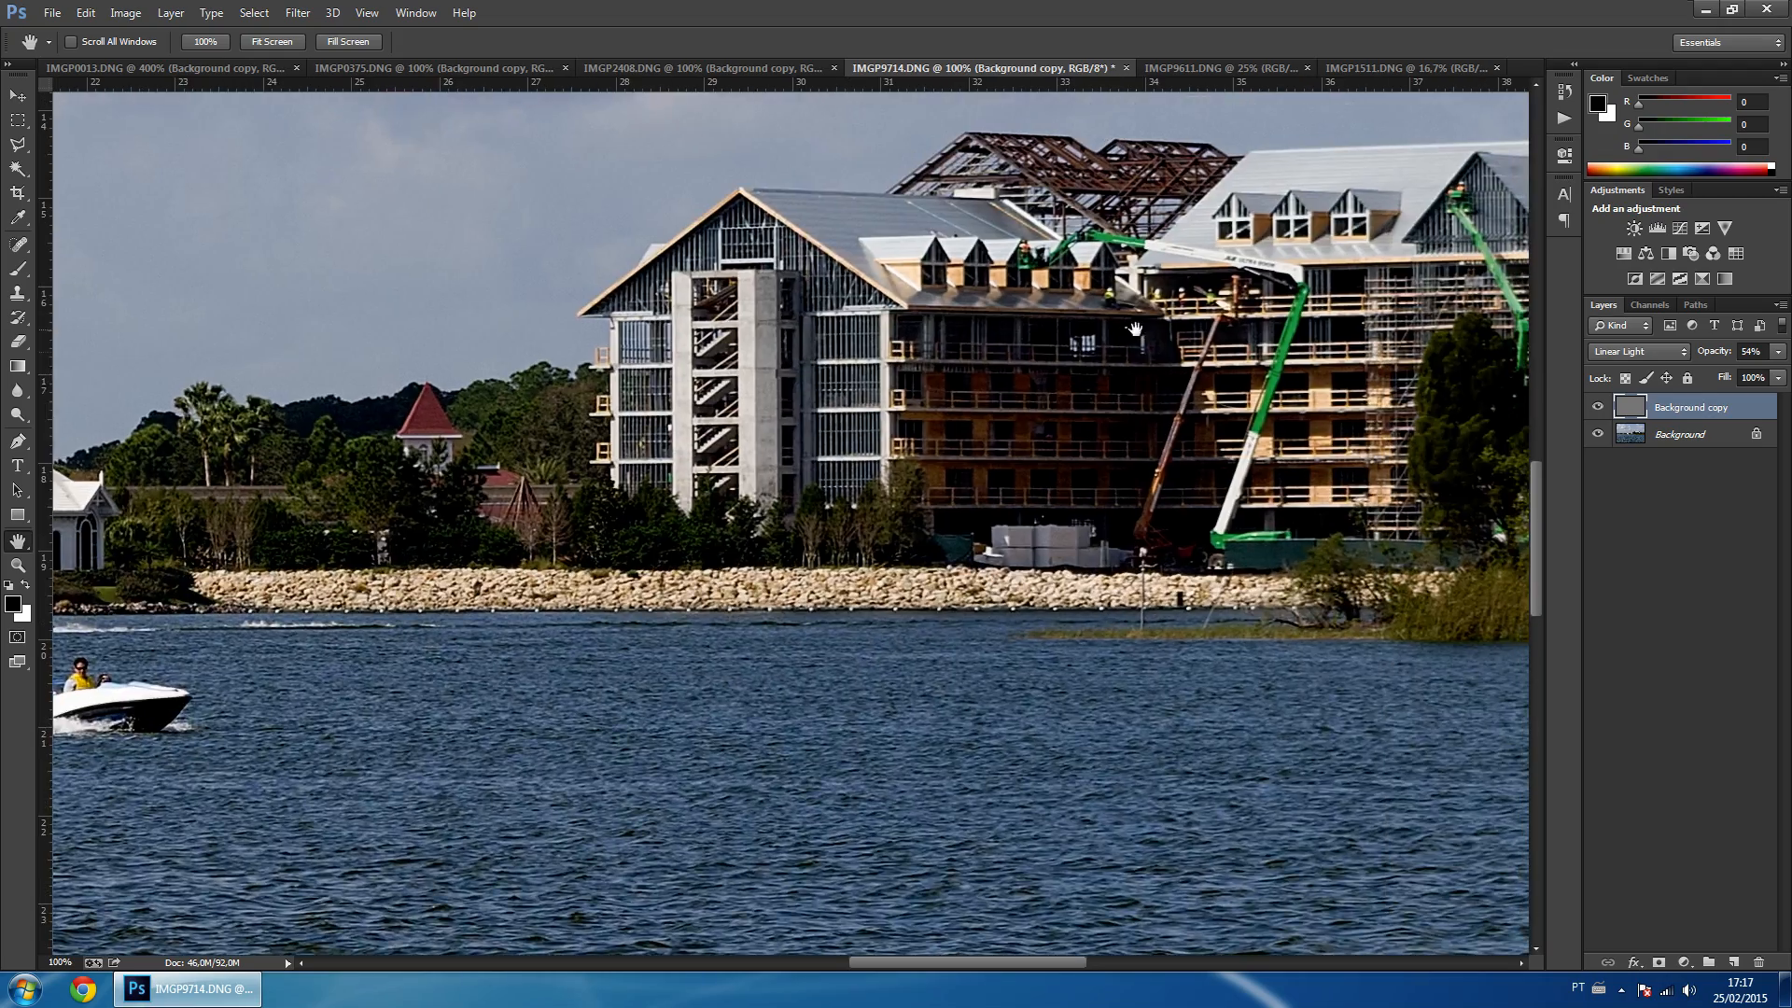
drag(1136, 328, 868, 461)
drag(1168, 432, 728, 468)
drag(1322, 314, 1080, 348)
drag(597, 392, 1028, 330)
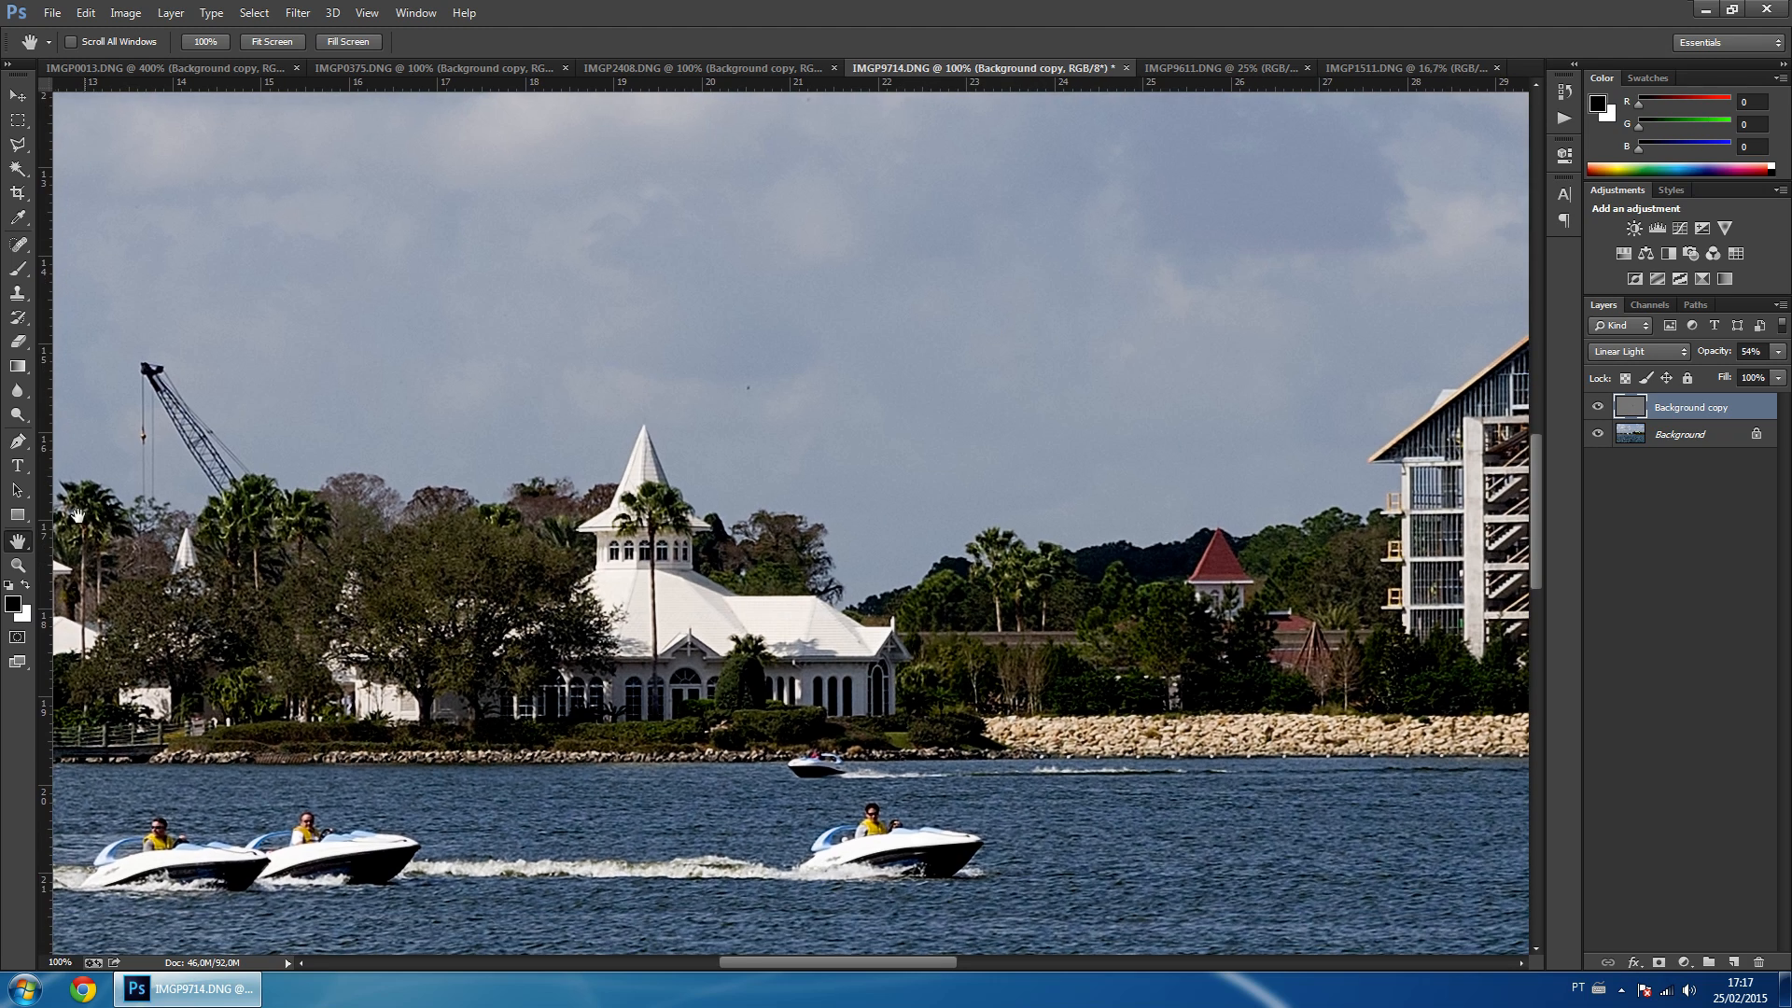
click(18, 566)
drag(547, 442, 624, 391)
key(h)
drag(695, 612, 702, 515)
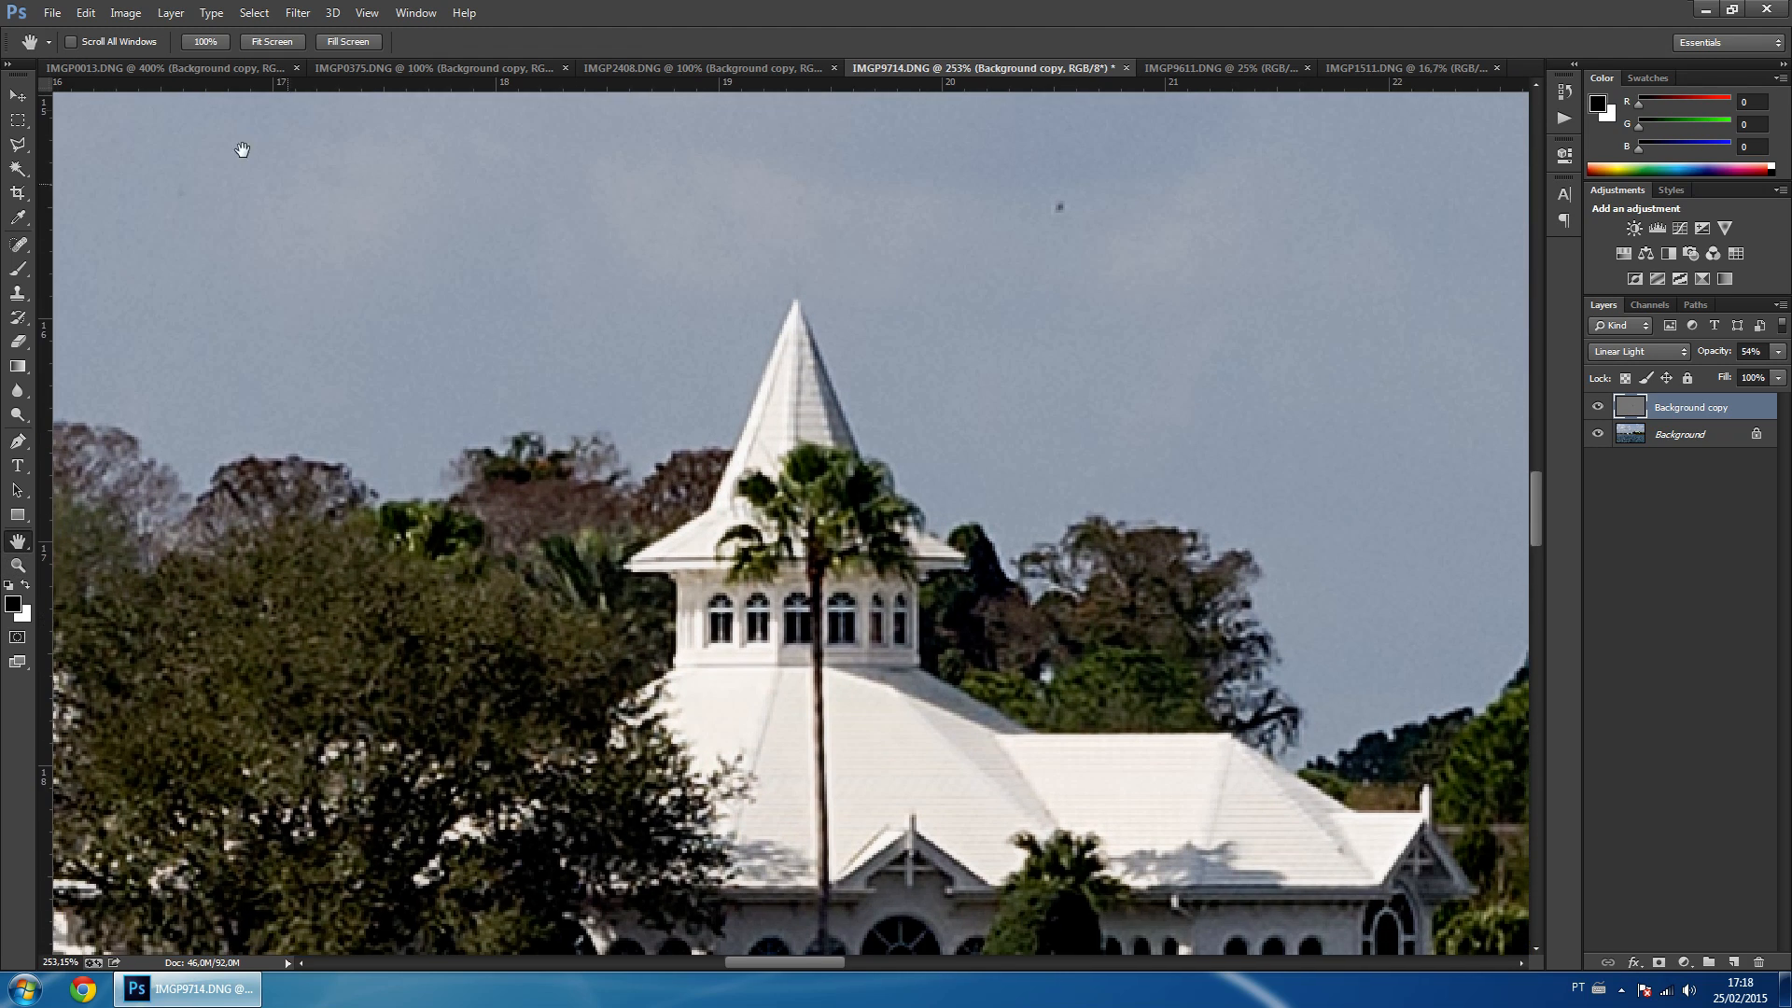
click(206, 42)
drag(1094, 579, 790, 504)
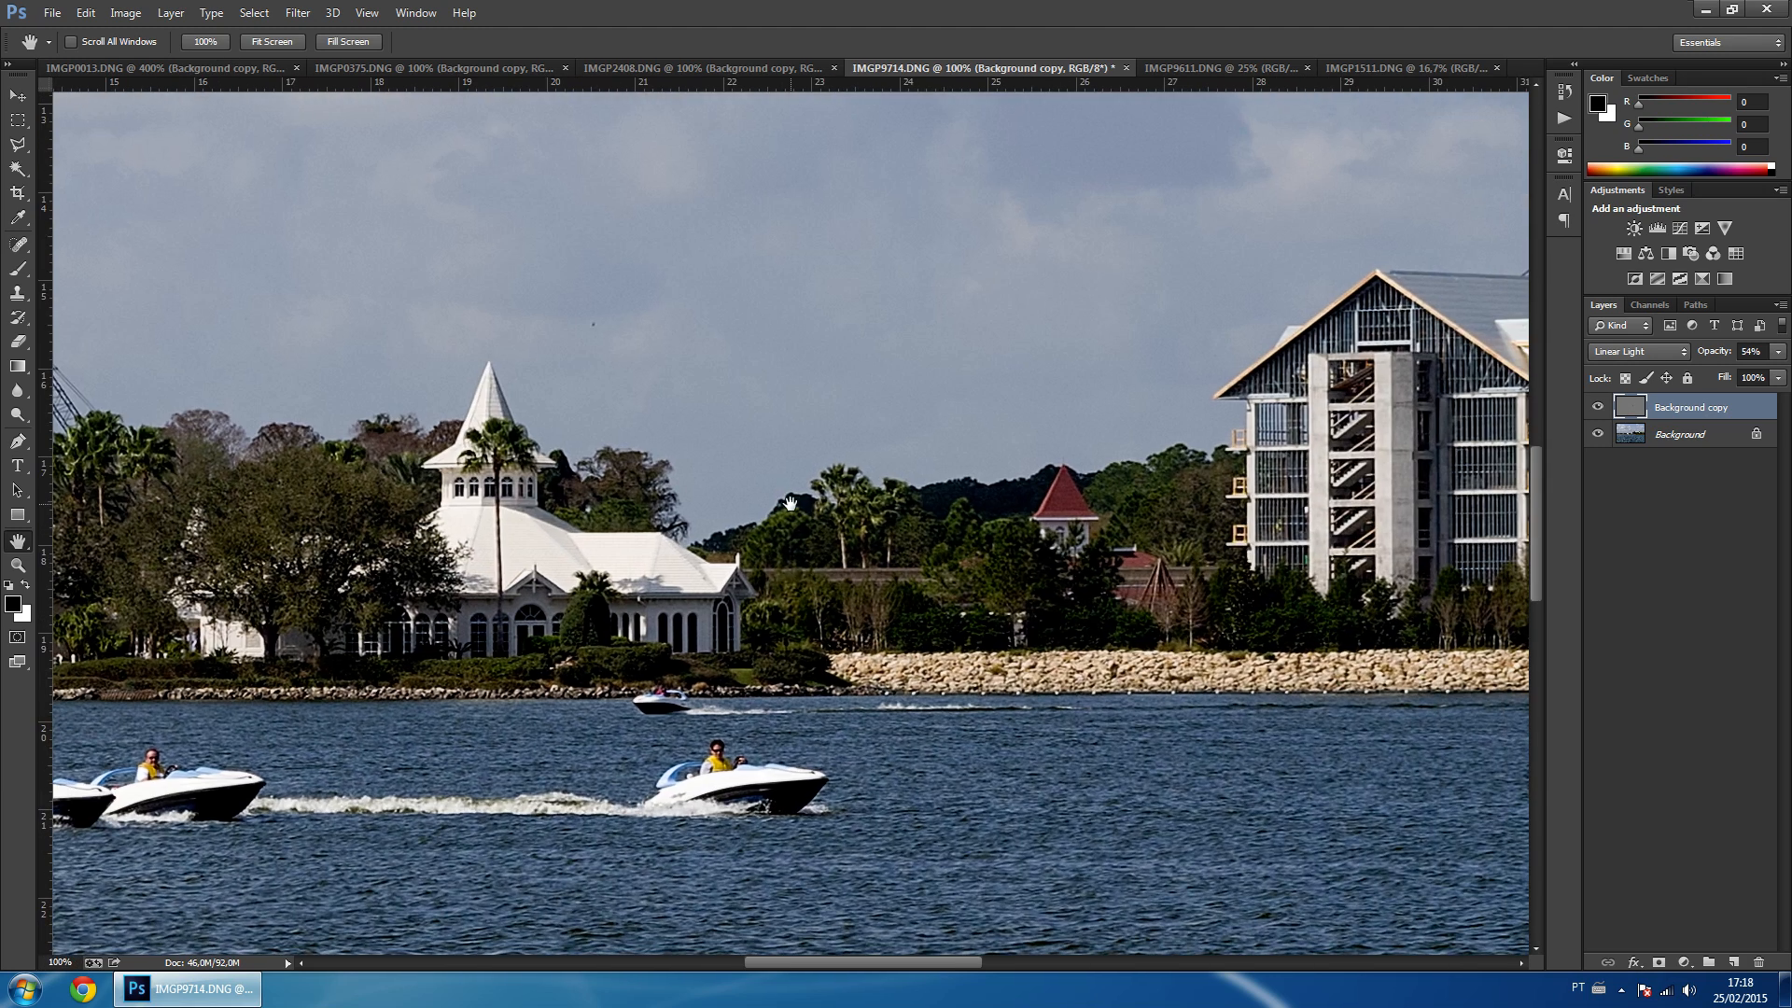